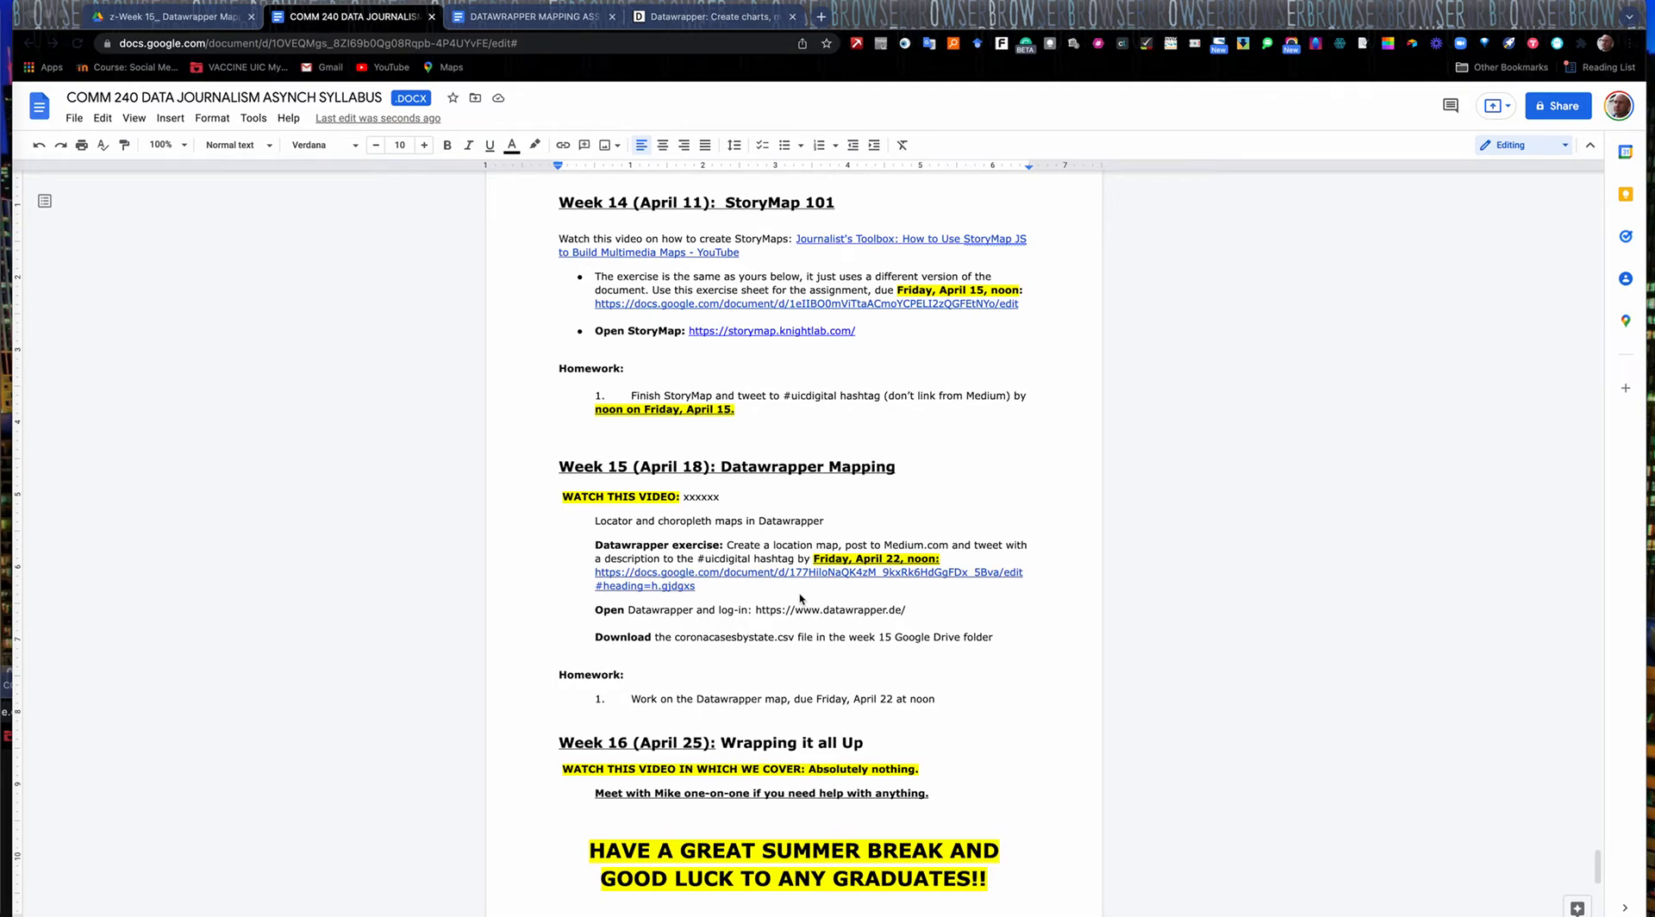
- Turn the datawrapper.de address in the Week 15 log-in line into a live link without leaving an extra blank line
click(907, 611)
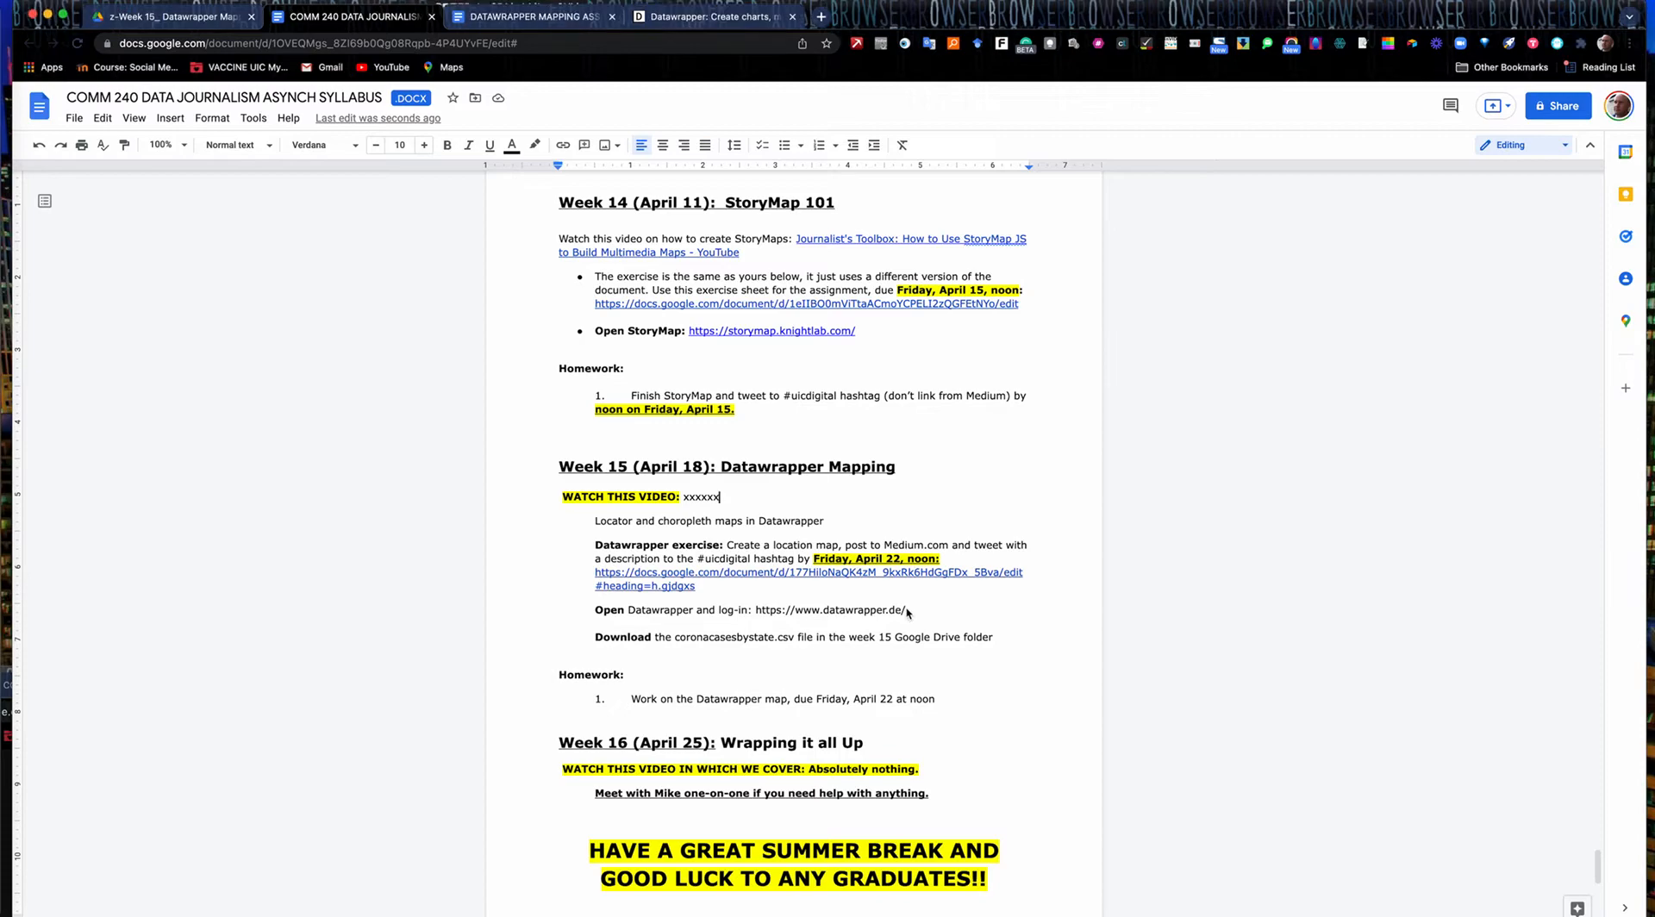
key(Return)
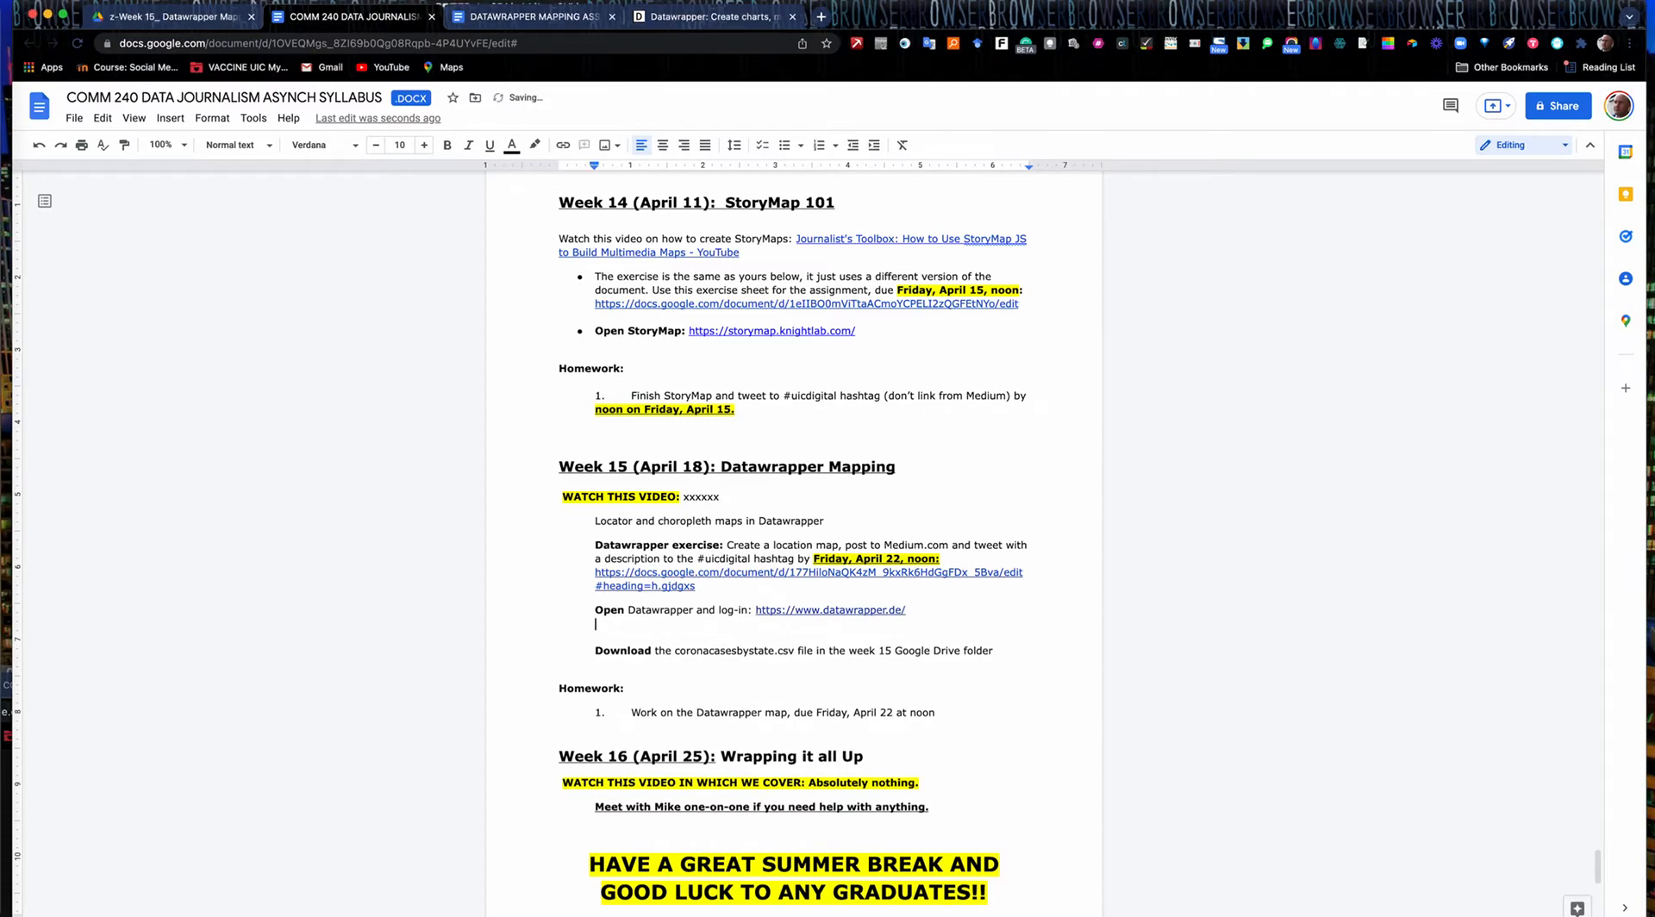
key(Delete)
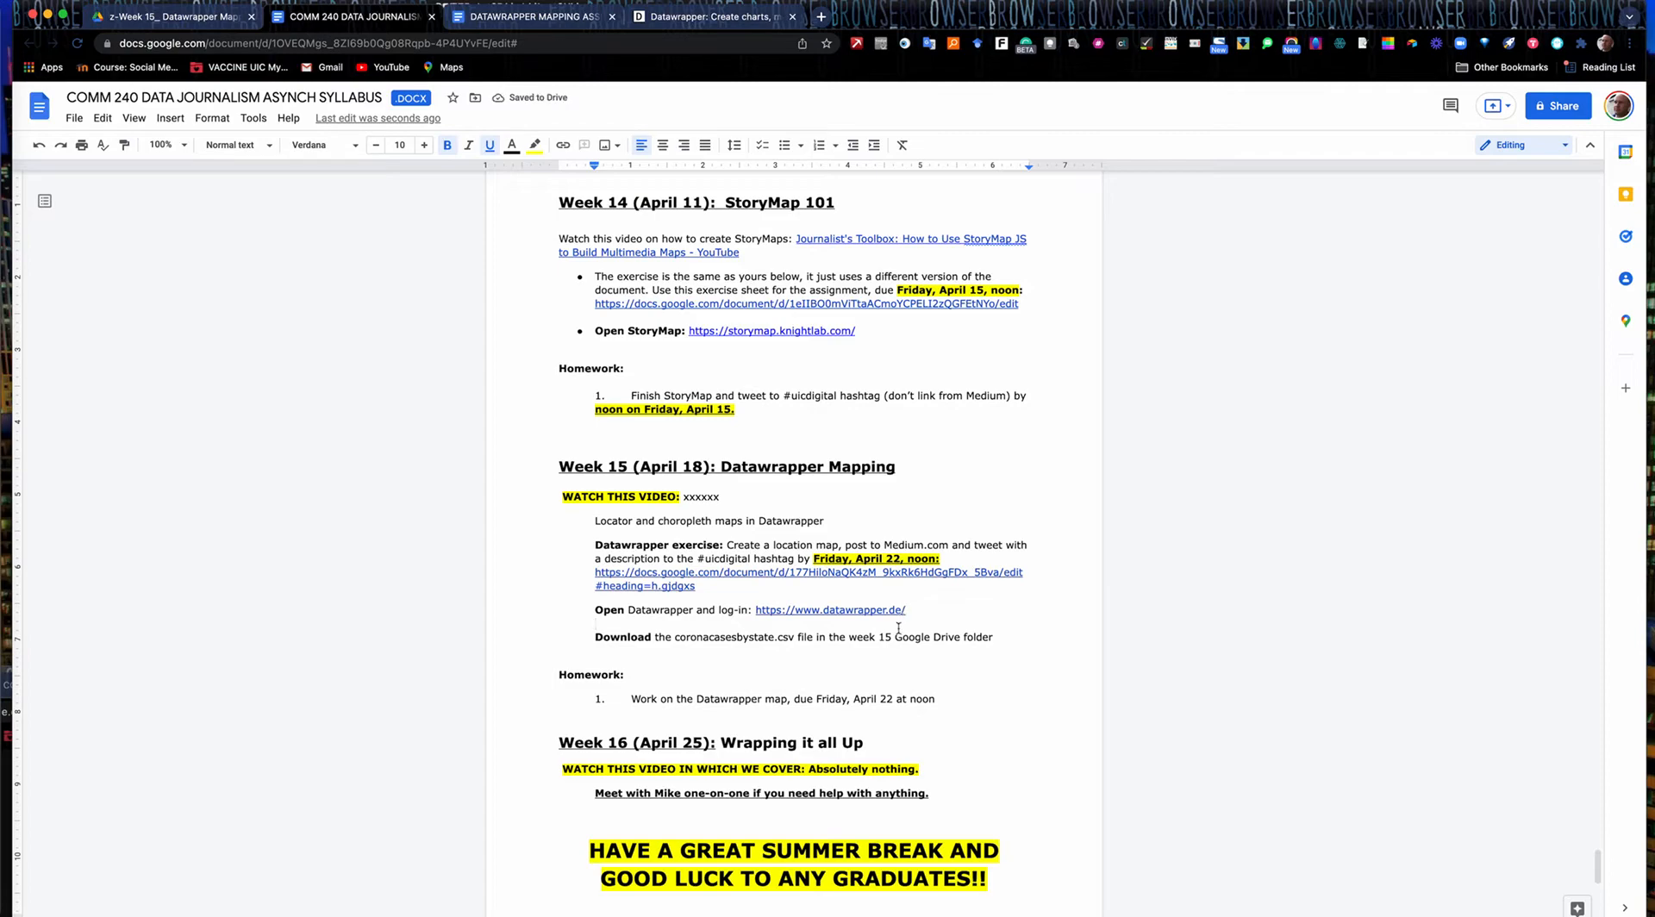
- In the Week 15 Drive folder, find coronacasesbystateJH031520.csv and look at its available file actions, including Download
click(753, 611)
click(651, 638)
click(156, 19)
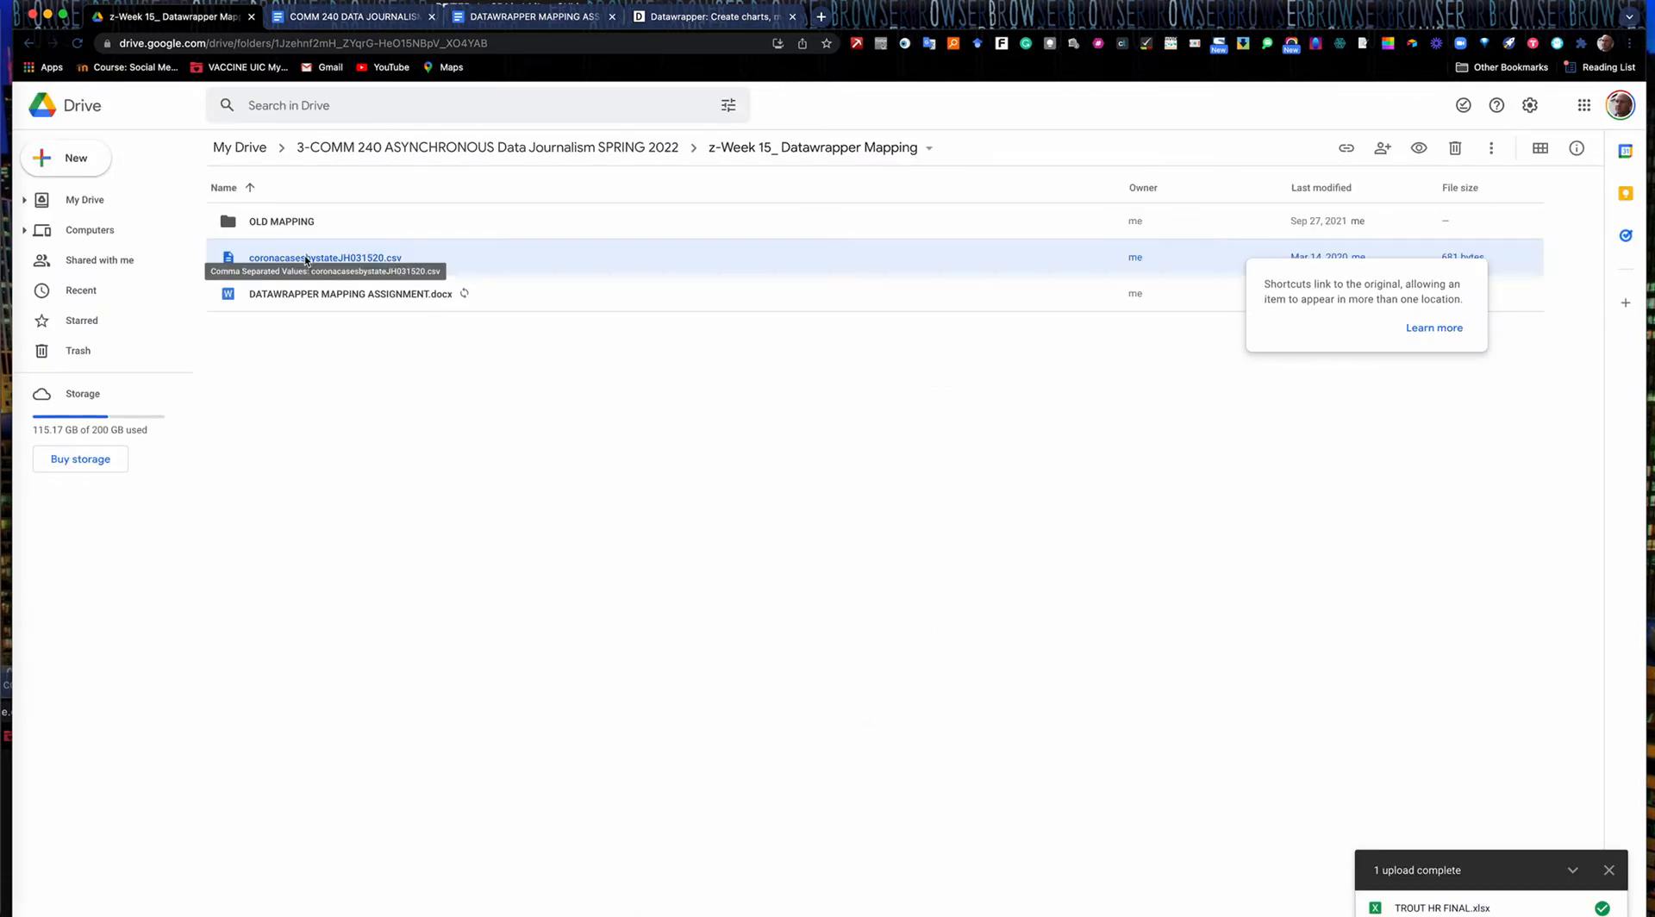
click(293, 263)
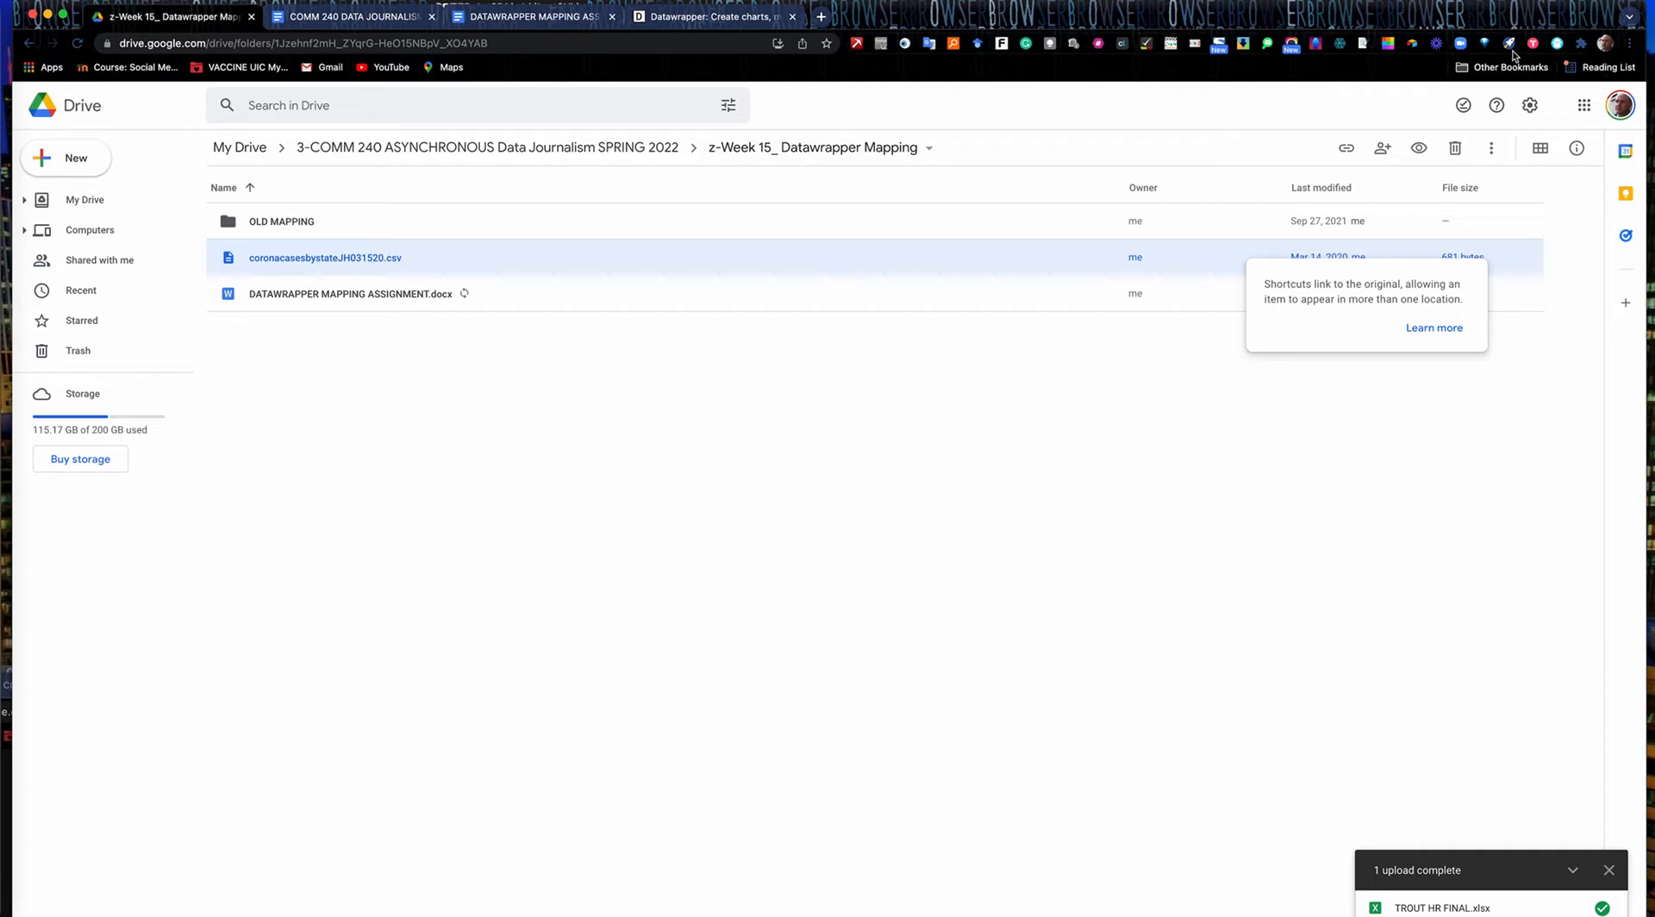
click(1492, 149)
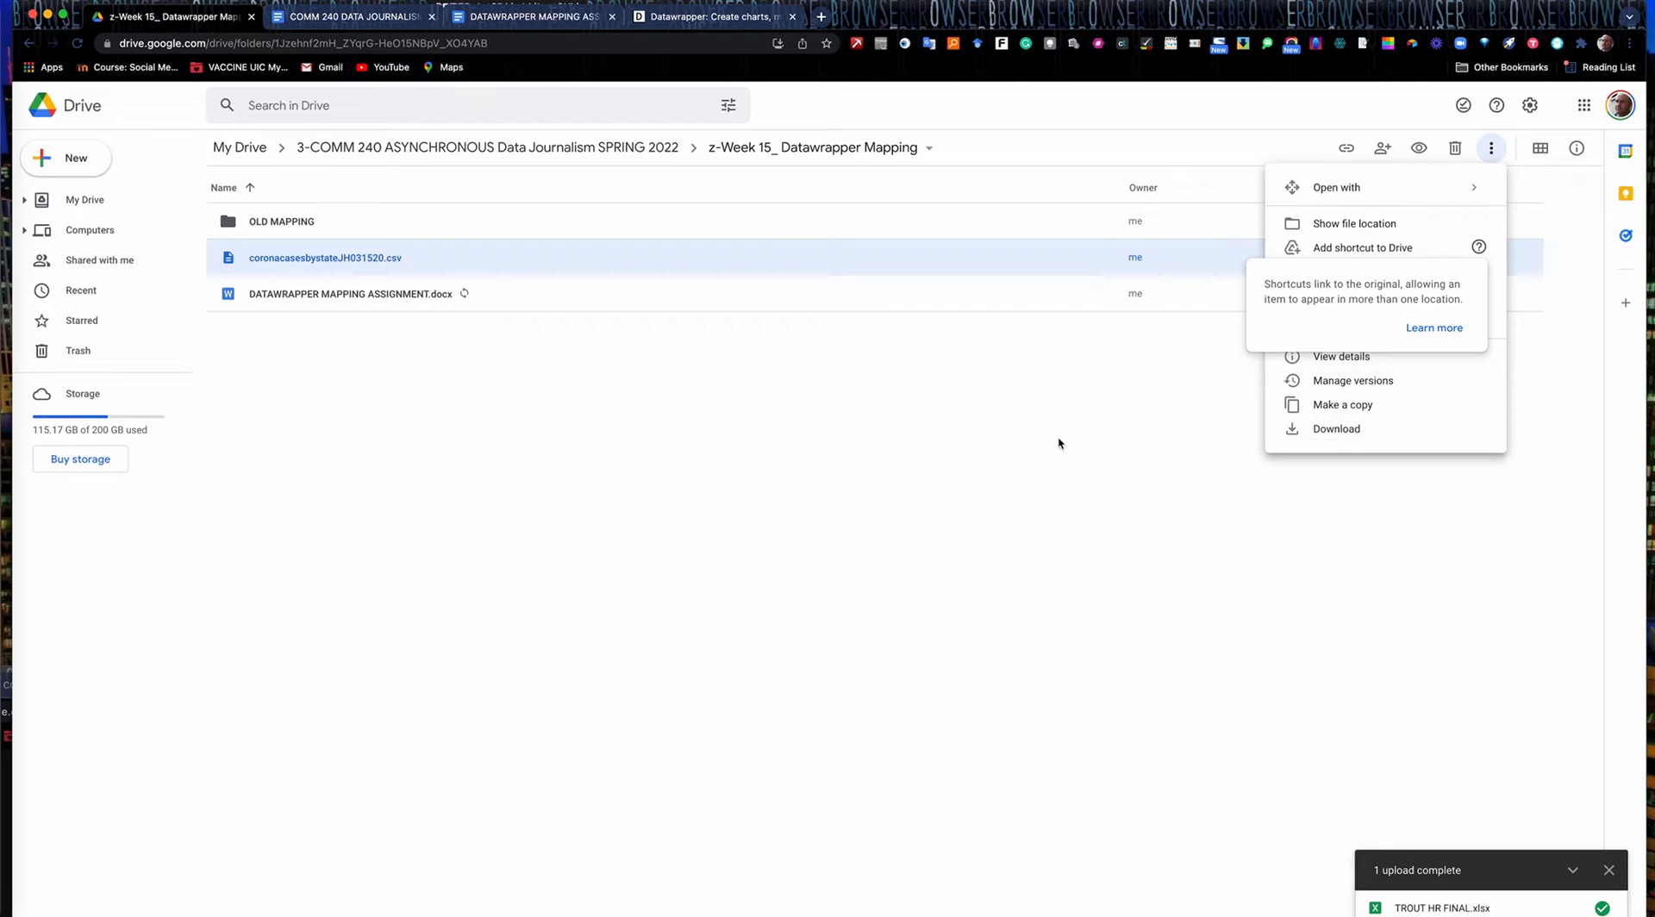
click(1026, 411)
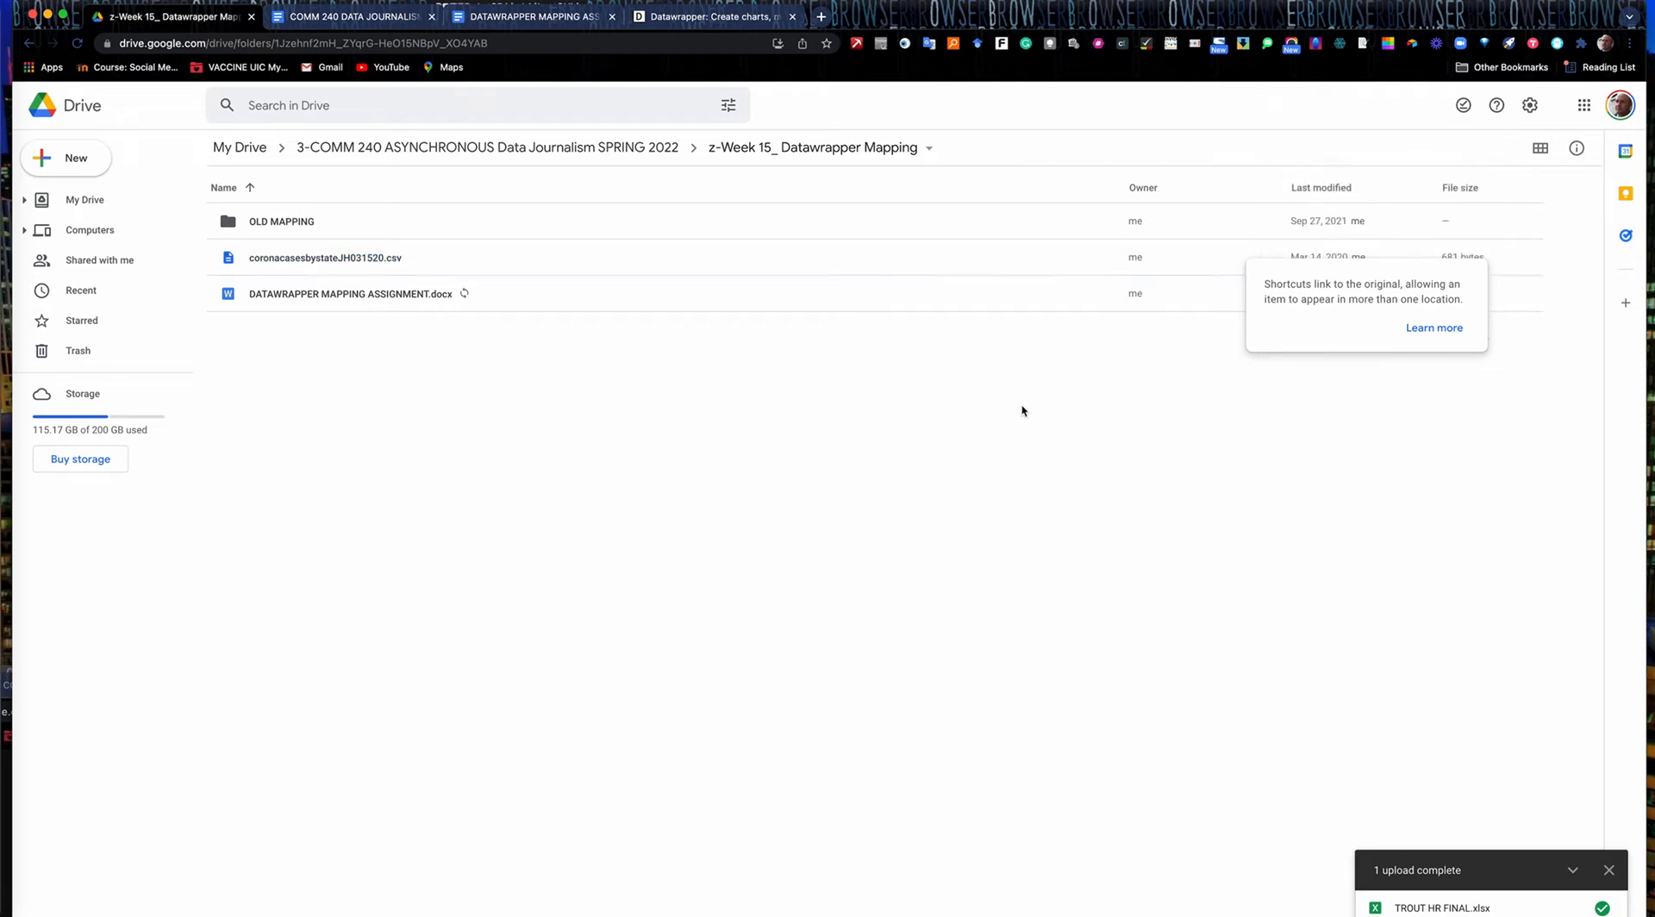
- Review the Week 15 section of the syllabus and the DATAWRAPPER MAPPING ASSIGNMENT document
click(368, 21)
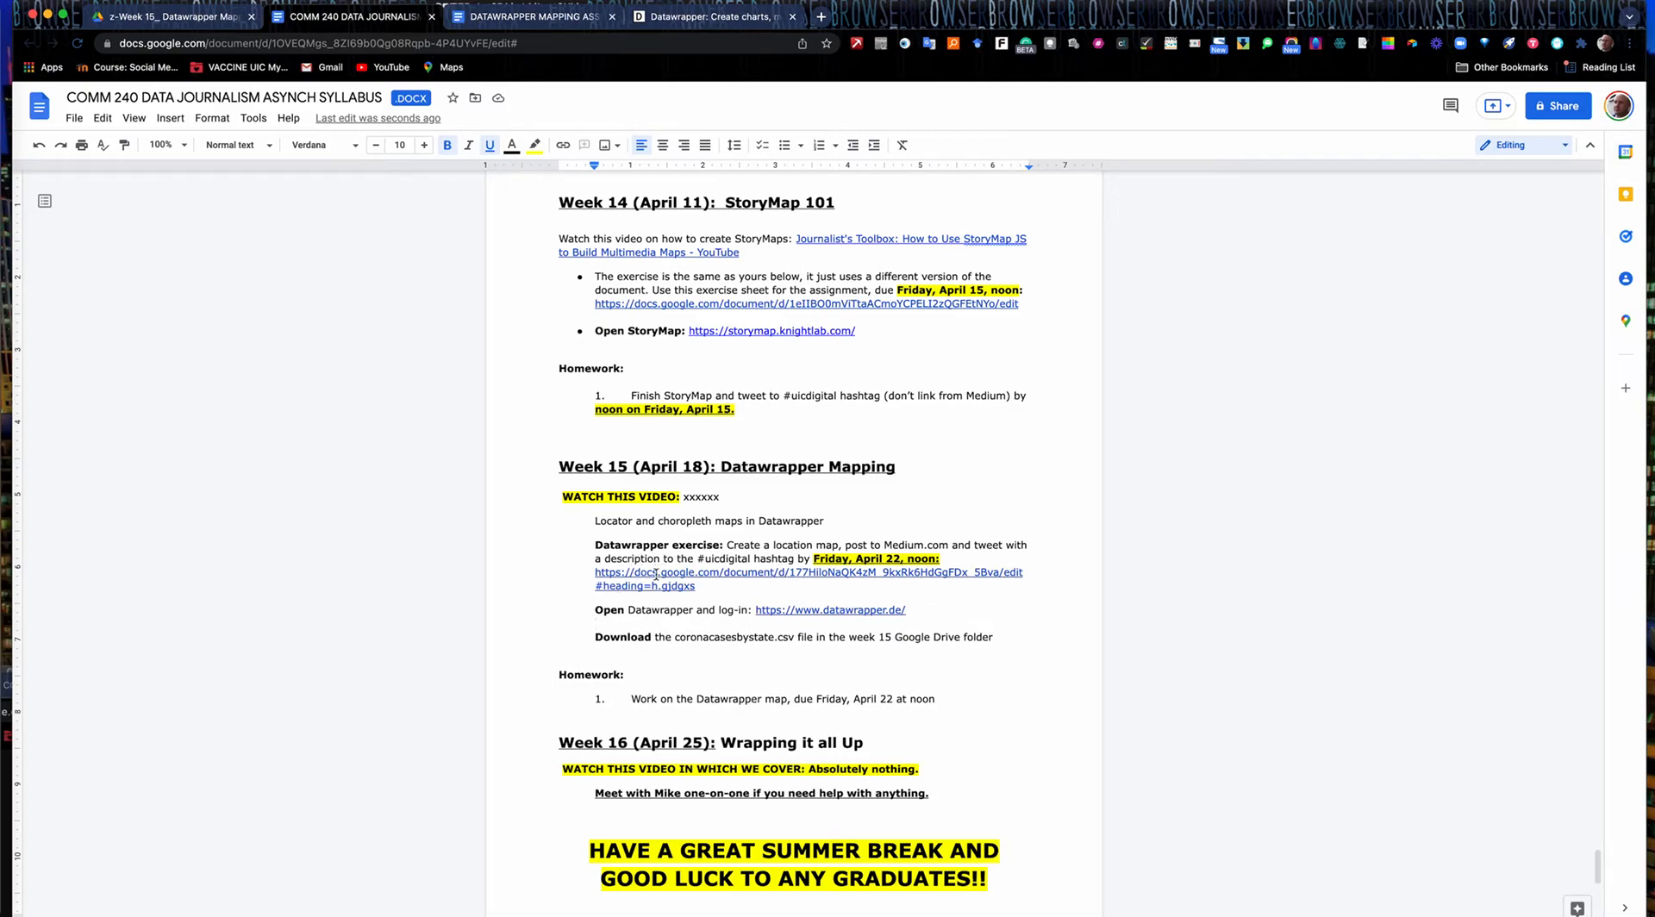
click(534, 21)
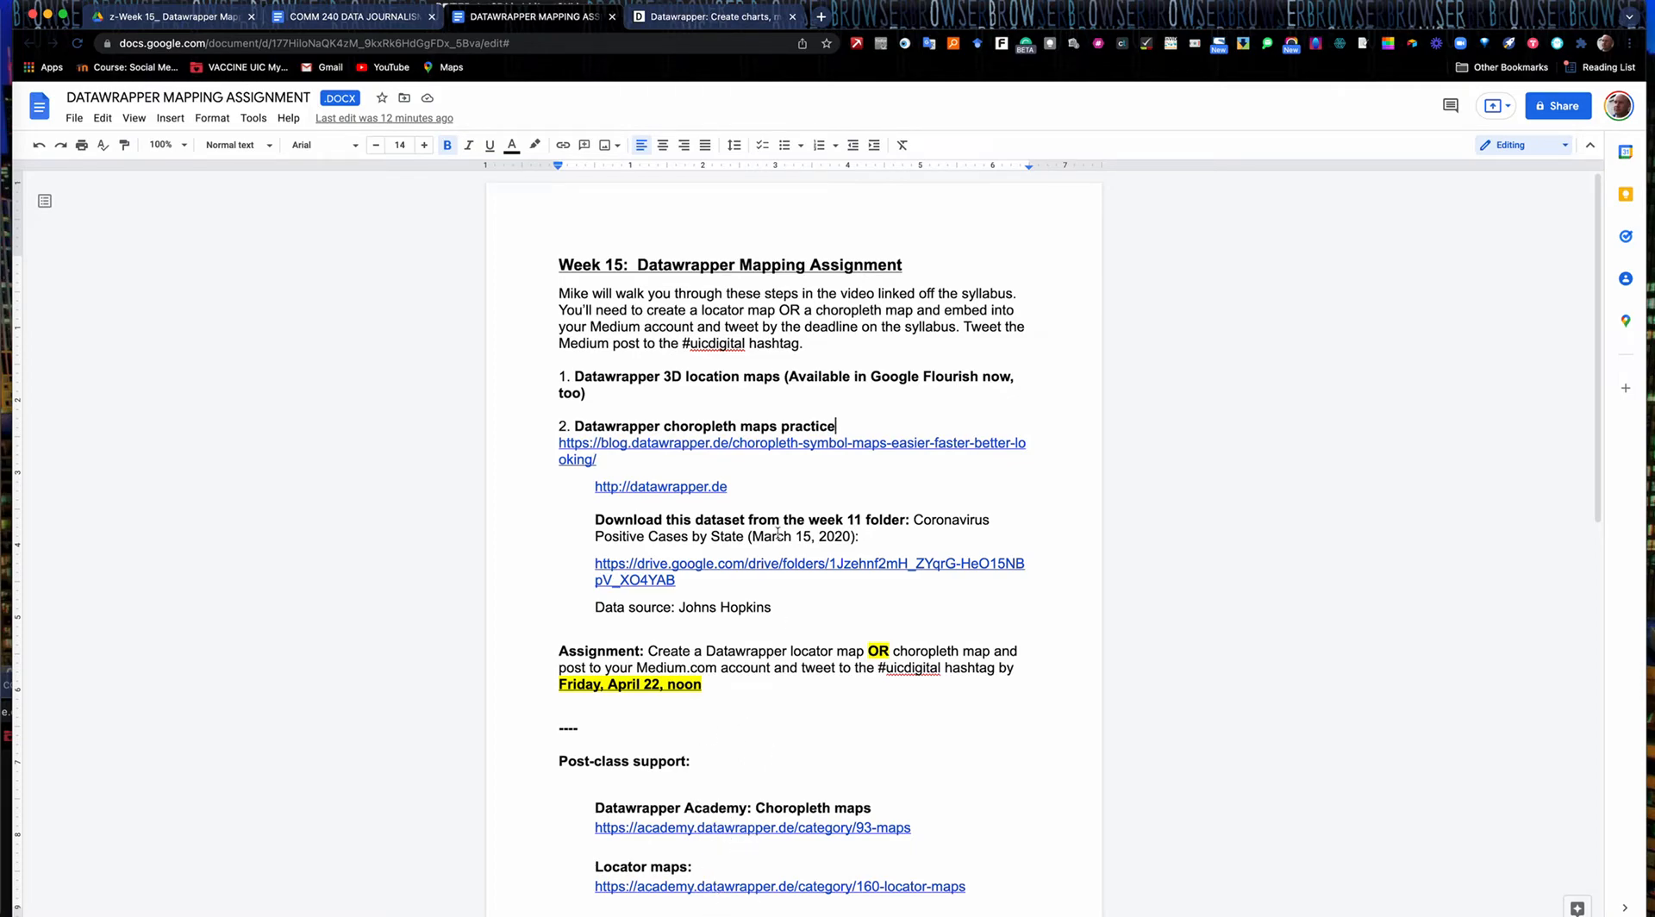
- Switch to Datawrapper, go to the dashboard and create a new map of the Locator map type
click(687, 22)
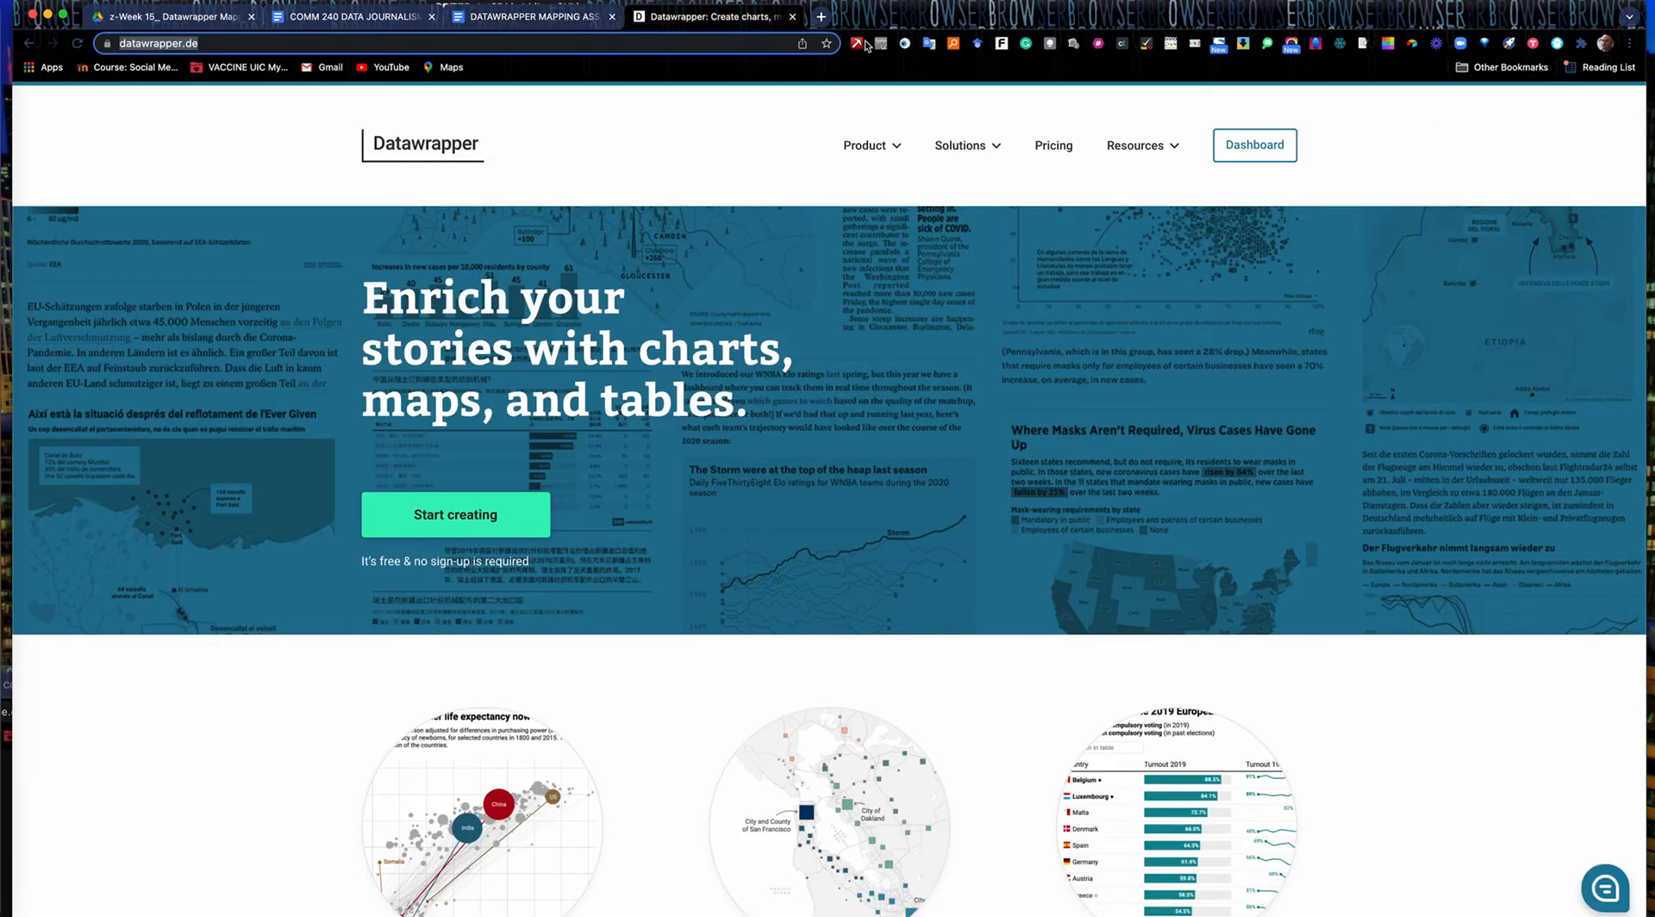
click(1253, 138)
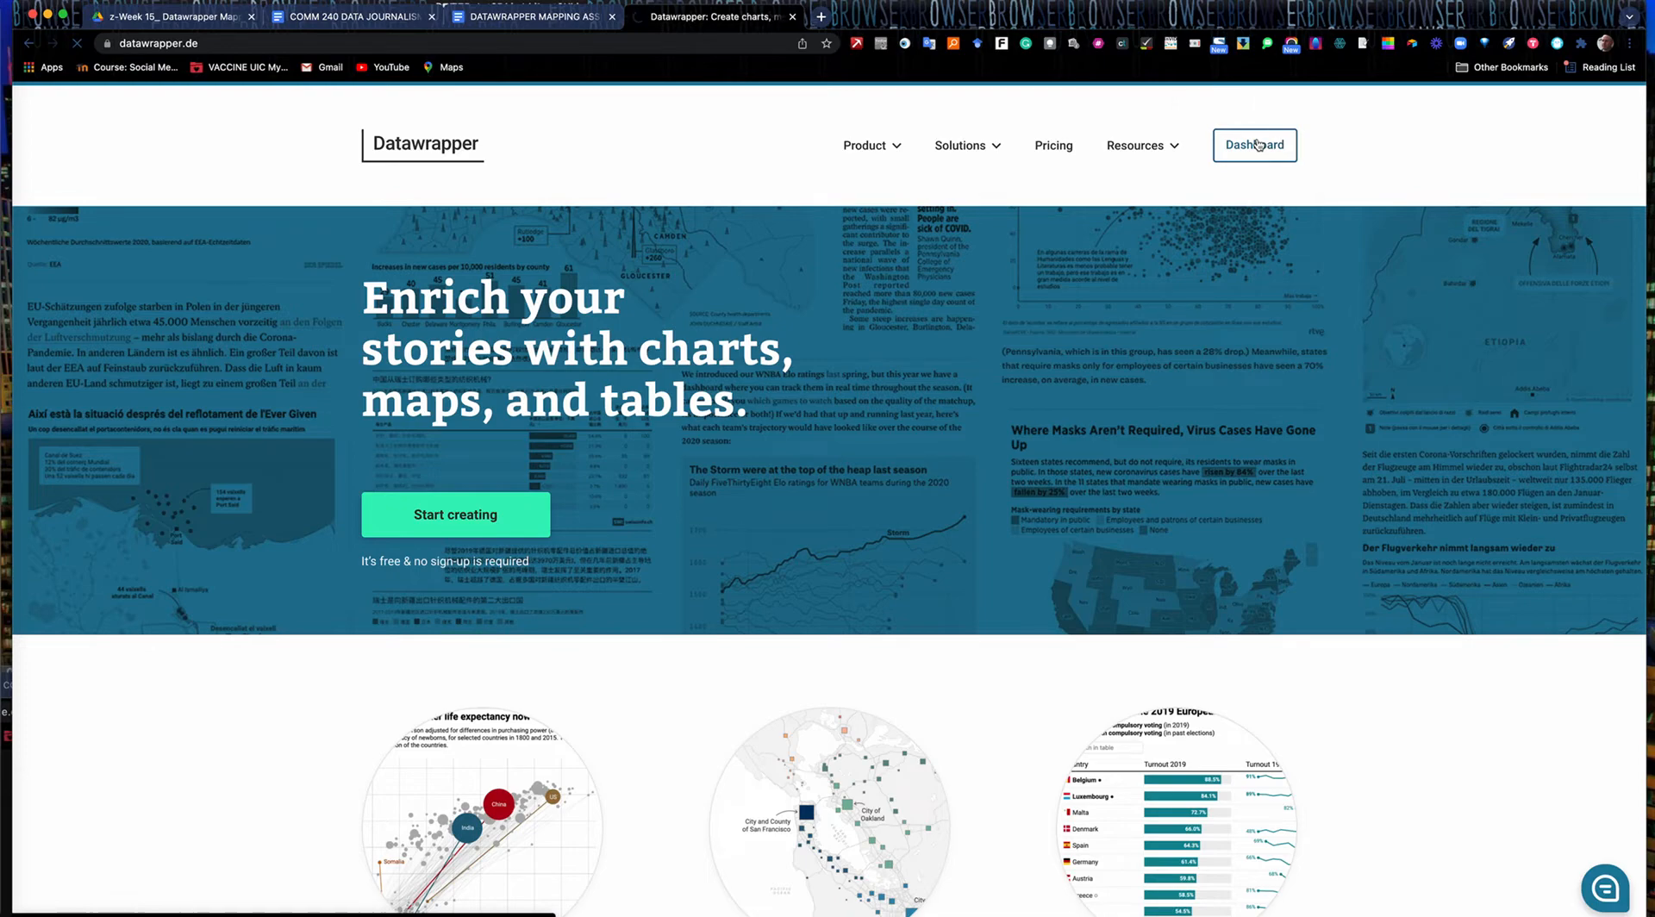
mouse_move(1259, 143)
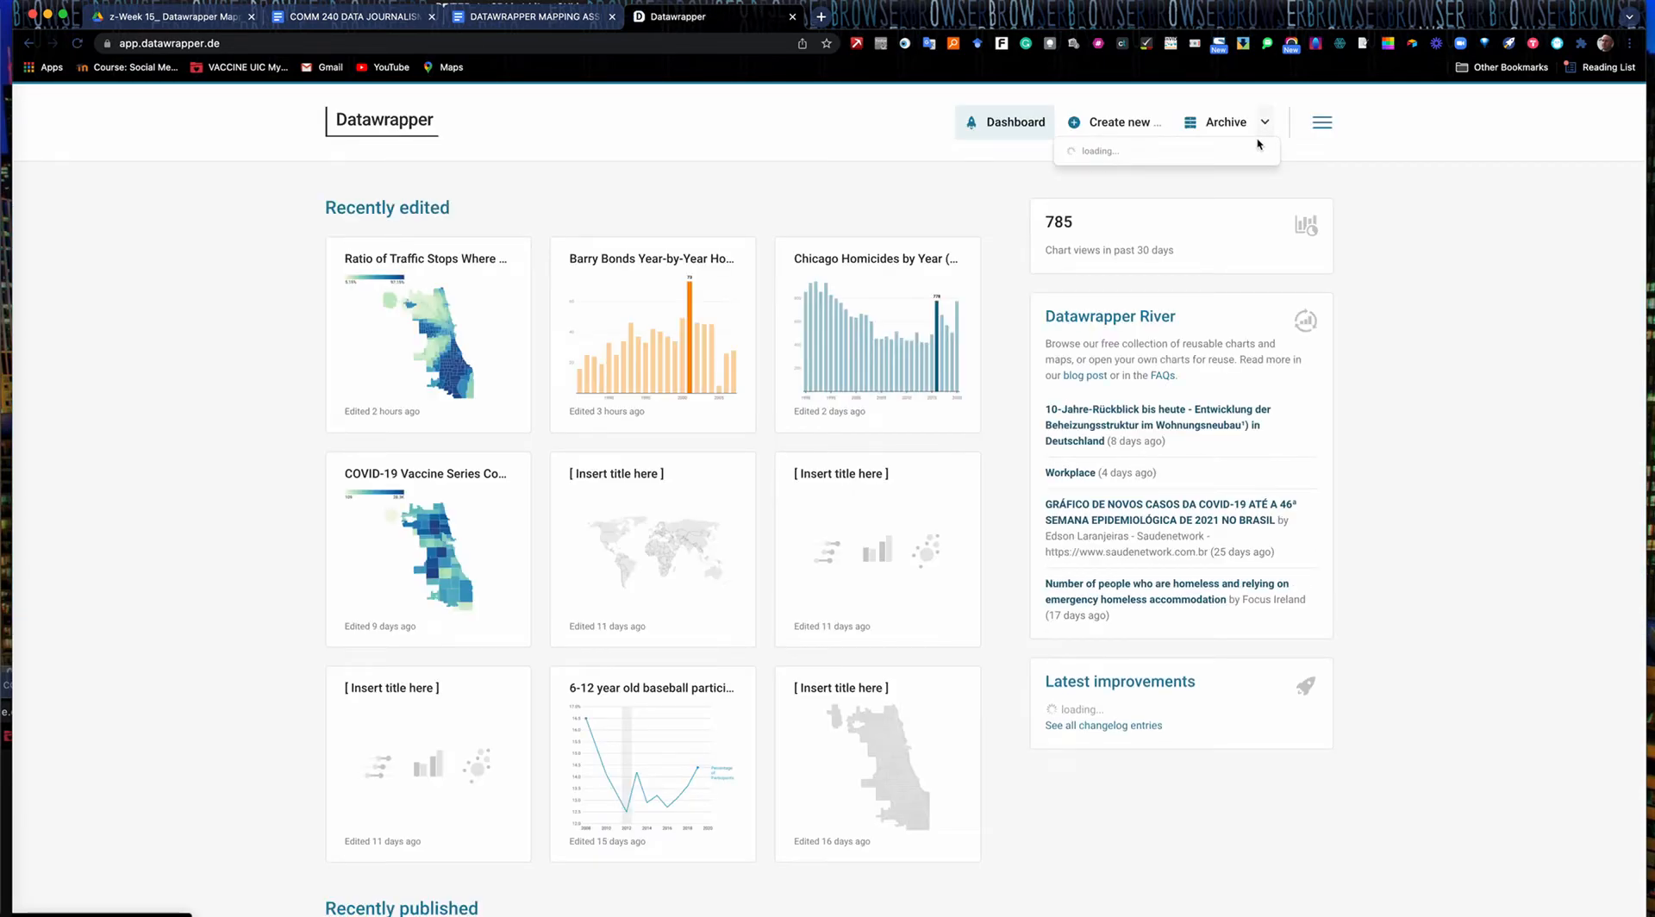
mouse_move(1143, 132)
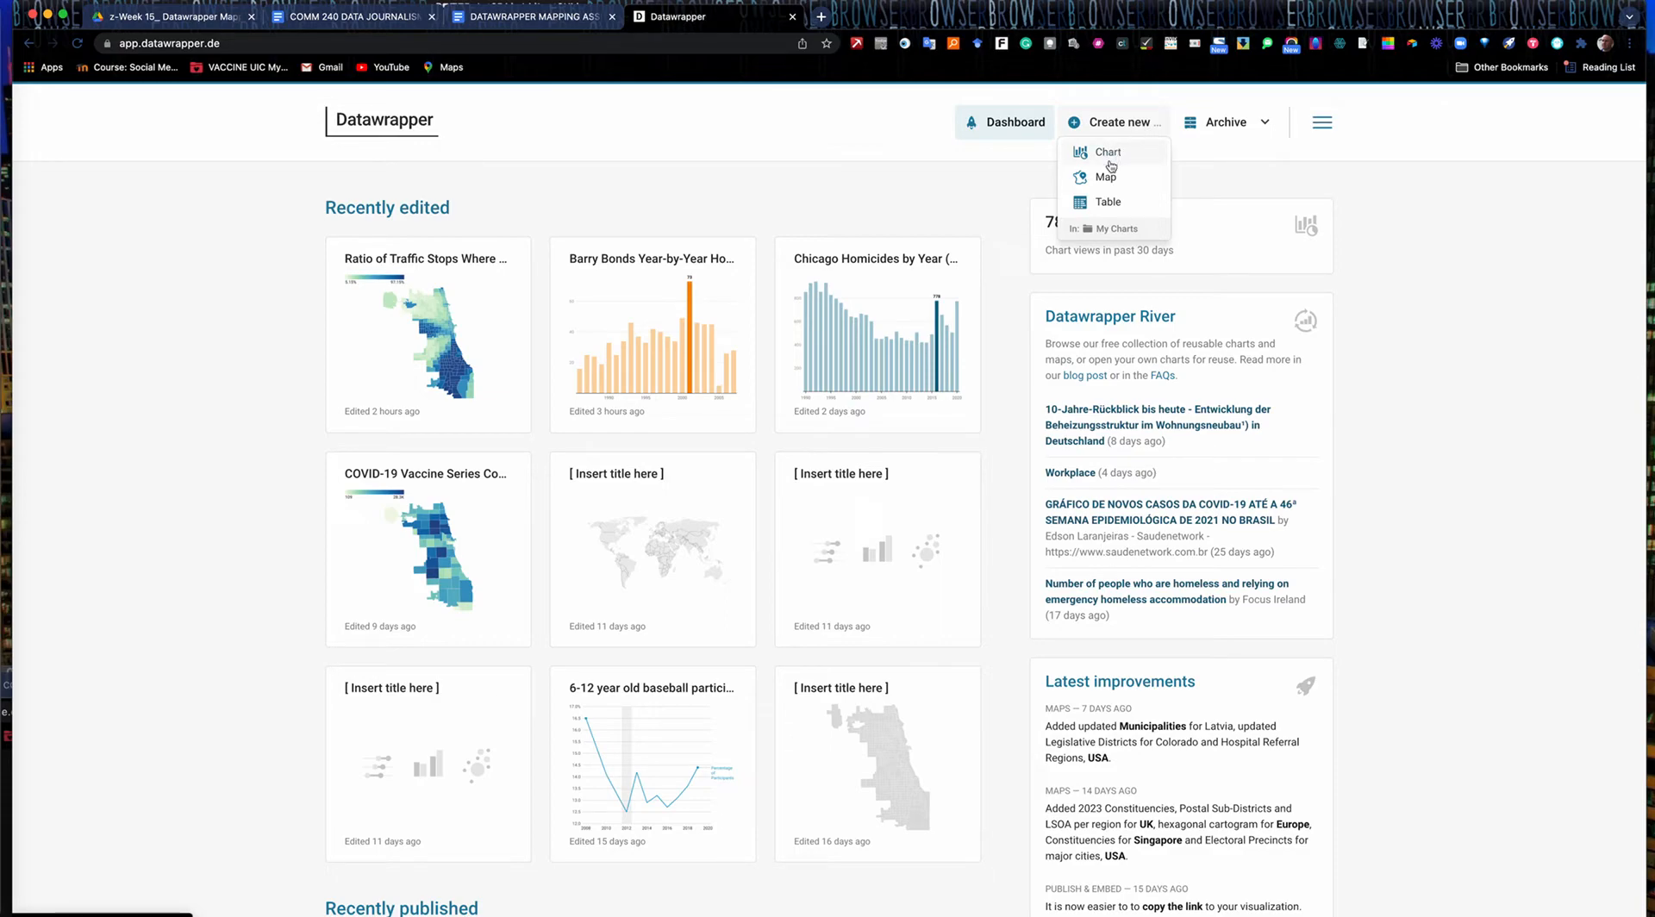
click(1107, 177)
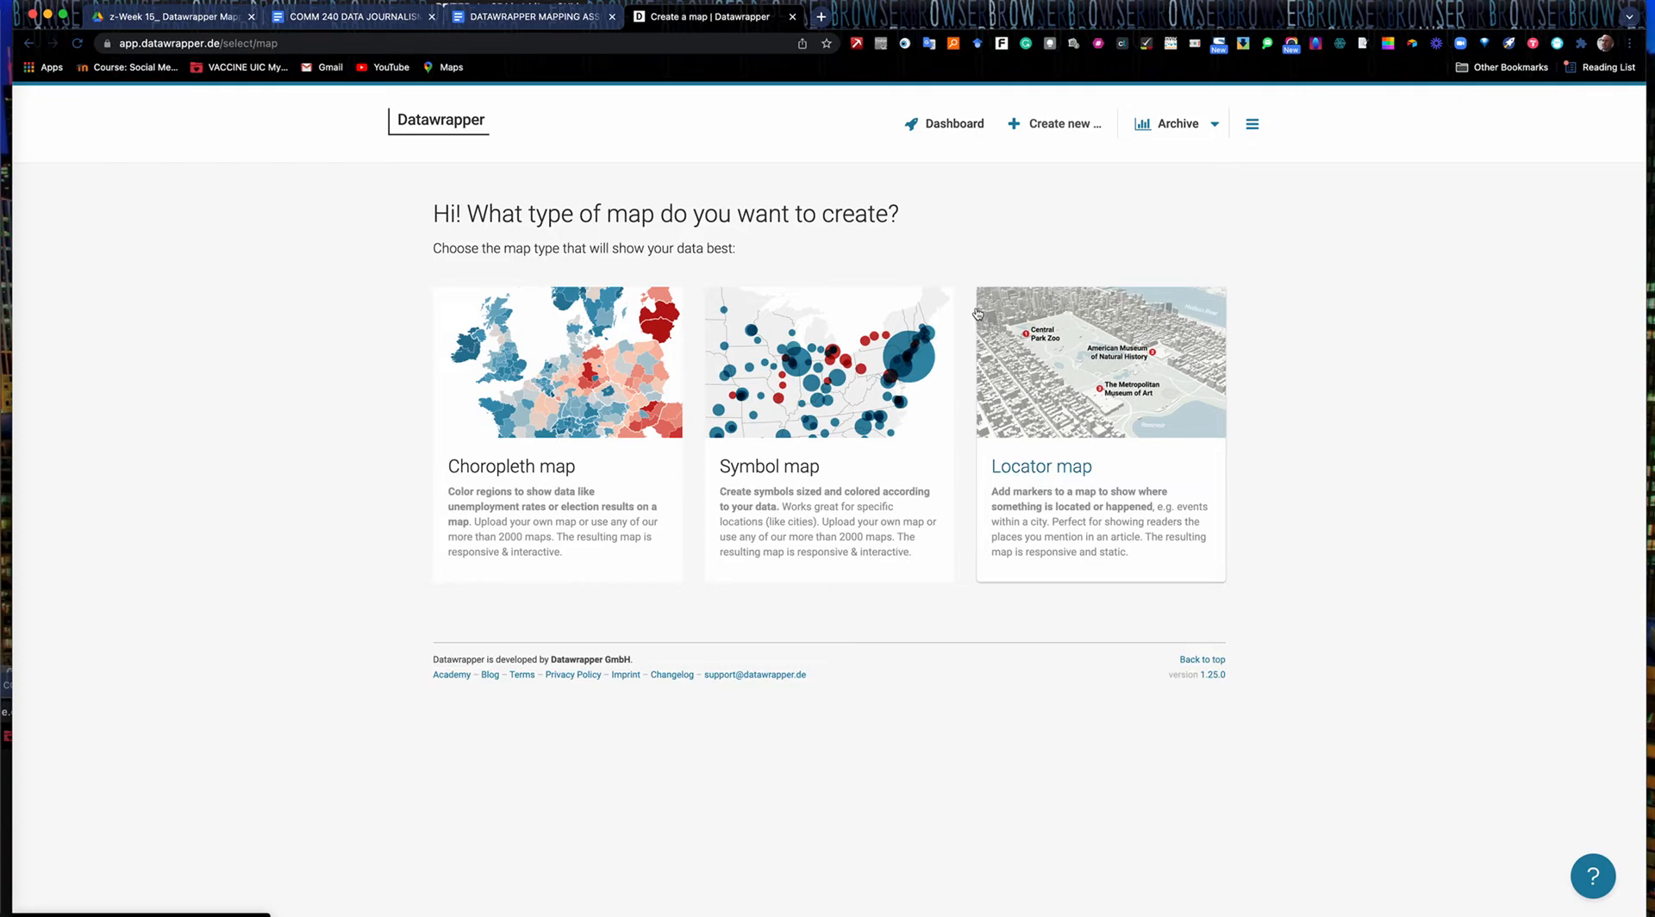
click(1033, 473)
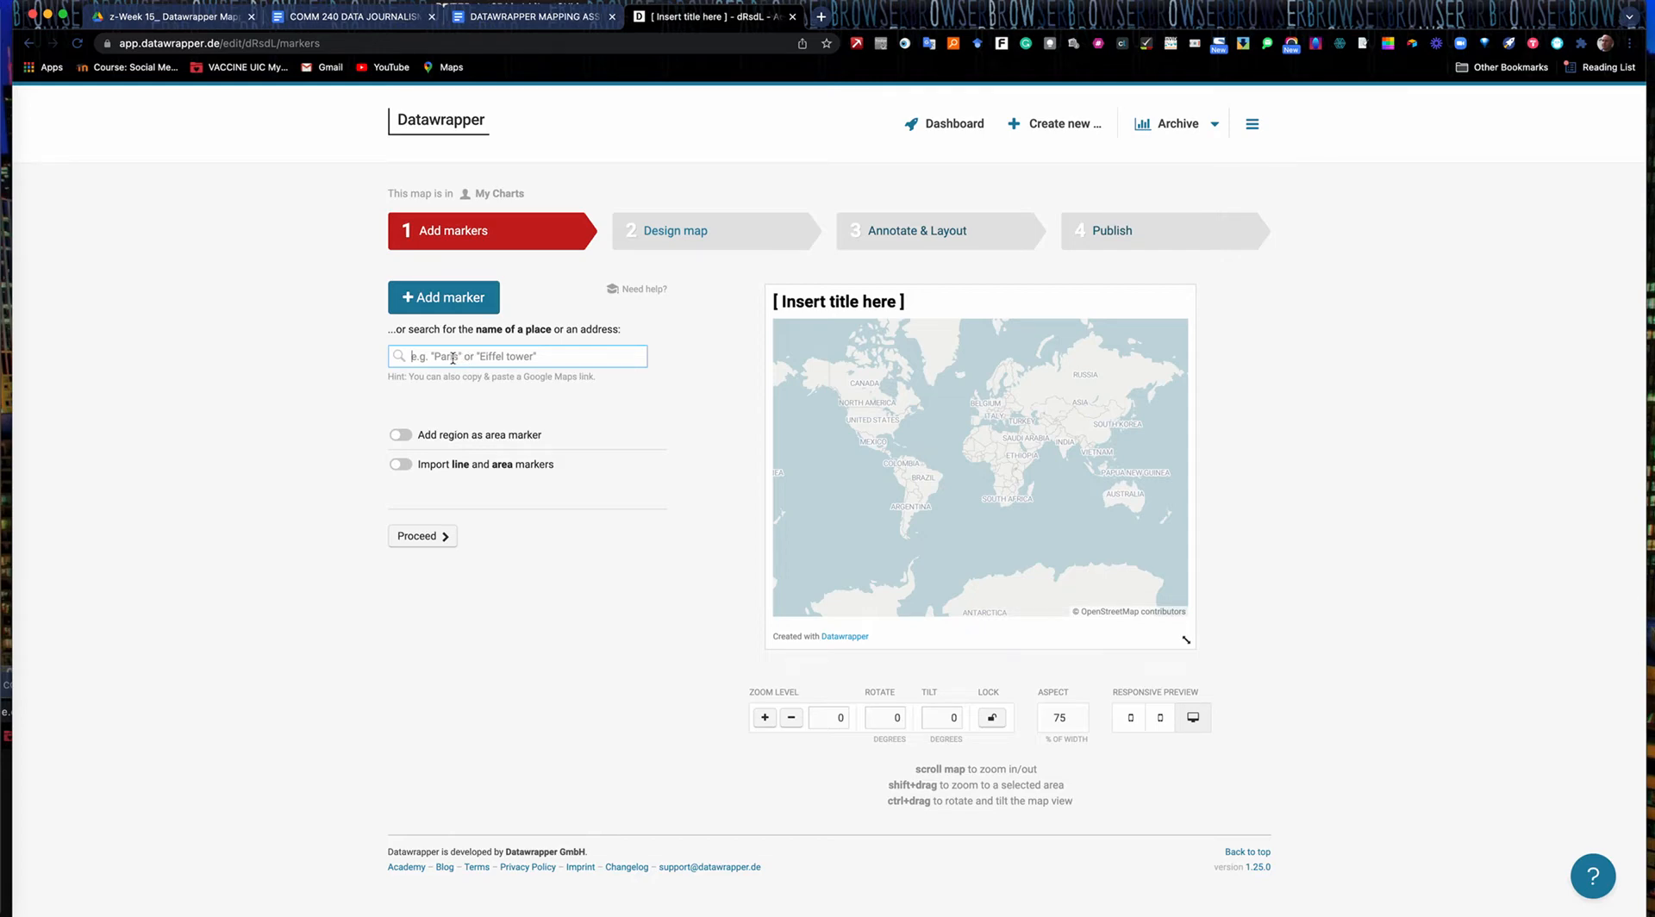
- Search for "Sears Tower" and add the Willis Tower, 233 South Wacker Drive, Chicago result as a marker
text(Sears Tower, Ch)
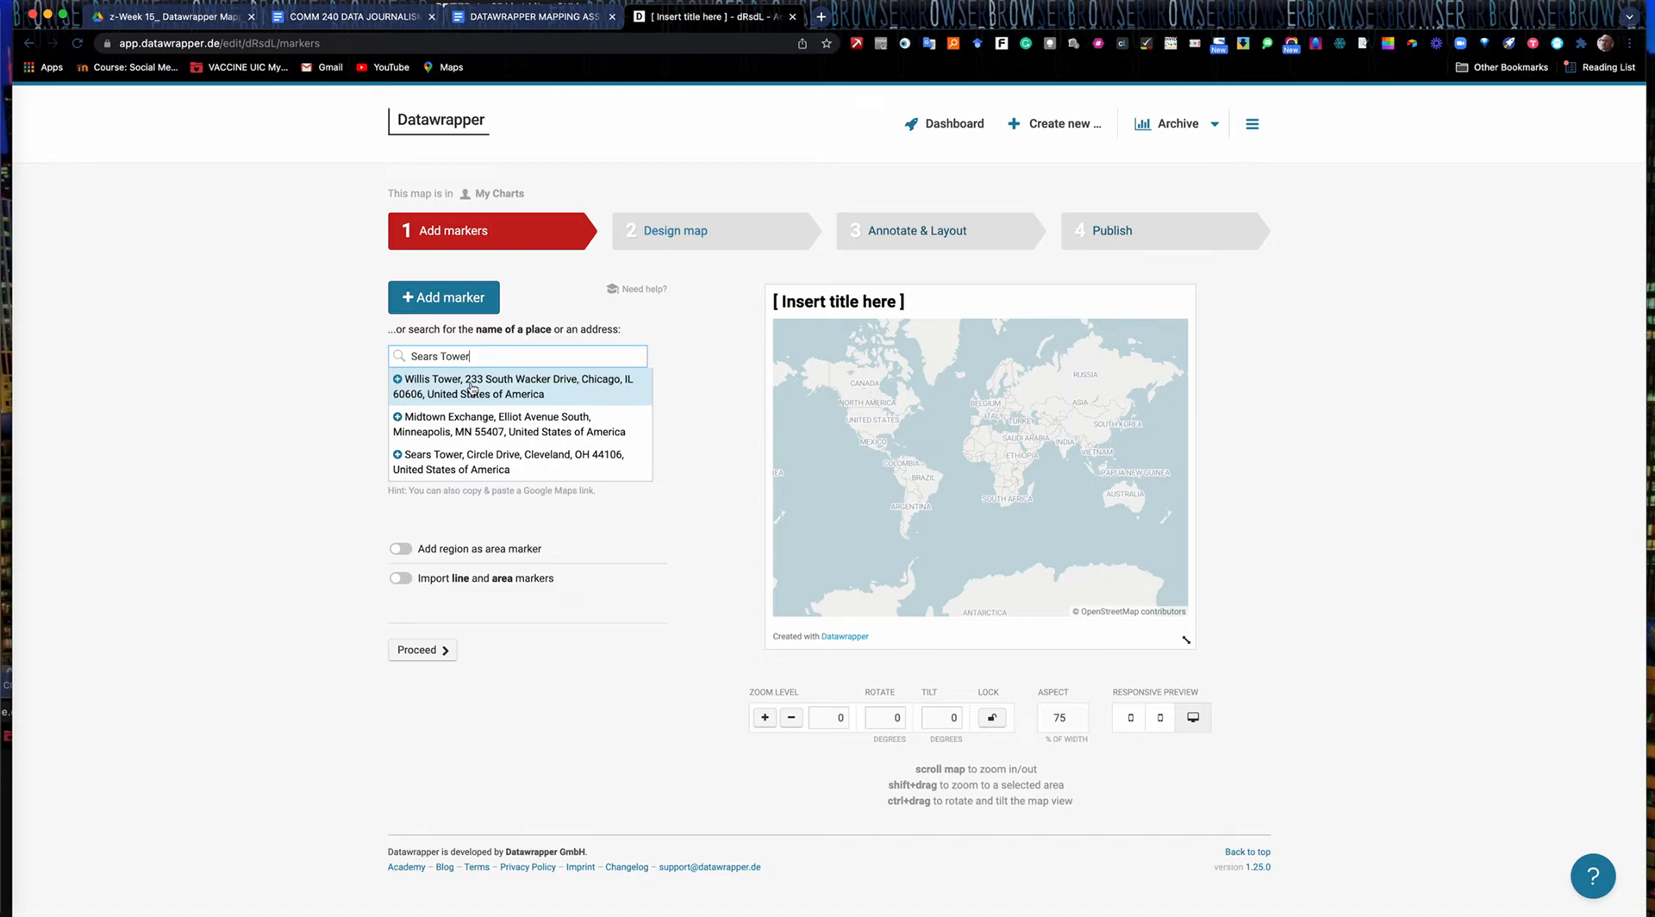
click(472, 388)
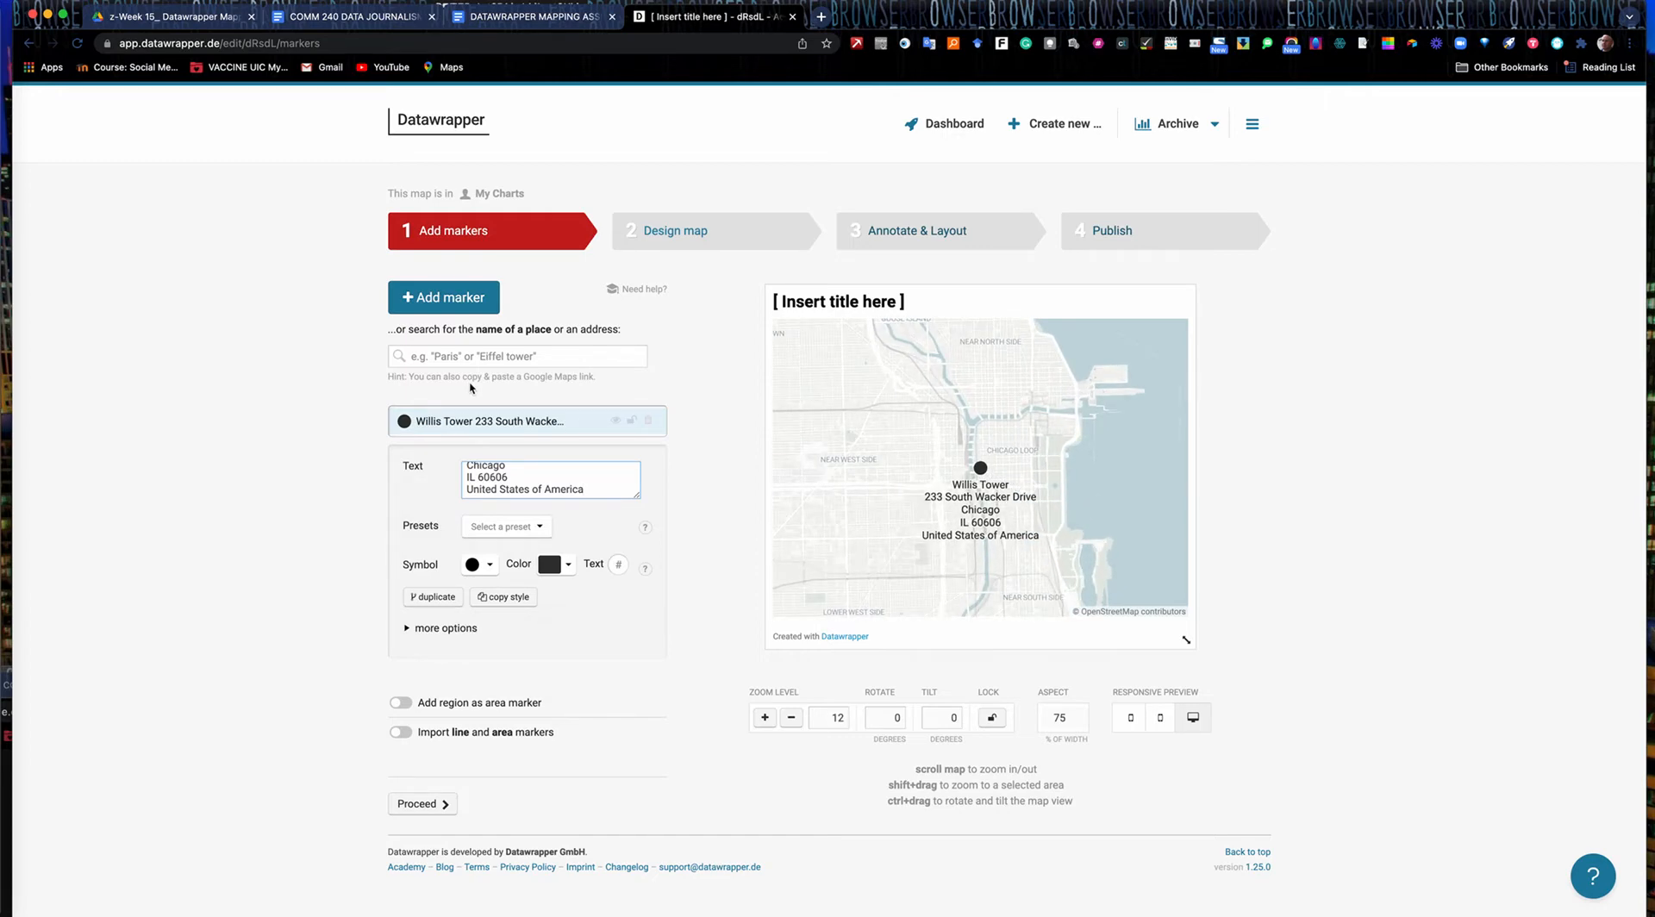
- Change the Willis Tower marker's symbol to a square and its color to red #c71e1d
click(487, 569)
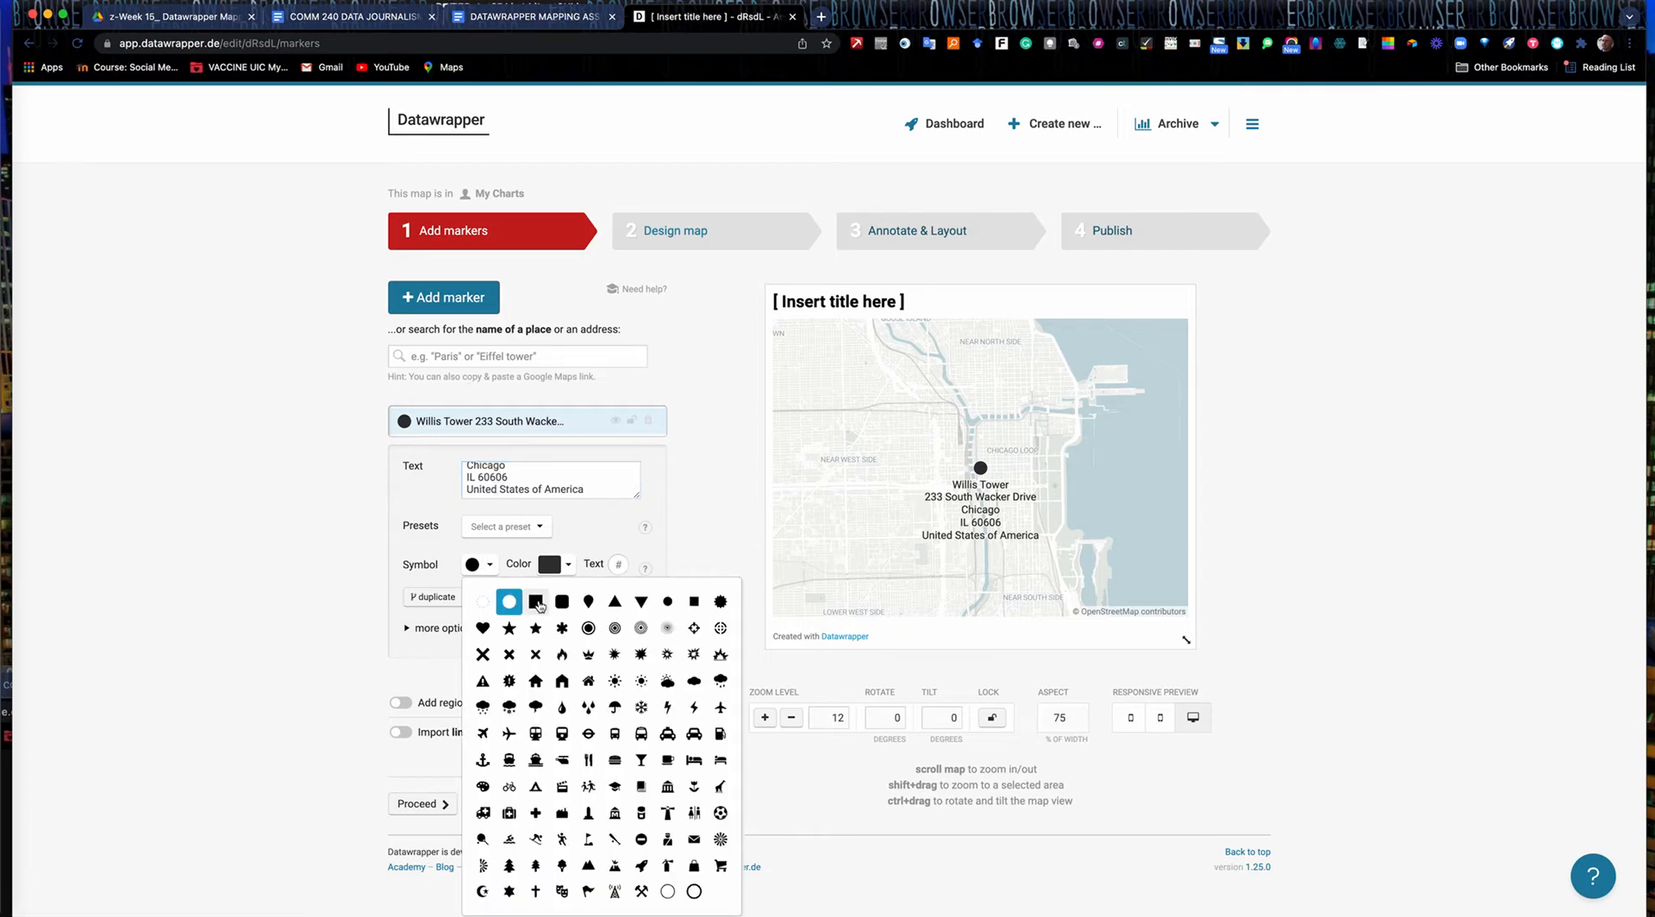
click(536, 602)
click(562, 568)
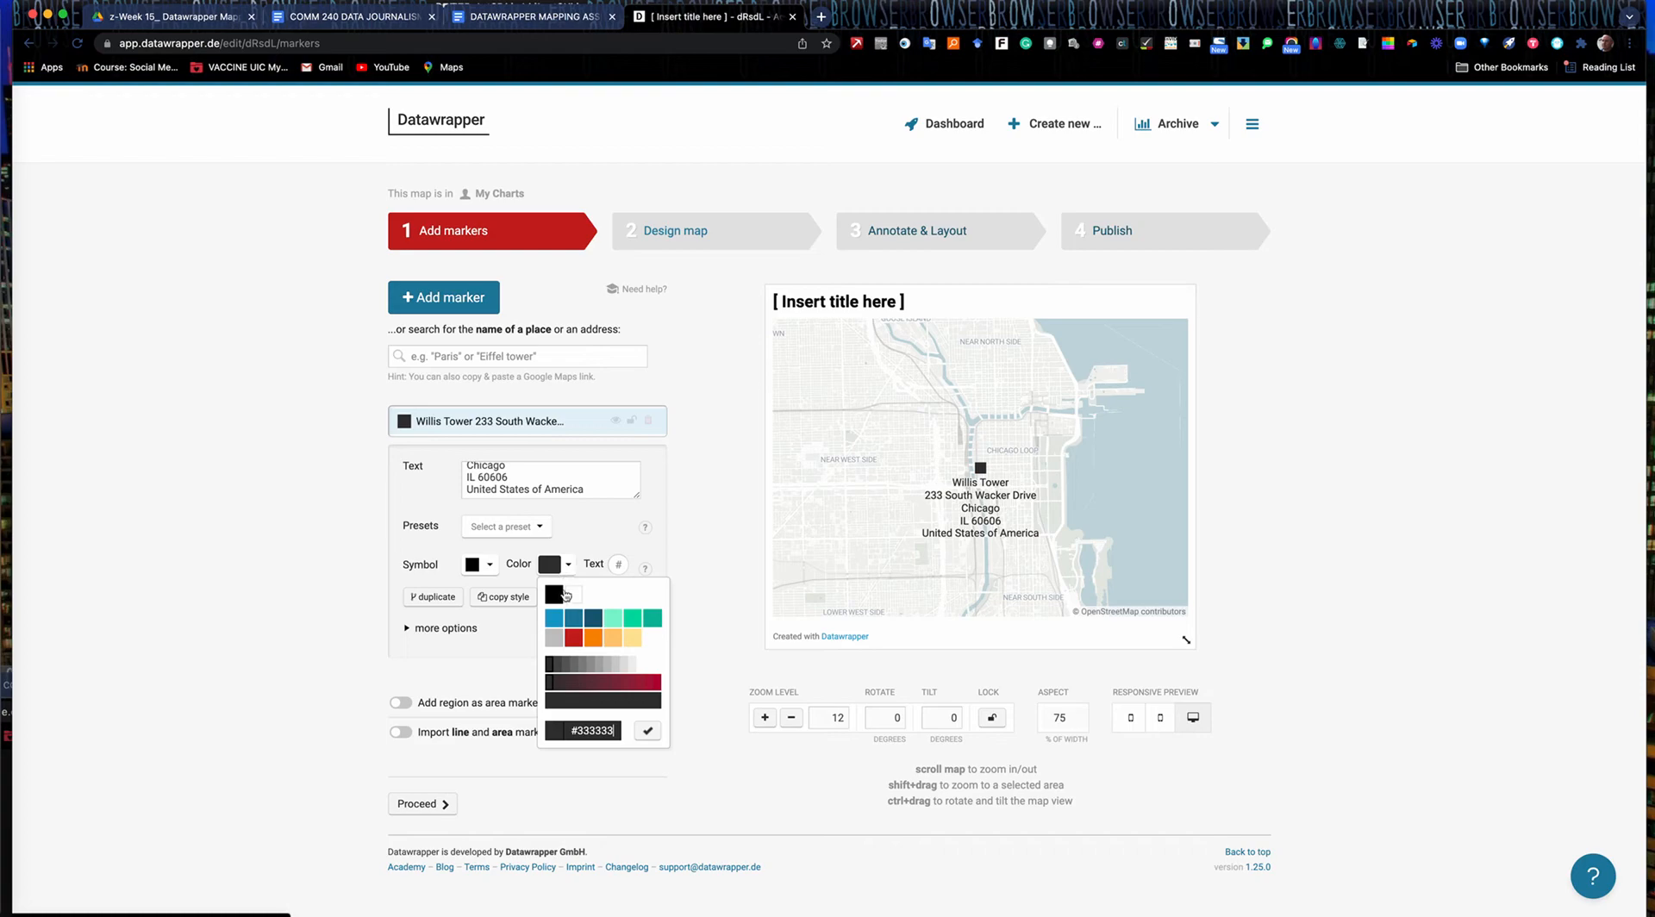
click(581, 637)
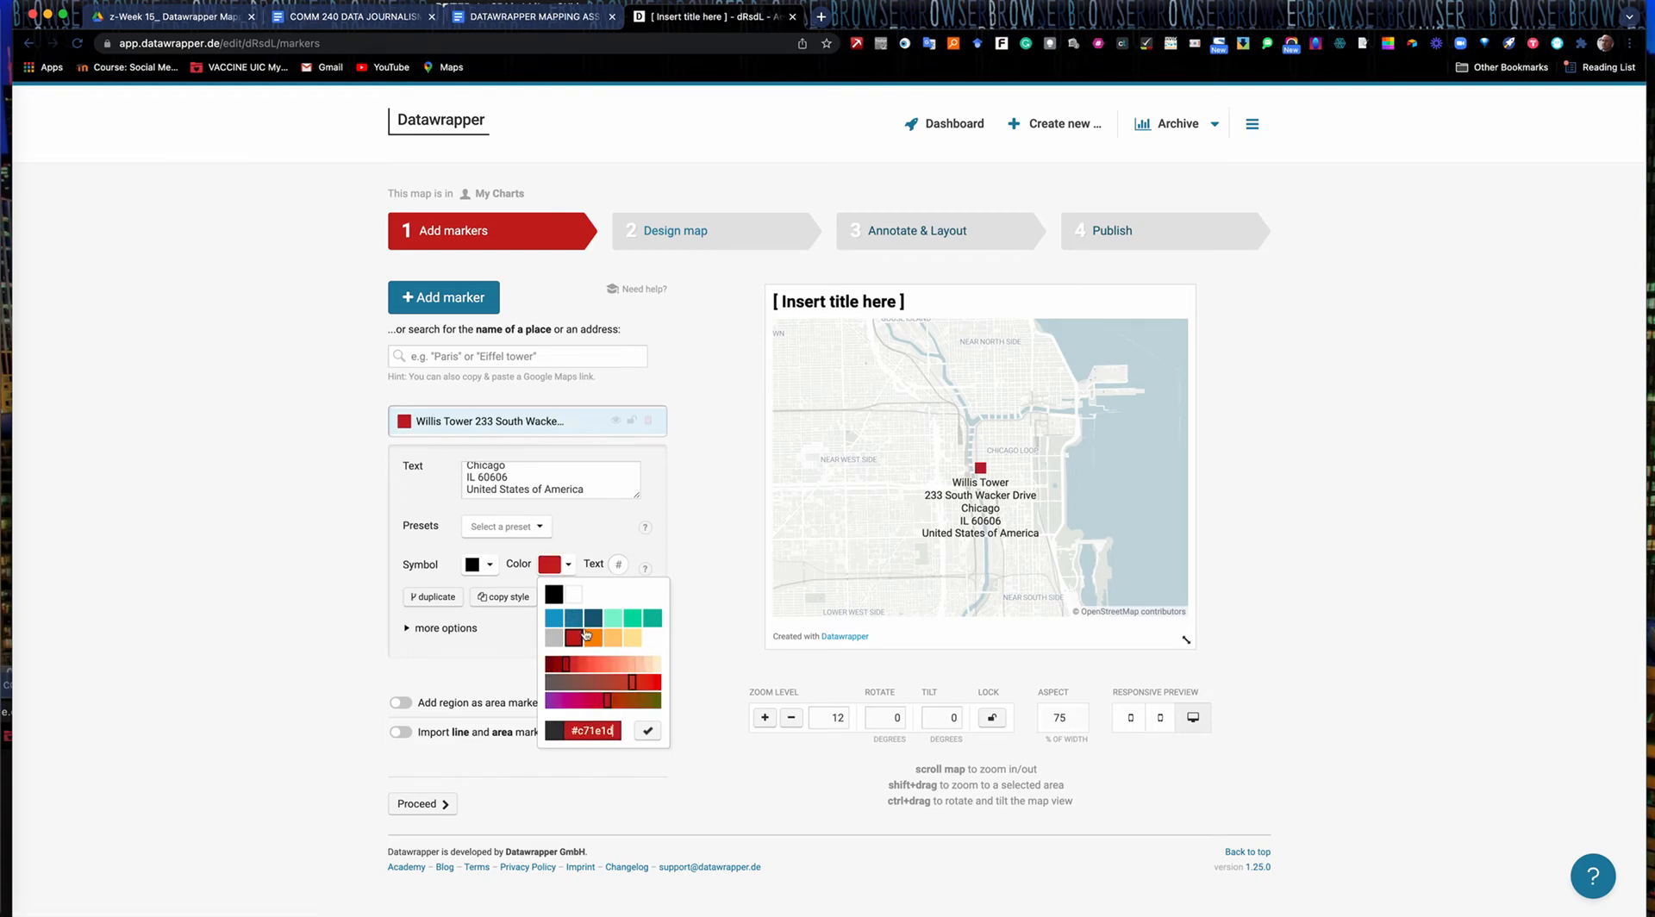
click(705, 531)
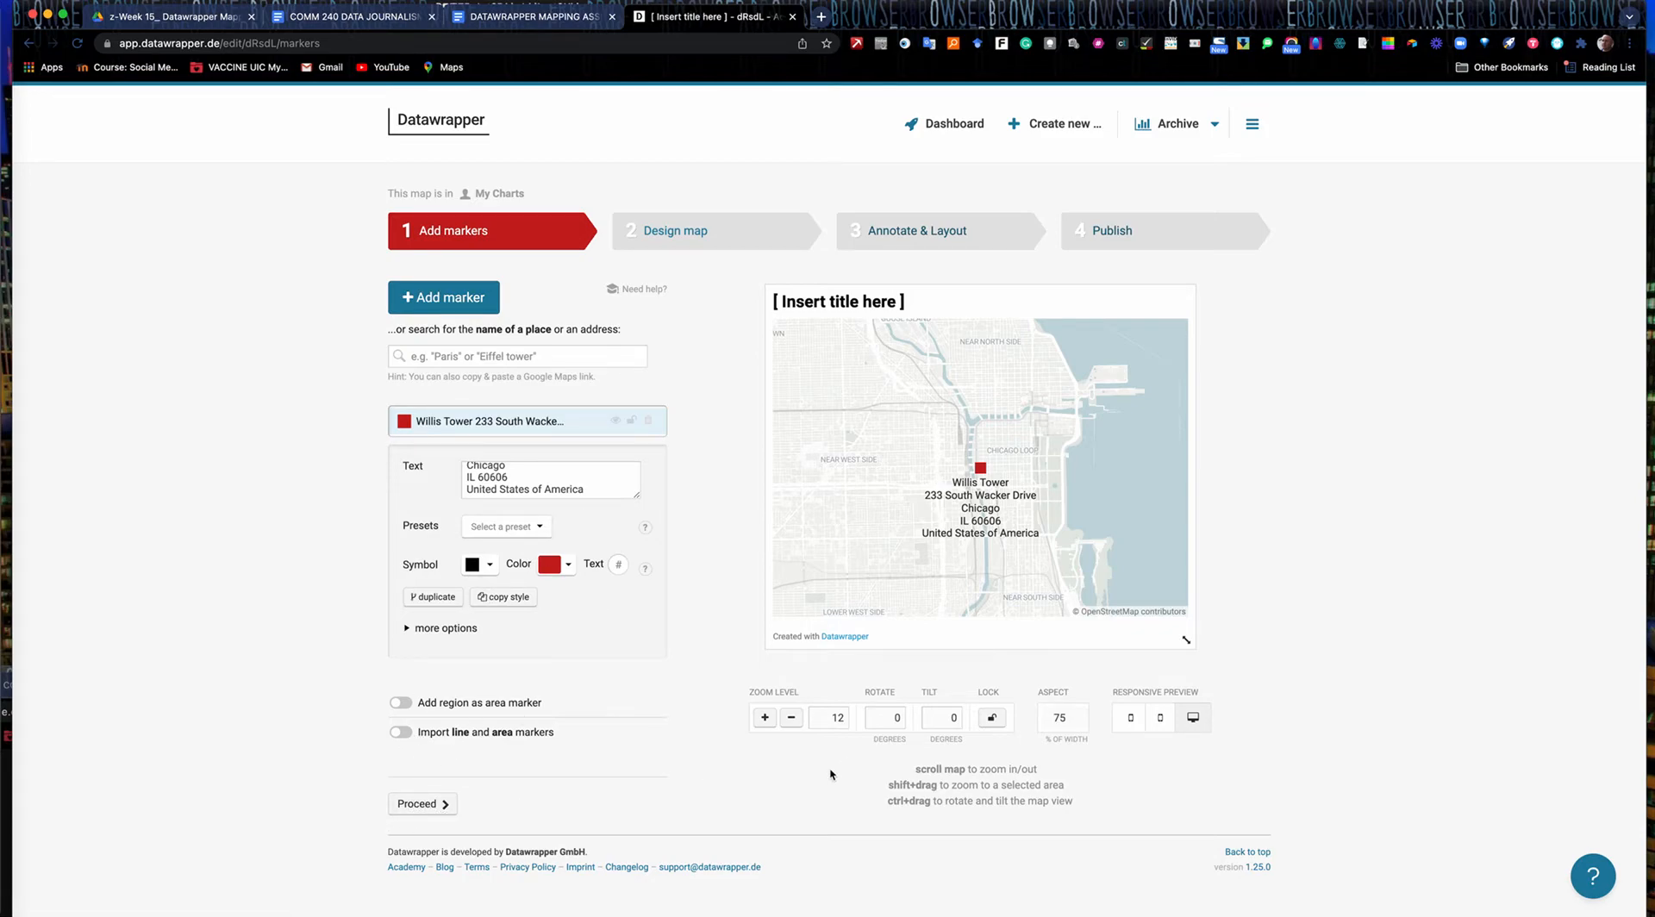
- Set the map's zoom level to 14 and its rotation to 49 degrees
click(765, 717)
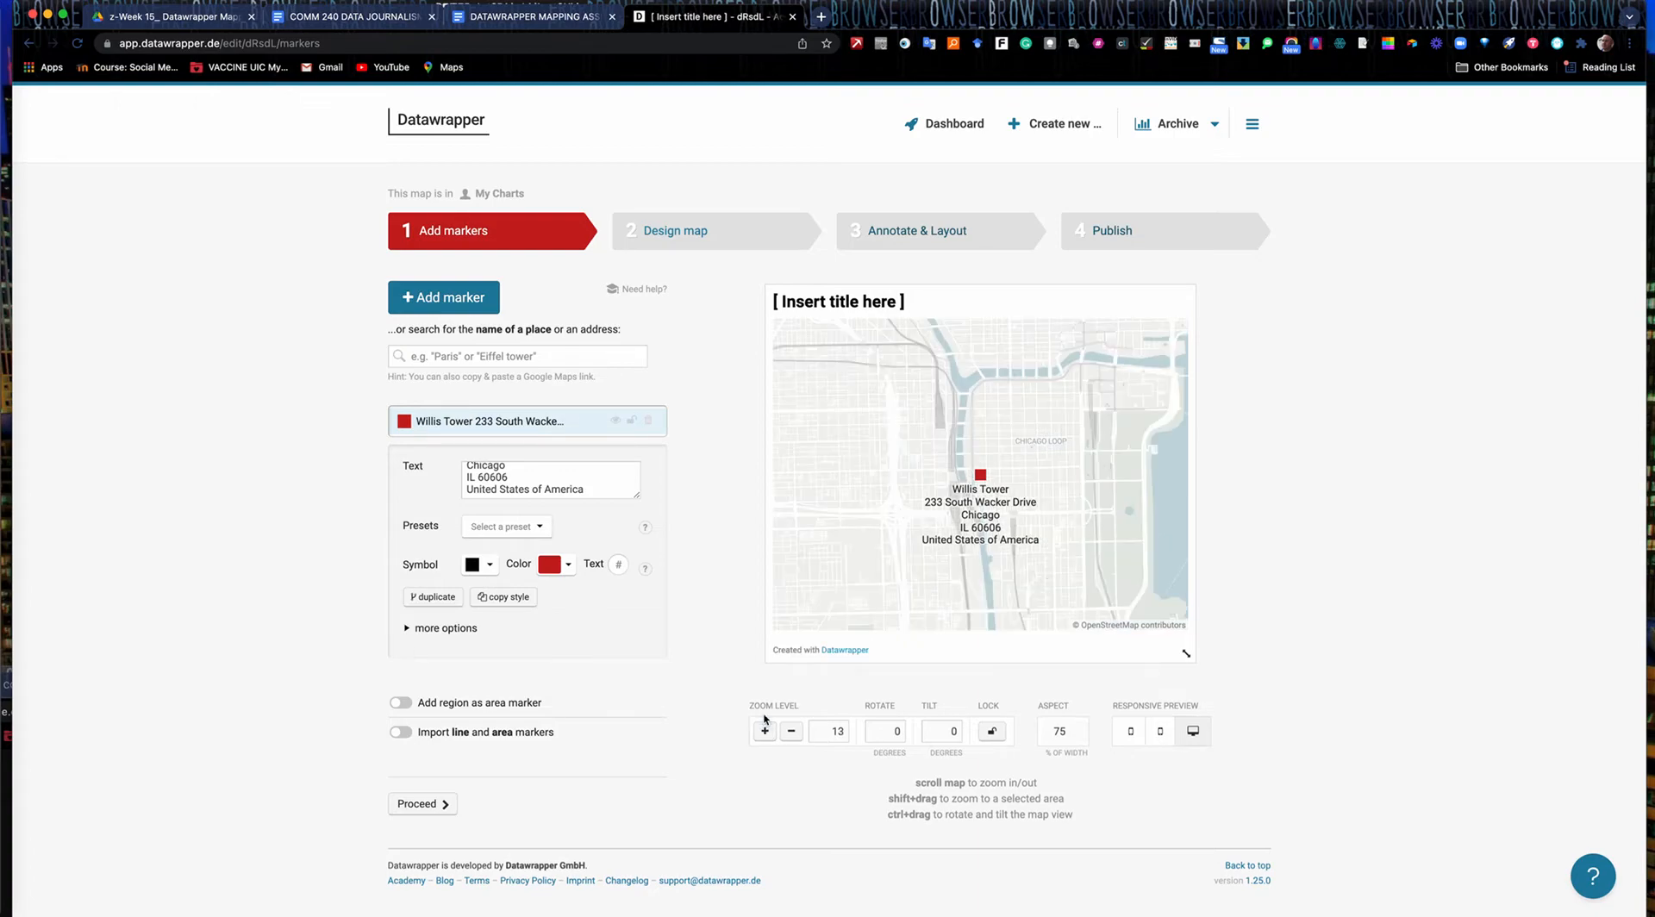
click(765, 724)
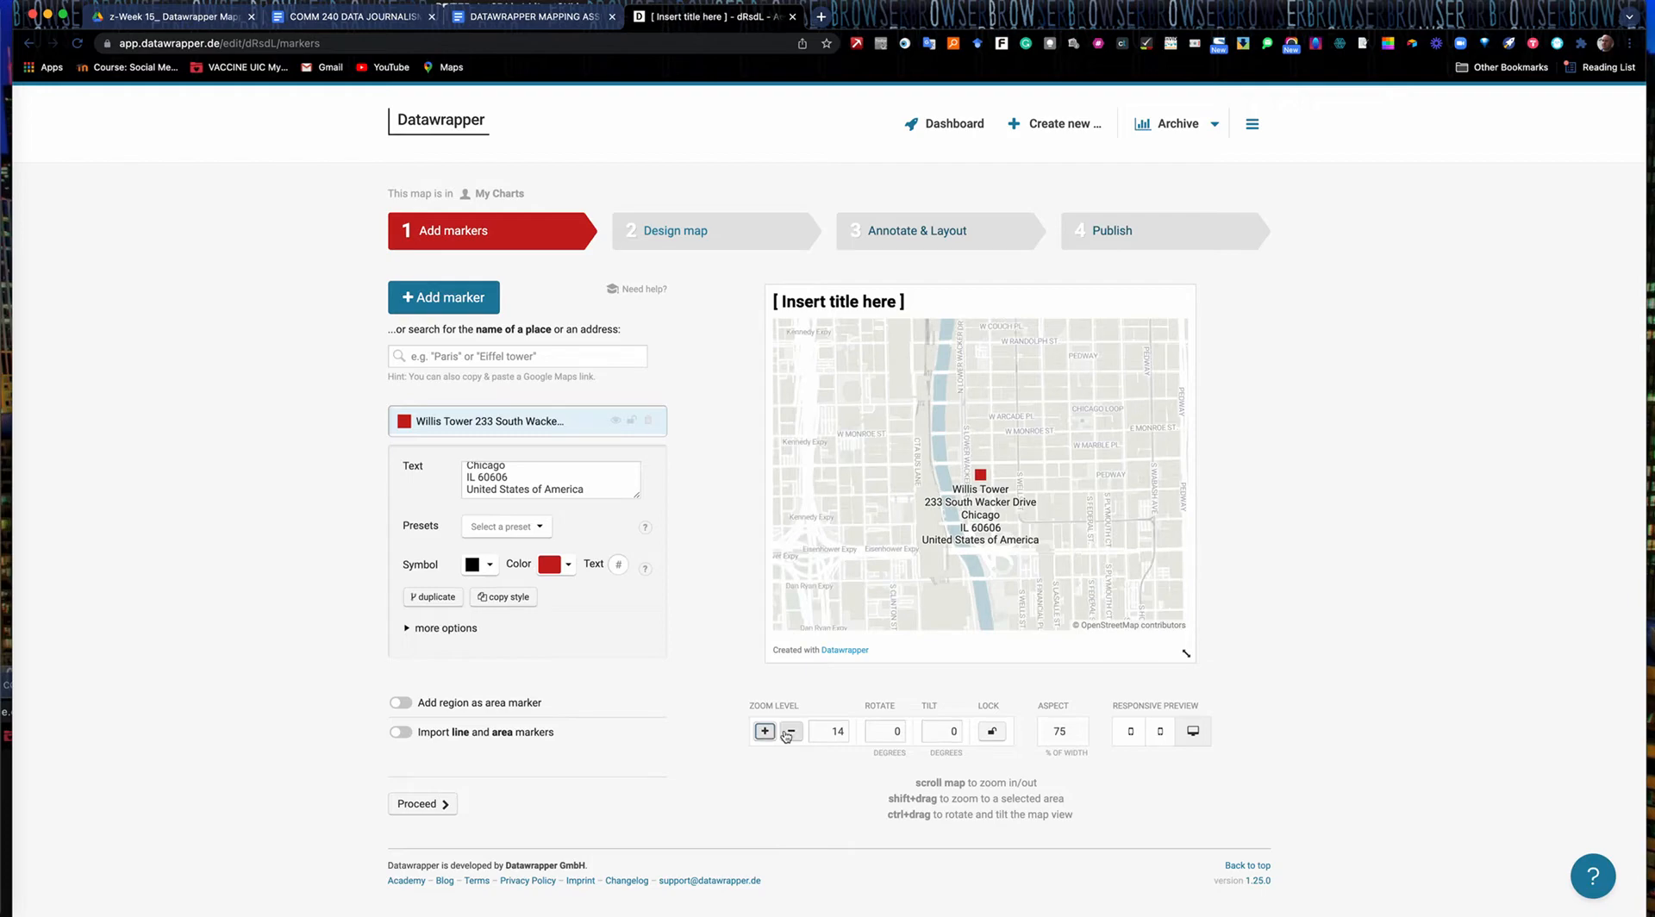
click(895, 728)
click(895, 729)
click(894, 728)
click(894, 728)
click(894, 728)
click(895, 728)
click(894, 728)
click(895, 729)
click(894, 728)
click(895, 729)
click(894, 728)
click(894, 728)
click(895, 728)
click(894, 728)
click(895, 728)
click(895, 729)
click(895, 728)
click(895, 728)
click(894, 728)
click(895, 728)
click(895, 728)
click(895, 729)
click(895, 728)
click(894, 729)
click(894, 729)
click(894, 728)
click(894, 728)
click(895, 728)
click(895, 729)
click(895, 728)
click(894, 728)
click(895, 728)
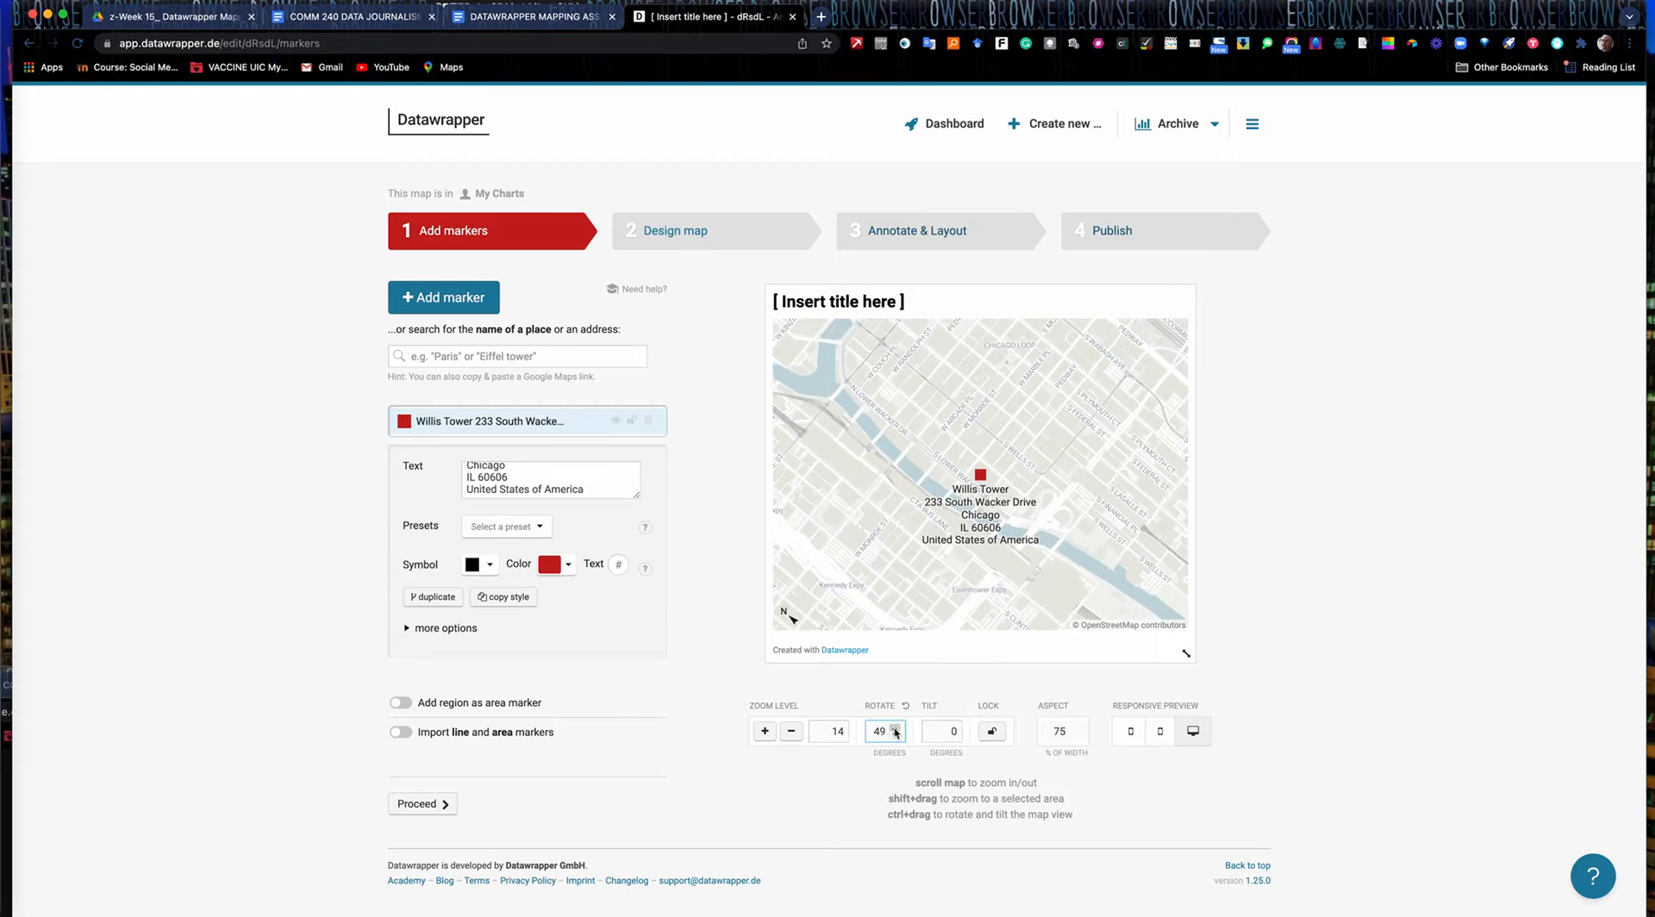
- Set the map's tilt to 57 degrees
click(951, 738)
click(952, 728)
click(952, 728)
click(951, 729)
click(952, 728)
click(952, 728)
click(952, 728)
drag(951, 728, 951, 728)
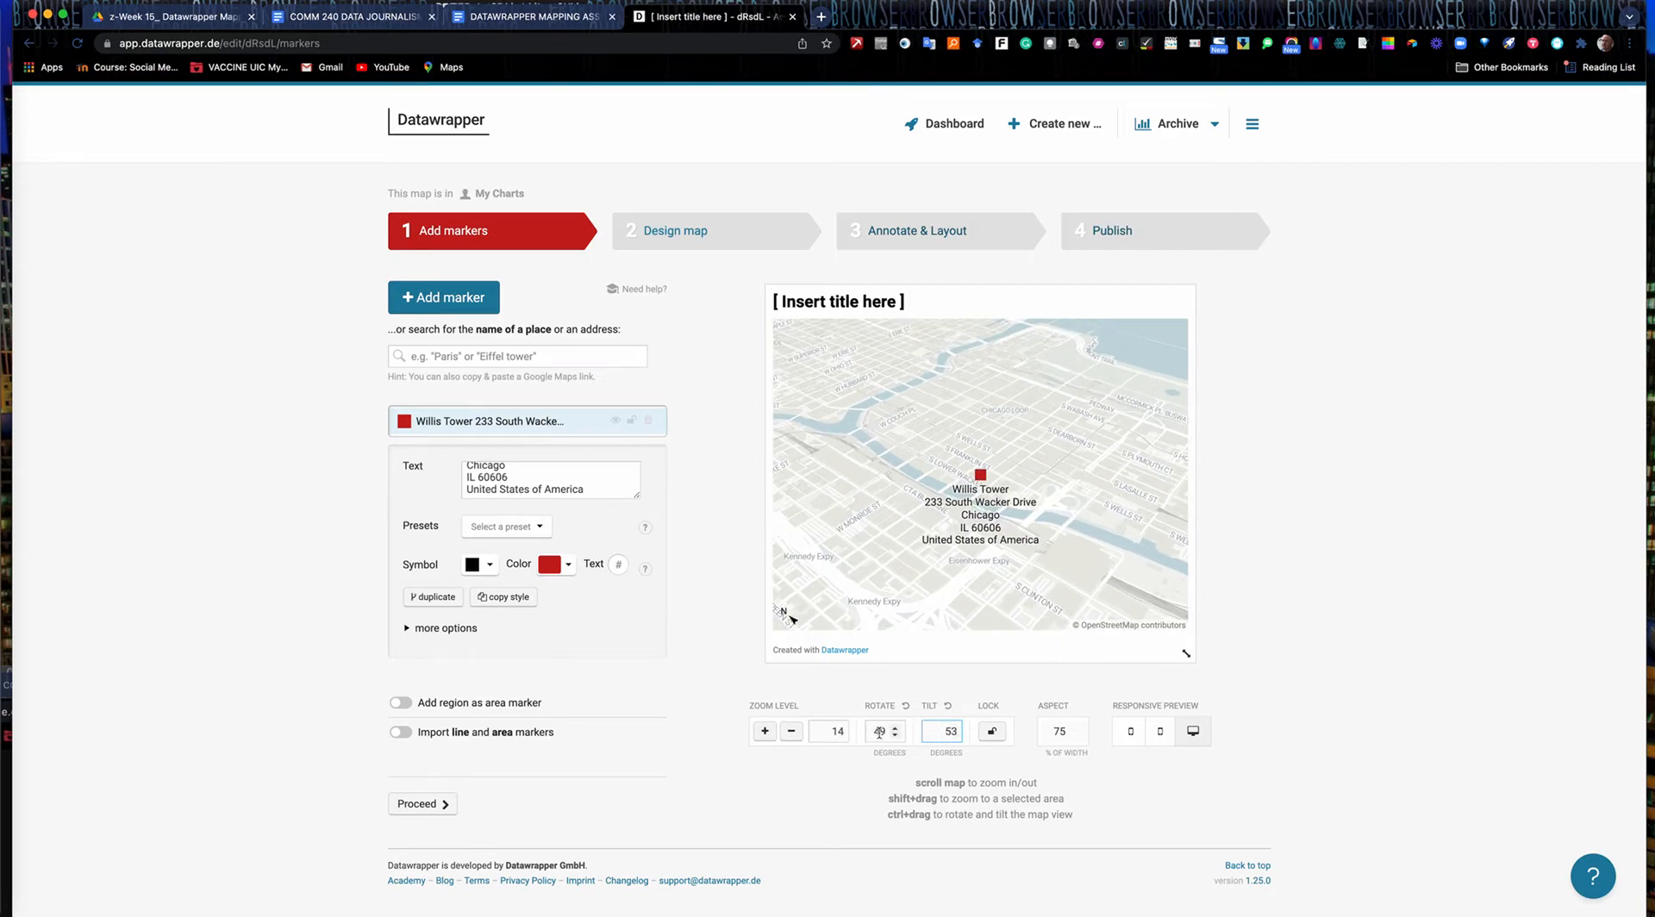
drag(951, 729, 952, 728)
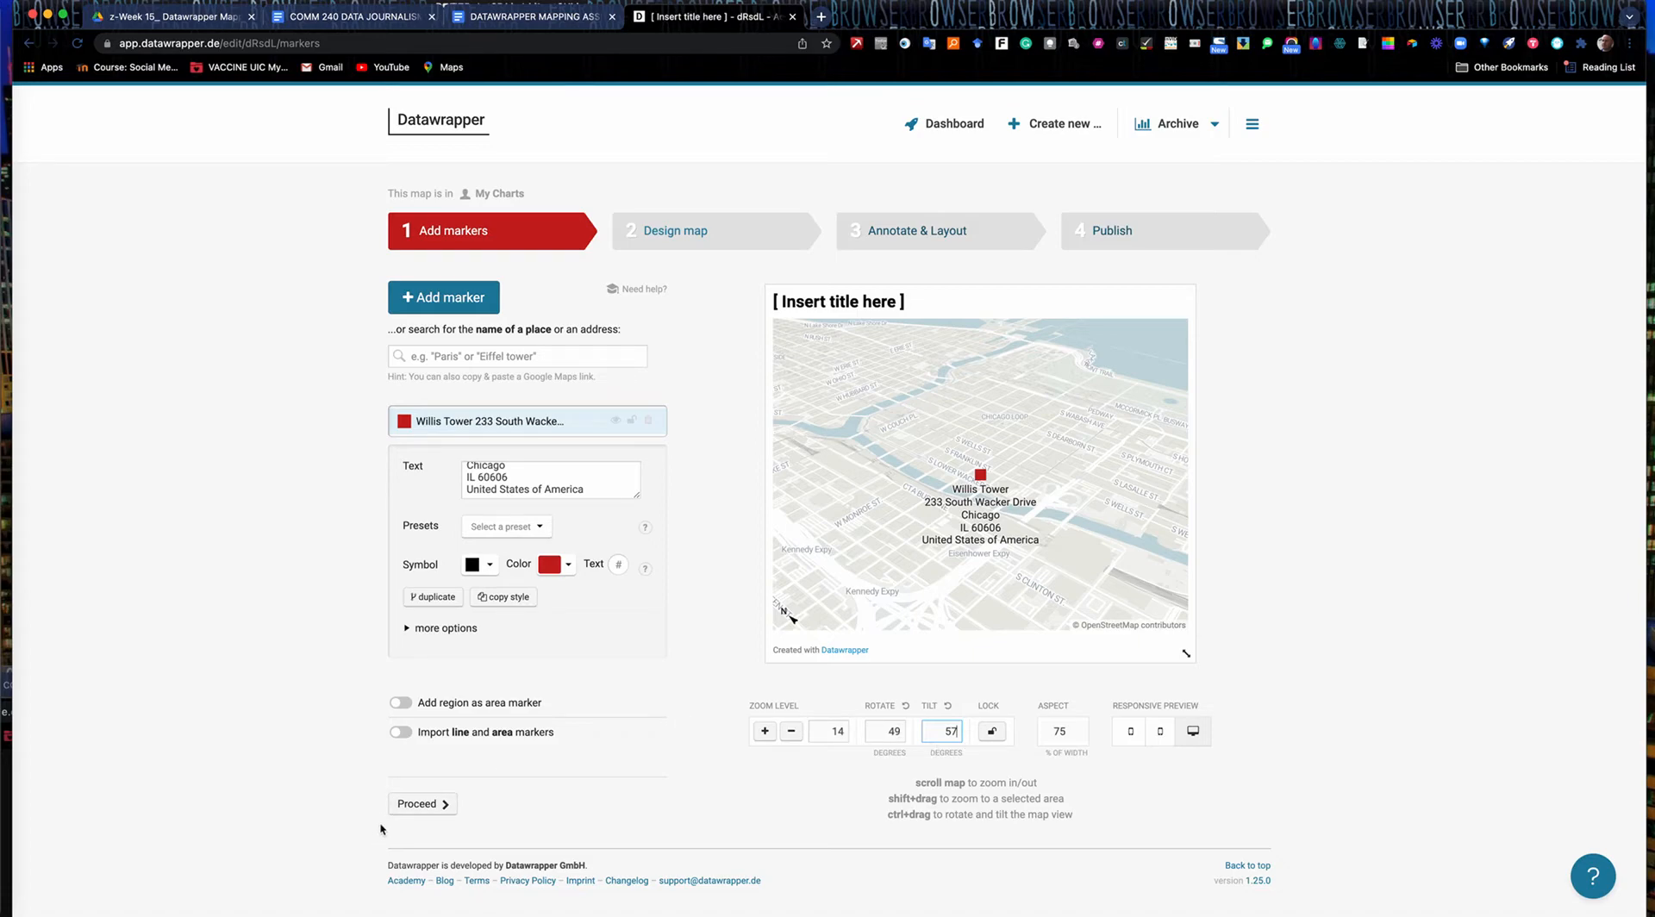
- Show the marker's additional options, set its label text color to dark blue #15607a and toggle bold formatting
click(412, 629)
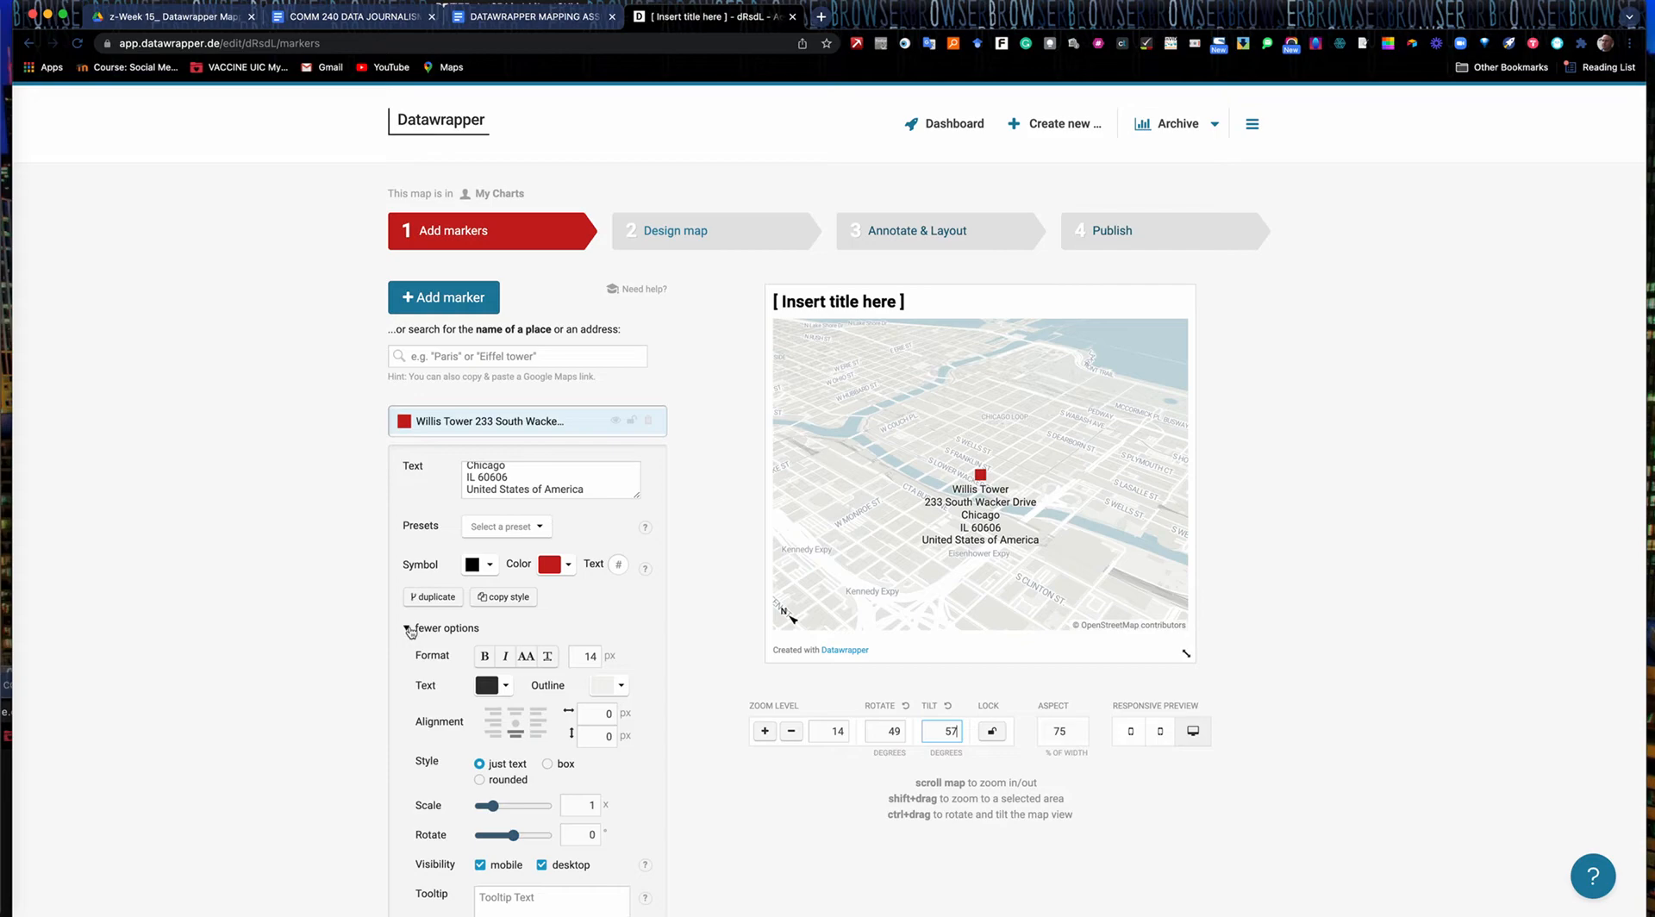
scroll(418, 663, down, 3)
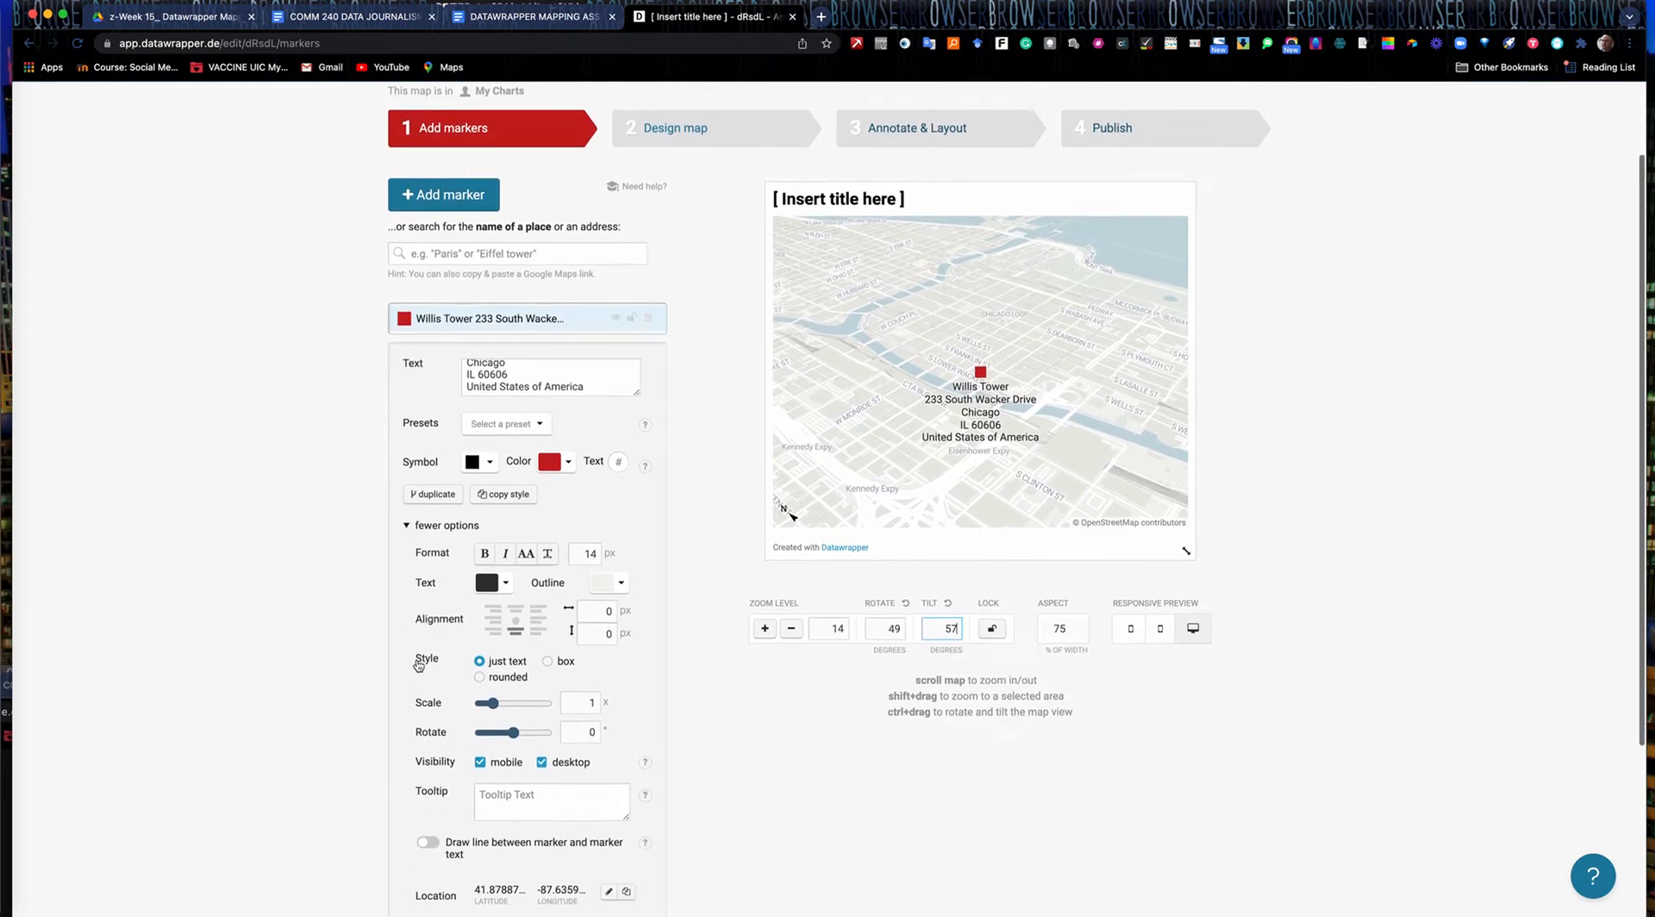
click(503, 582)
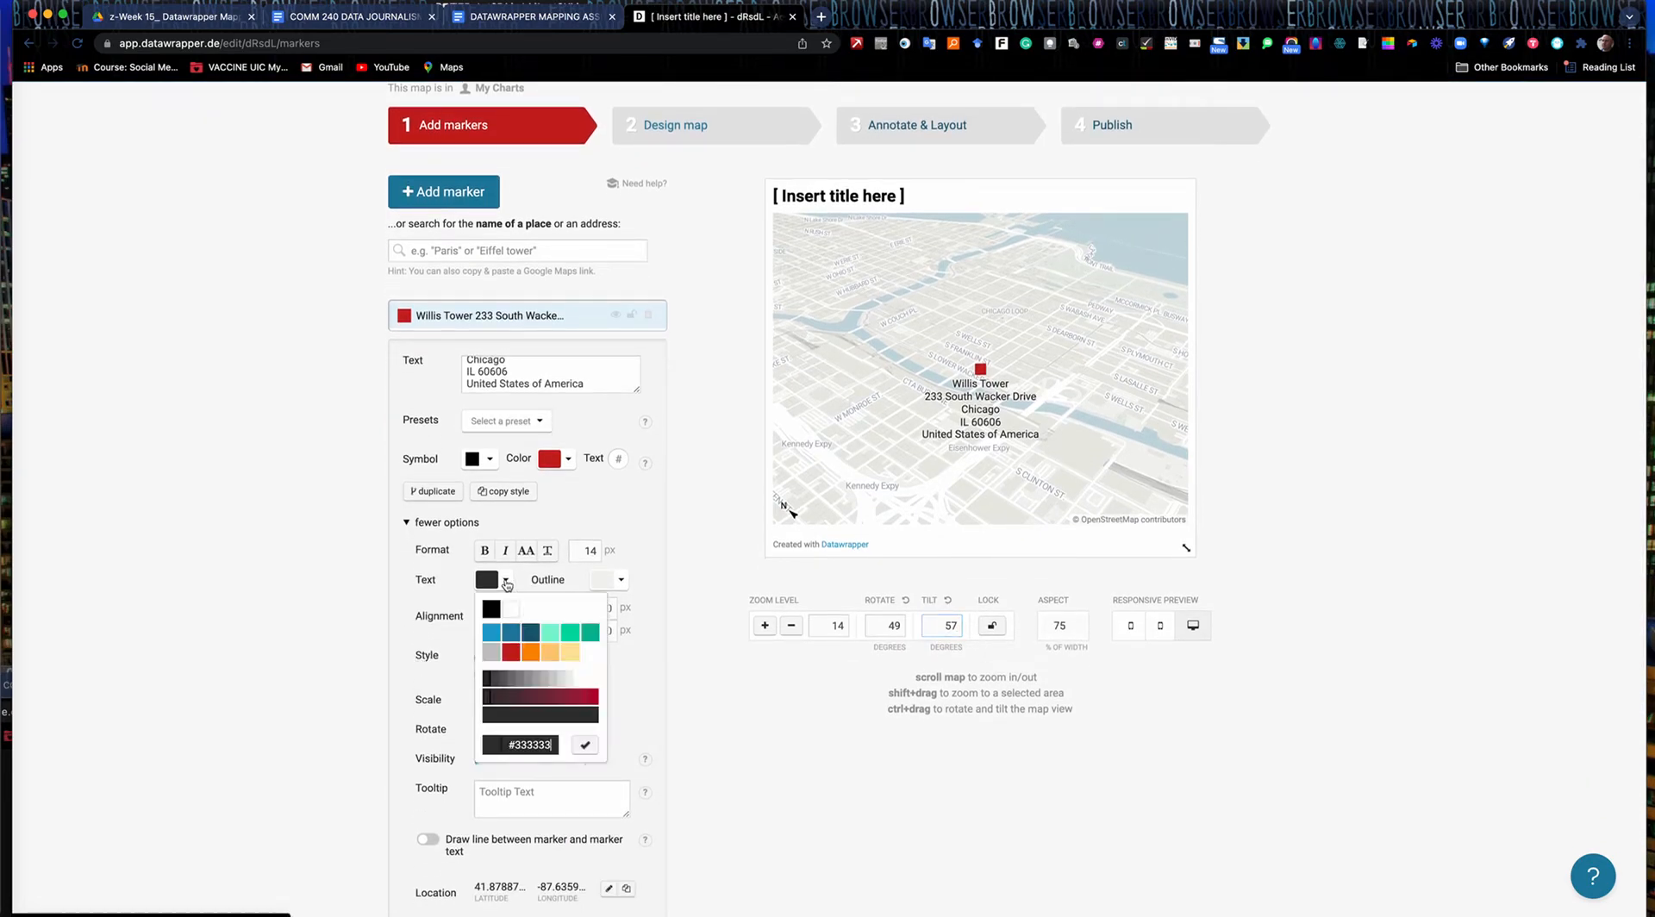
click(530, 636)
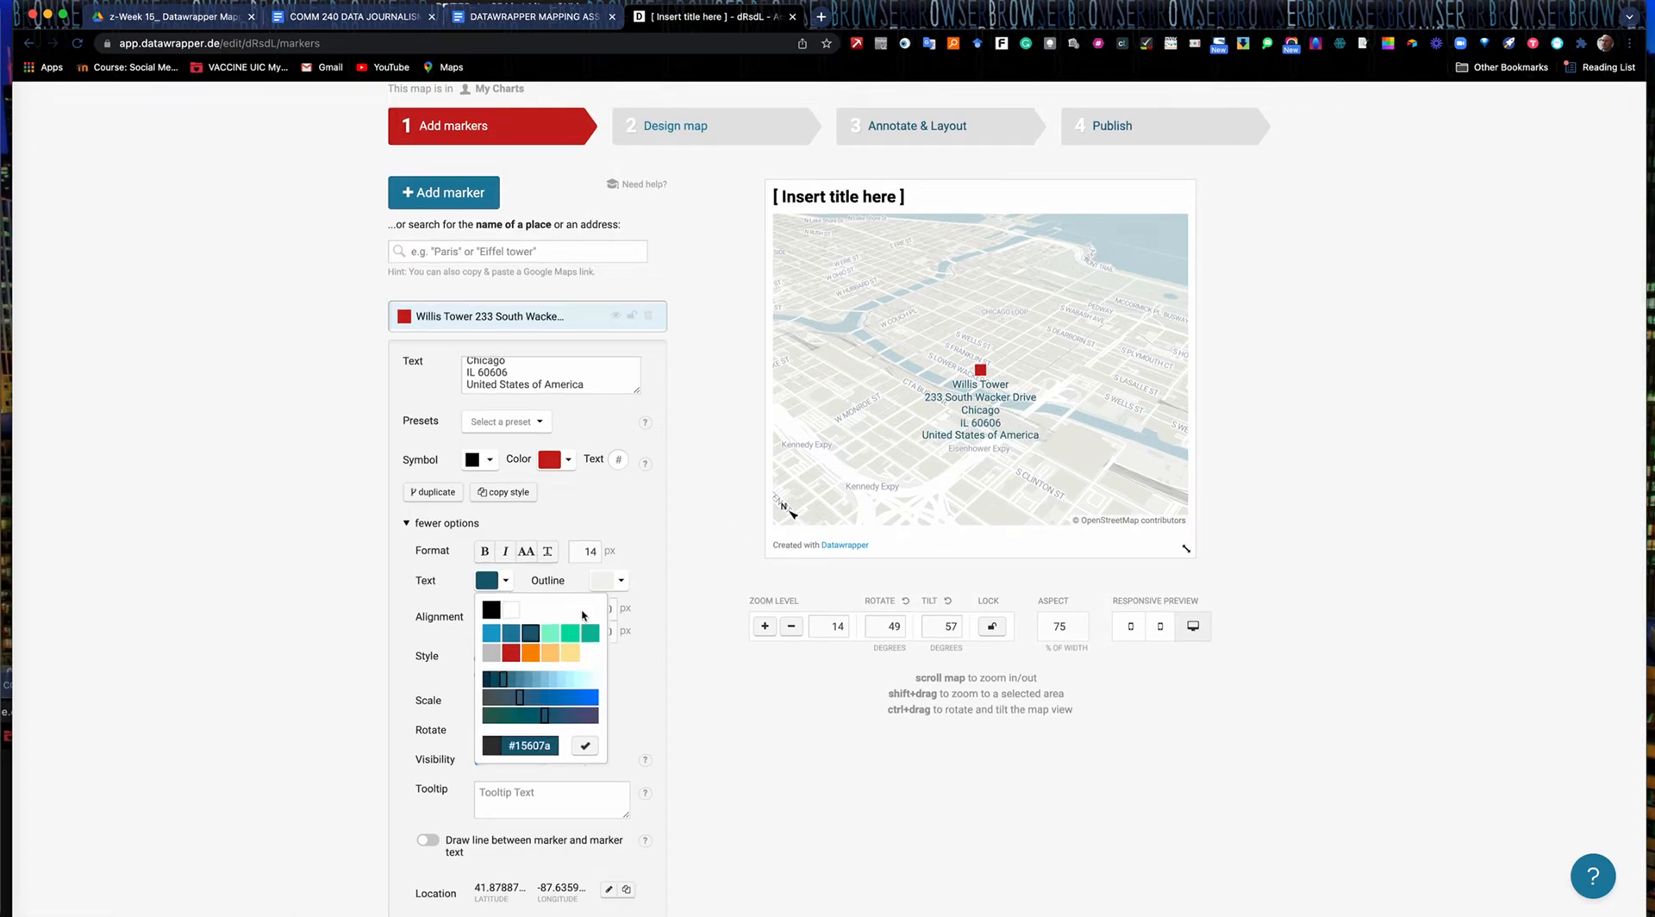
click(436, 584)
click(483, 552)
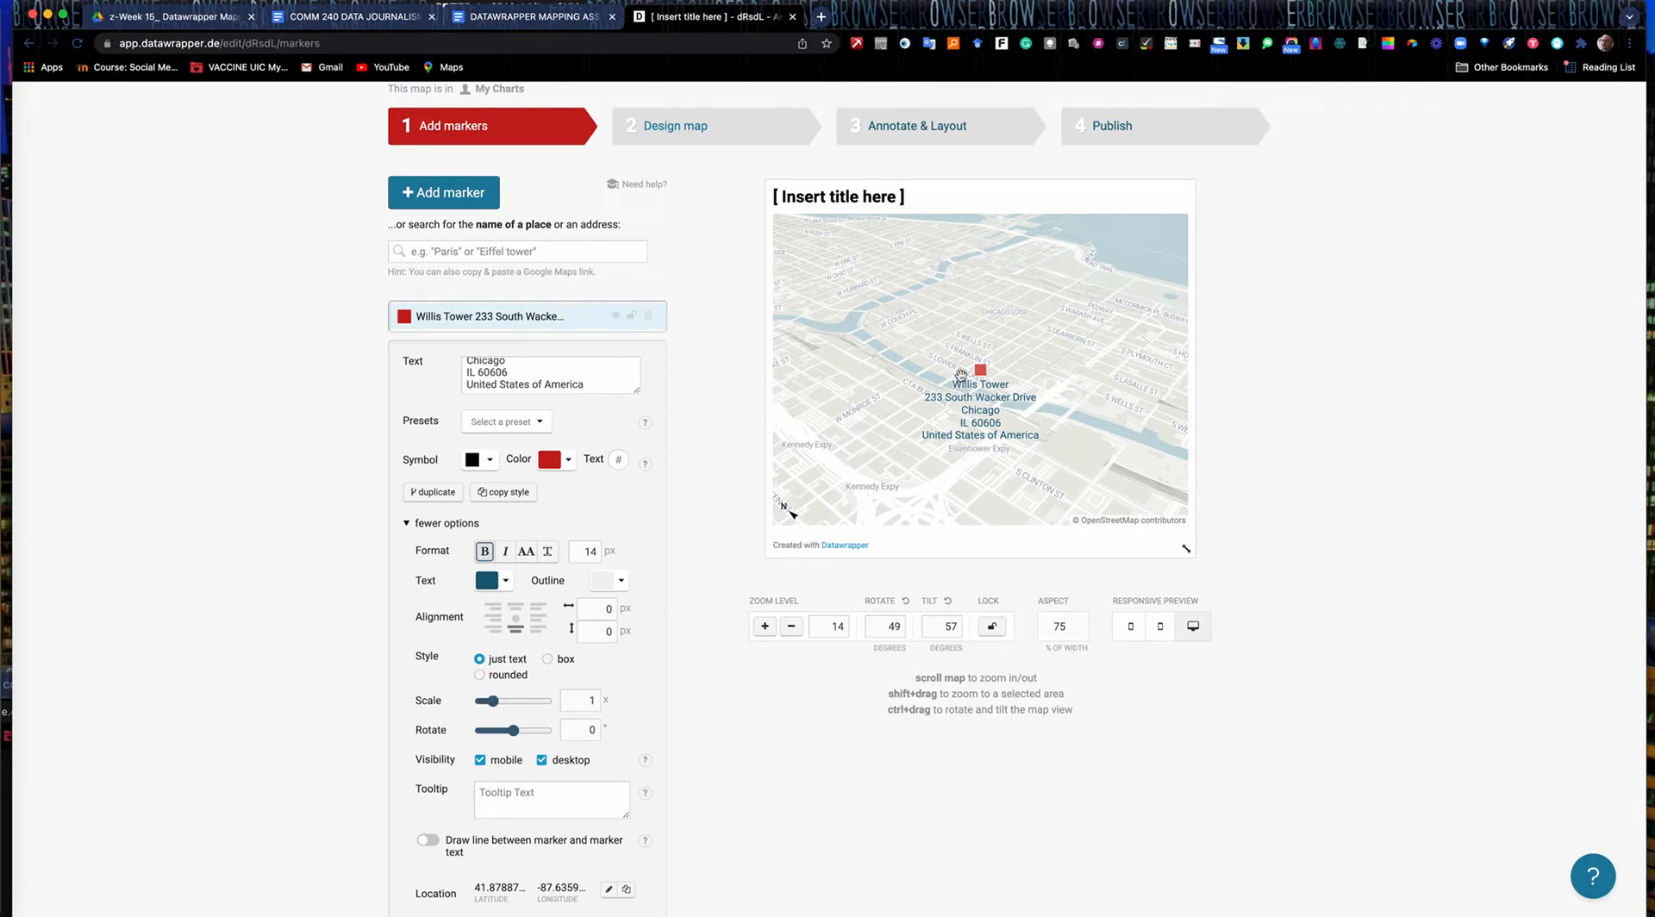
- Shorten the Willis Tower marker's label to the building name and street line, deleting the city, state with ZIP code, and country lines
scroll(370, 759, down, 3)
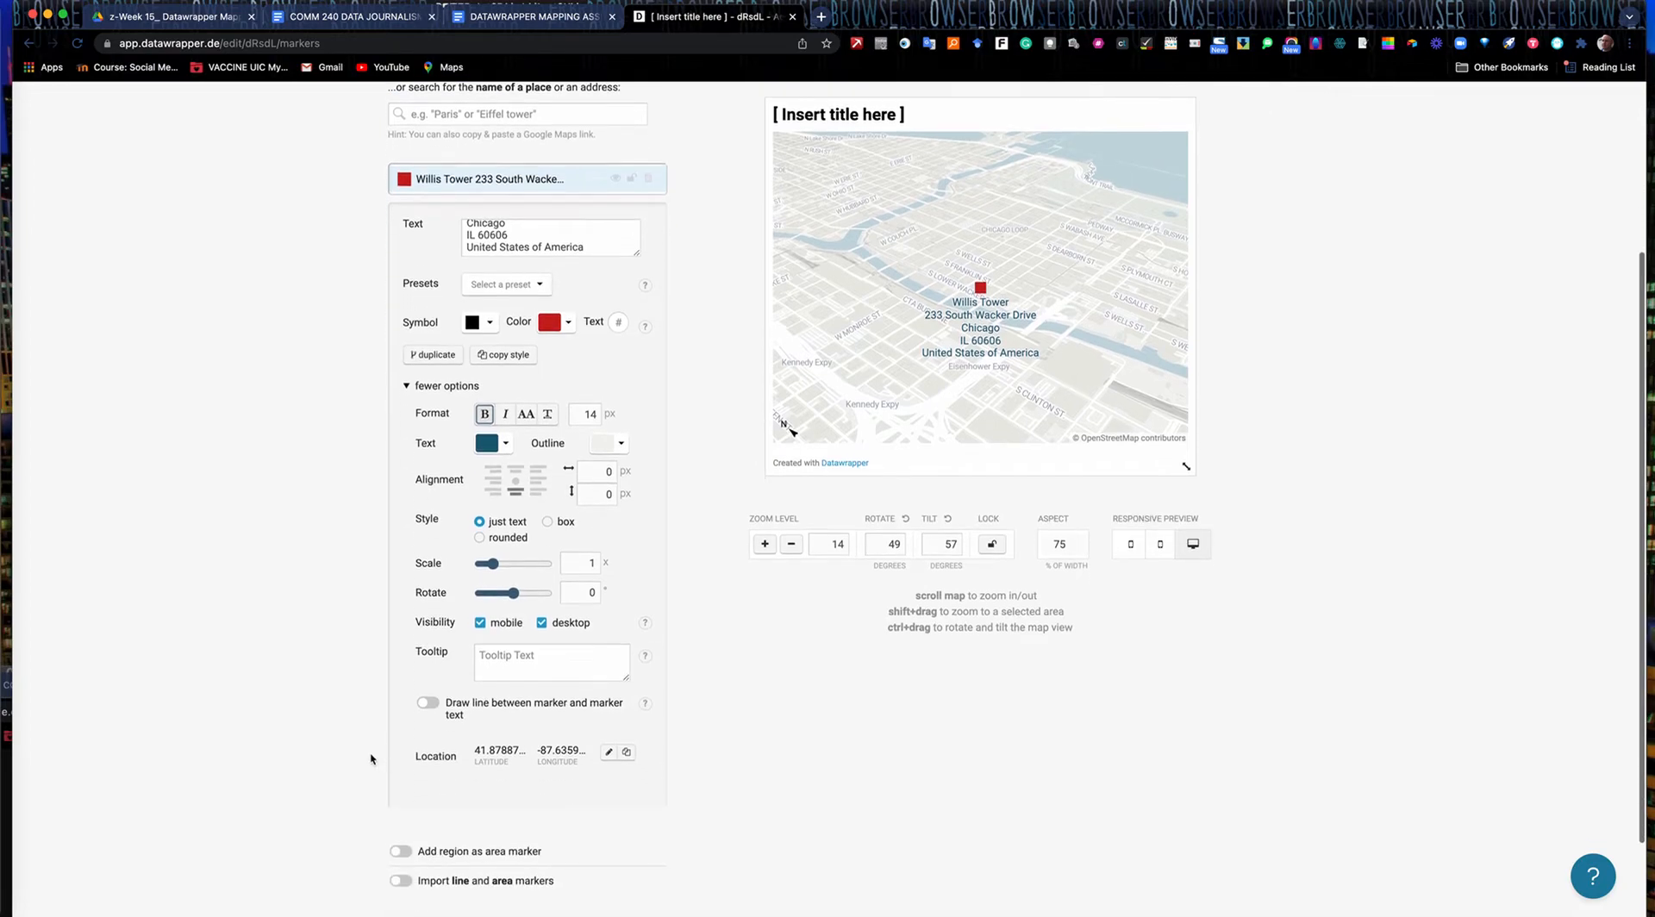
scroll(370, 759, down, 1)
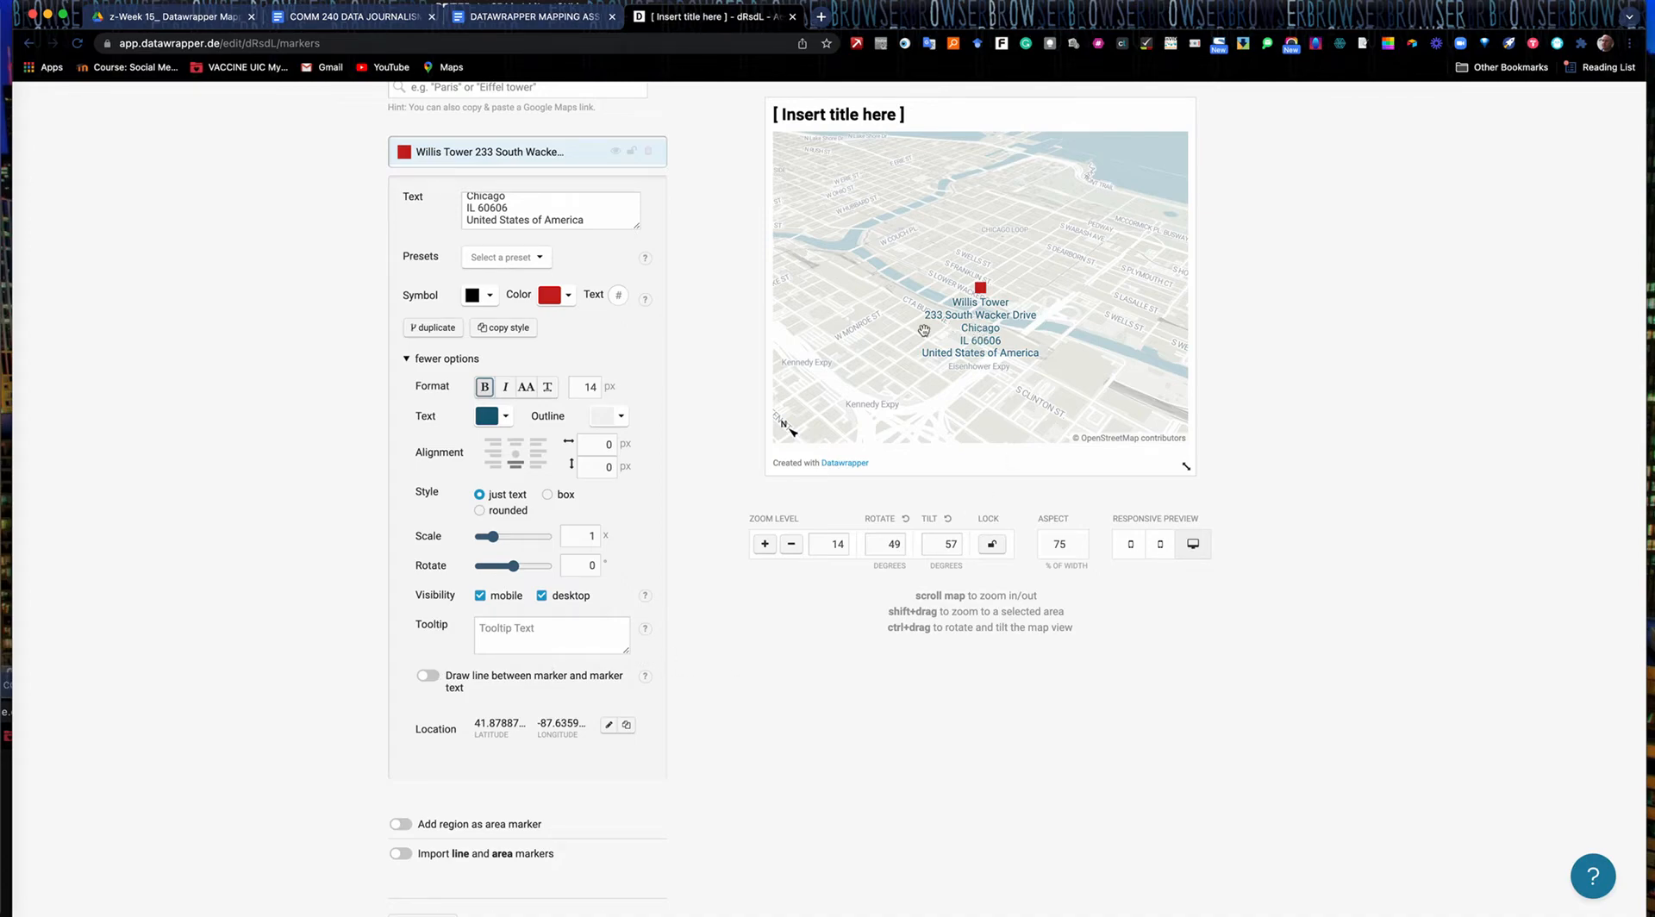
scroll(677, 395, up, 3)
scroll(600, 330, up, 2)
scroll(601, 331, down, 1)
scroll(600, 330, up, 2)
scroll(601, 330, down, 3)
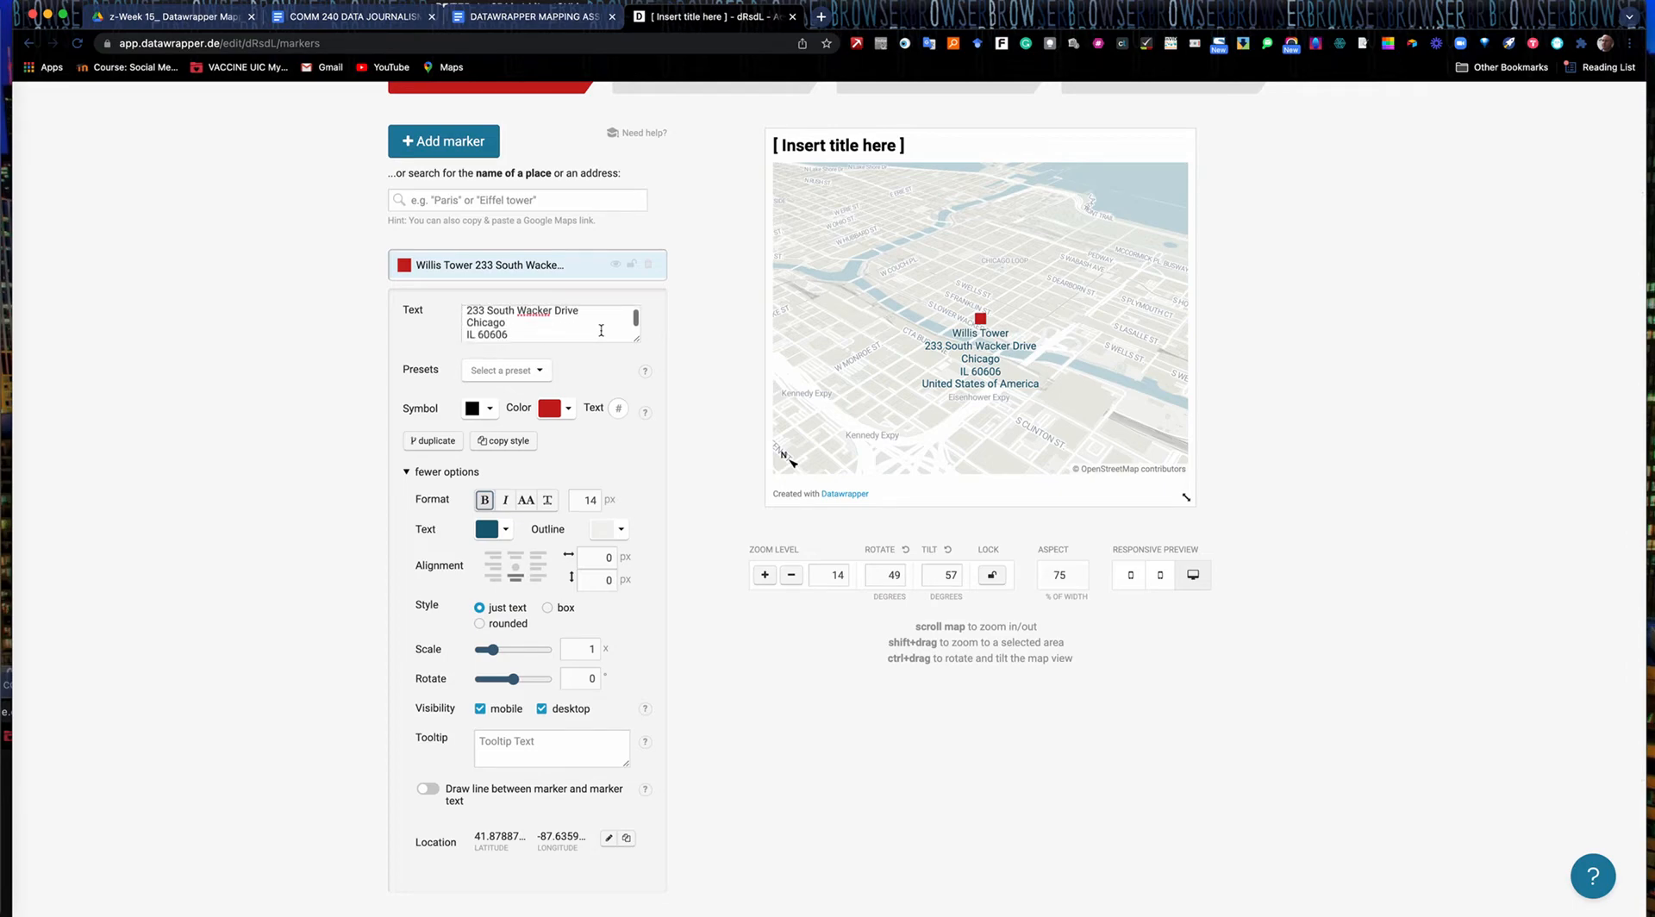
drag(468, 319, 534, 353)
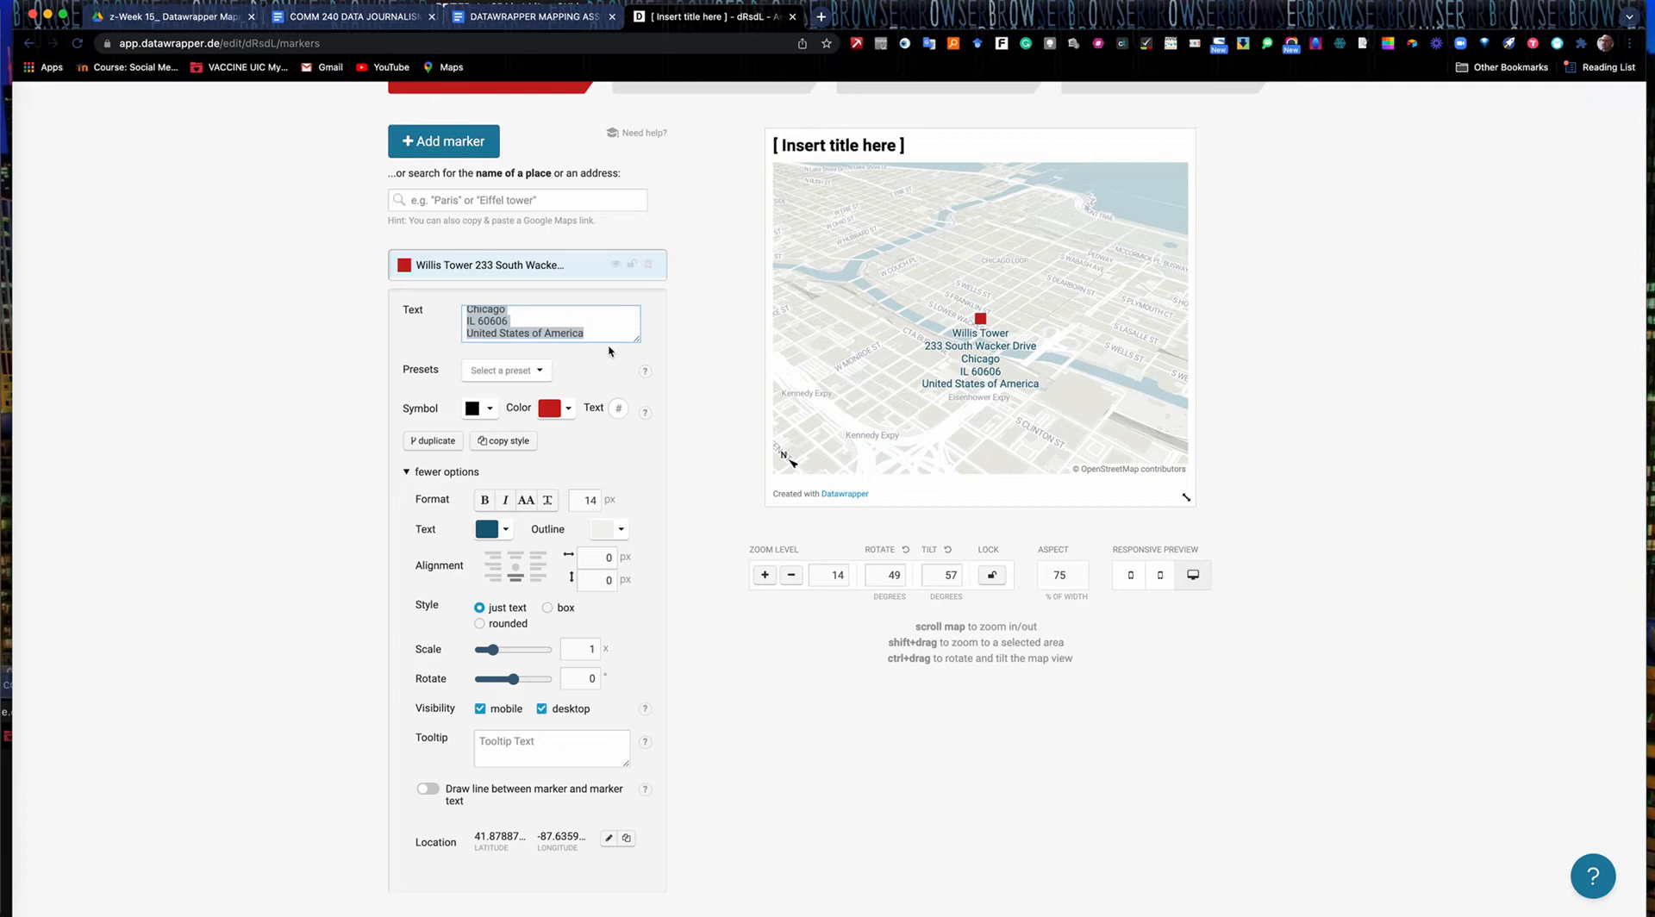
key(BackSpace)
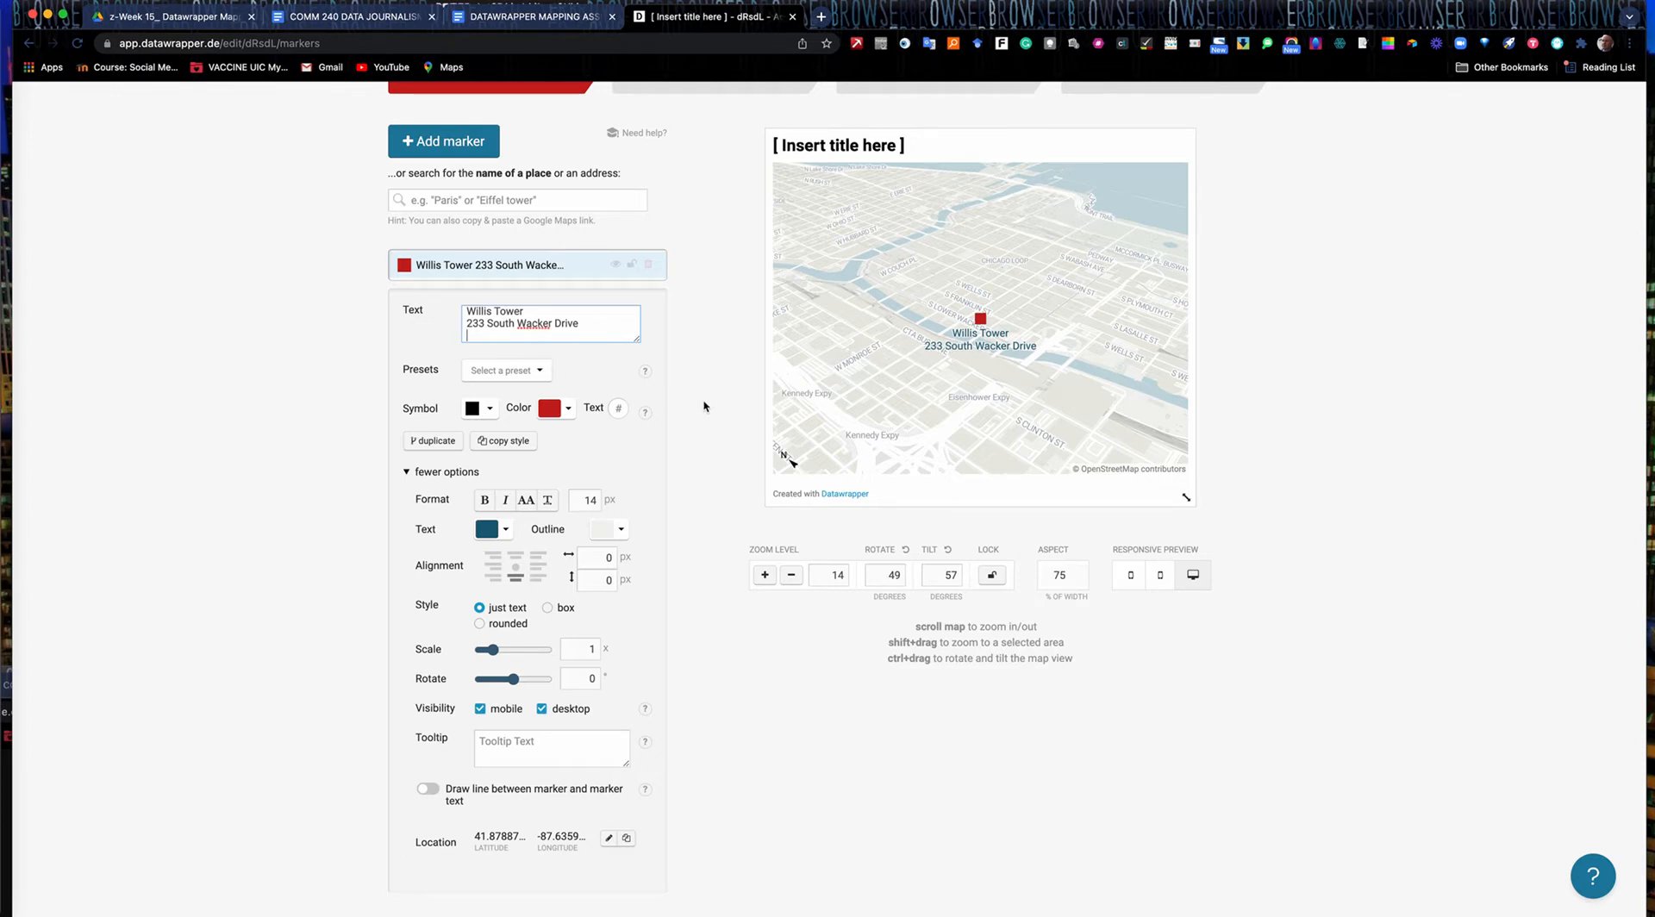
- Proceed from adding markers to the map design stage
scroll(703, 406, down, 3)
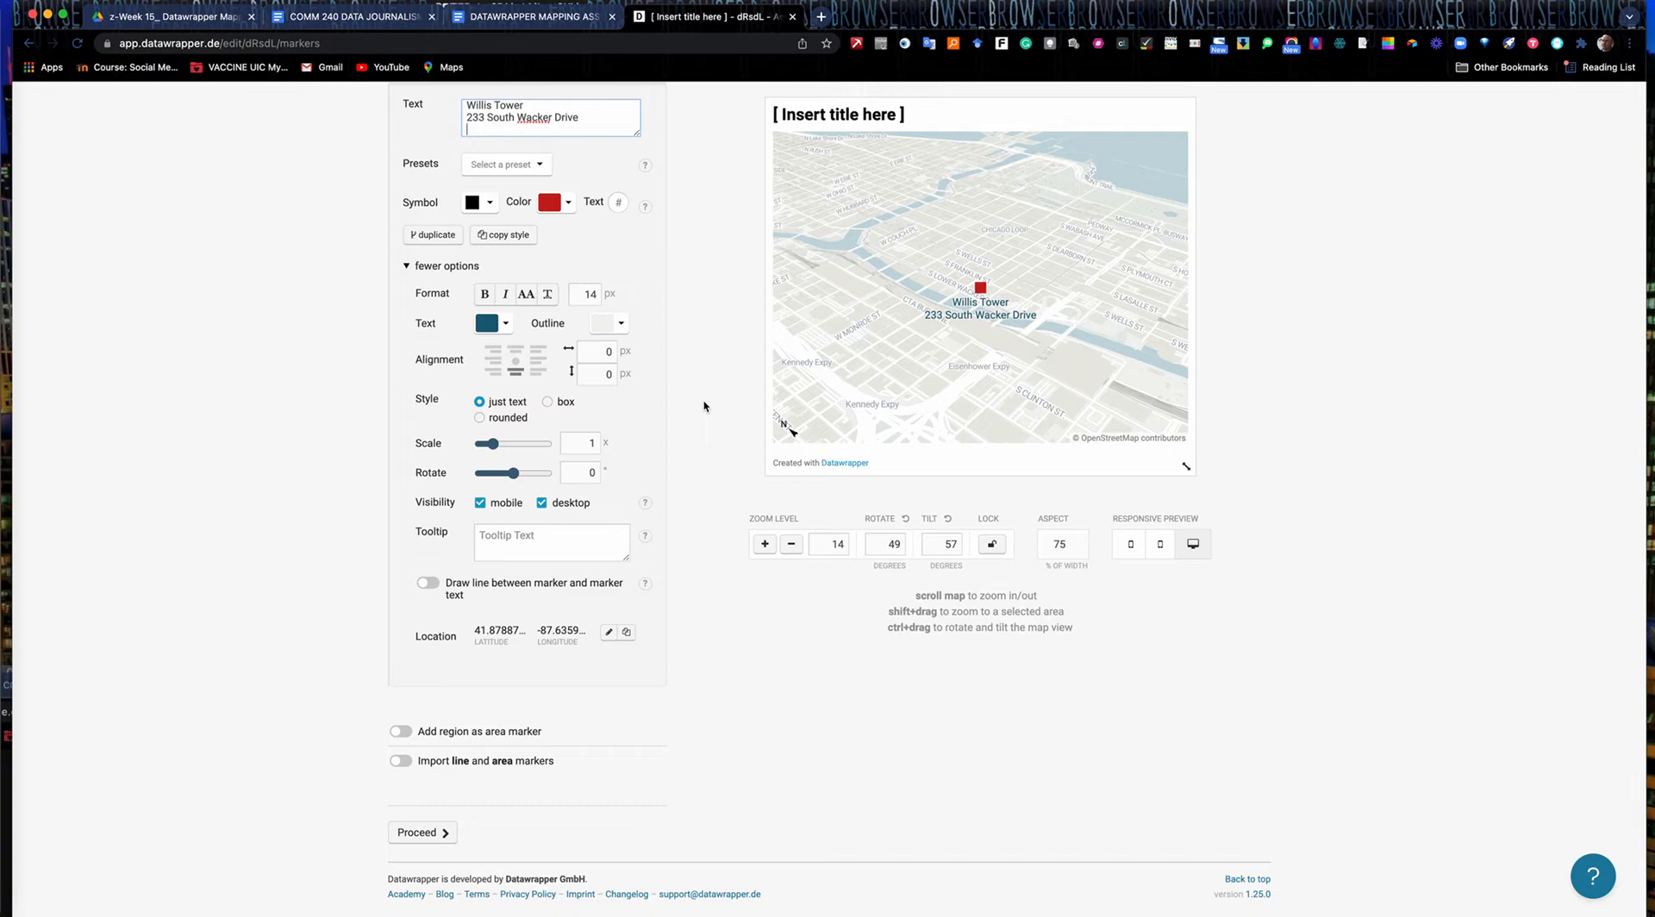
scroll(575, 592, up, 3)
scroll(575, 591, down, 3)
click(420, 832)
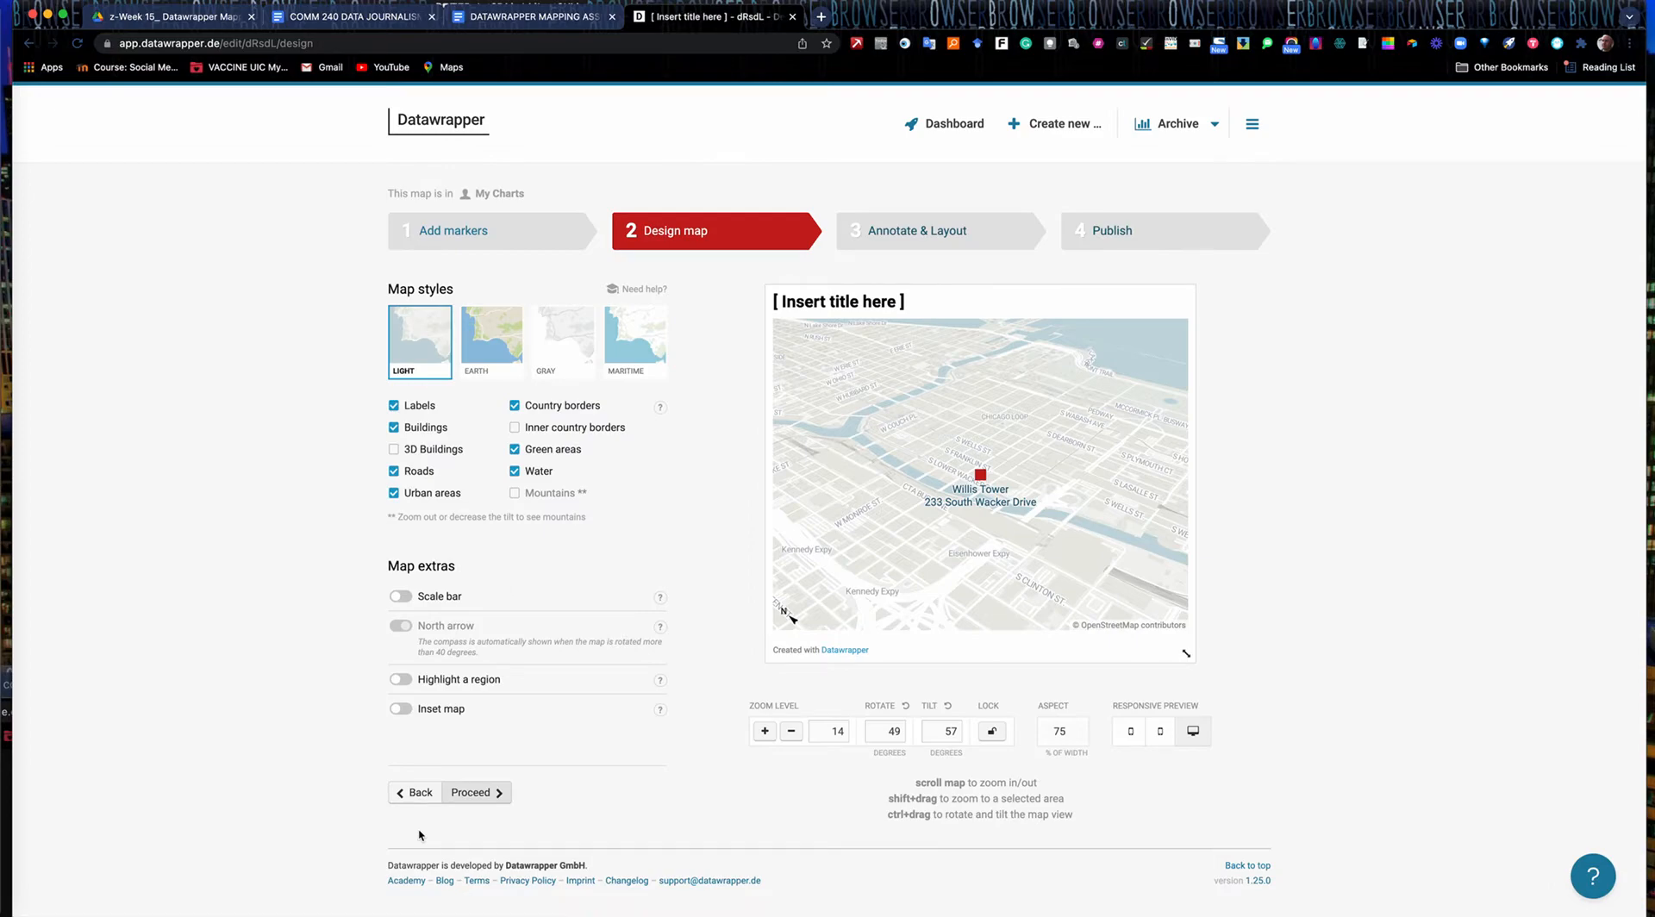
- Try the Gray, Earth and Maritime map styles and return to Light
click(566, 366)
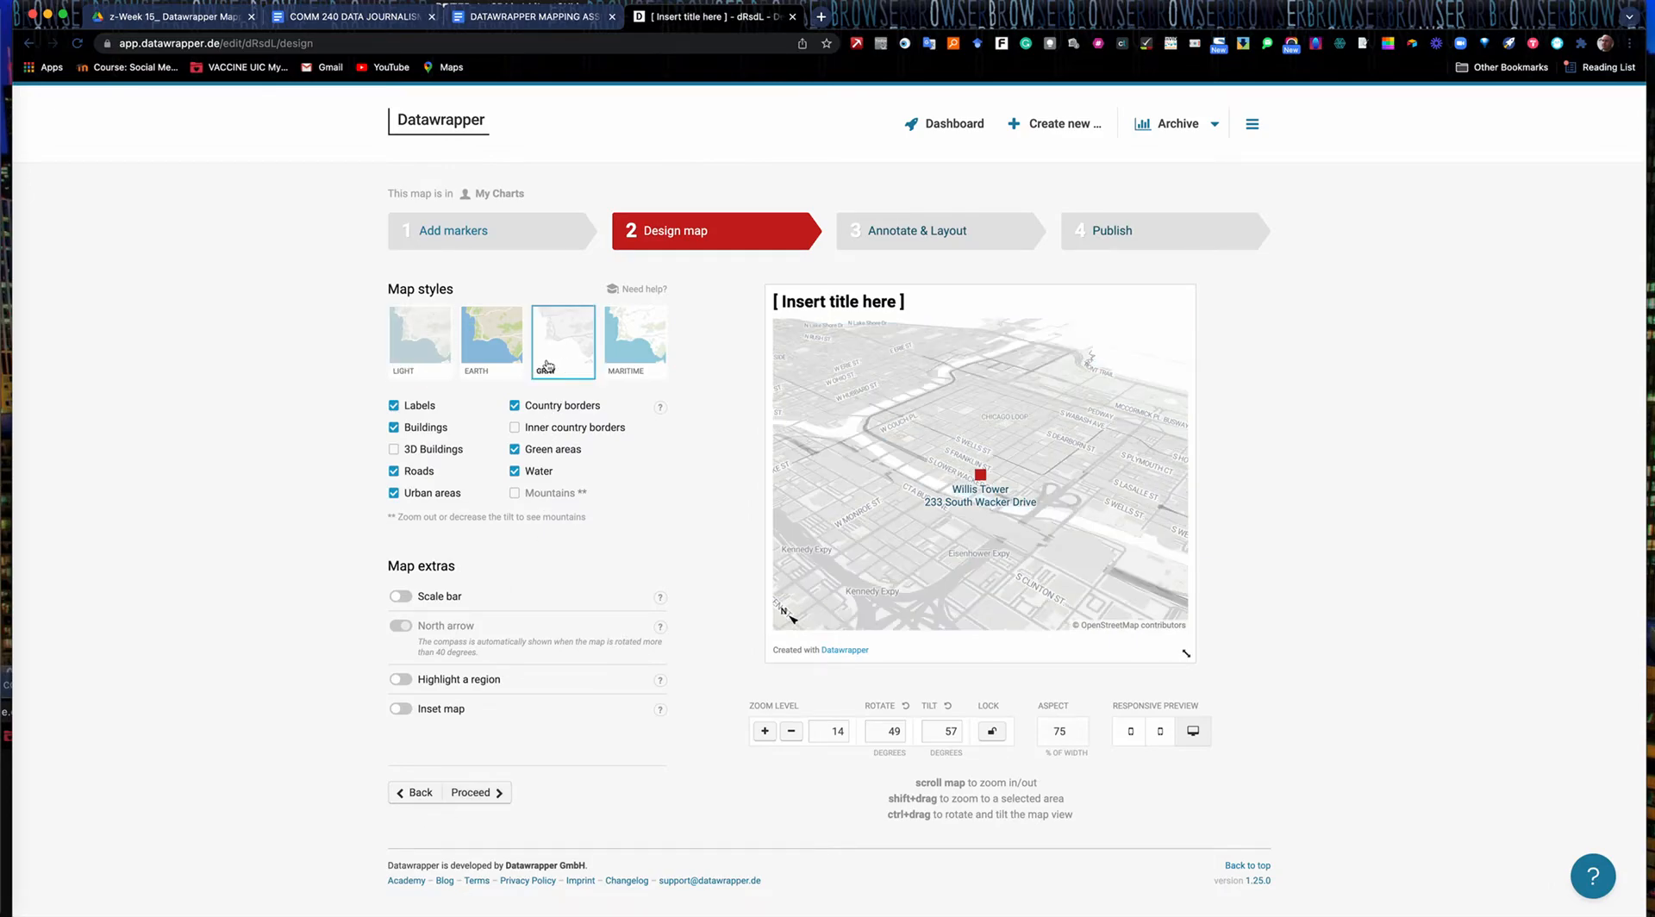
click(498, 362)
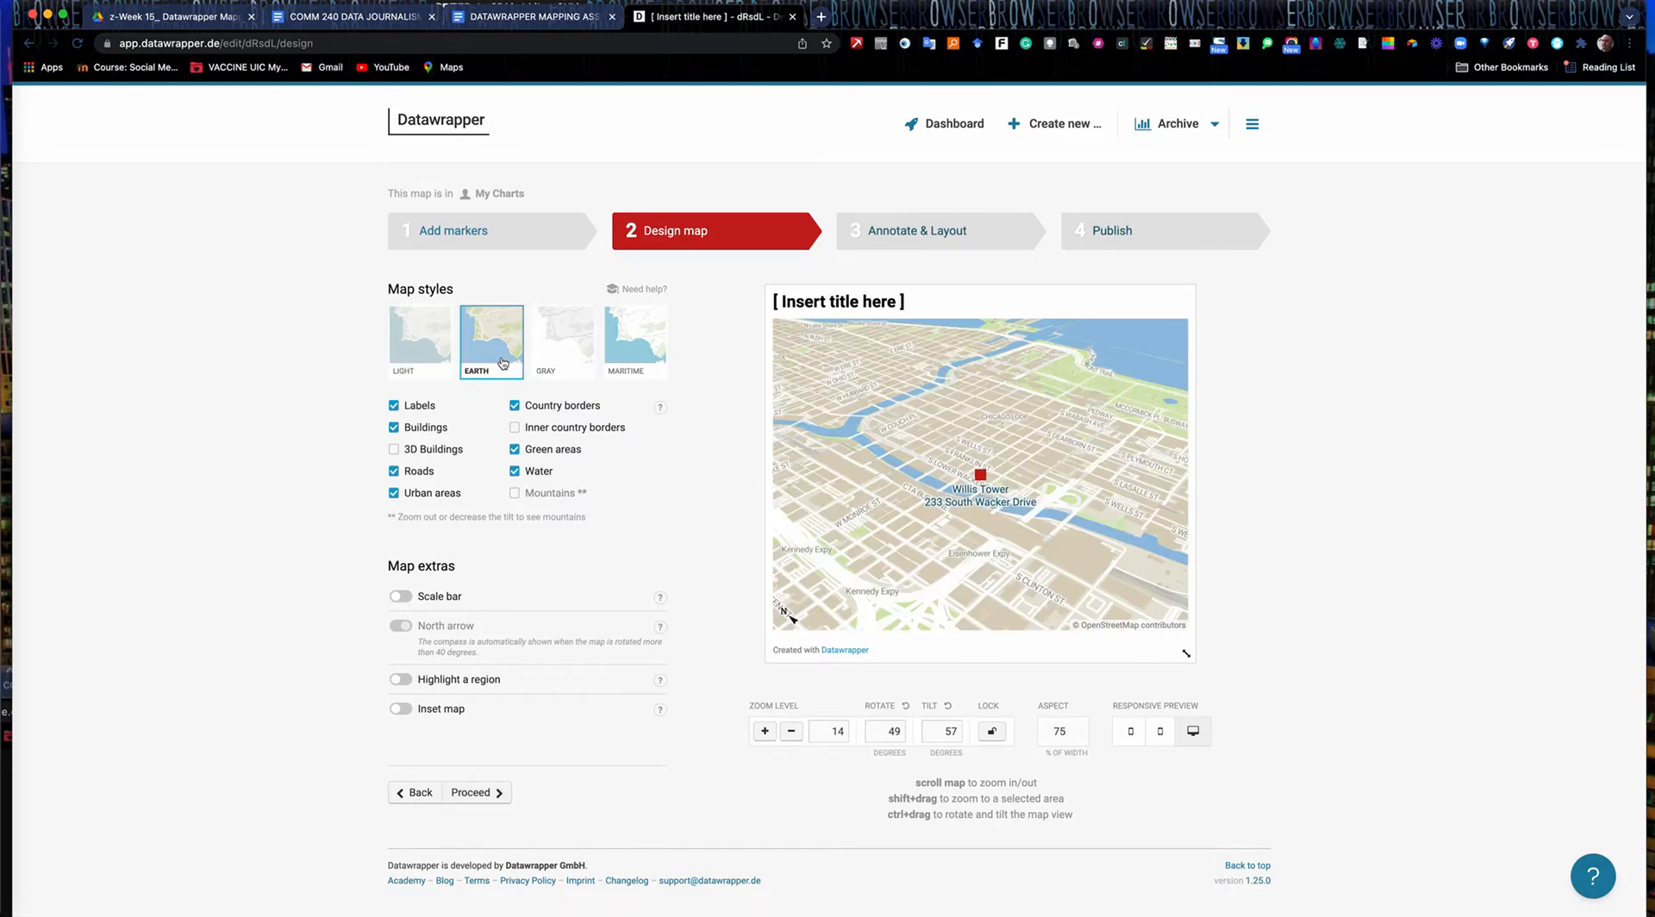
click(411, 352)
click(652, 355)
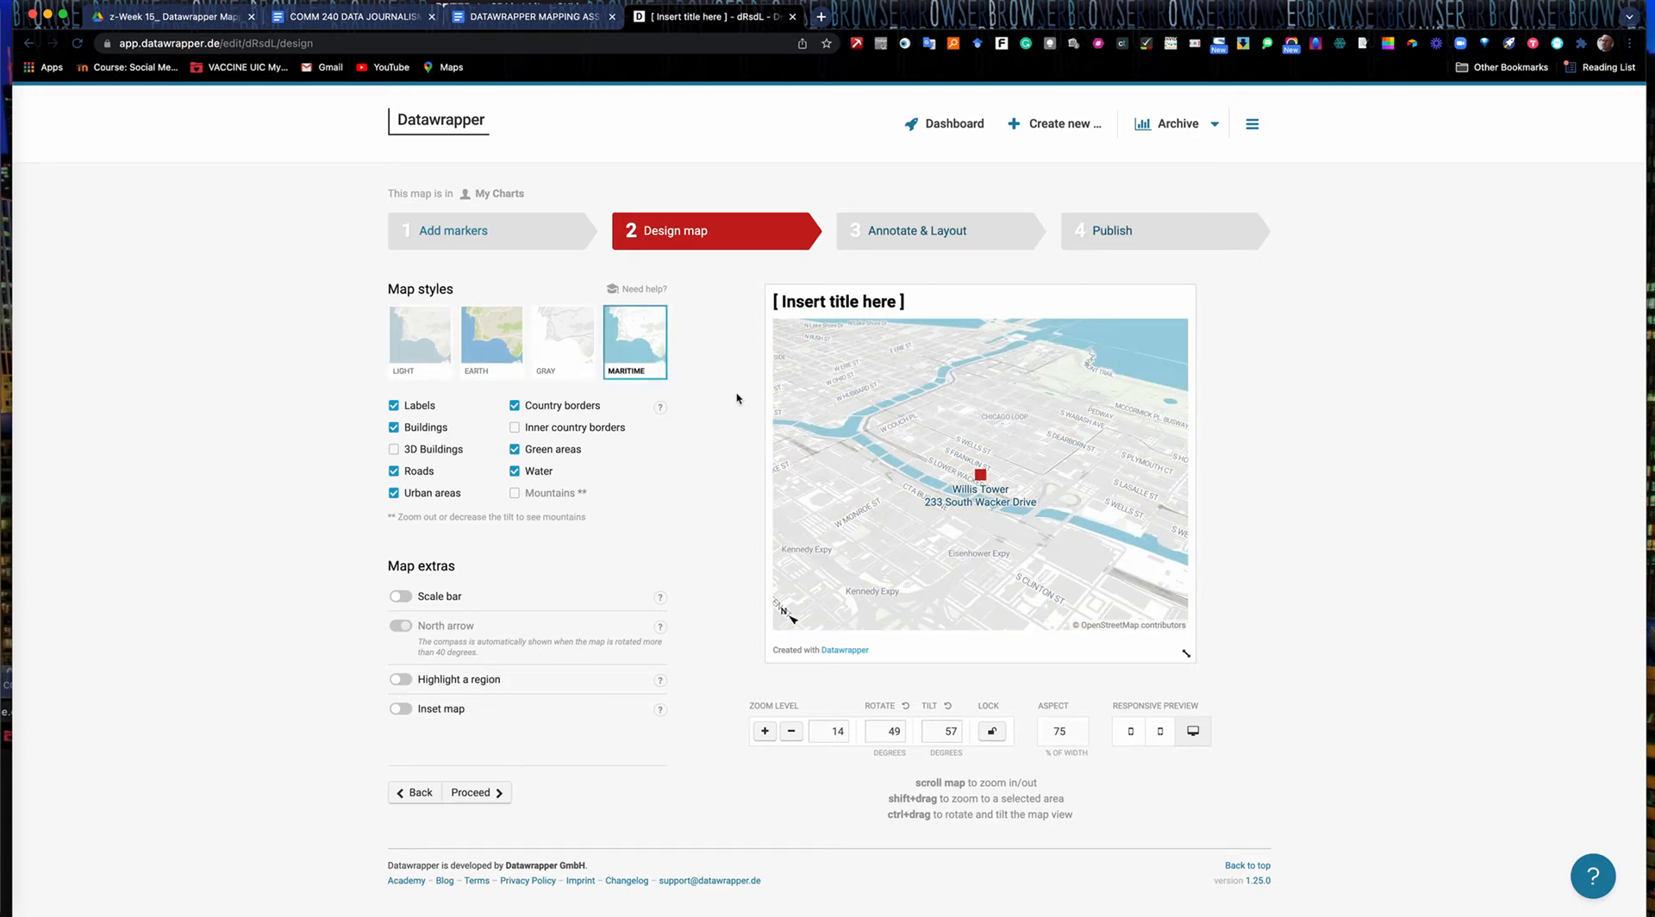
click(429, 340)
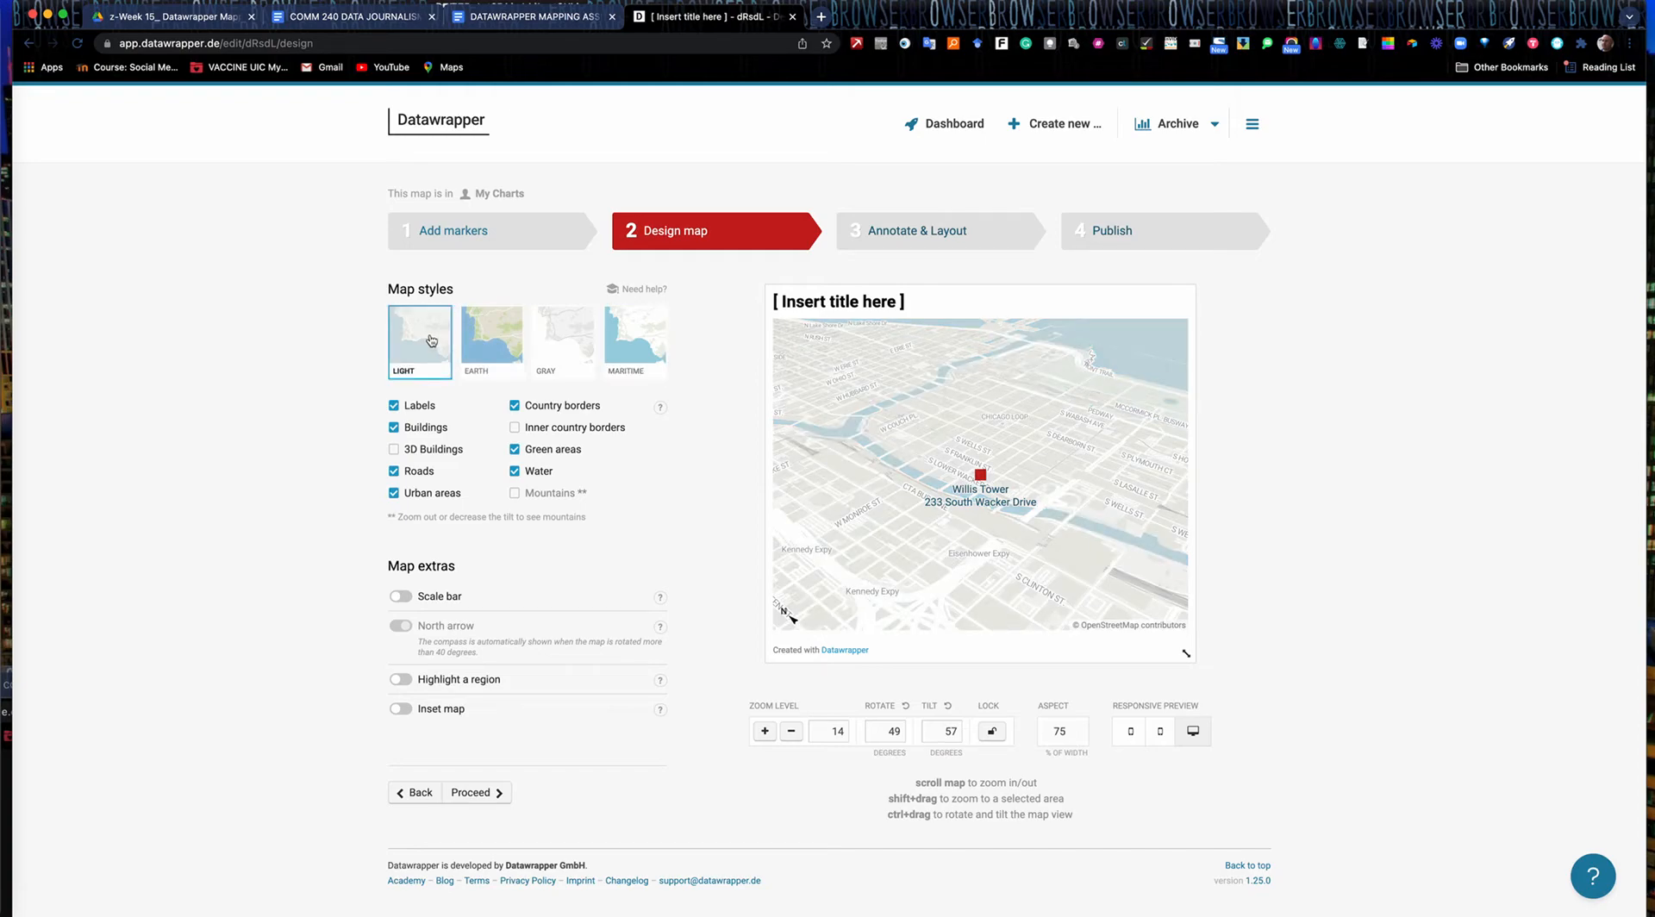
- Add a scale bar in miles and a region-type inset map showing Illinois
click(407, 602)
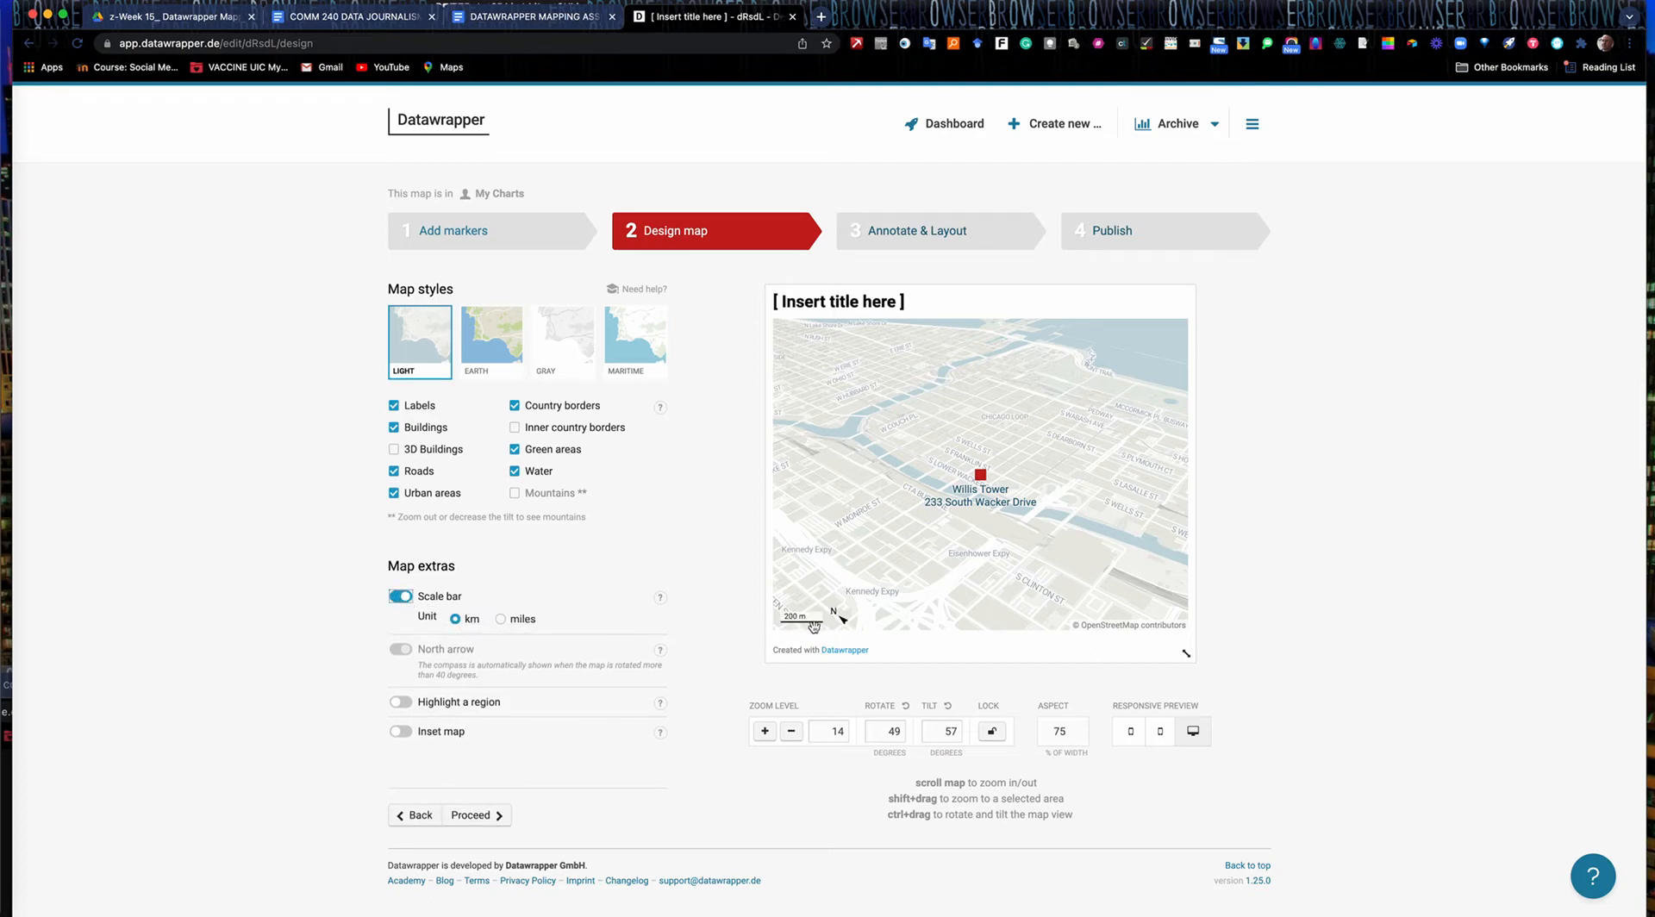
click(500, 619)
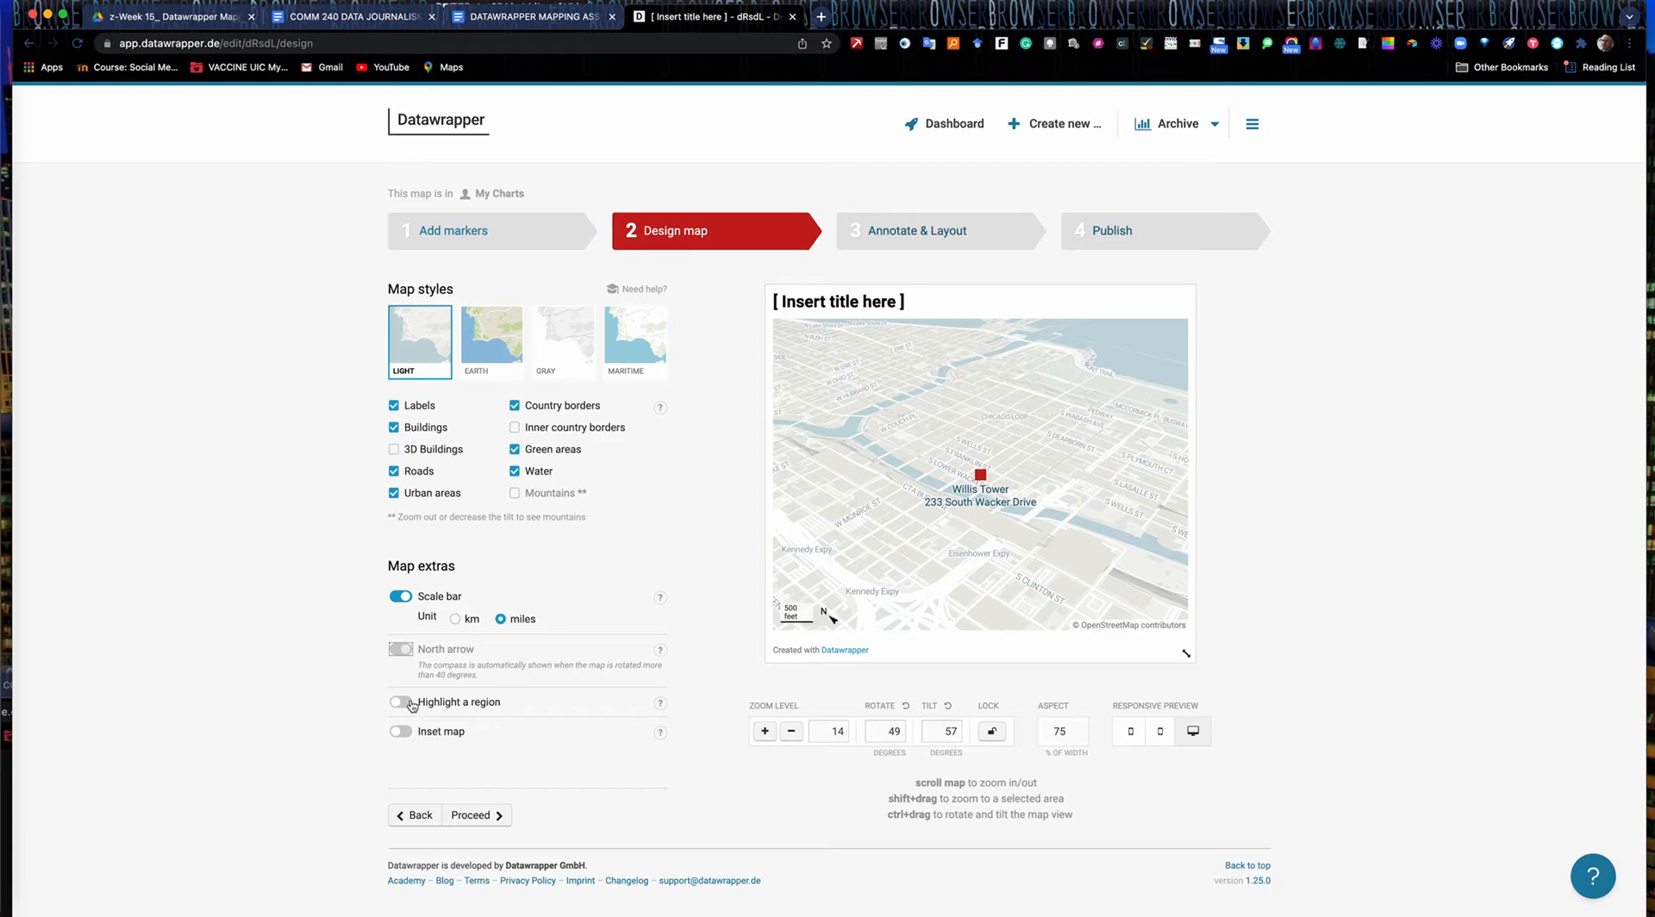
click(401, 732)
scroll(410, 735, down, 3)
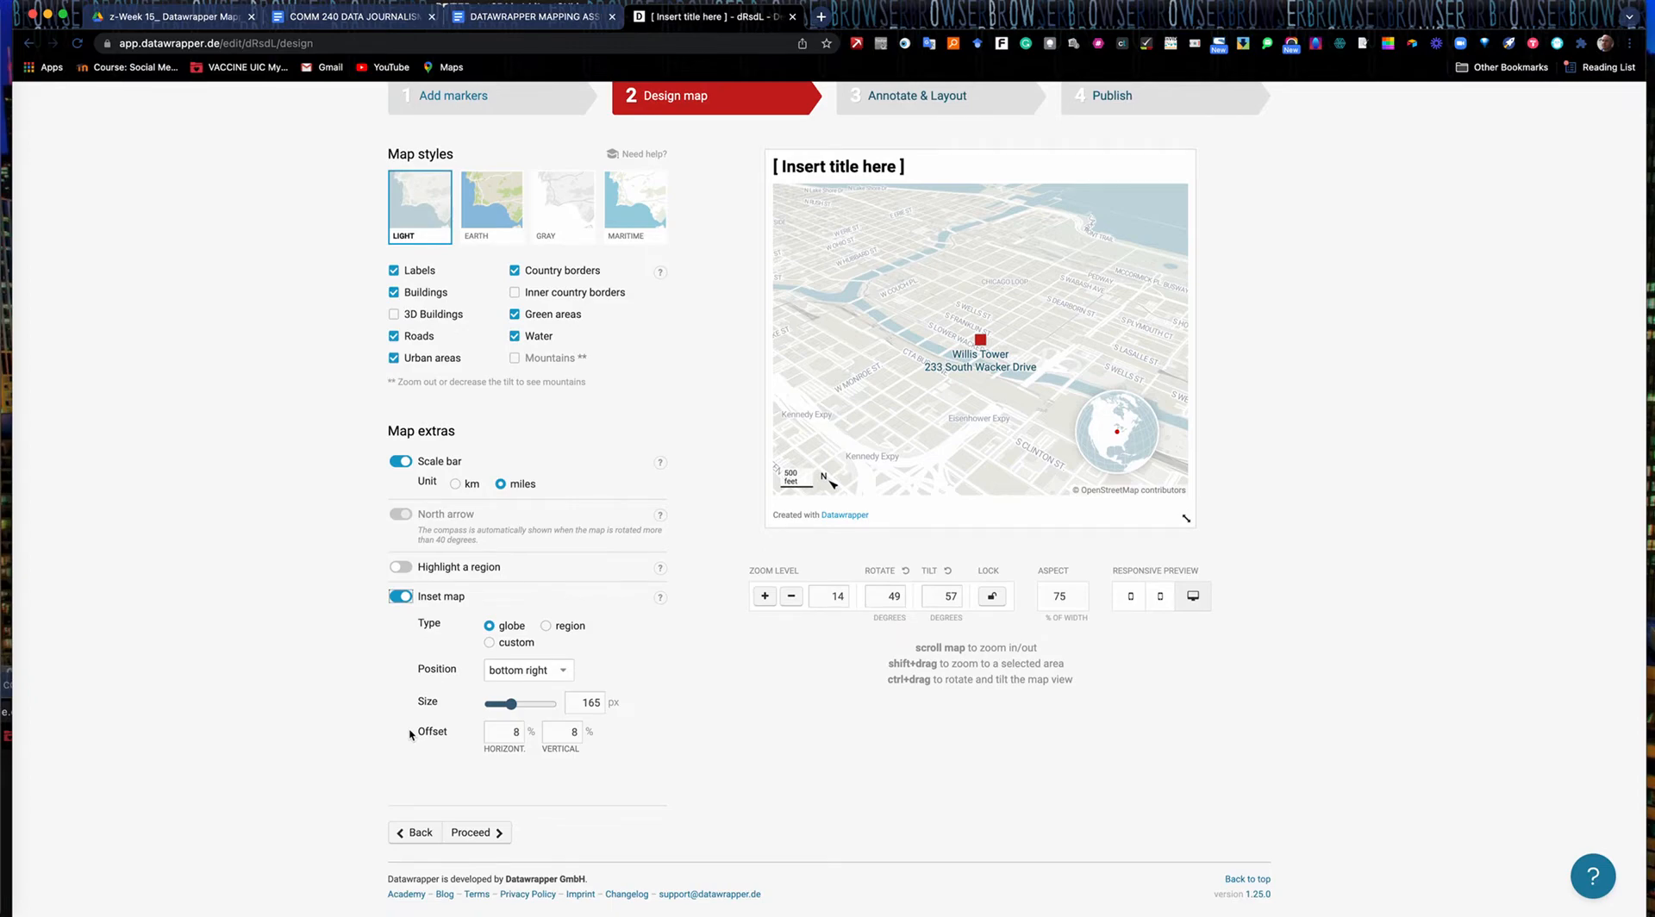
click(548, 627)
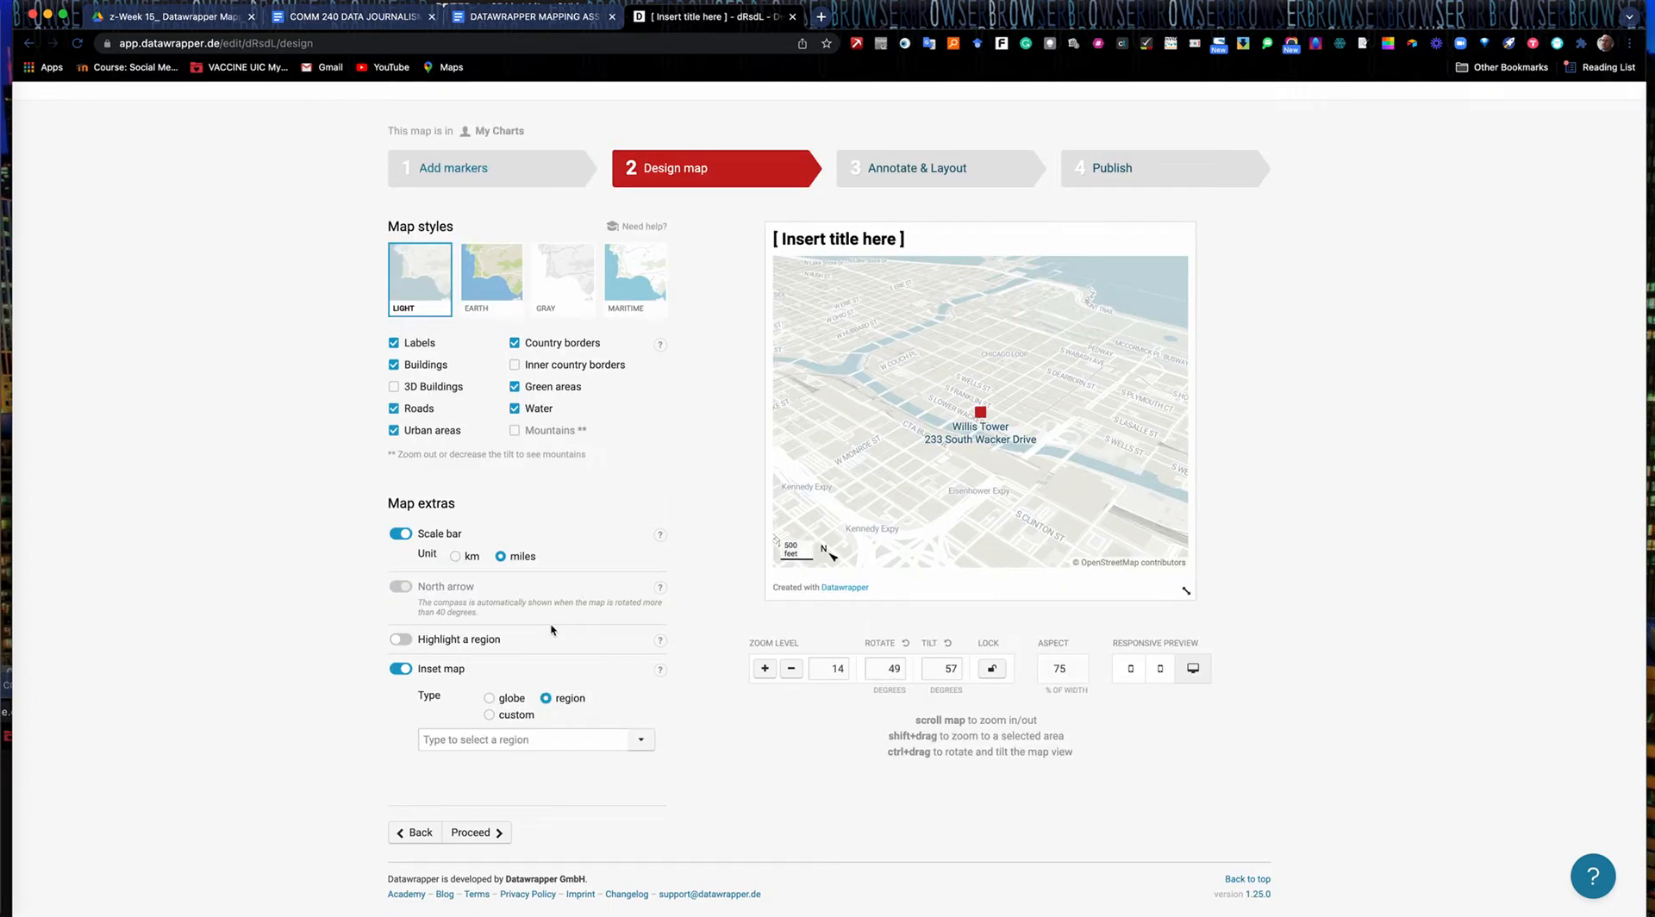
click(476, 741)
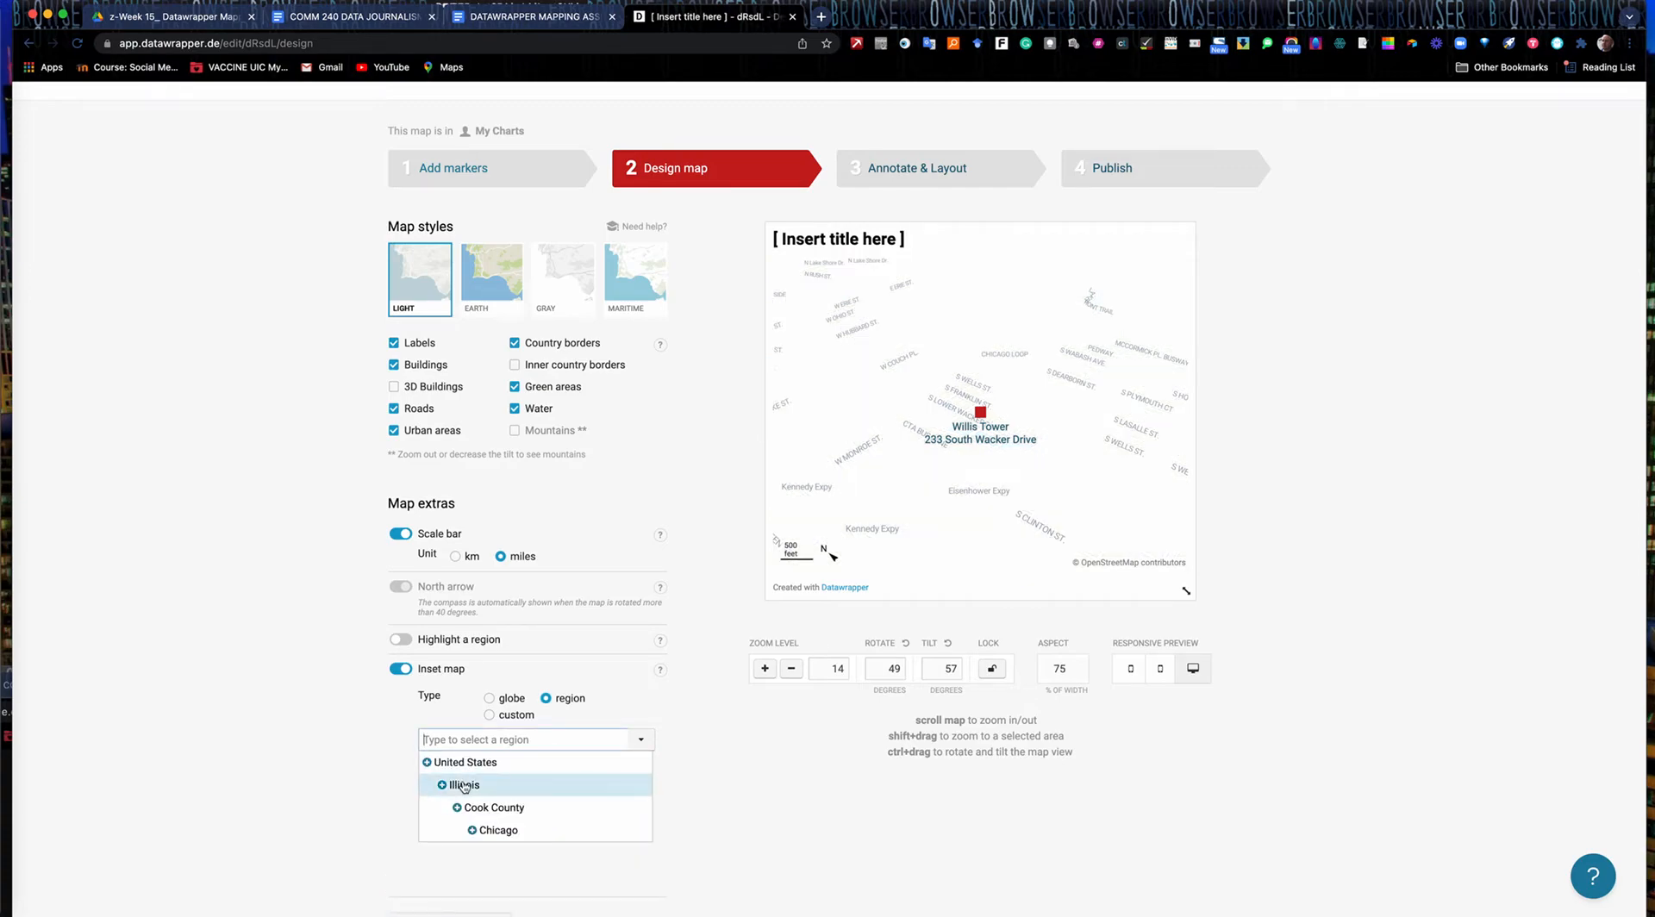
click(463, 785)
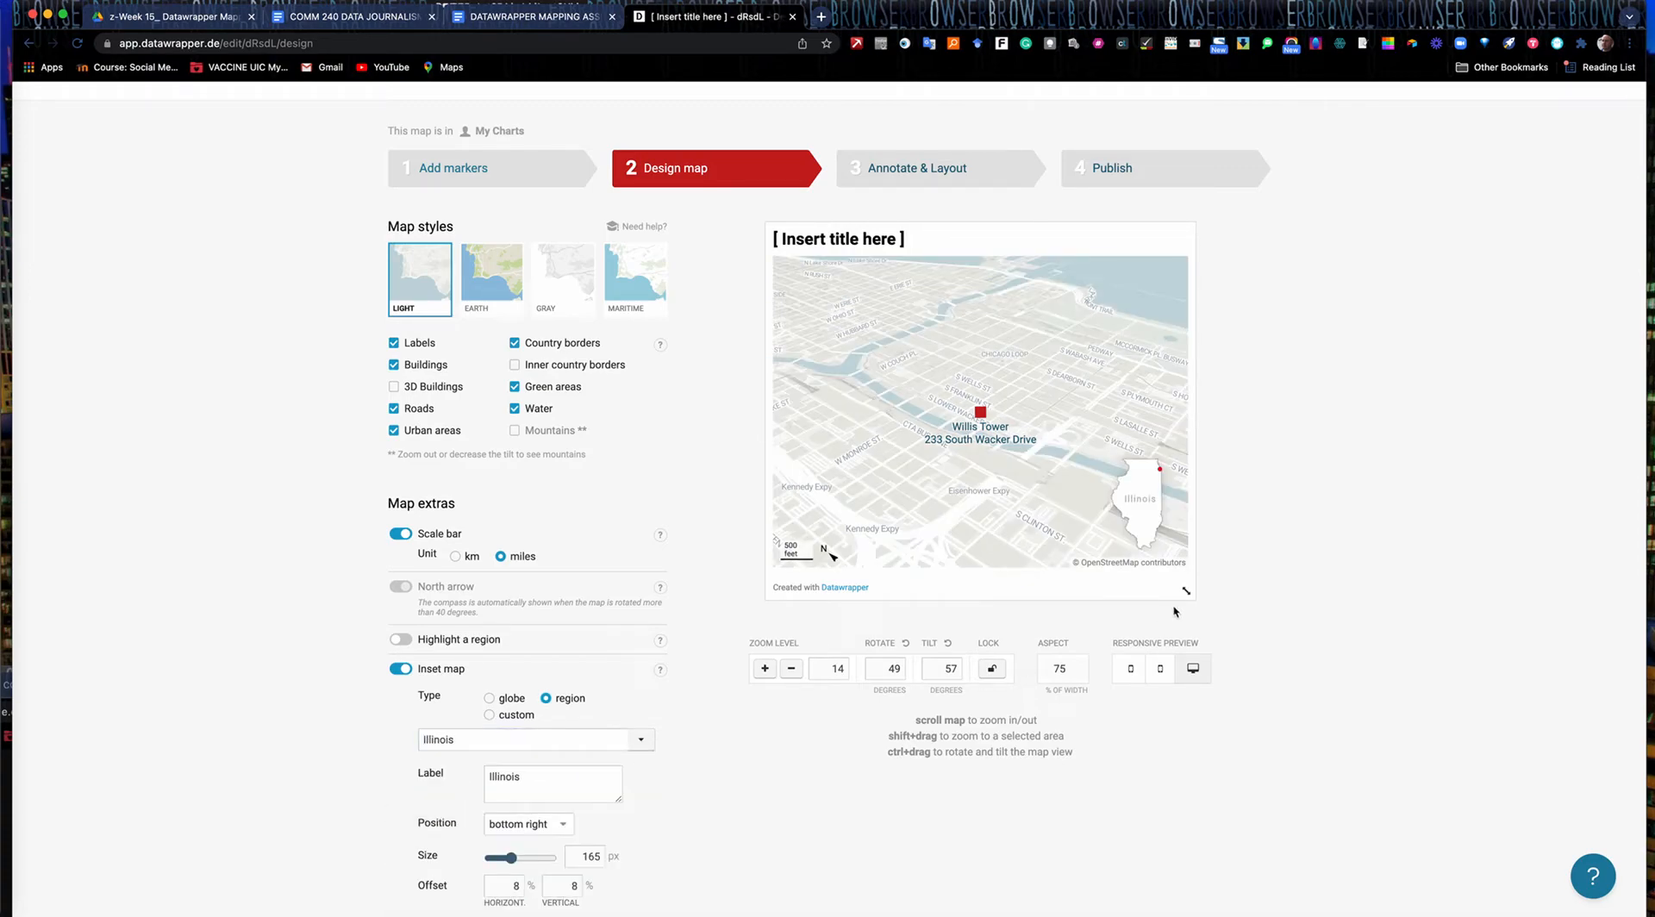
- Set the Illinois inset map's position to top right
scroll(680, 840, down, 3)
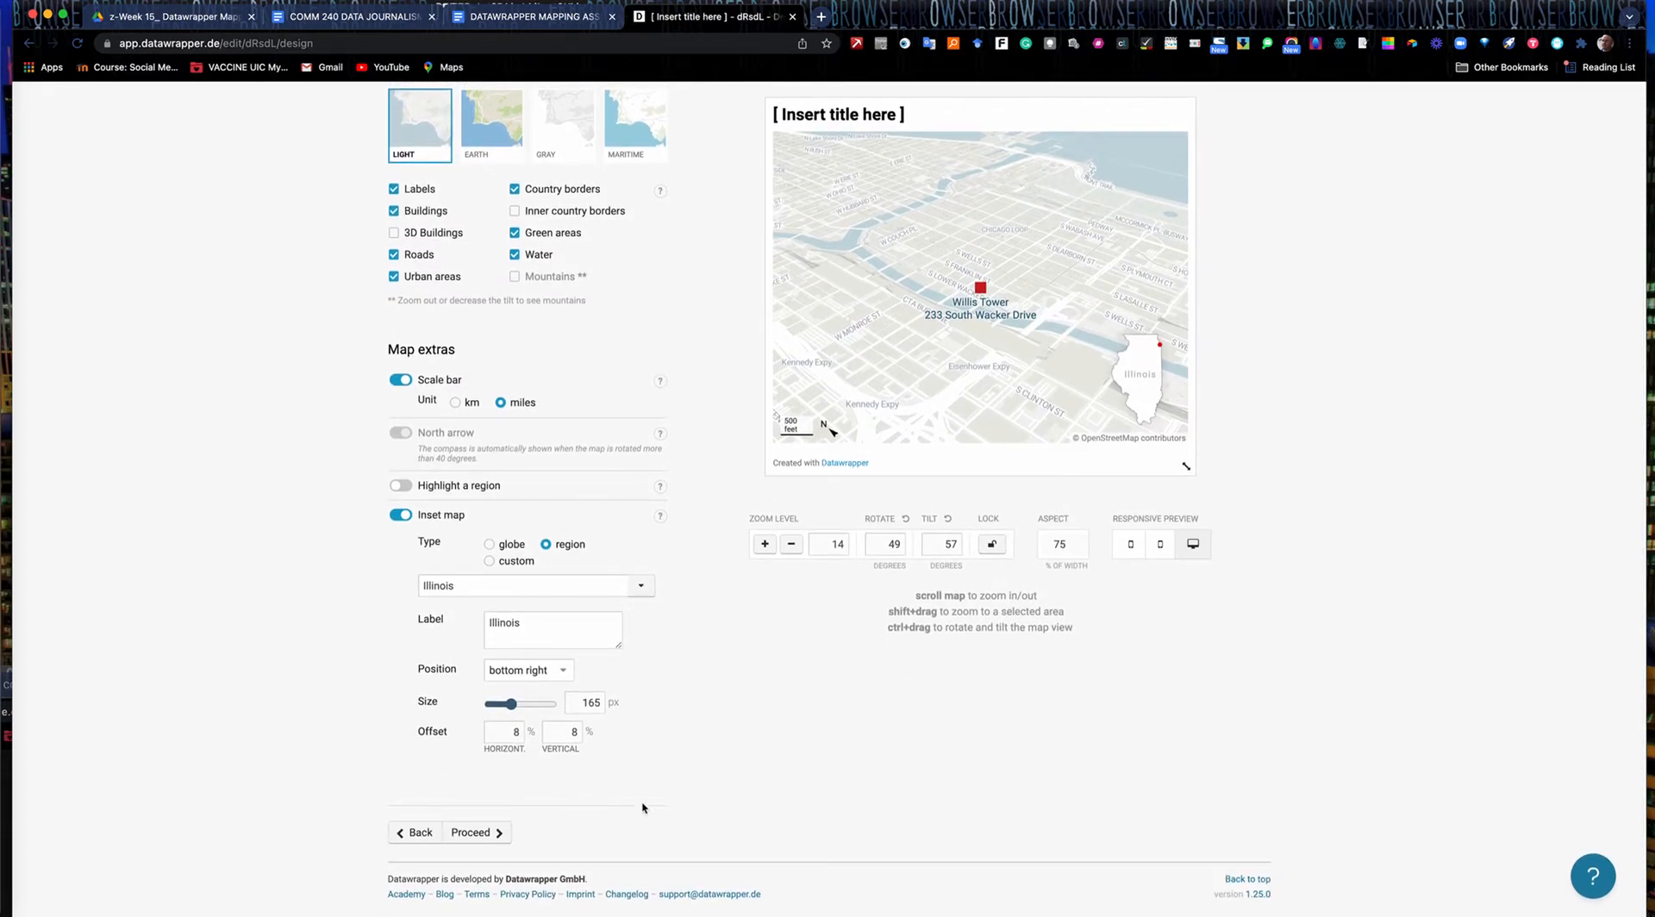
click(562, 670)
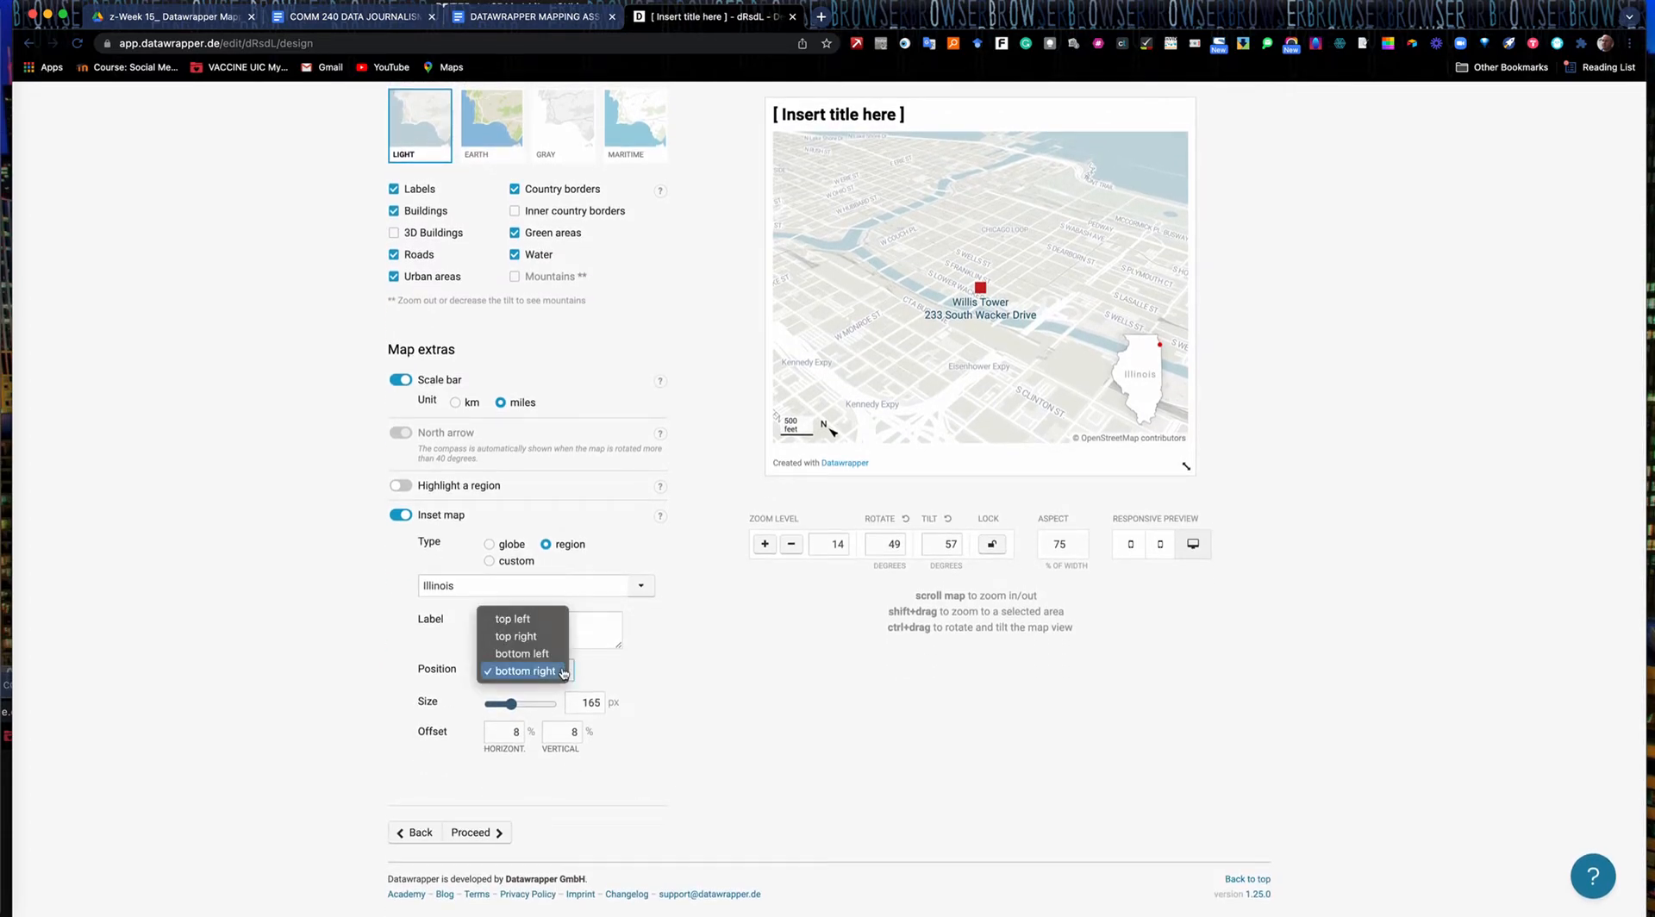
click(552, 638)
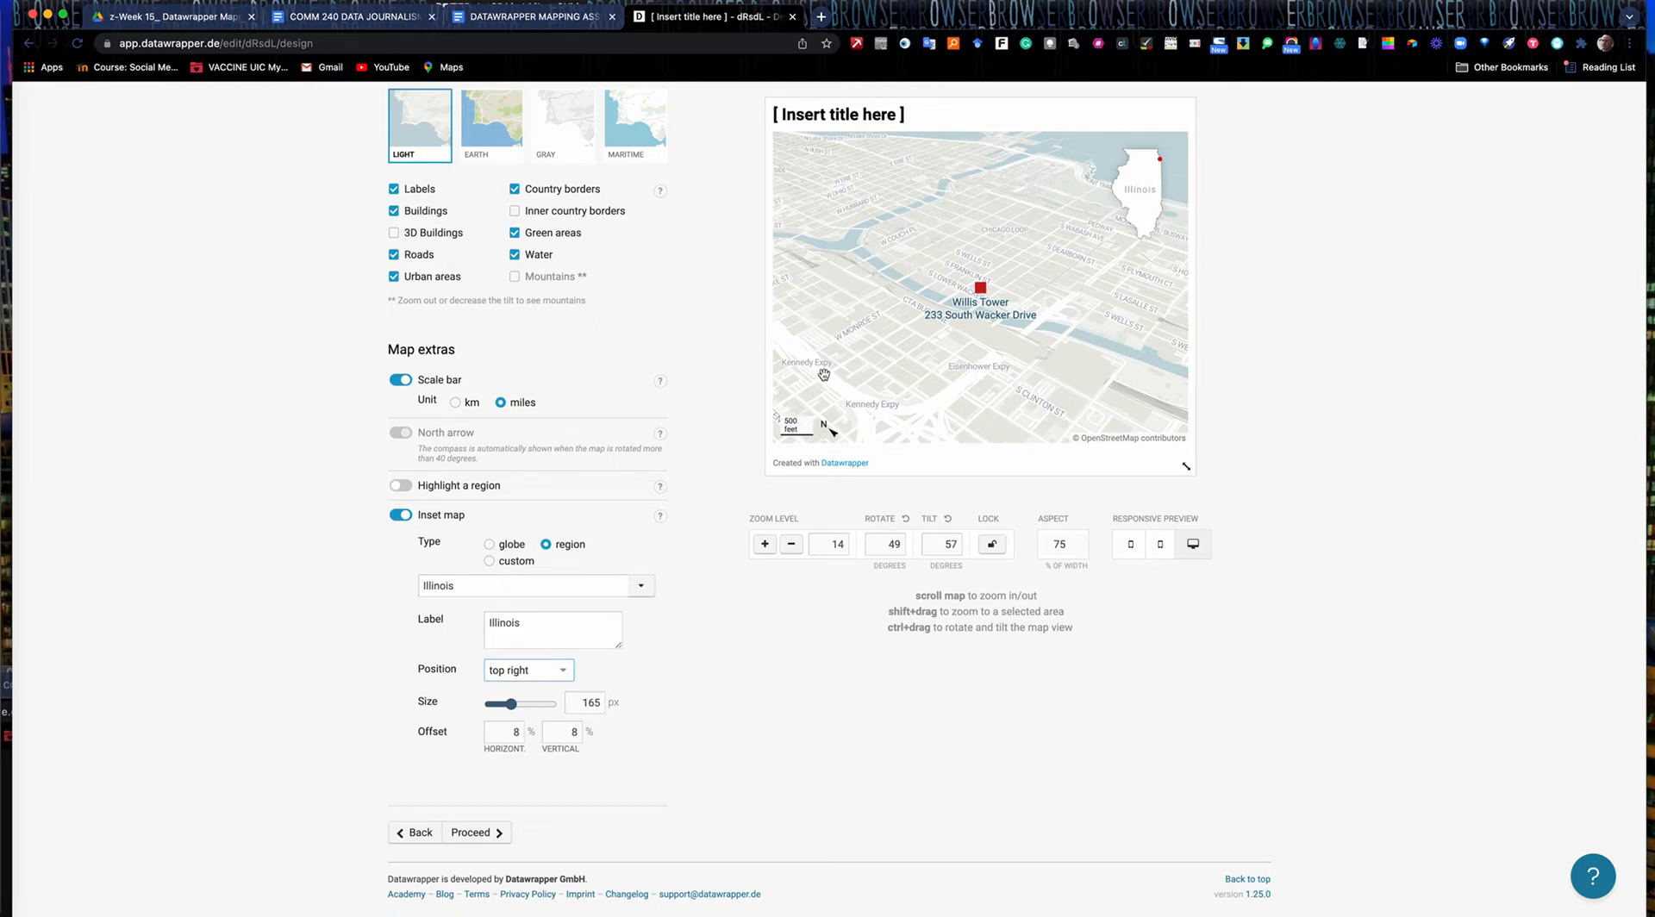
- Turn on 3D buildings and compare the map at zoom levels 13 and 14, leaving it at 14
scroll(735, 387, up, 3)
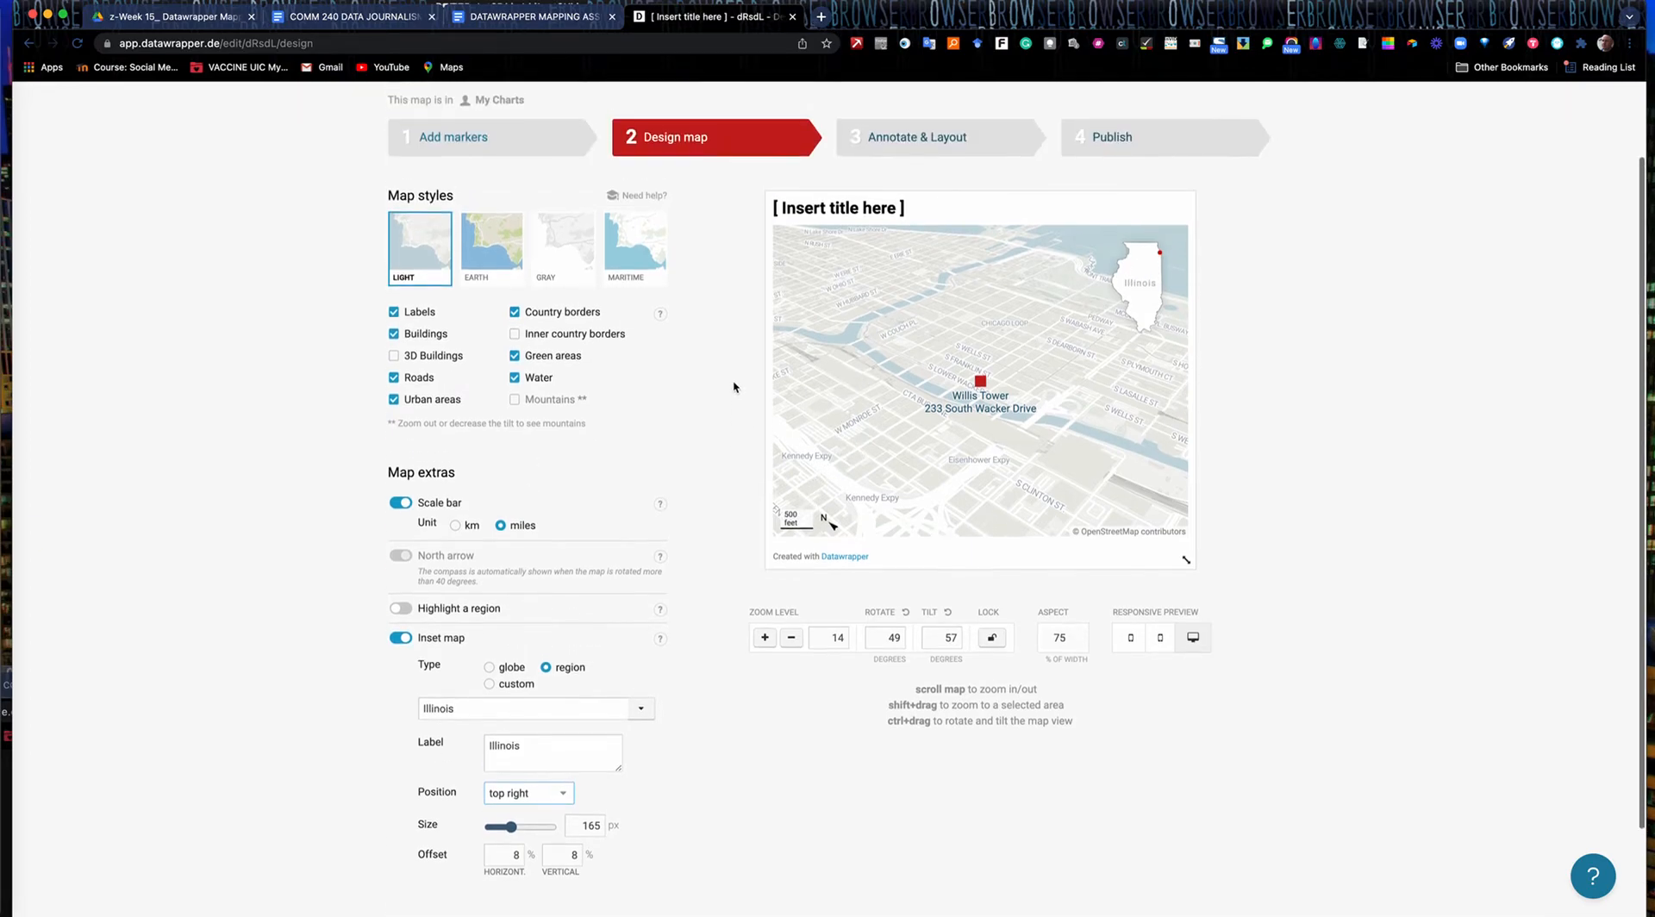
scroll(733, 387, down, 3)
scroll(734, 387, up, 1)
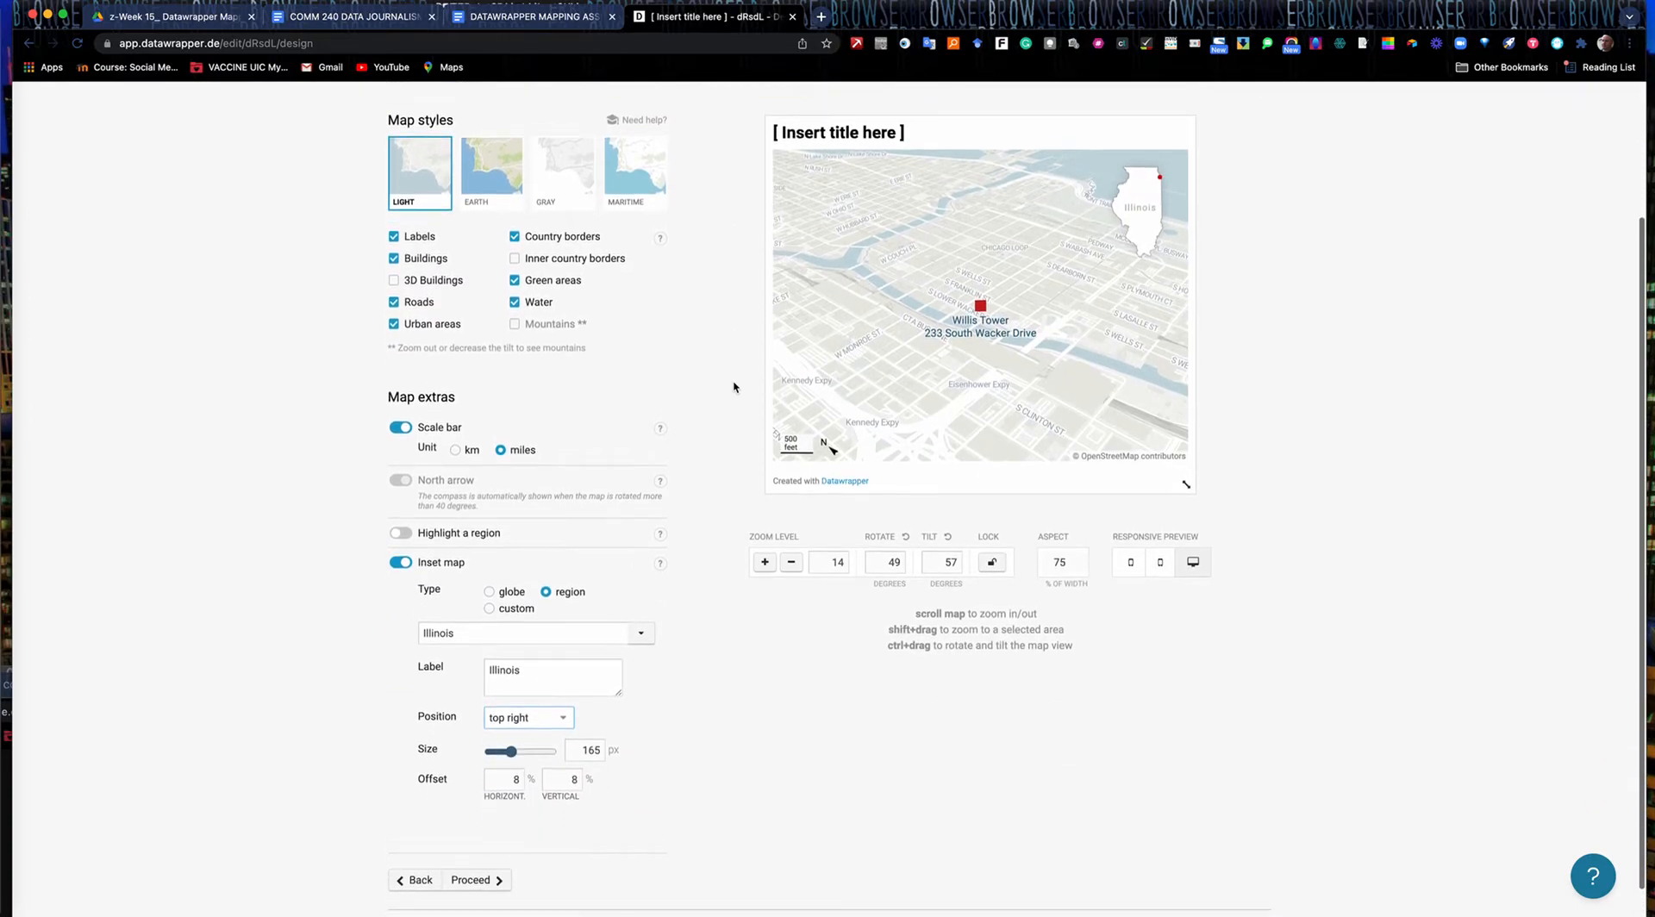
scroll(733, 387, down, 1)
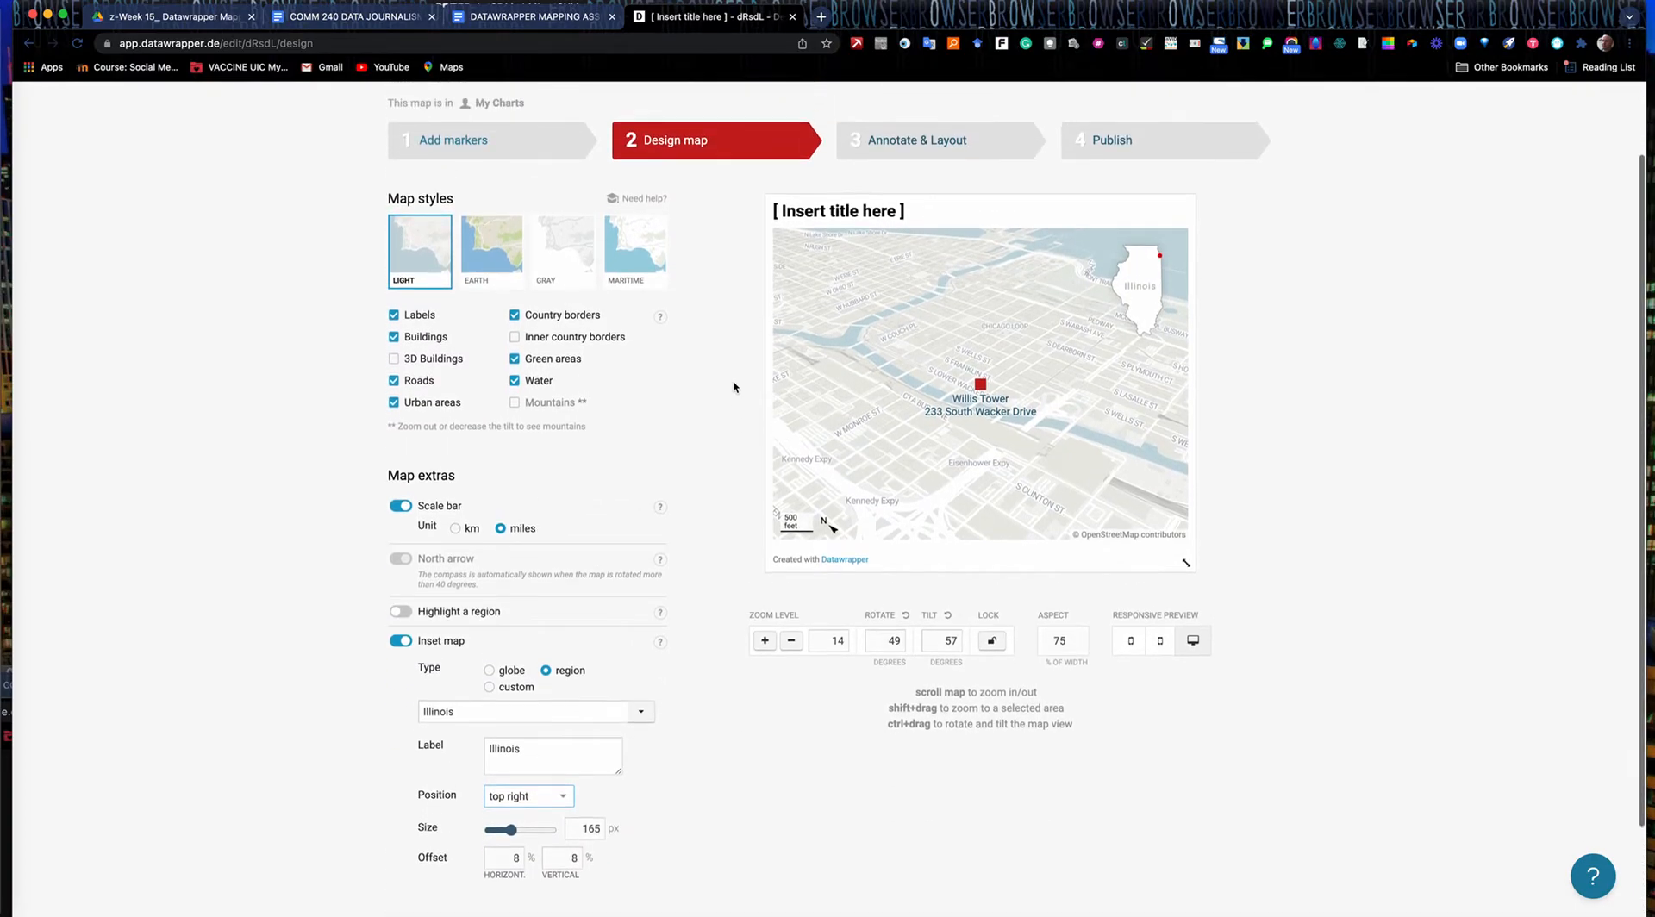
scroll(734, 387, up, 2)
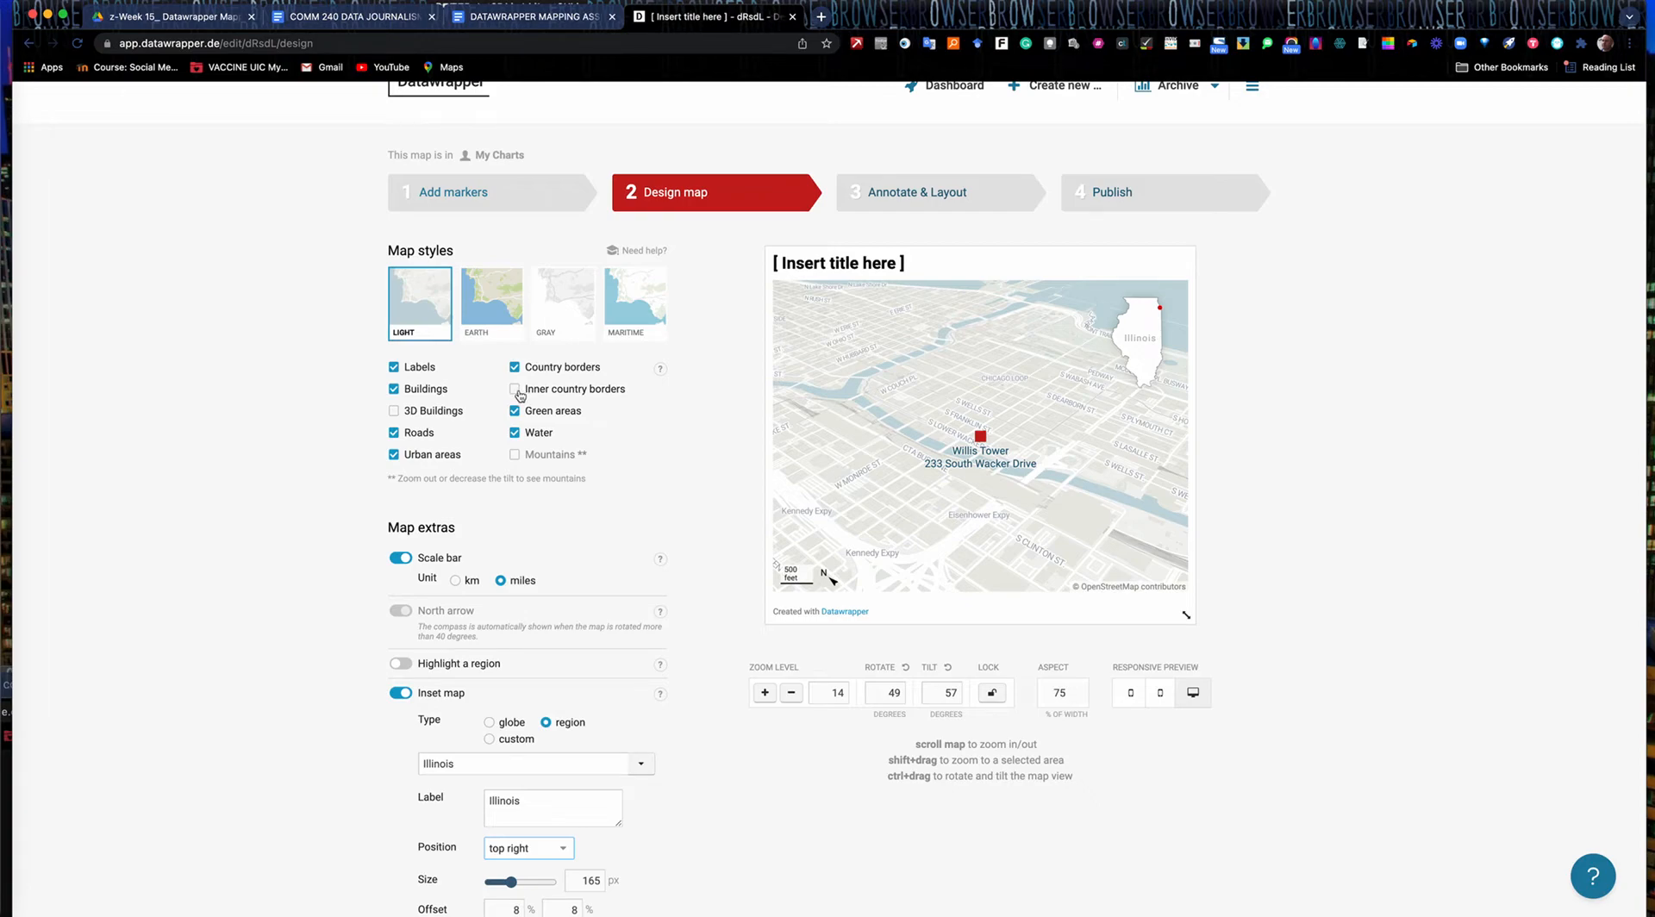
click(395, 413)
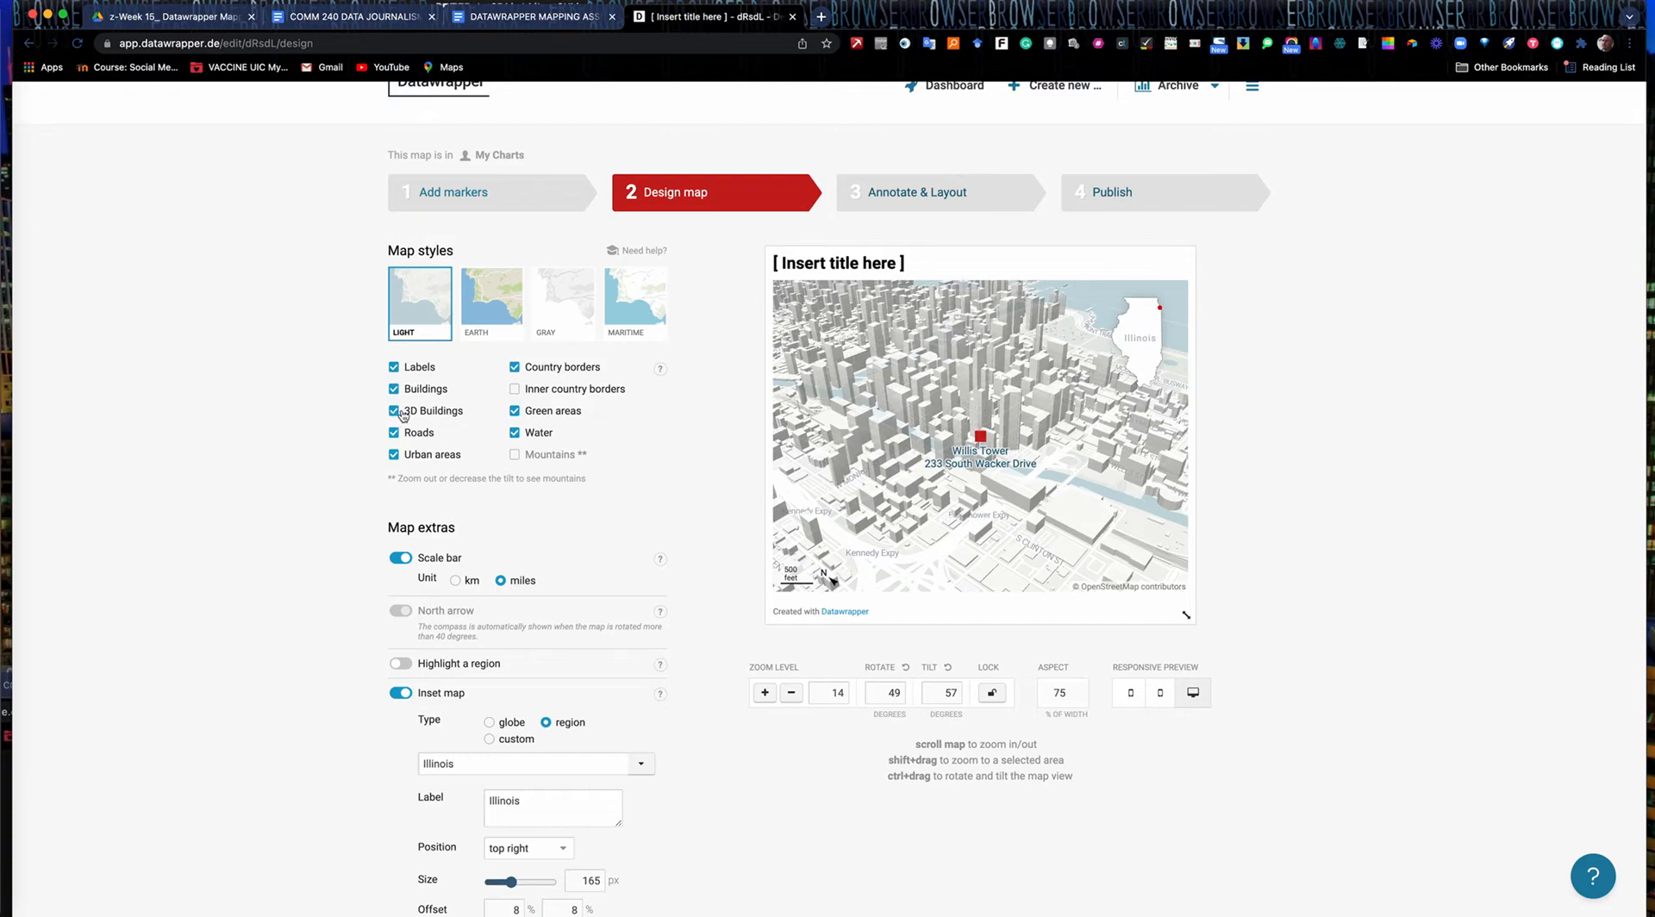
click(790, 695)
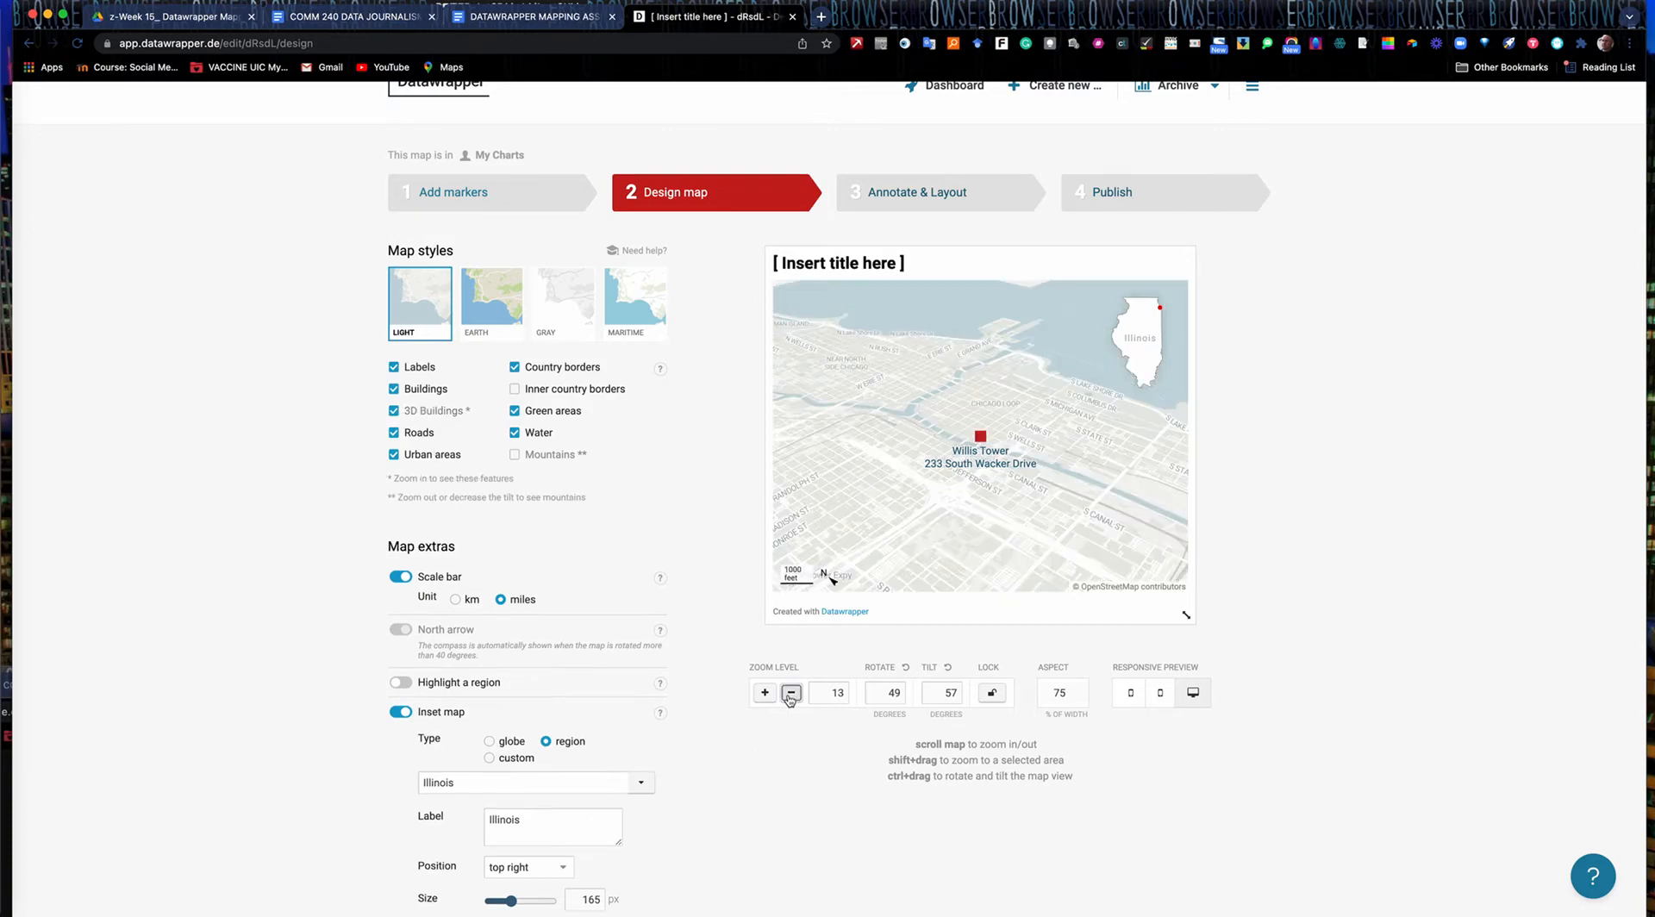
click(765, 694)
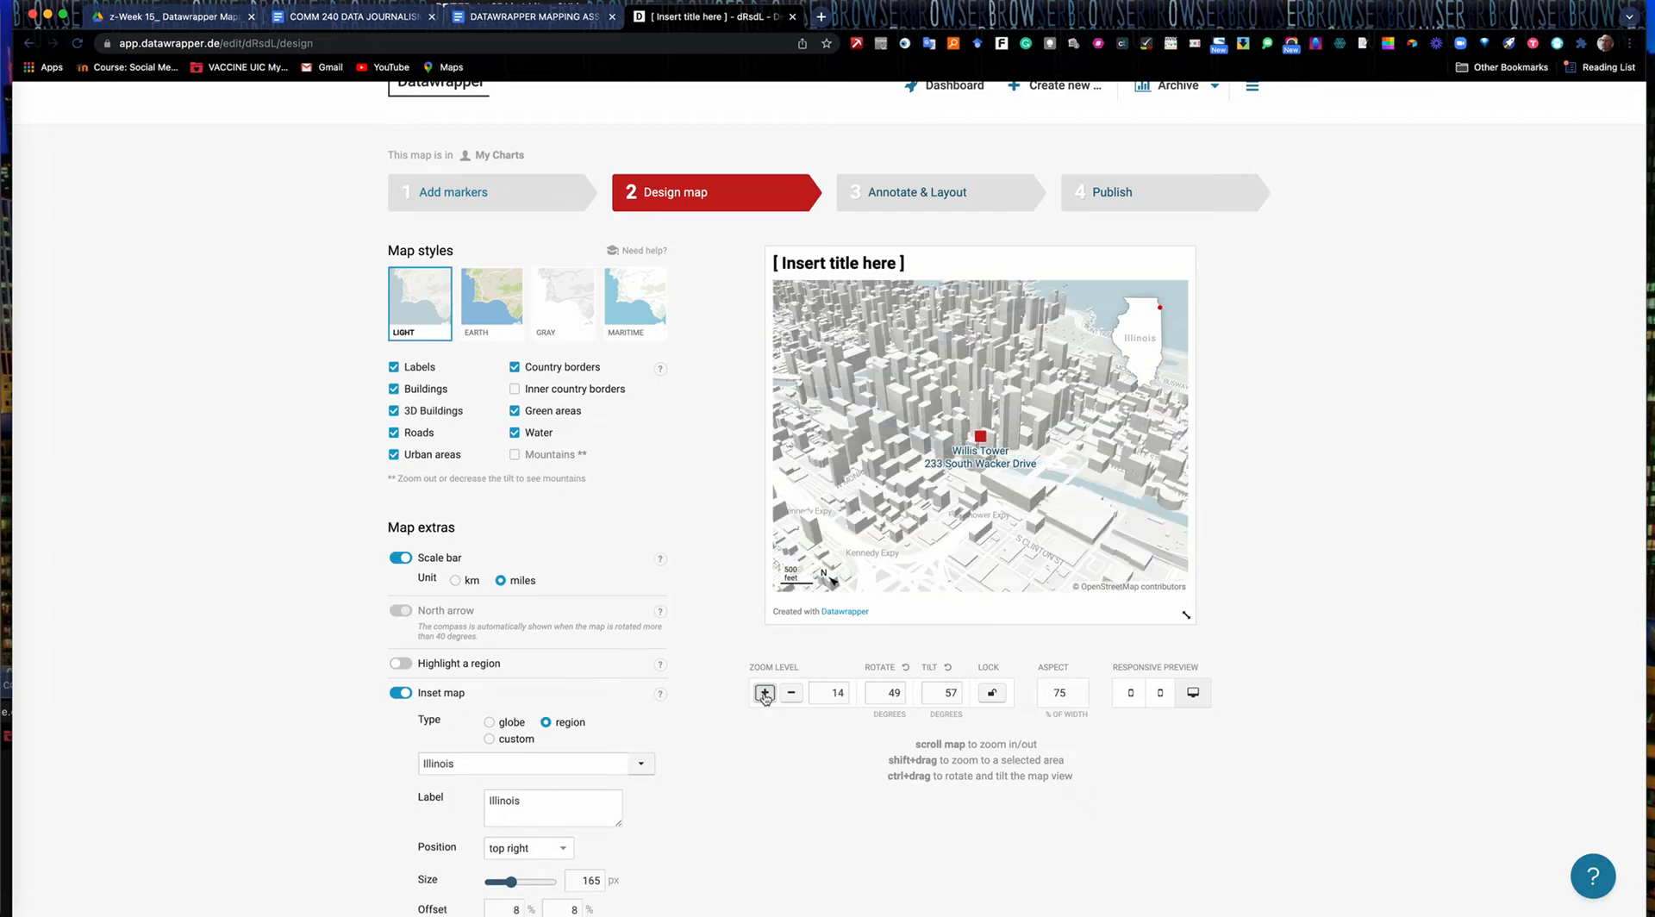
- Shift the map so the Willis Tower marker sits slightly lower and further left, and set the aspect to 78% of width
drag(990, 526, 962, 589)
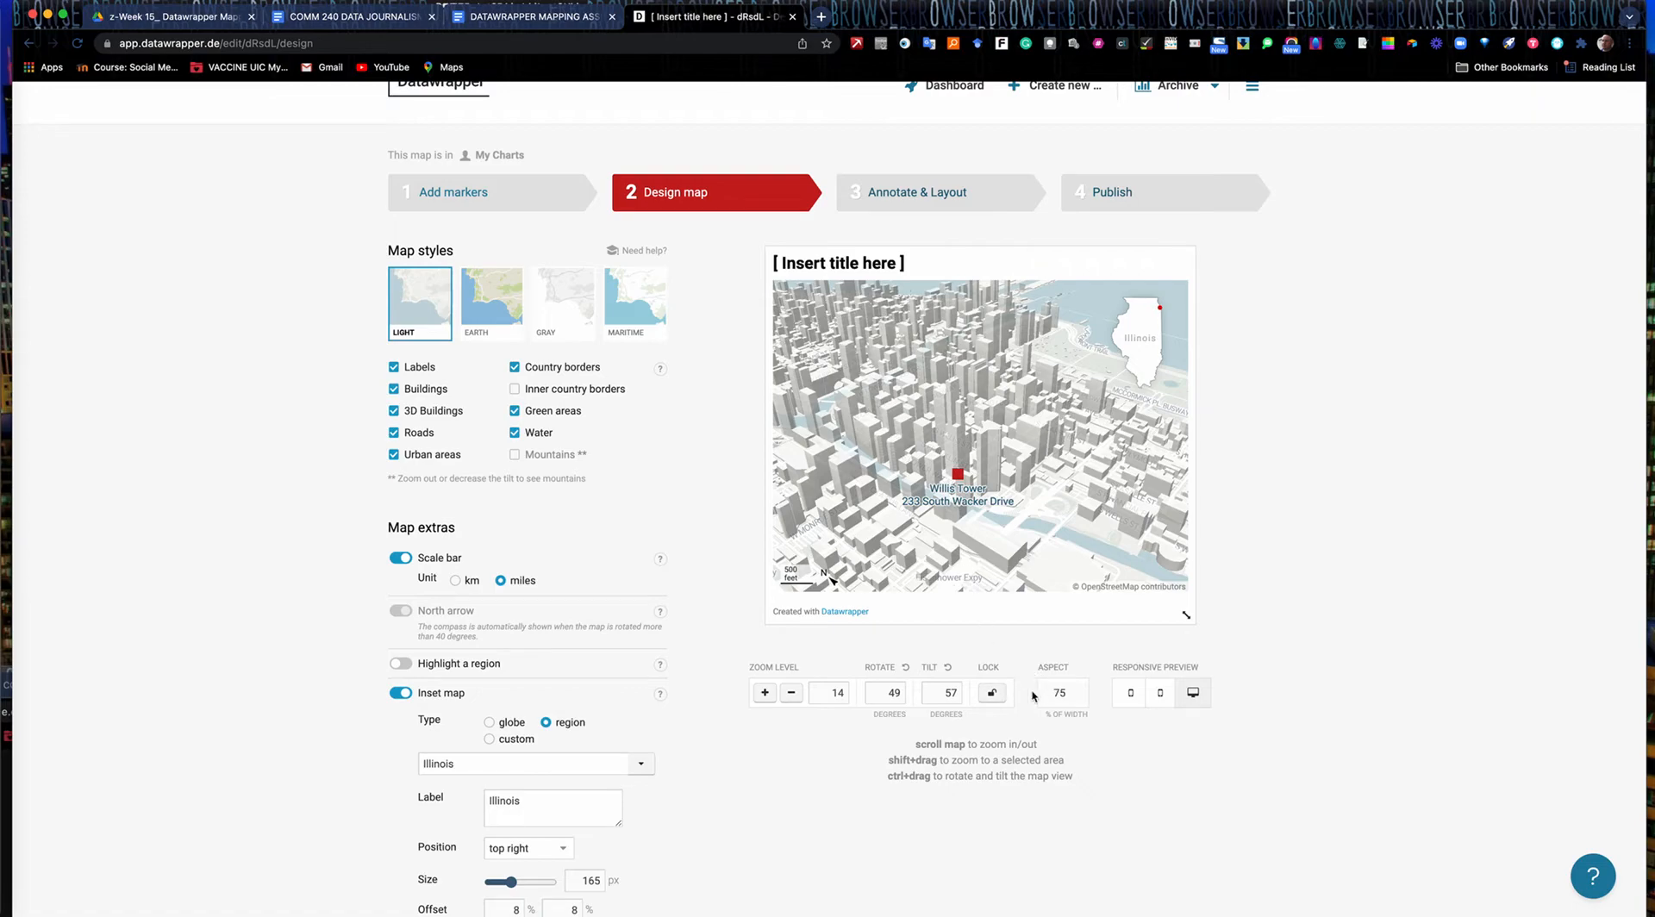
click(1078, 689)
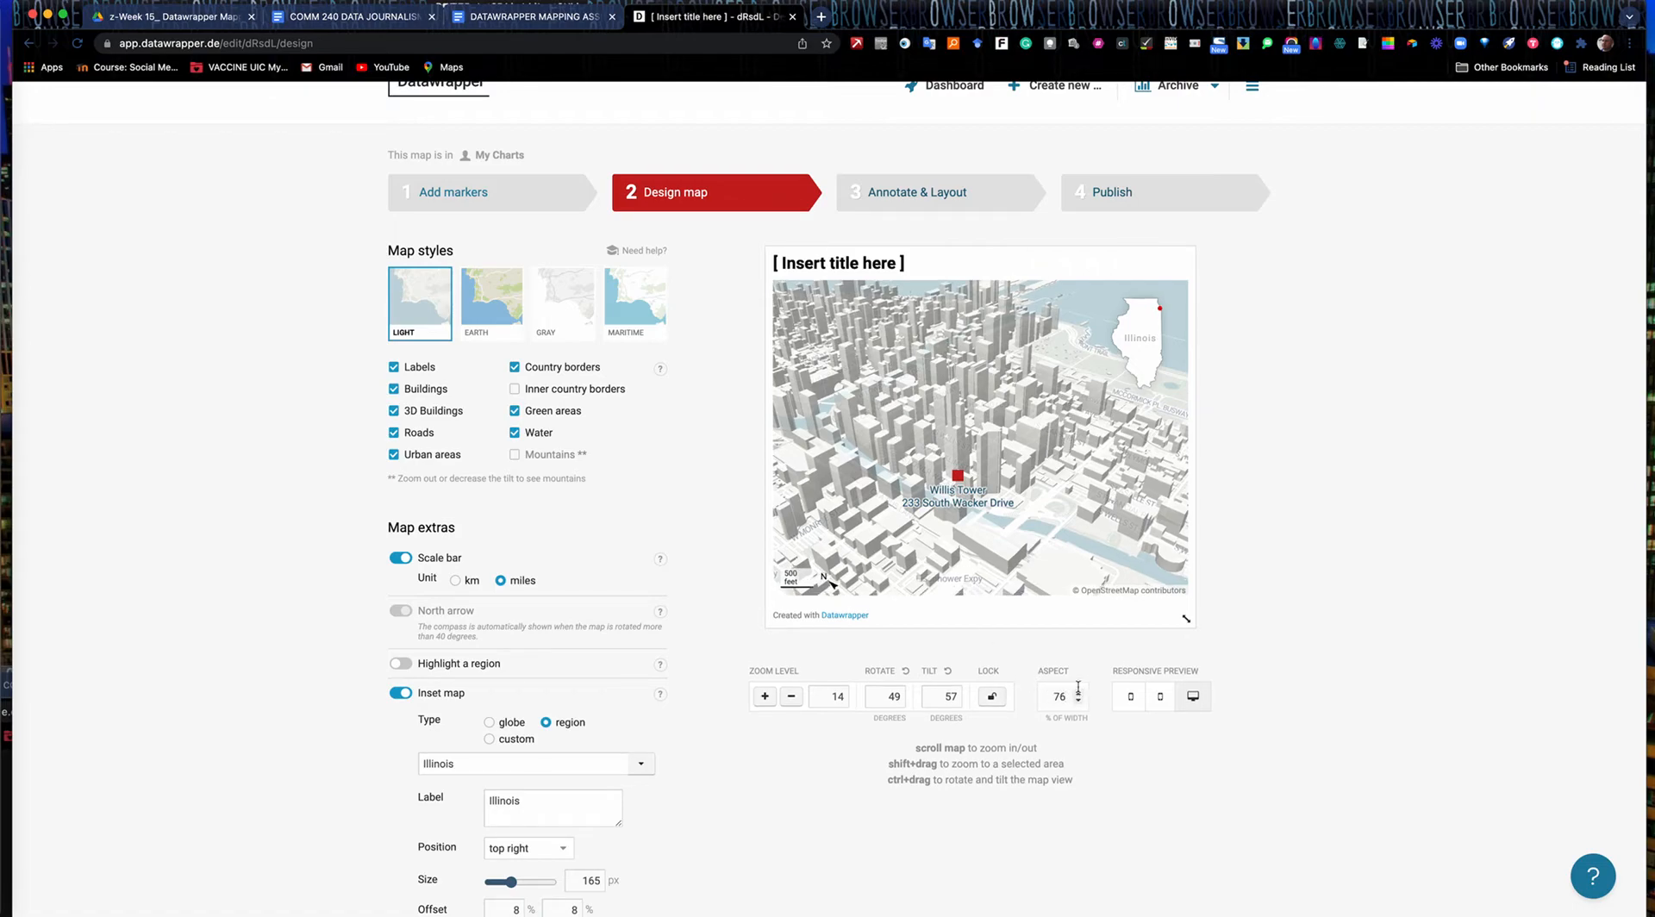
click(1078, 689)
click(1078, 692)
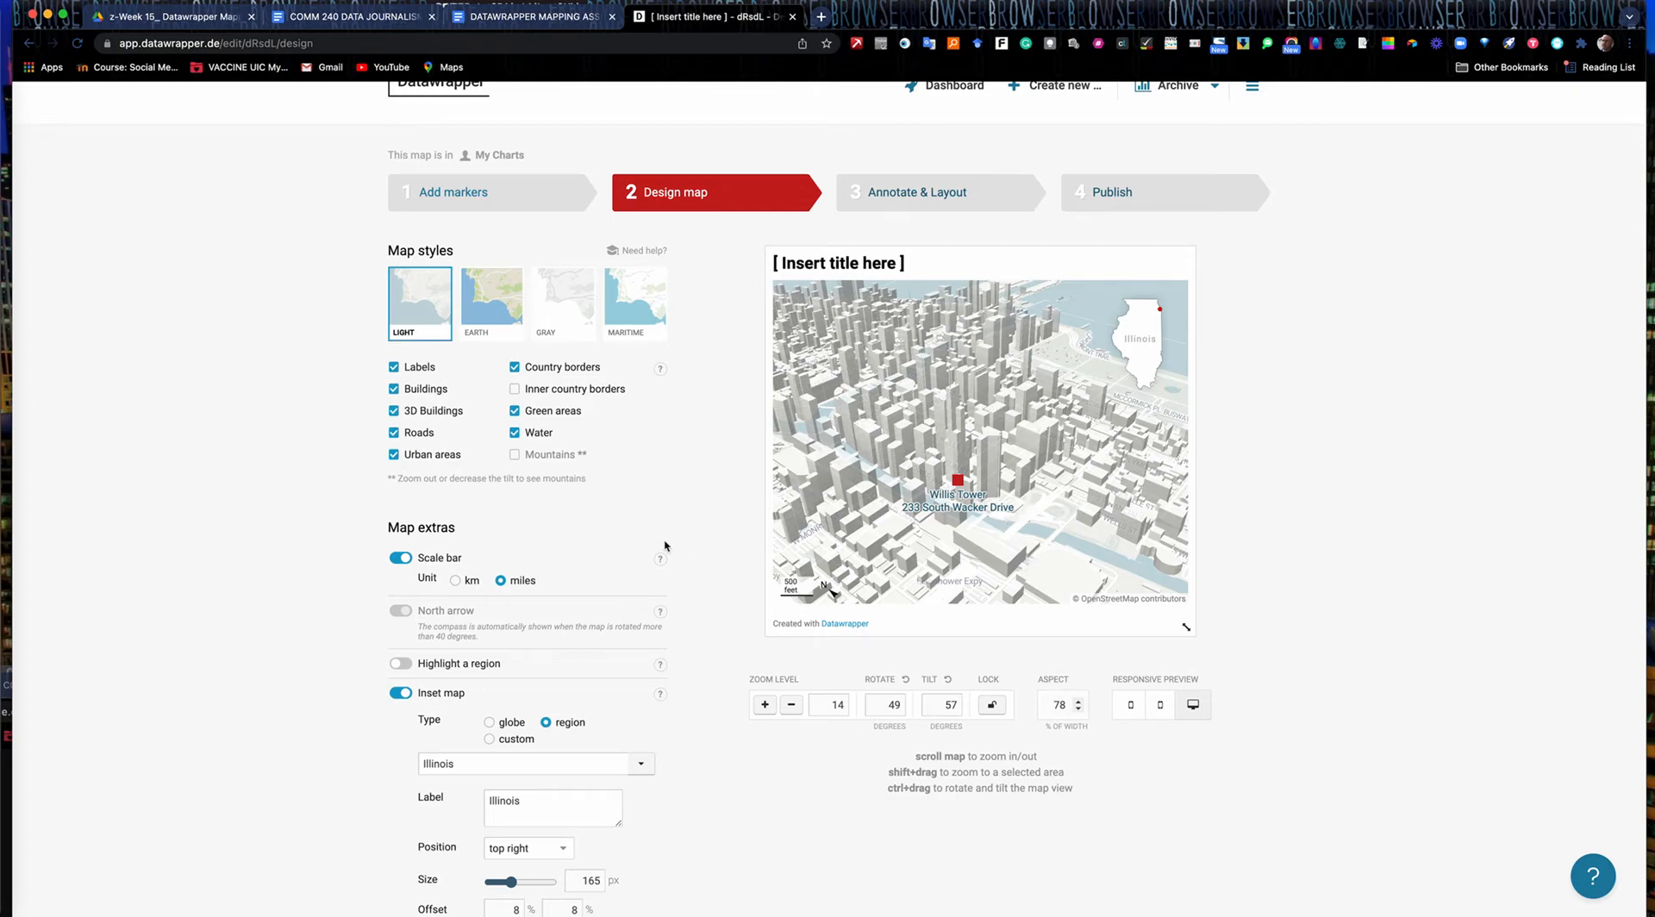
- Proceed to the annotation stage and title the map "Willis Tower in Downtown Chicago"
scroll(665, 547, down, 3)
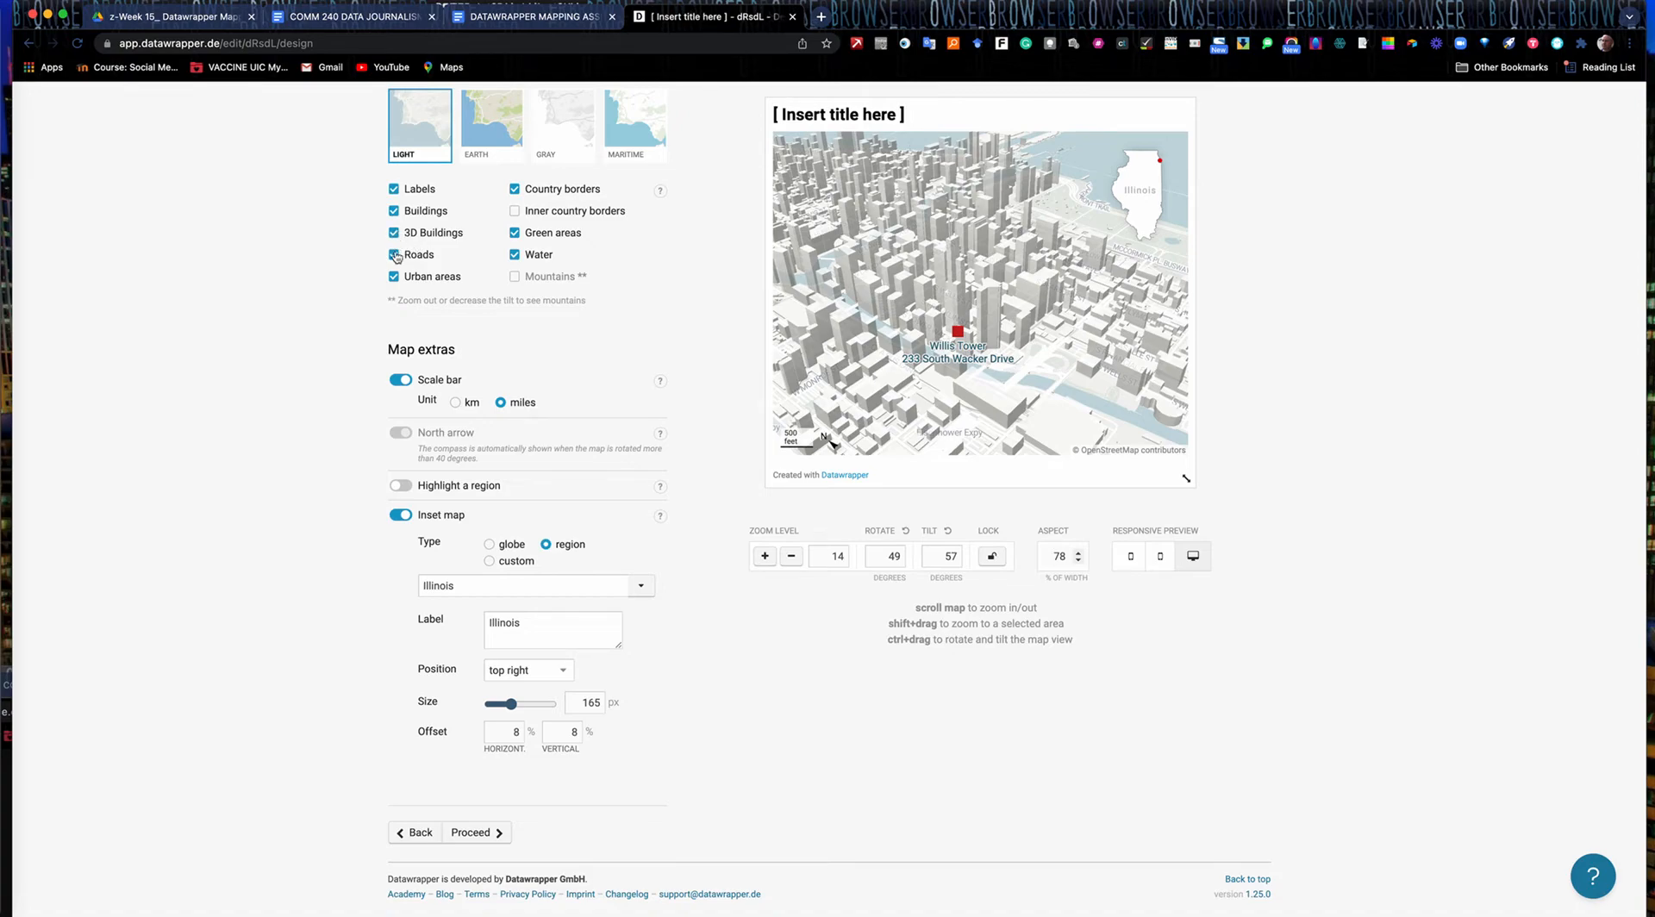
click(474, 833)
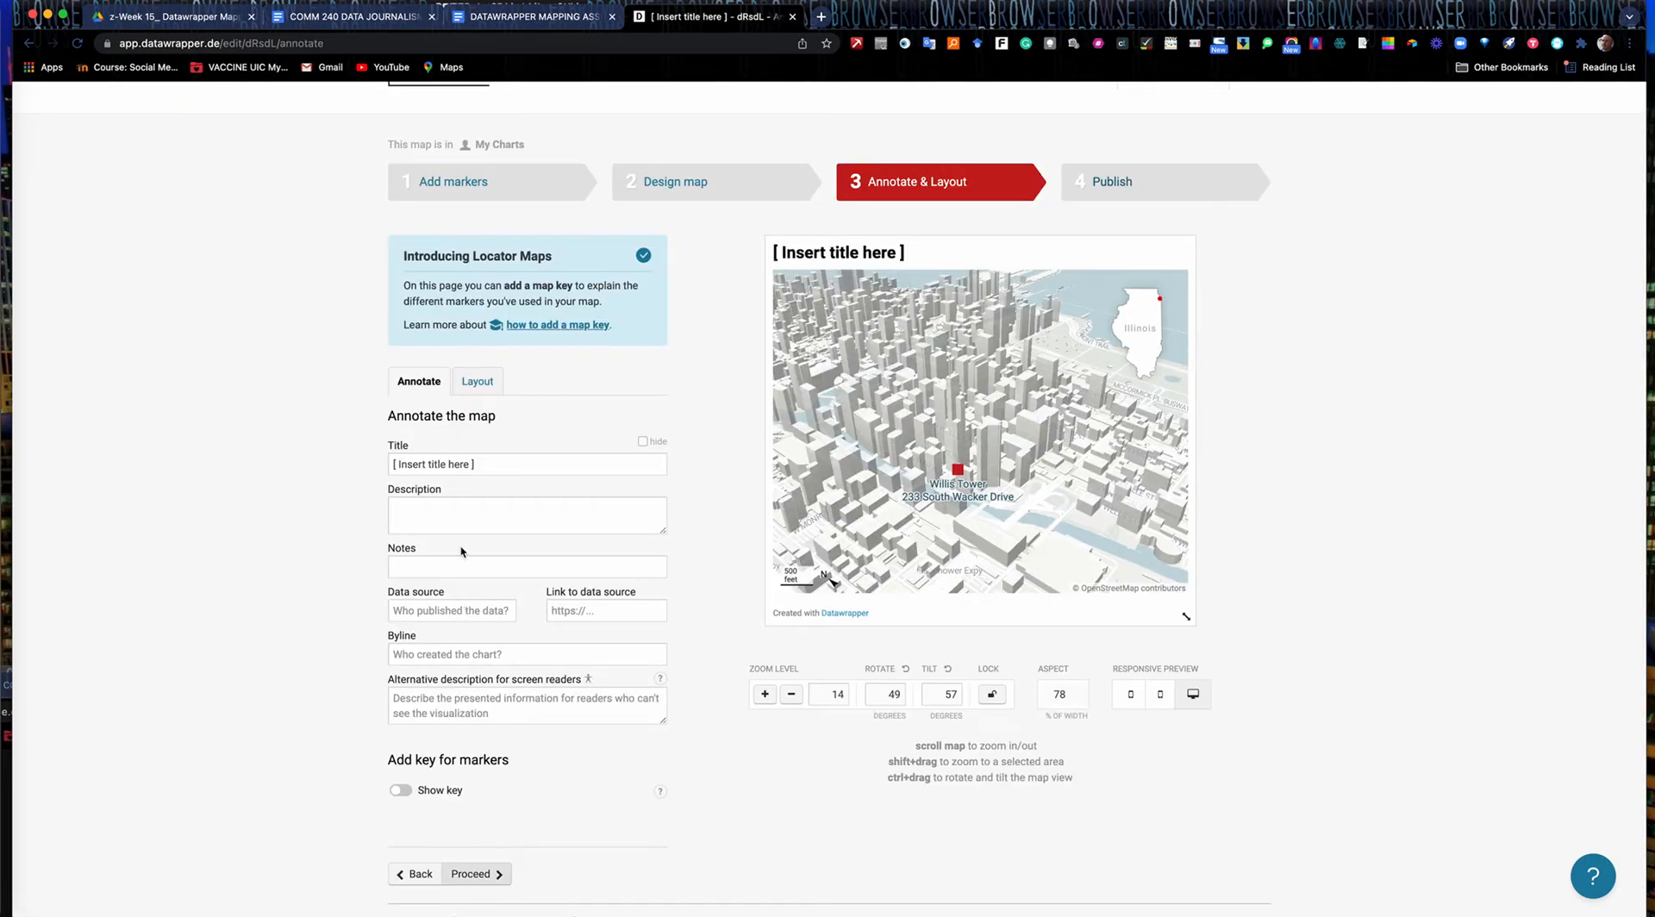
drag(477, 464, 390, 465)
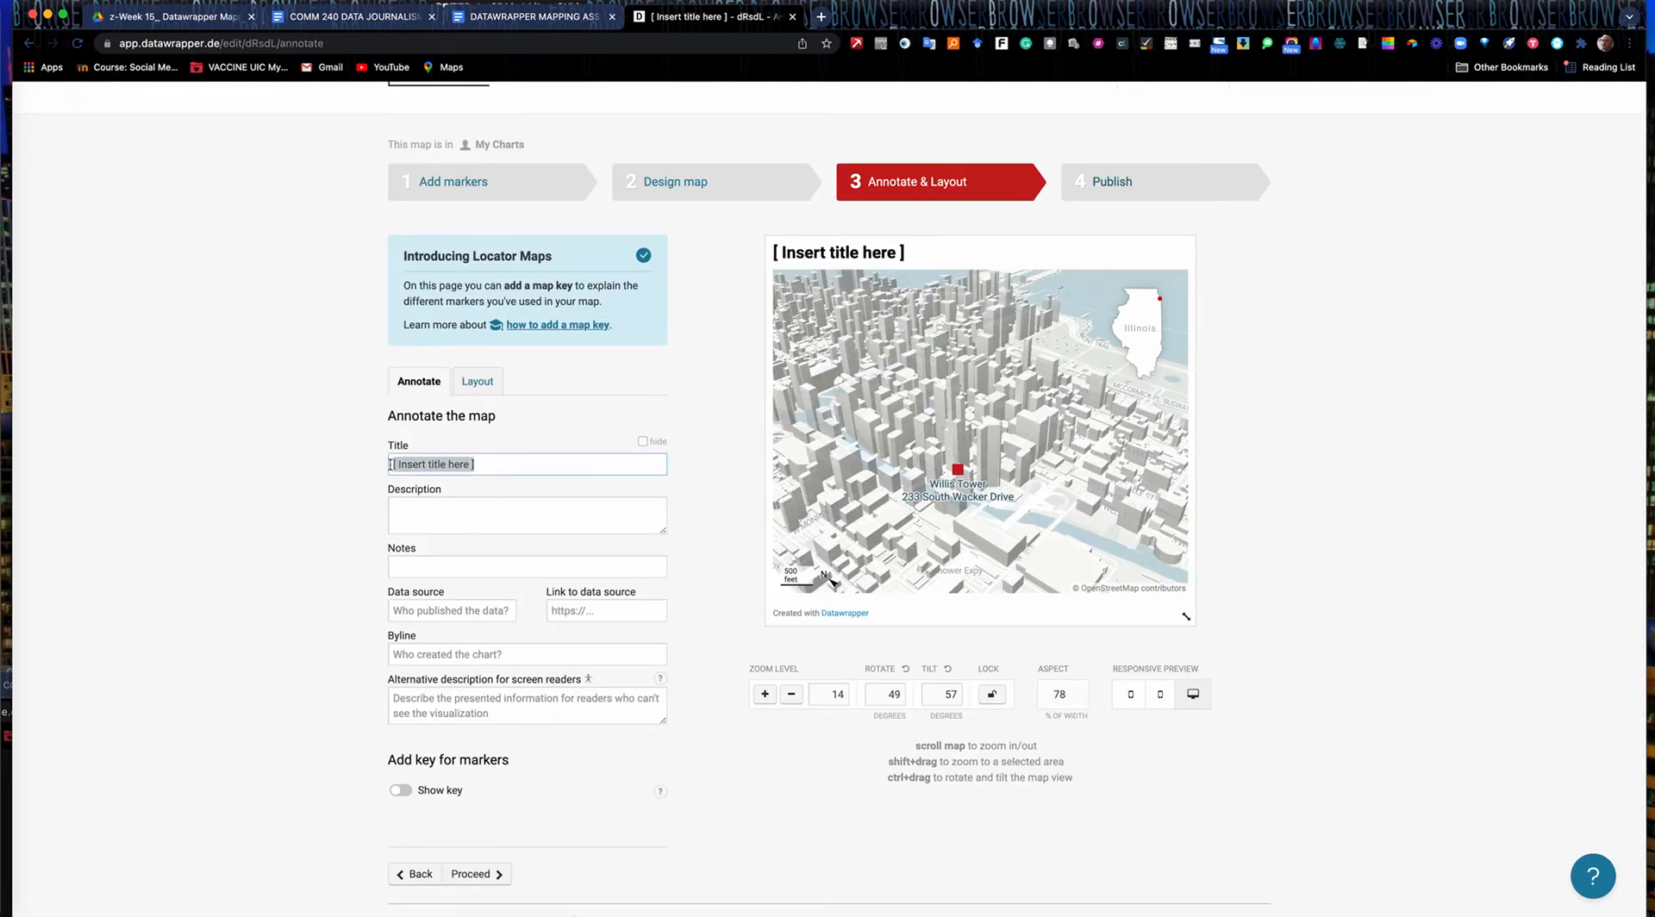
text(Willis GTo)
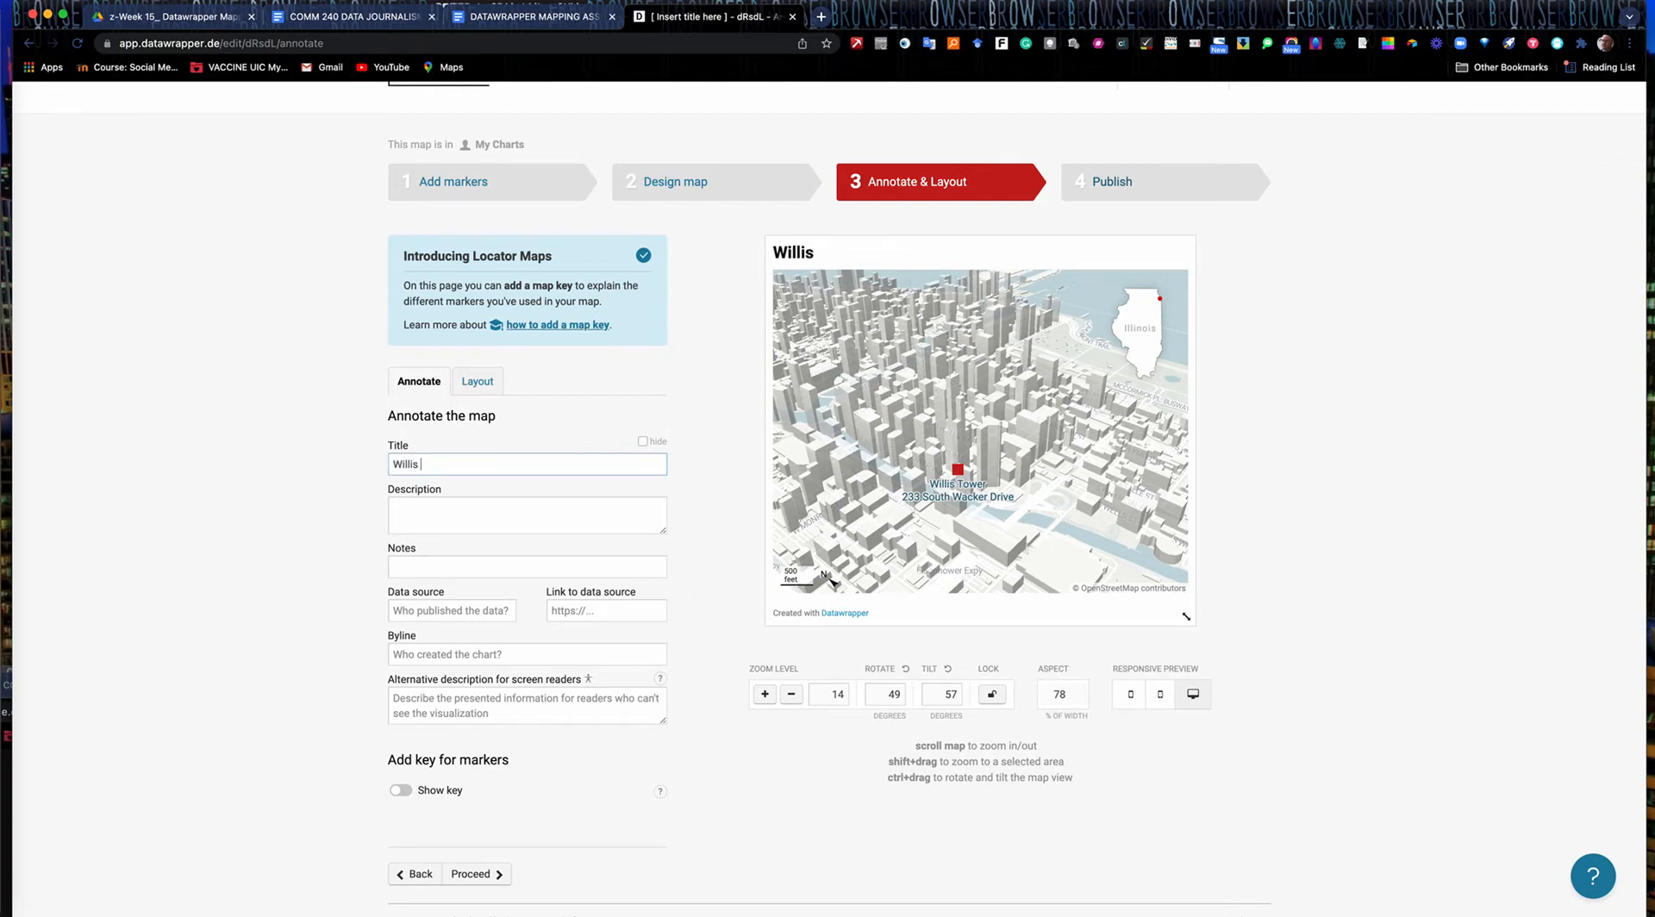
key(BackSpace)
key(BackSpace)
key(BackSpace)
text(Tower in Dowon)
key(BackSpace)
key(BackSpace)
text(ntown Chicago)
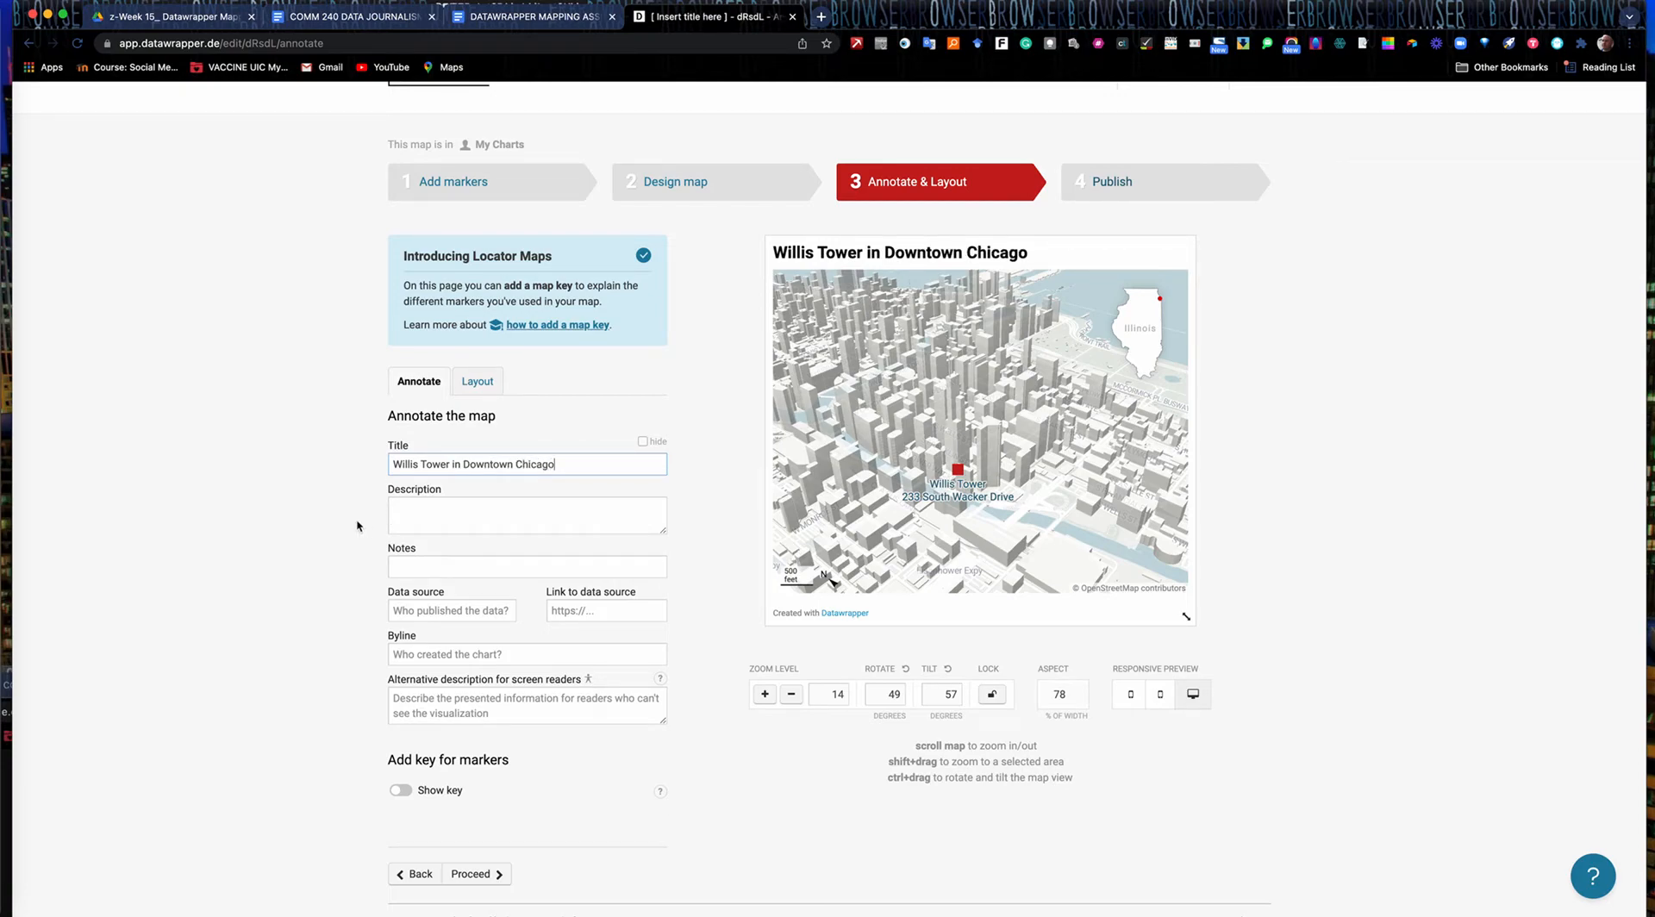
- Add the map description "Location of the Willis Tower"
click(414, 517)
text(Locat)
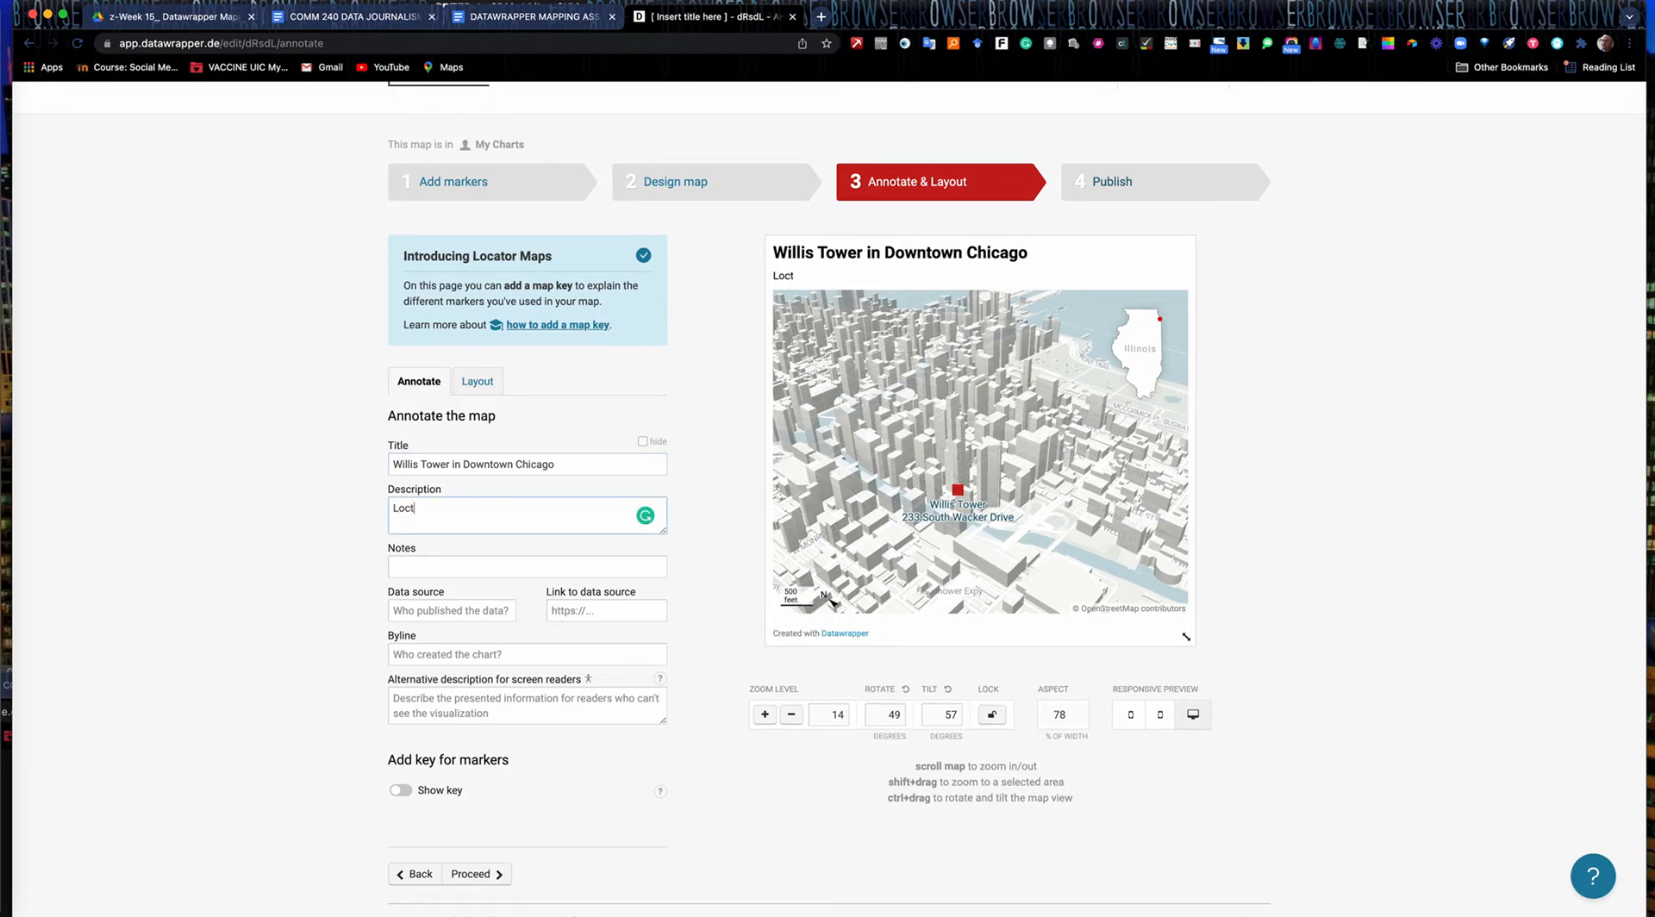
text(on of)
key(BackSpace)
key(BackSpace)
text(ion of the Willis Tower)
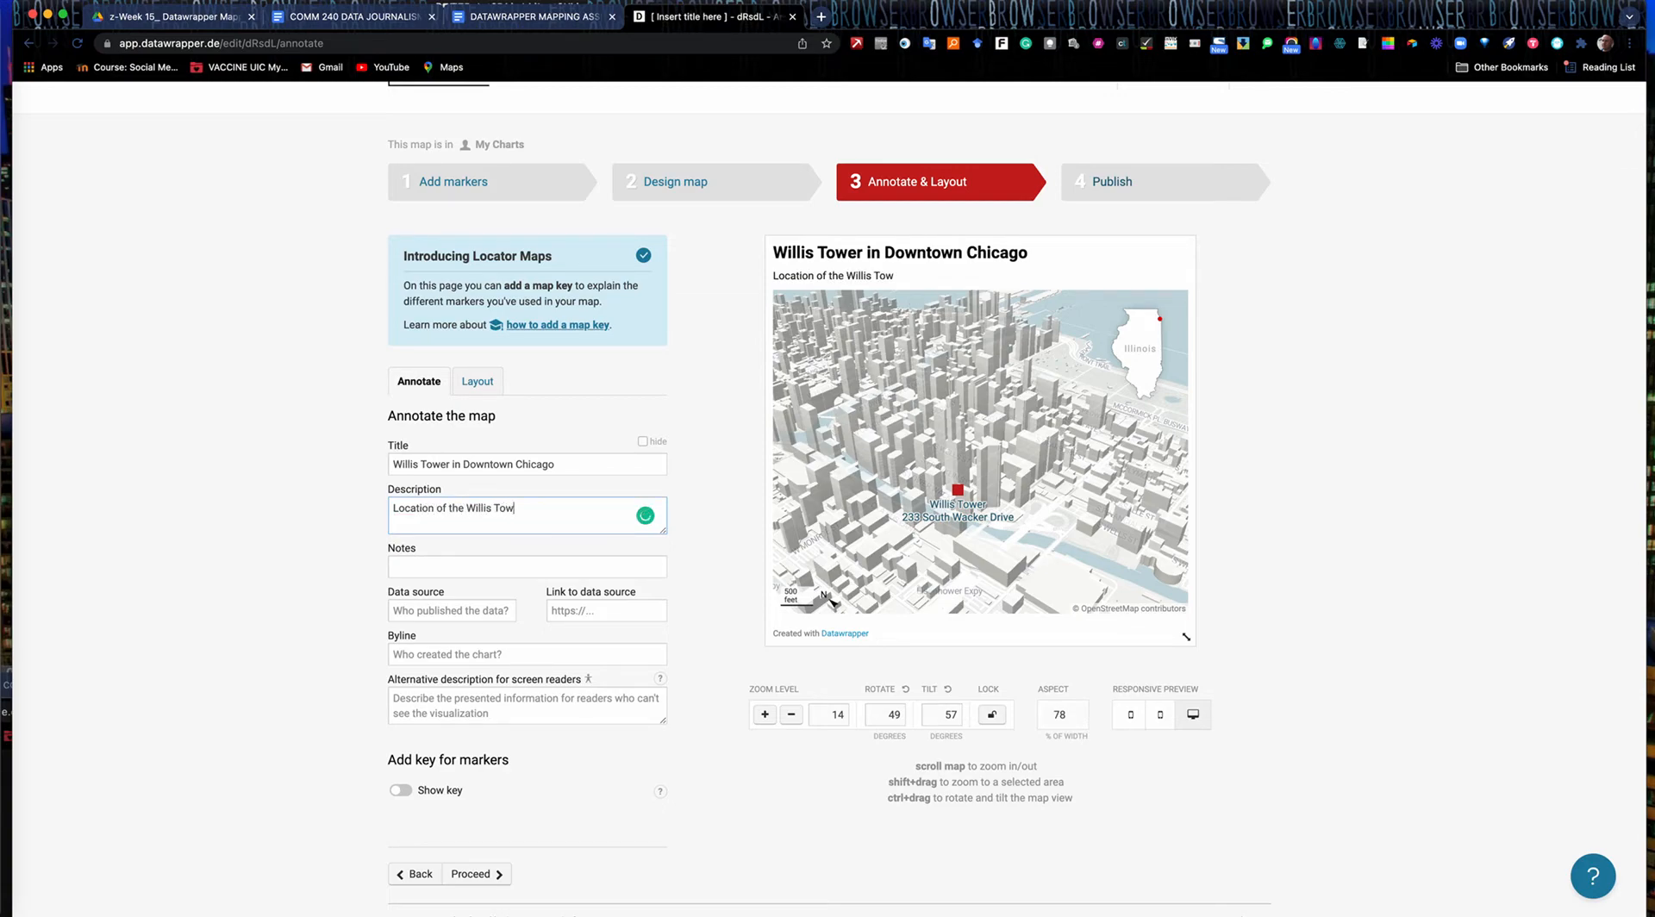
- Enter the map creator's name as the byline and briefly preview the key for markers, leaving it off
click(401, 610)
click(410, 652)
text(Mike Reilley)
key(Return)
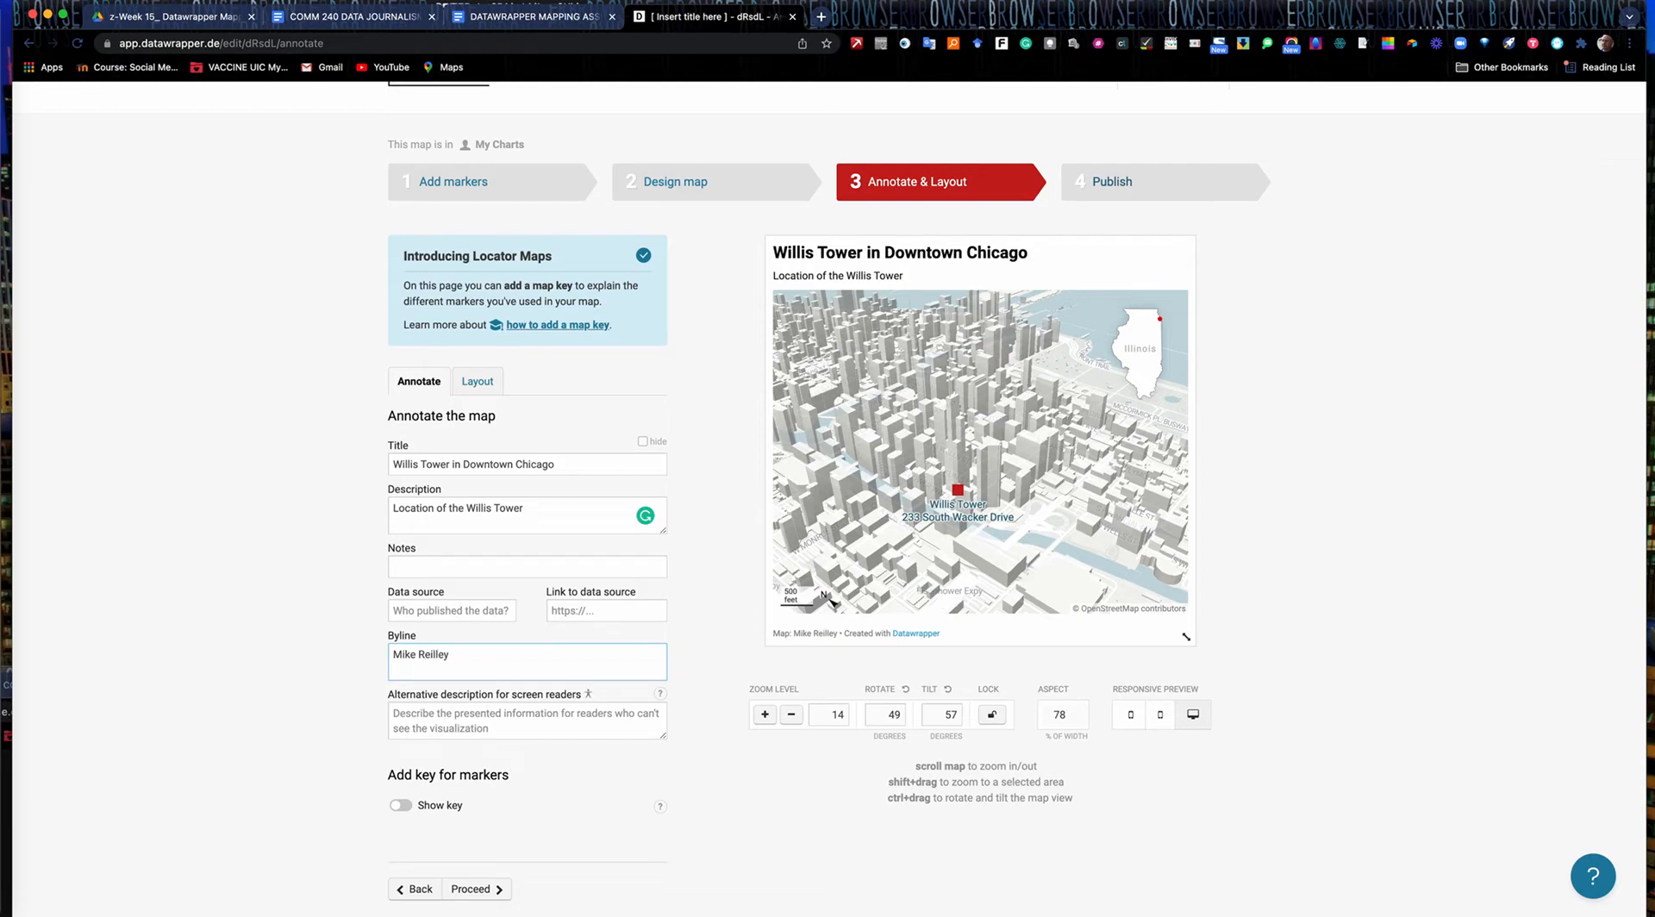
click(401, 806)
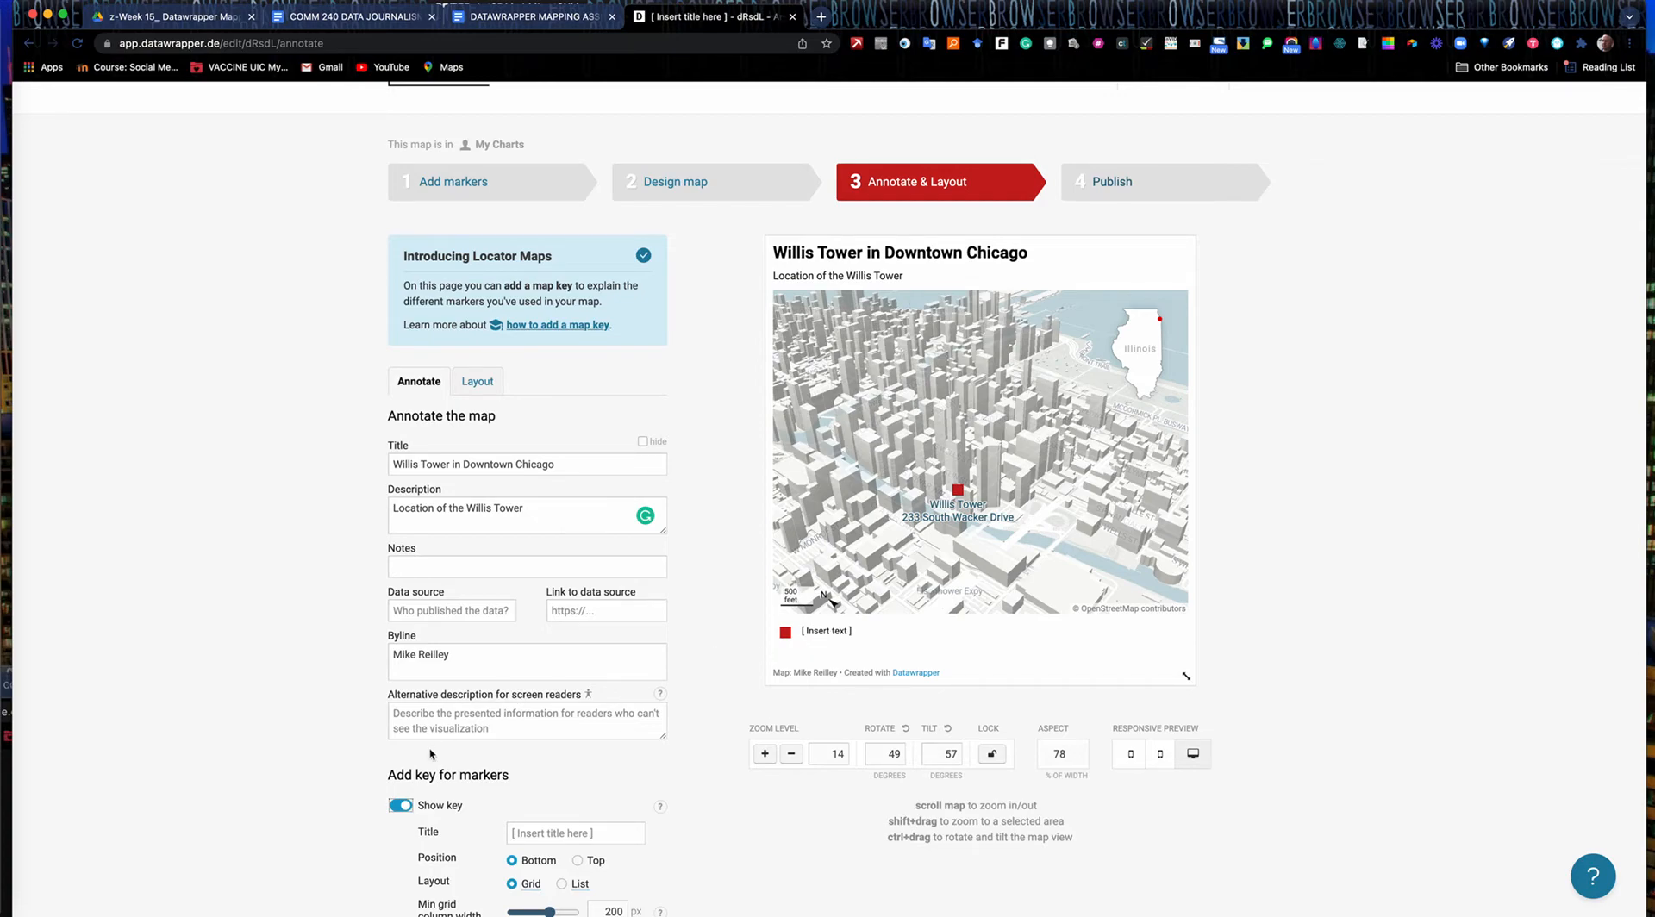
click(401, 805)
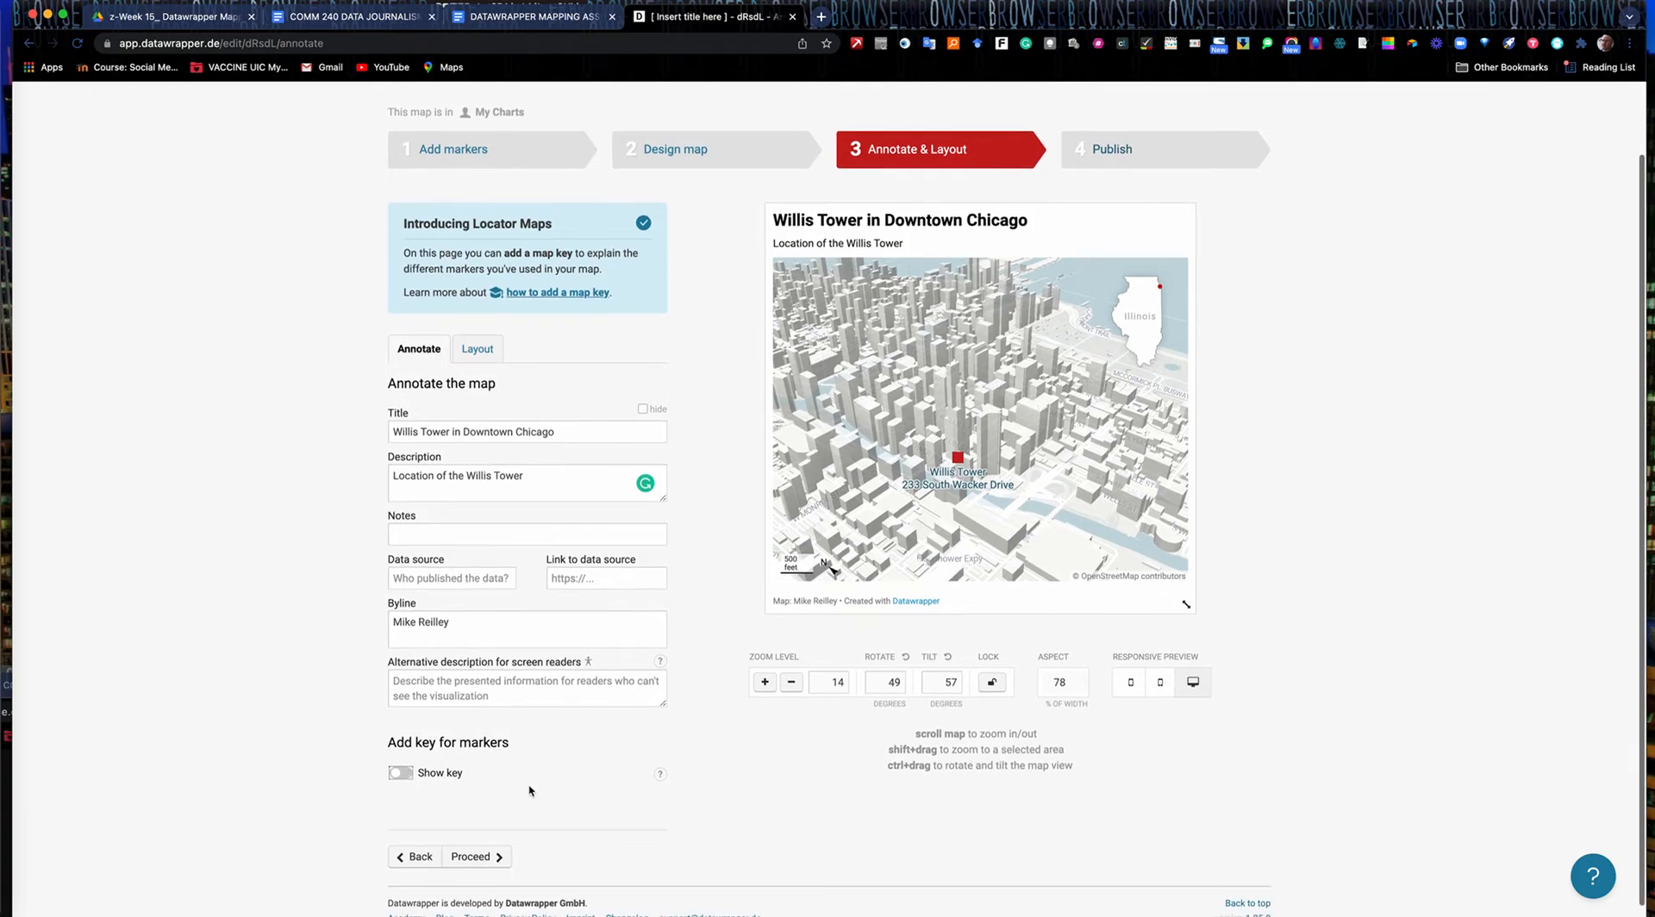
- Proceed to the layout settings and enable the embed link, PNG image download and social media share buttons
scroll(528, 786, down, 1)
click(488, 836)
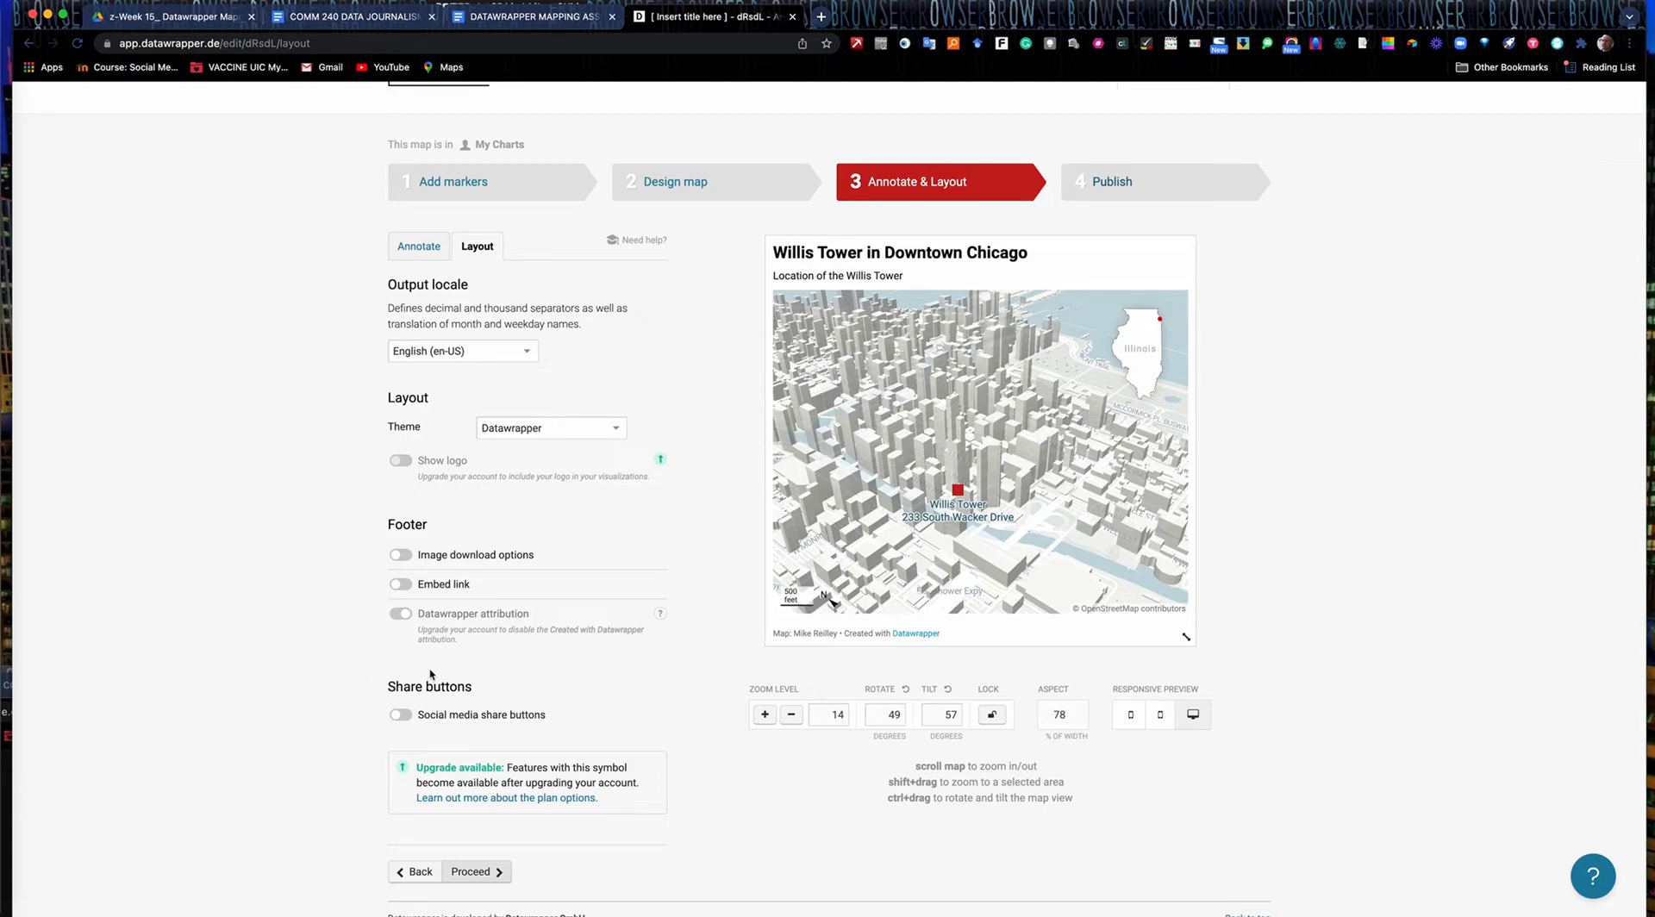
click(404, 585)
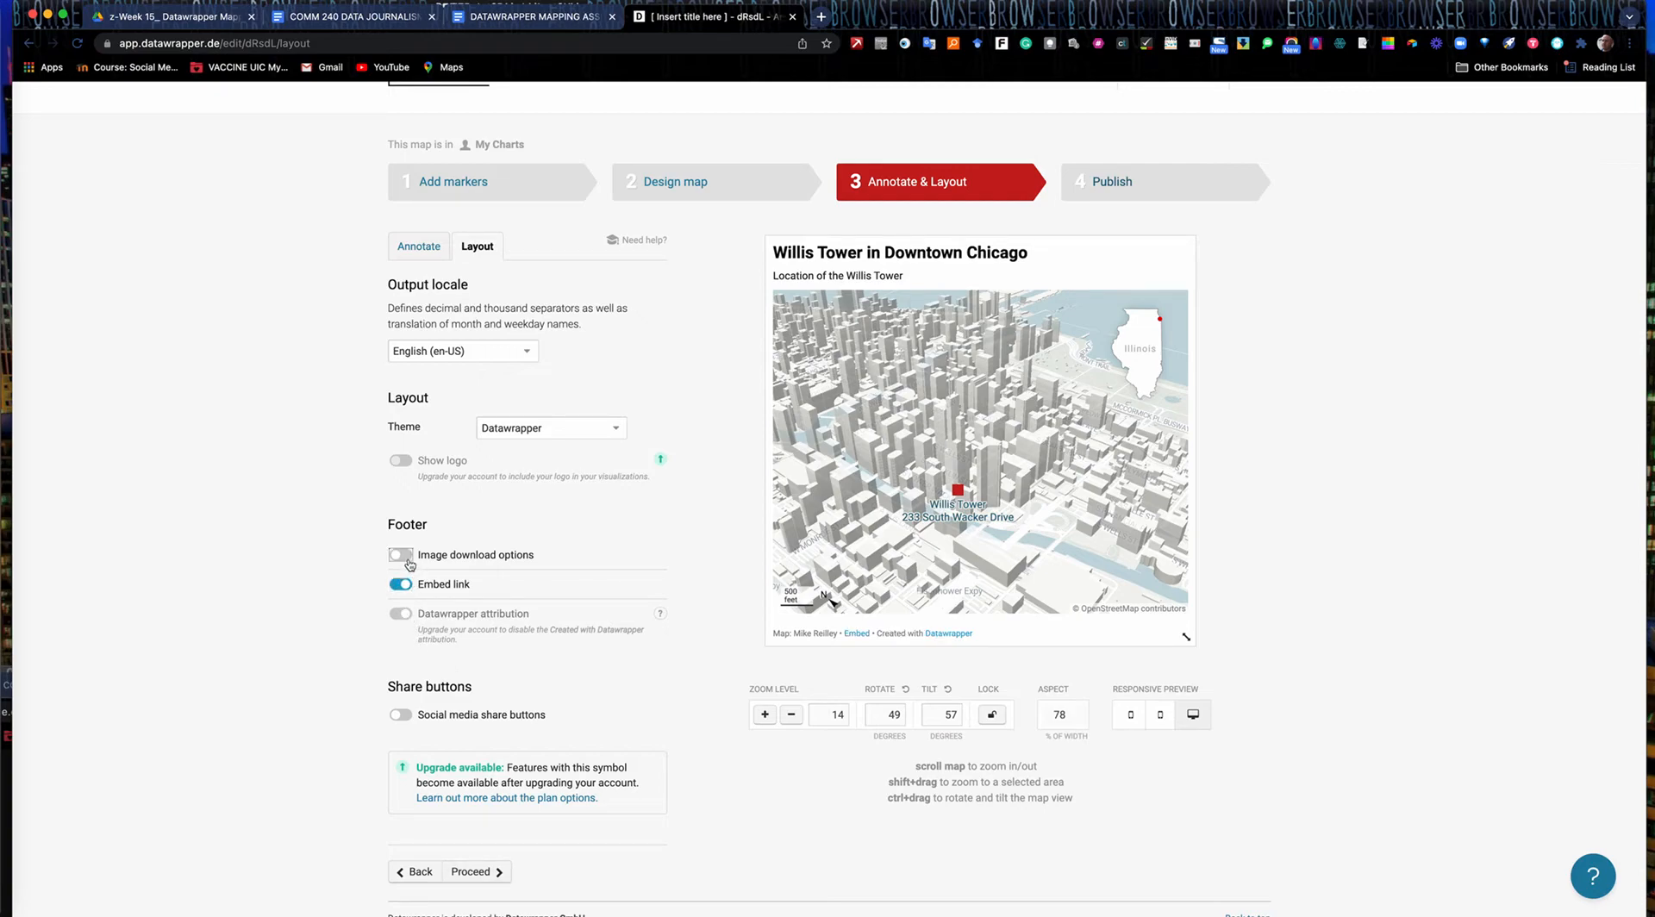
click(402, 555)
scroll(405, 655, down, 2)
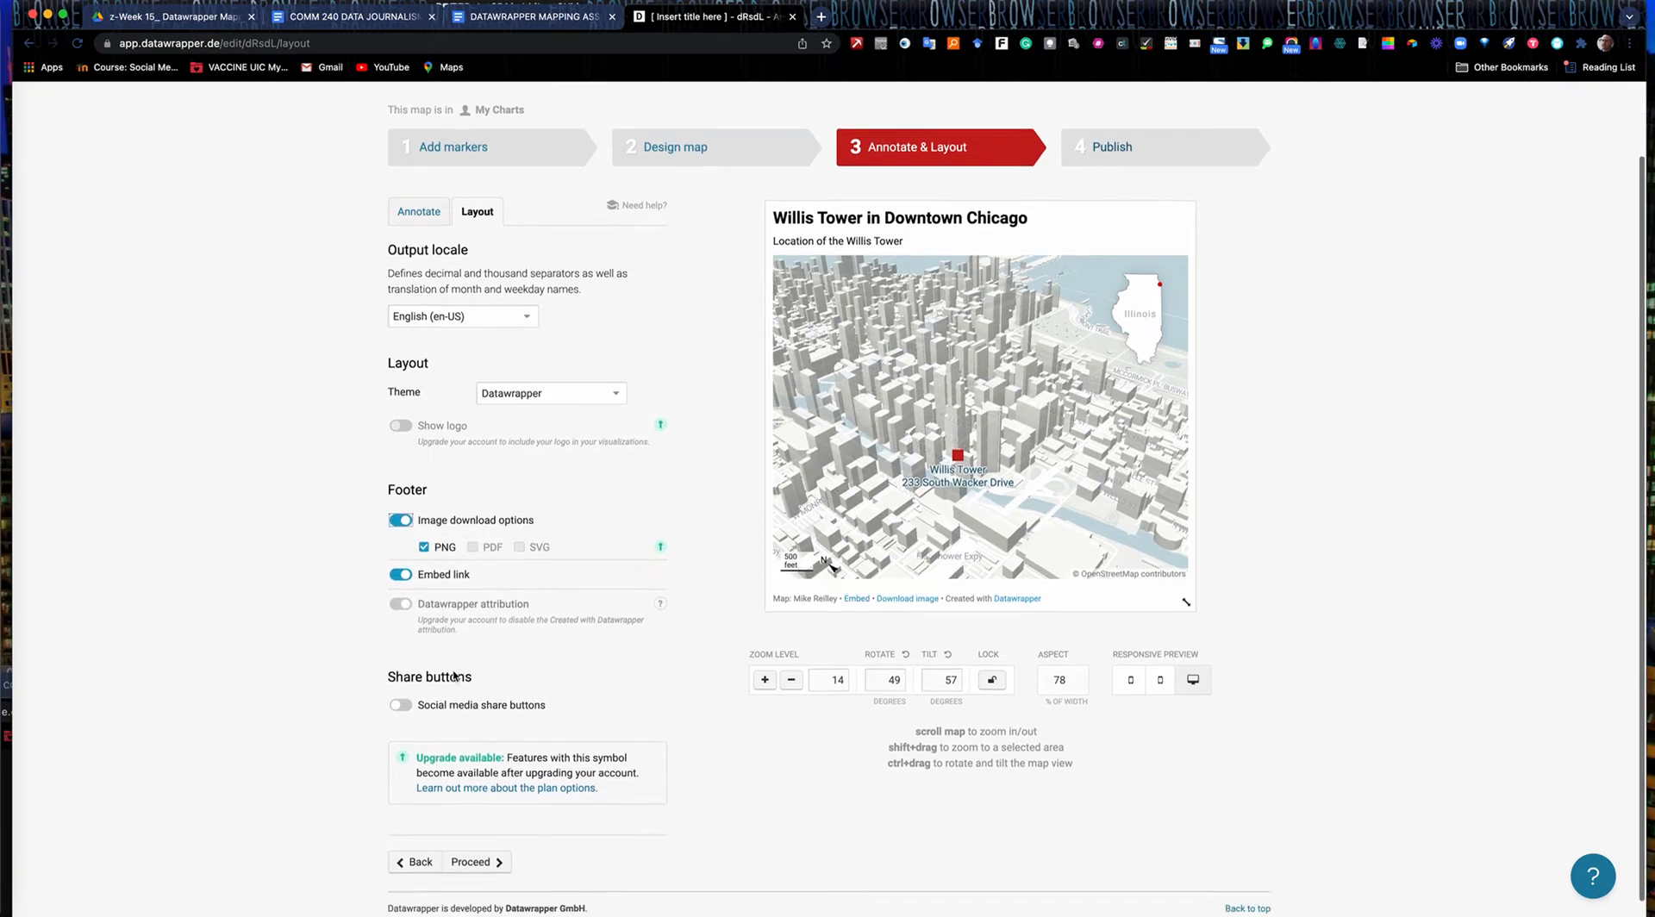
click(402, 675)
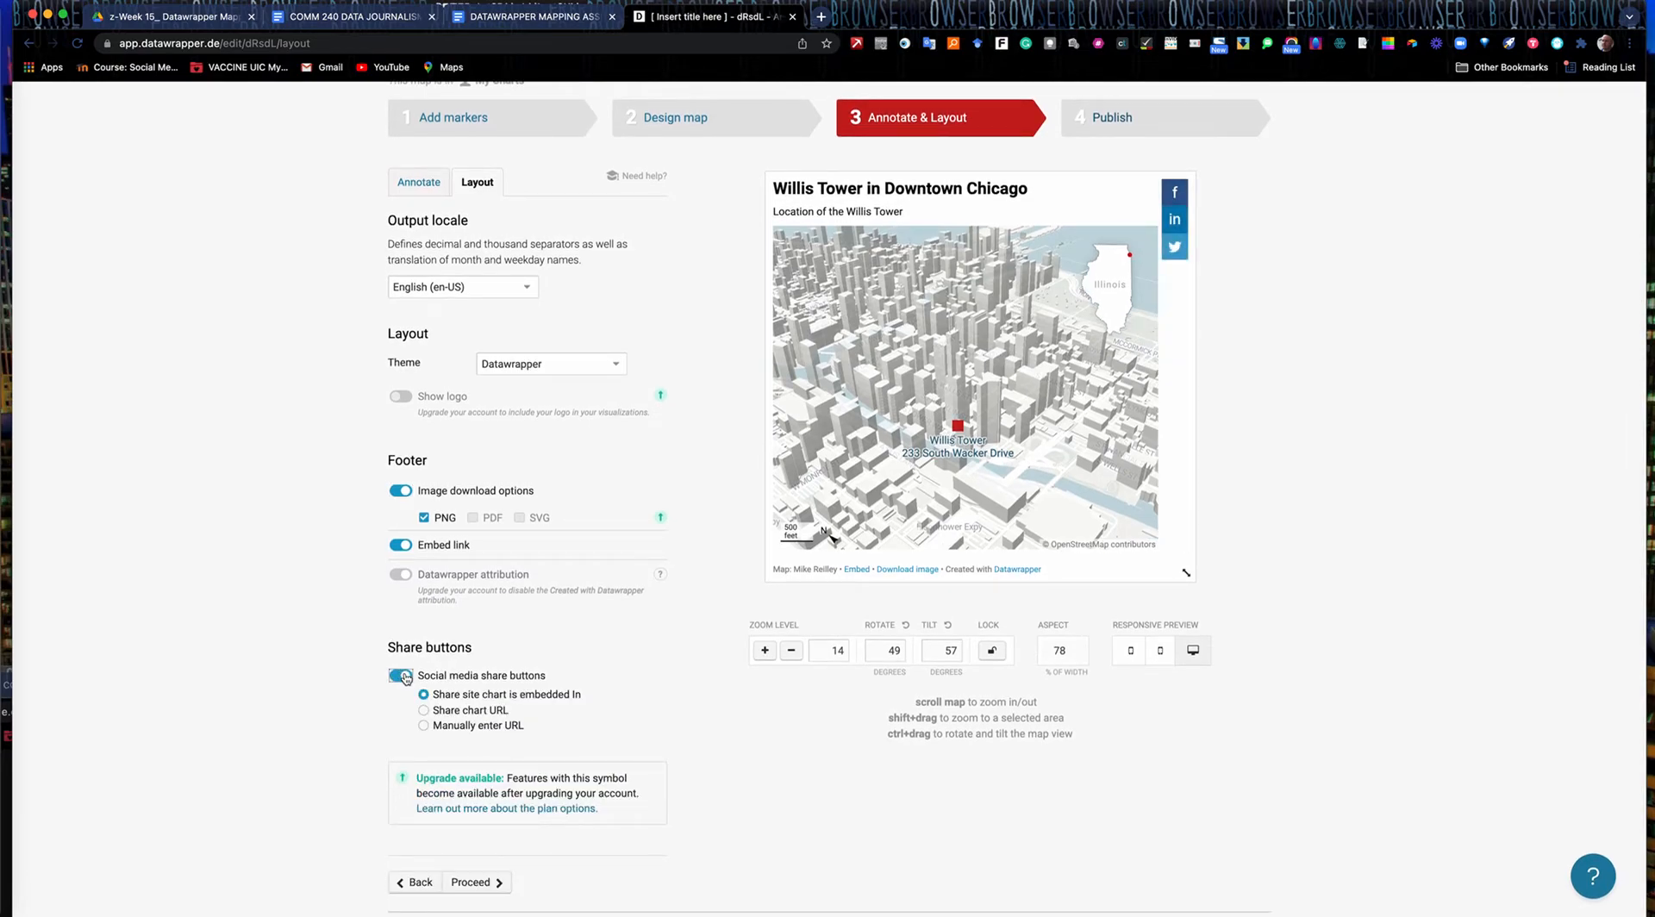
scroll(625, 771, down, 1)
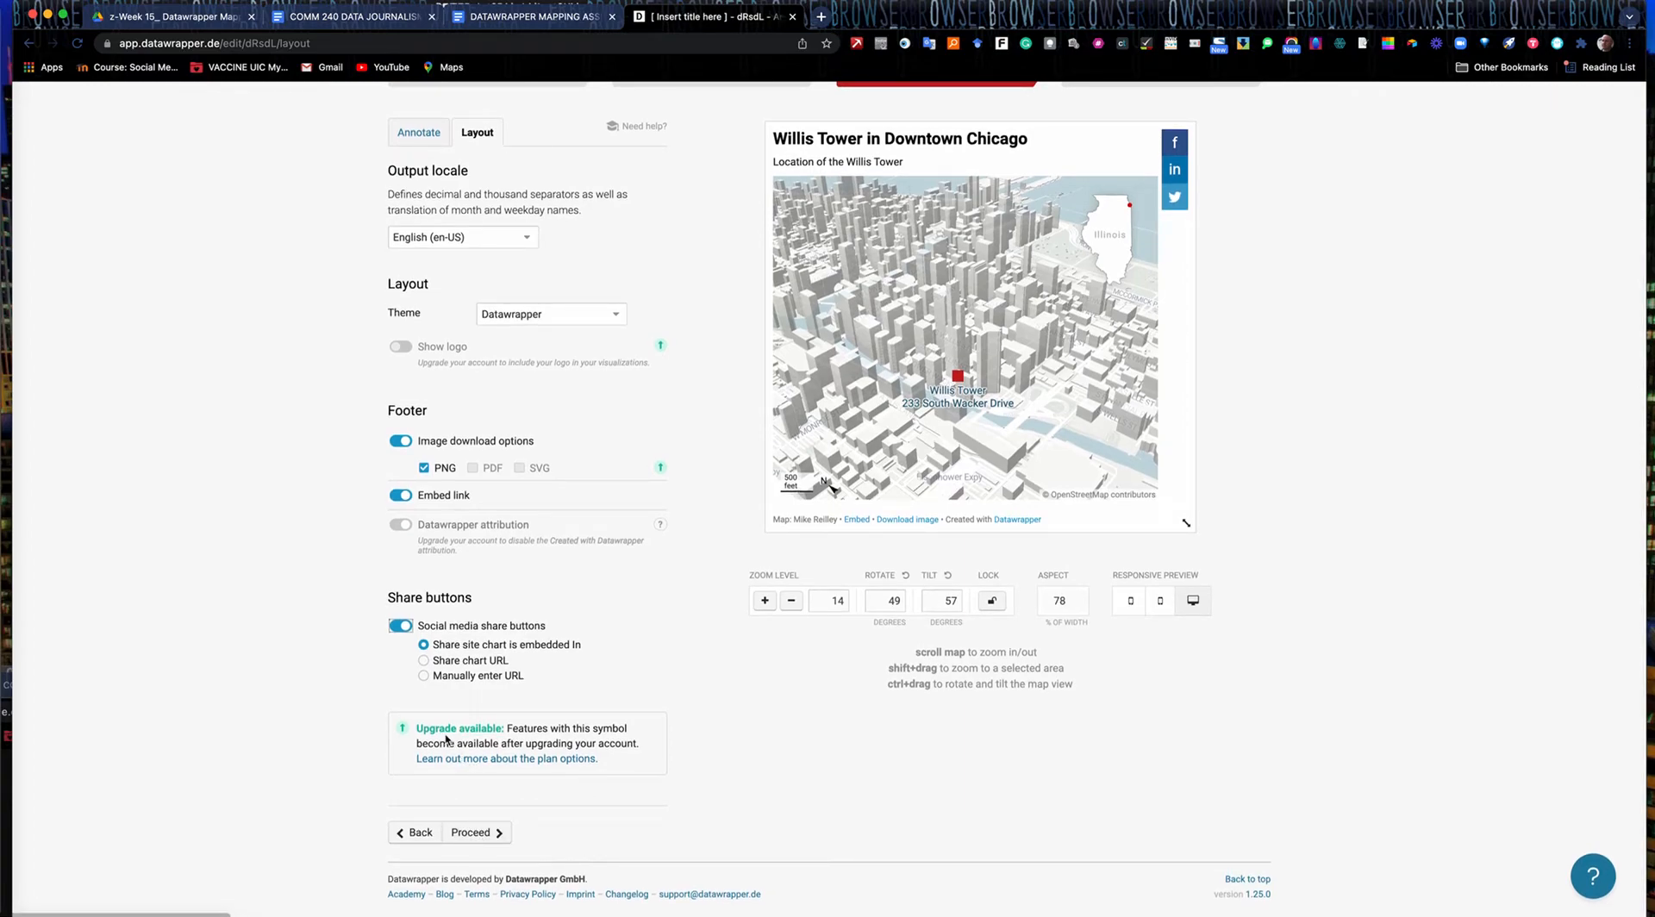
- Publish the Willis Tower map and copy its visualization-only link
click(473, 832)
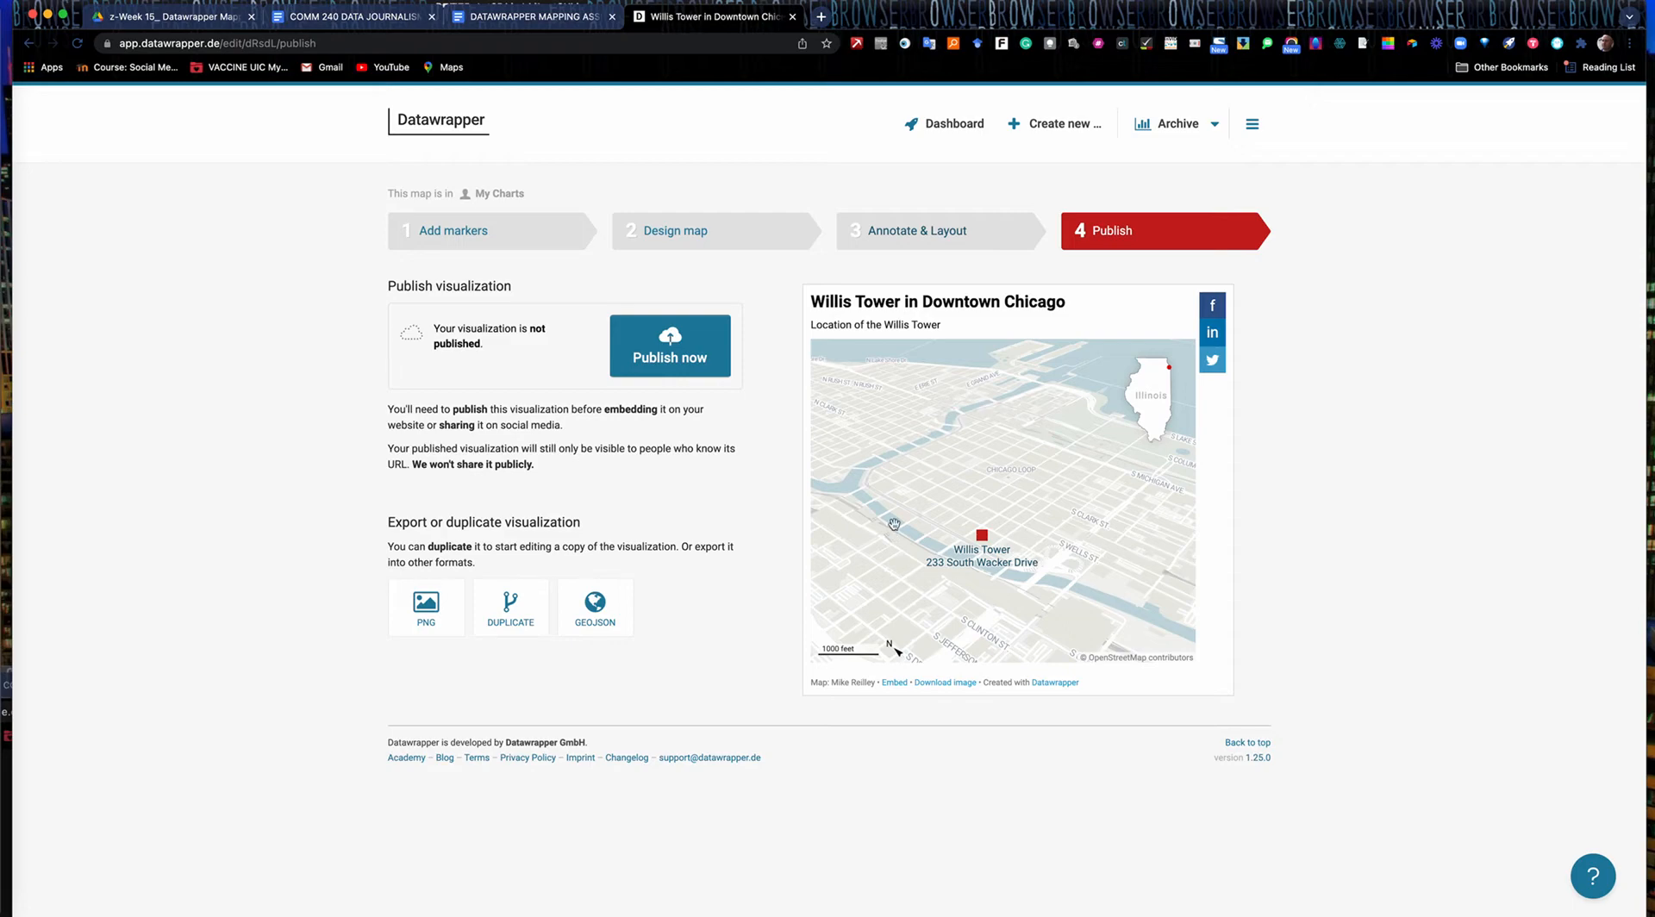
click(679, 352)
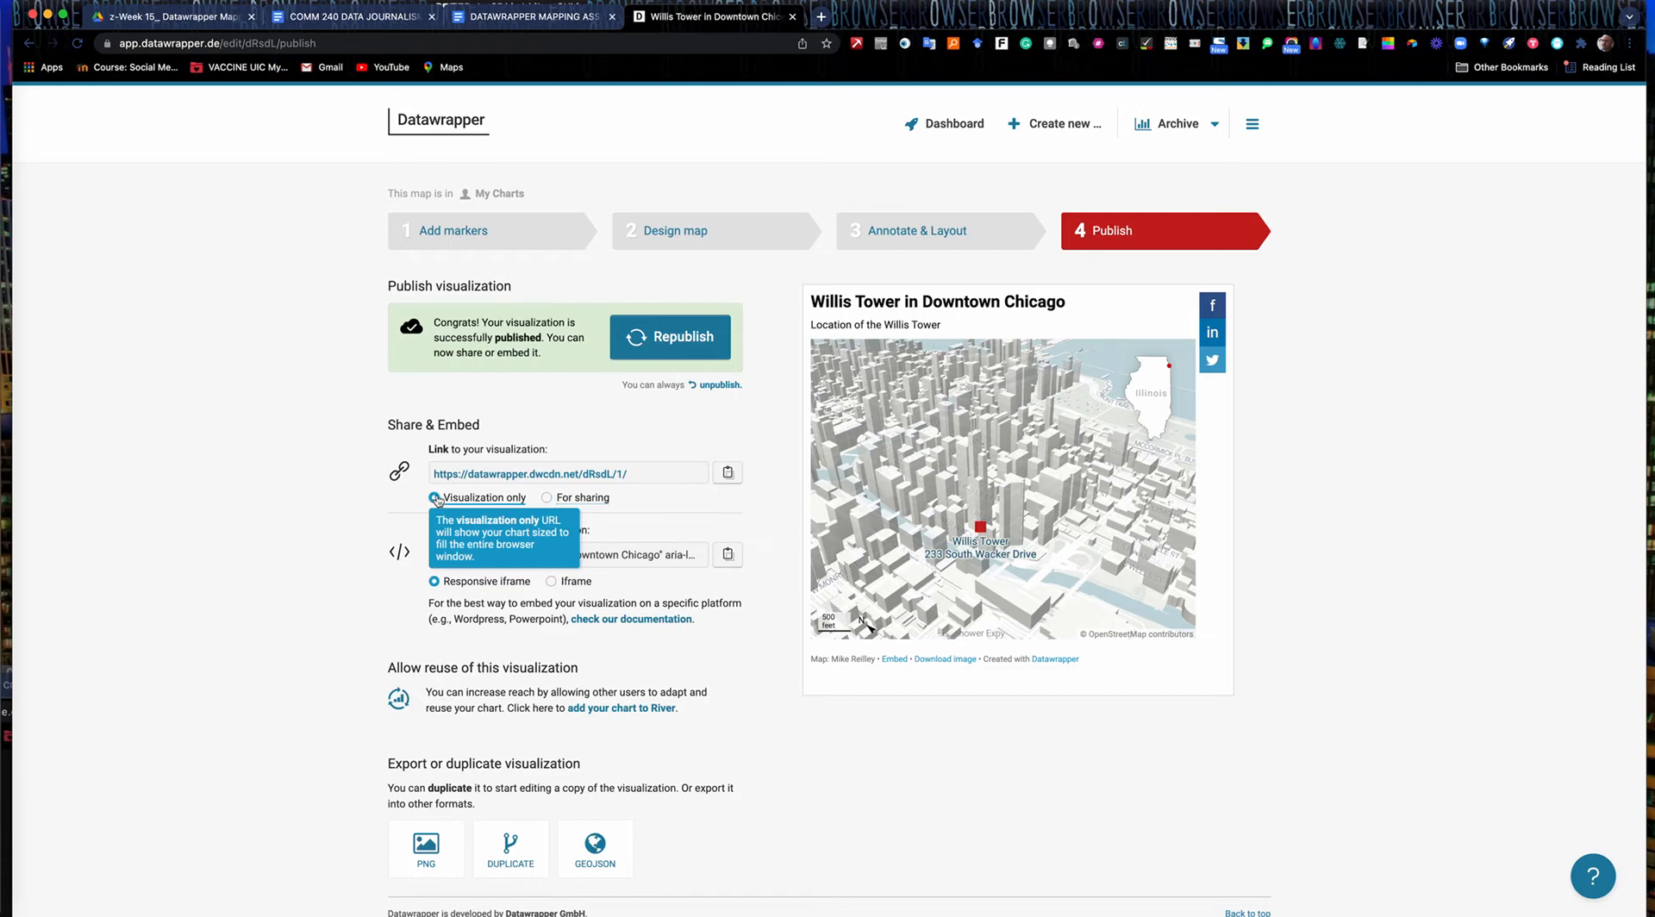
click(728, 475)
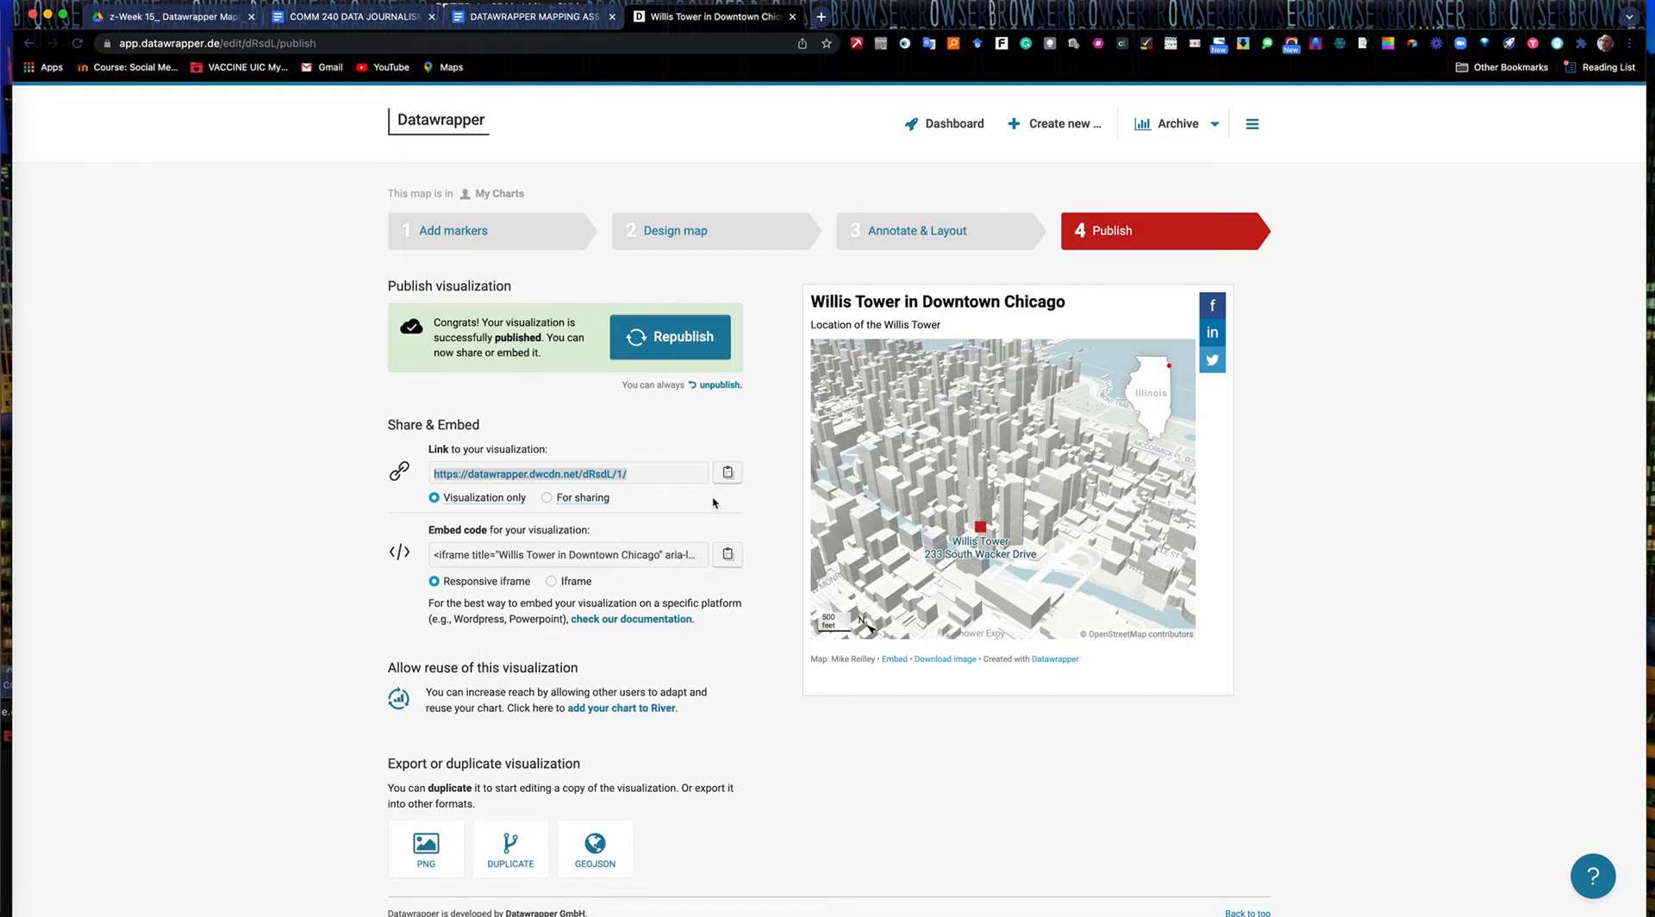
- Open Medium in a new browser tab and start a new story
click(822, 17)
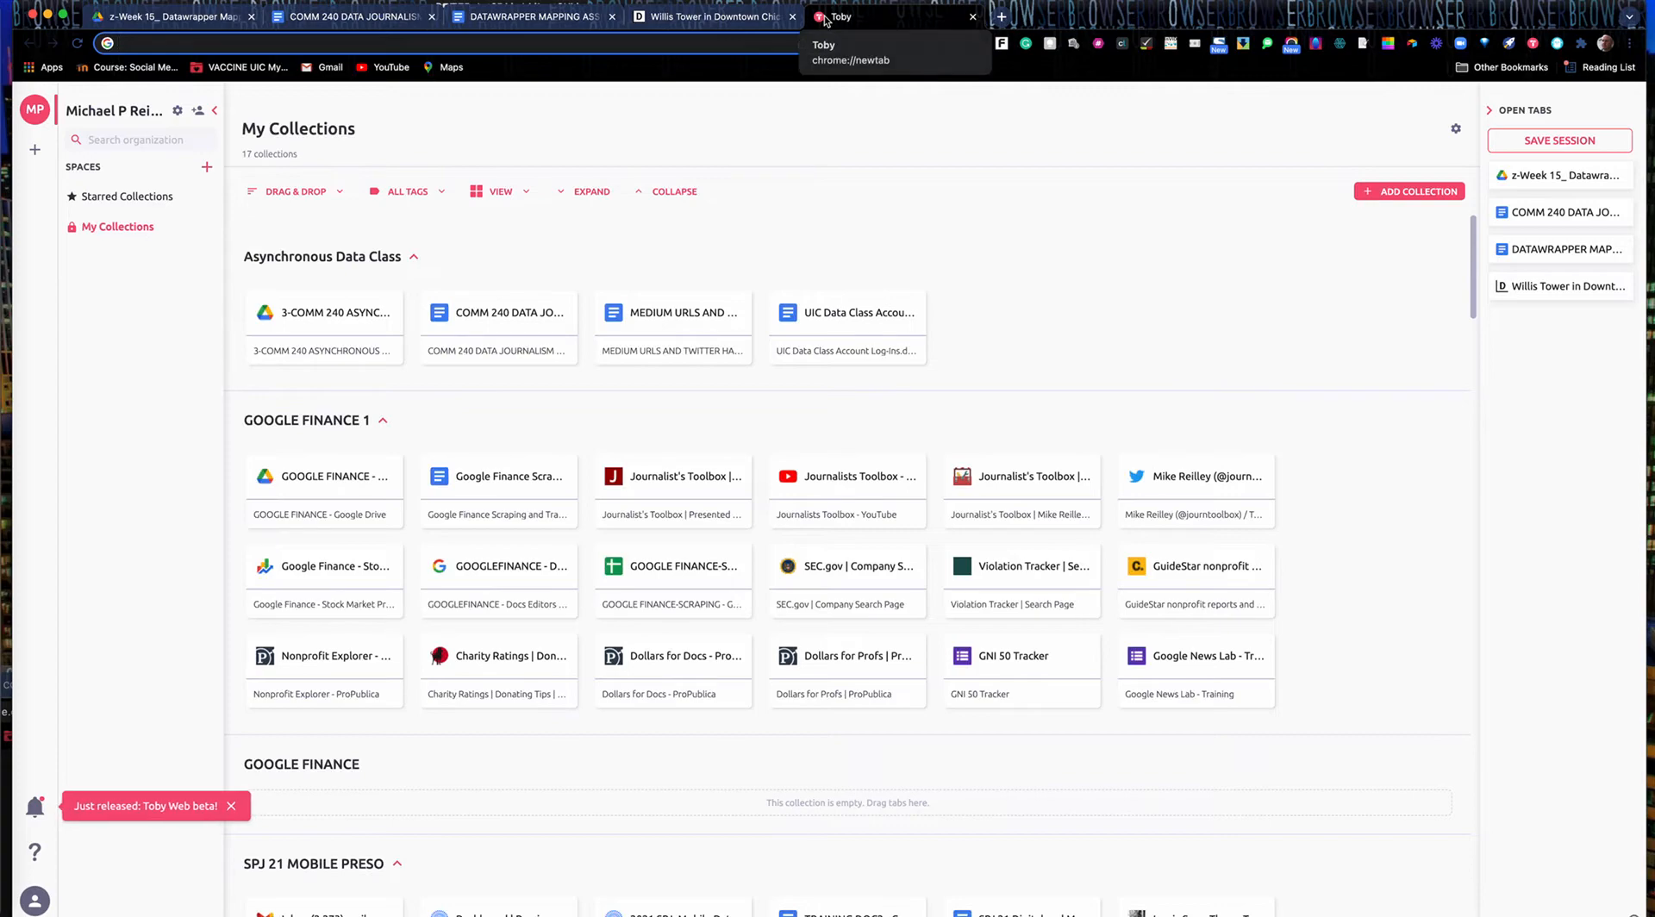
text(medium)
key(Return)
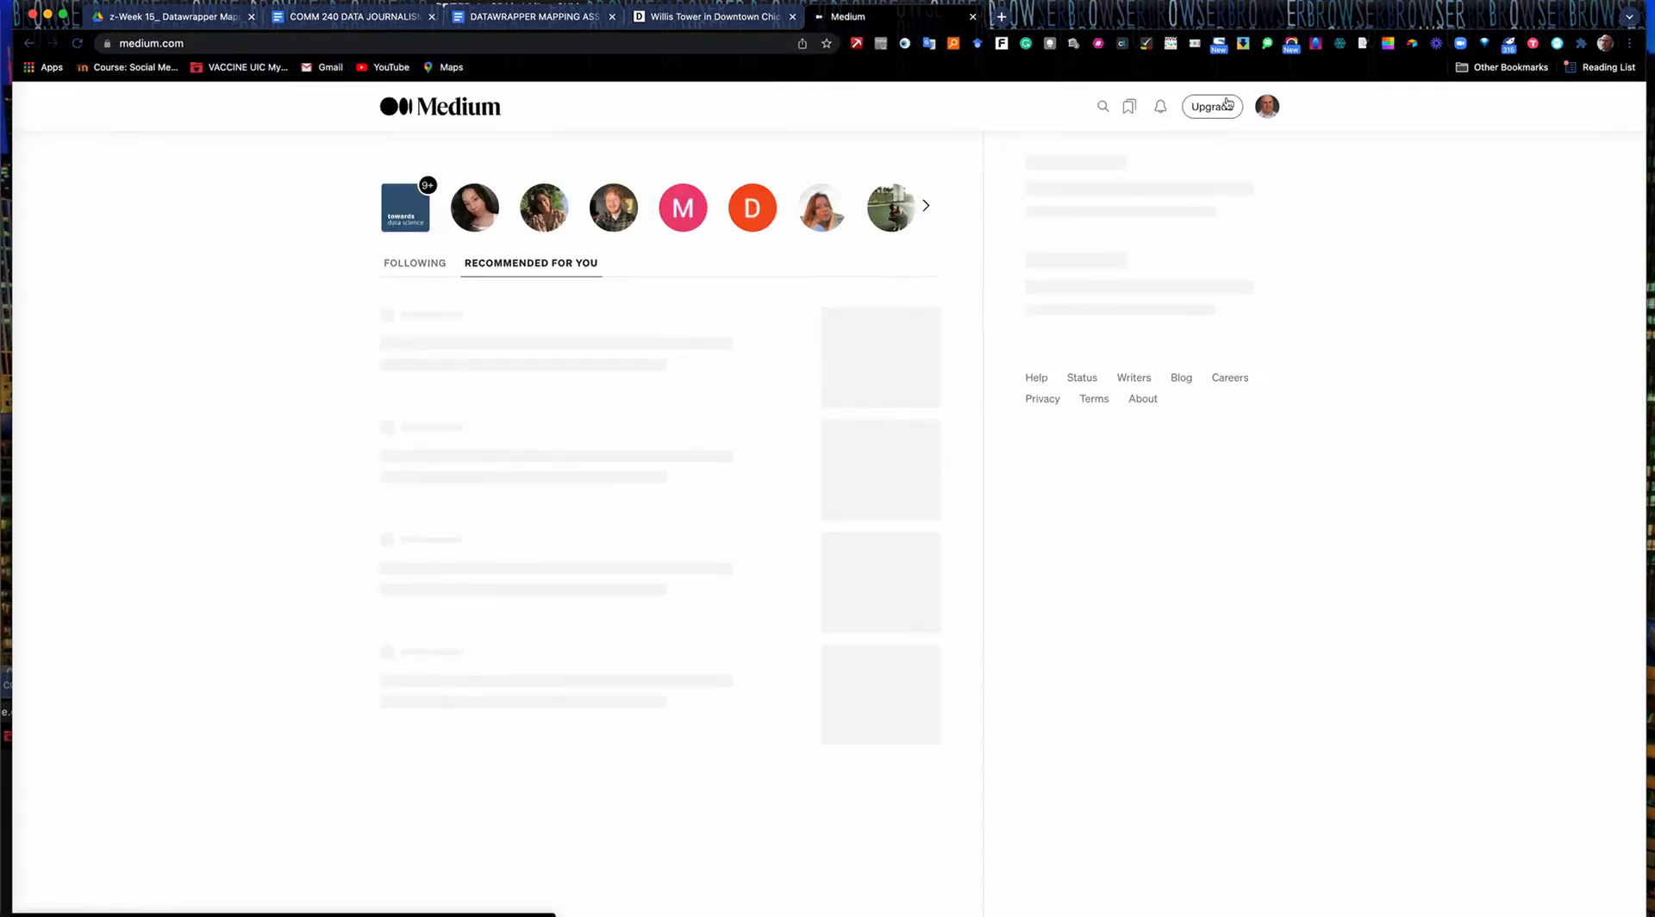
click(1267, 108)
click(1239, 230)
click(596, 184)
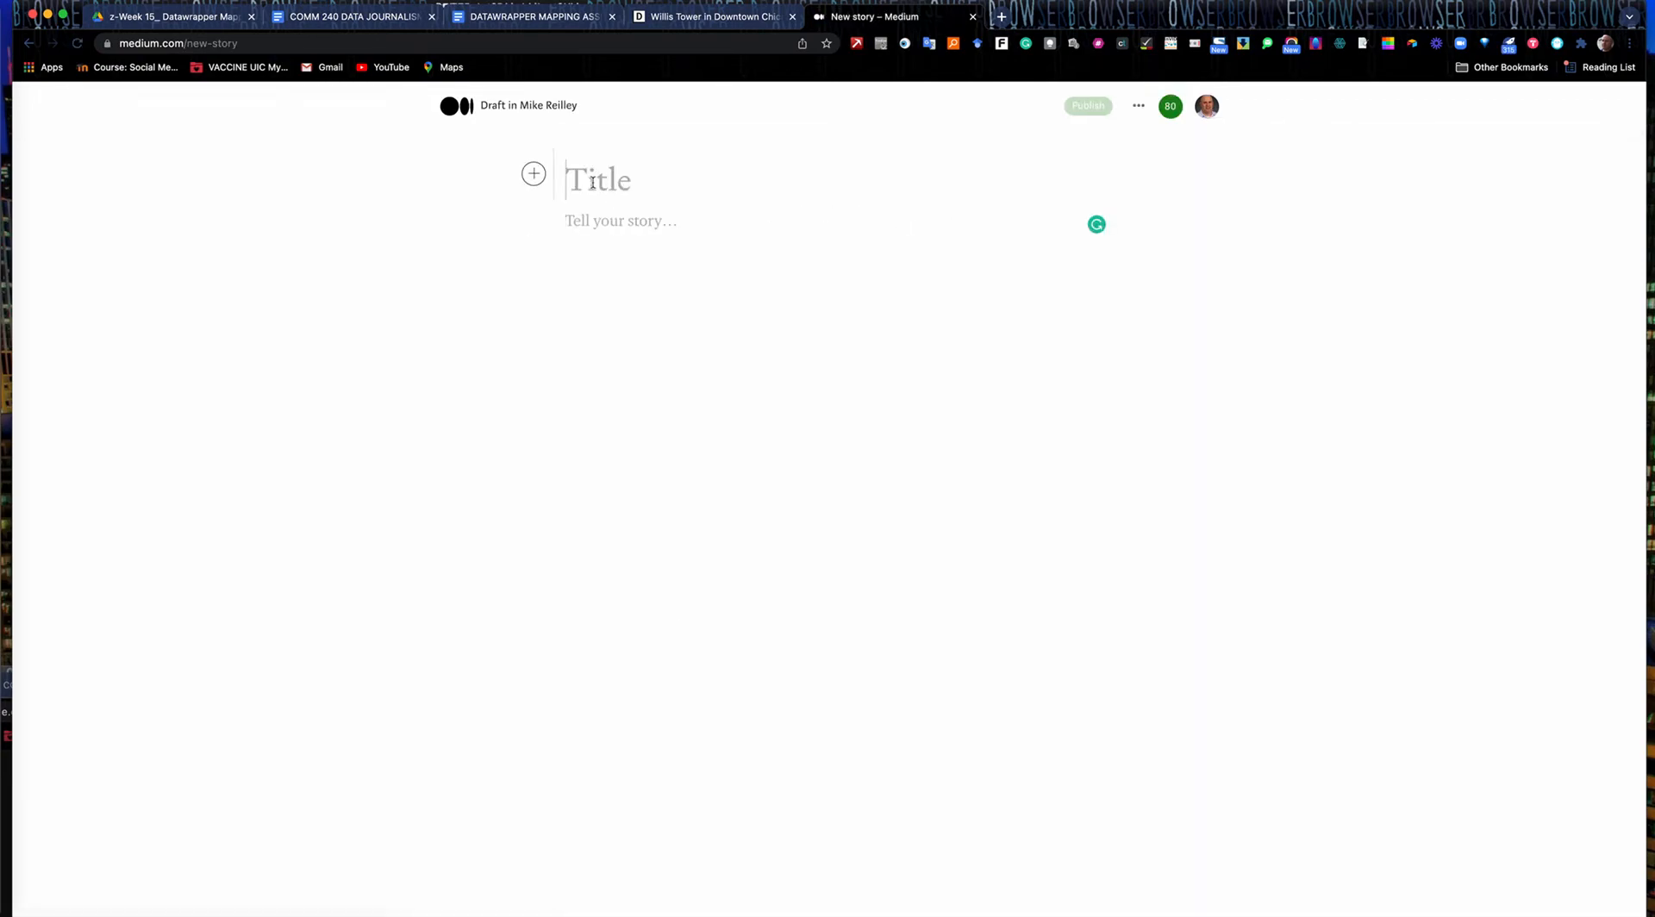
- Title the Medium story "Datawrapper Mapping" and embed the published Willis Tower map below the title using the copied link
text(Datawrapper M)
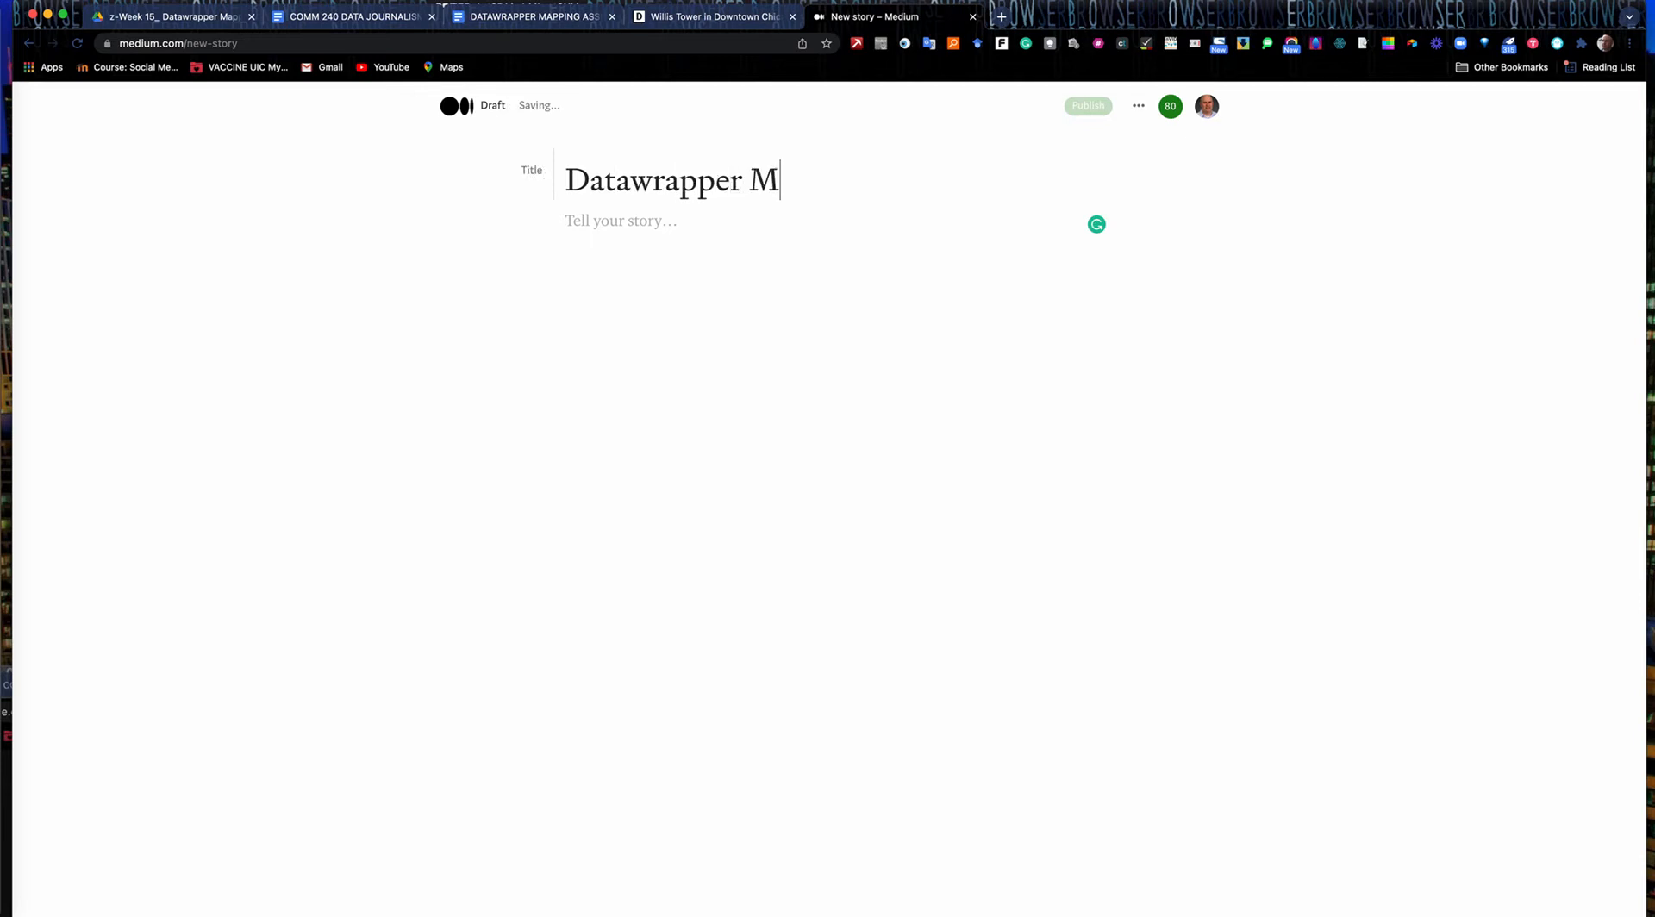
text(apping)
key(Return)
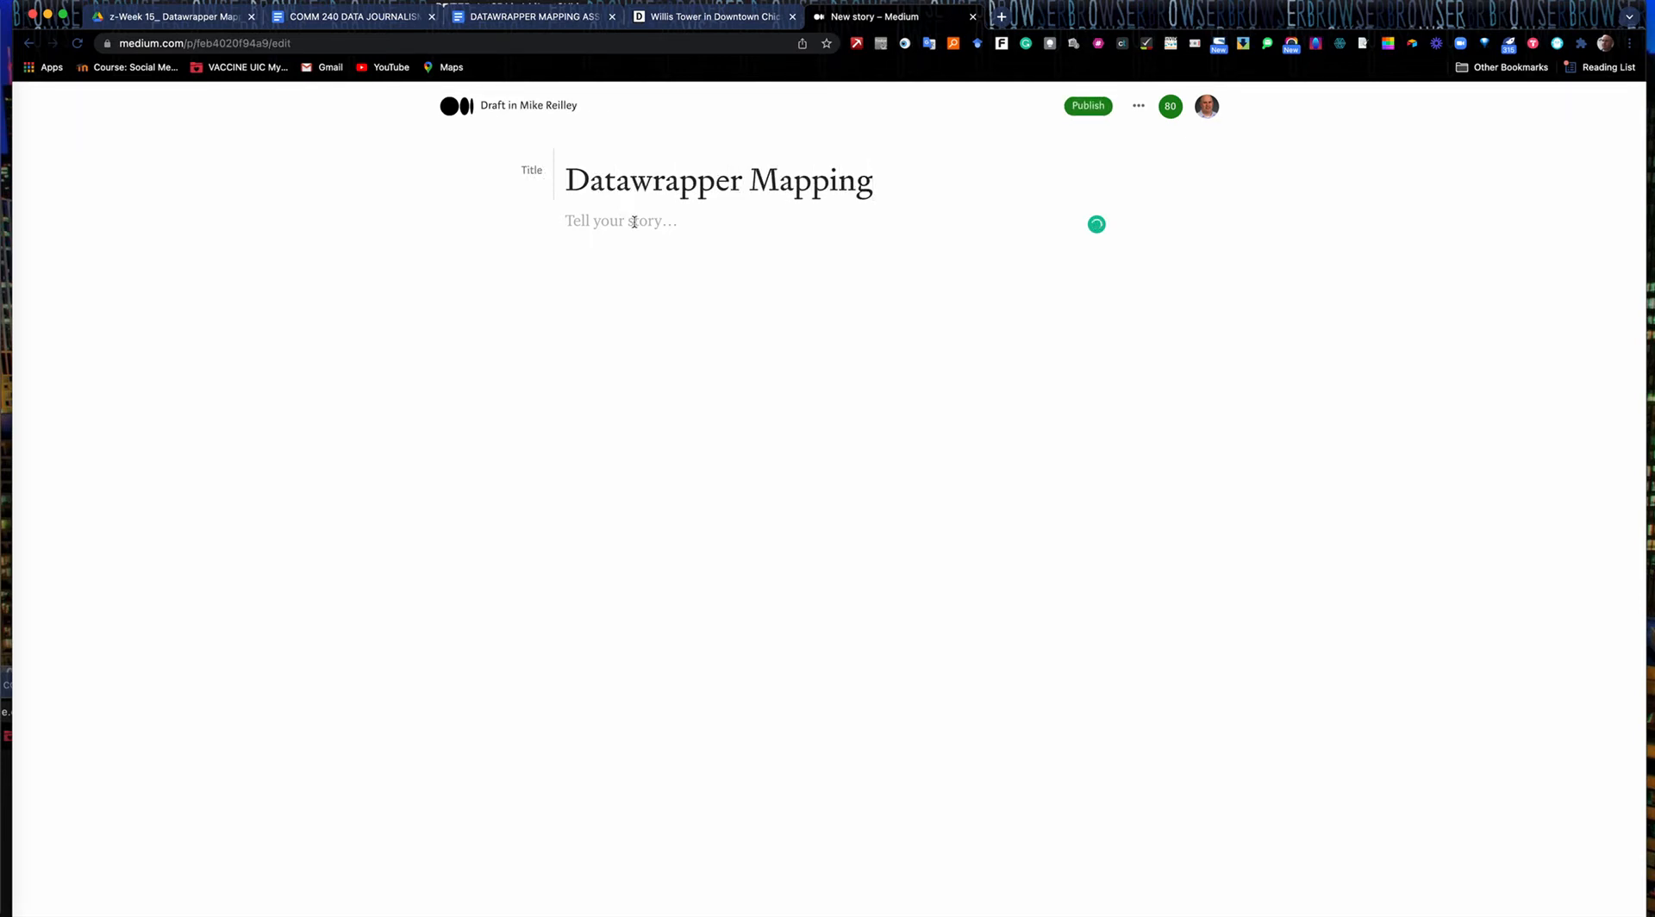
click(531, 221)
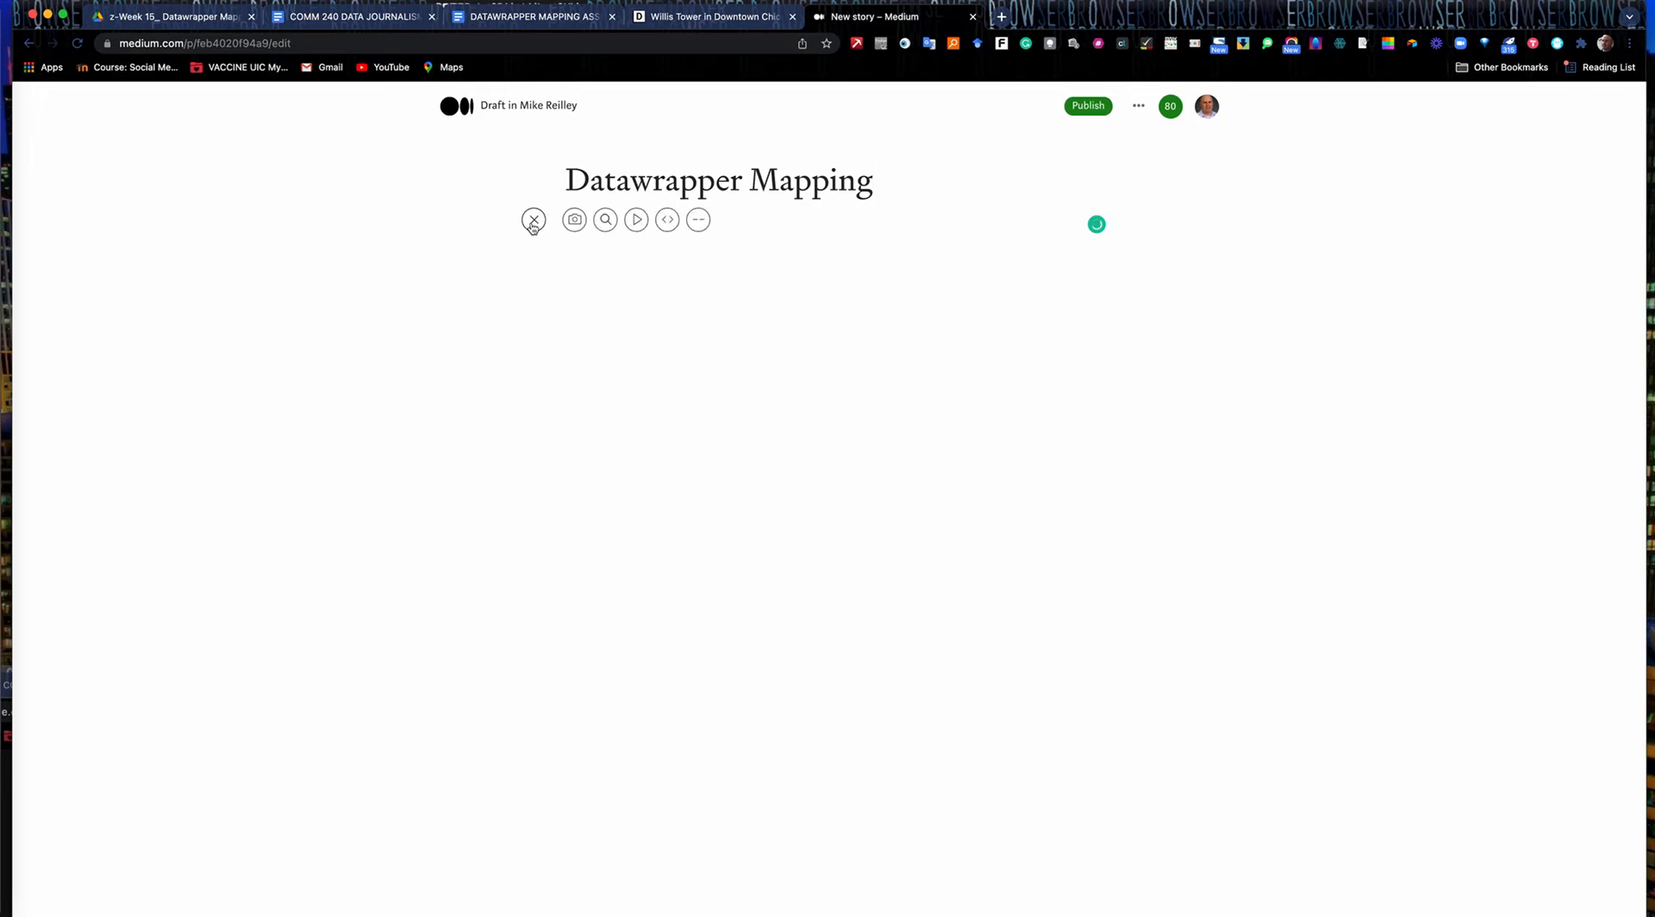
click(667, 221)
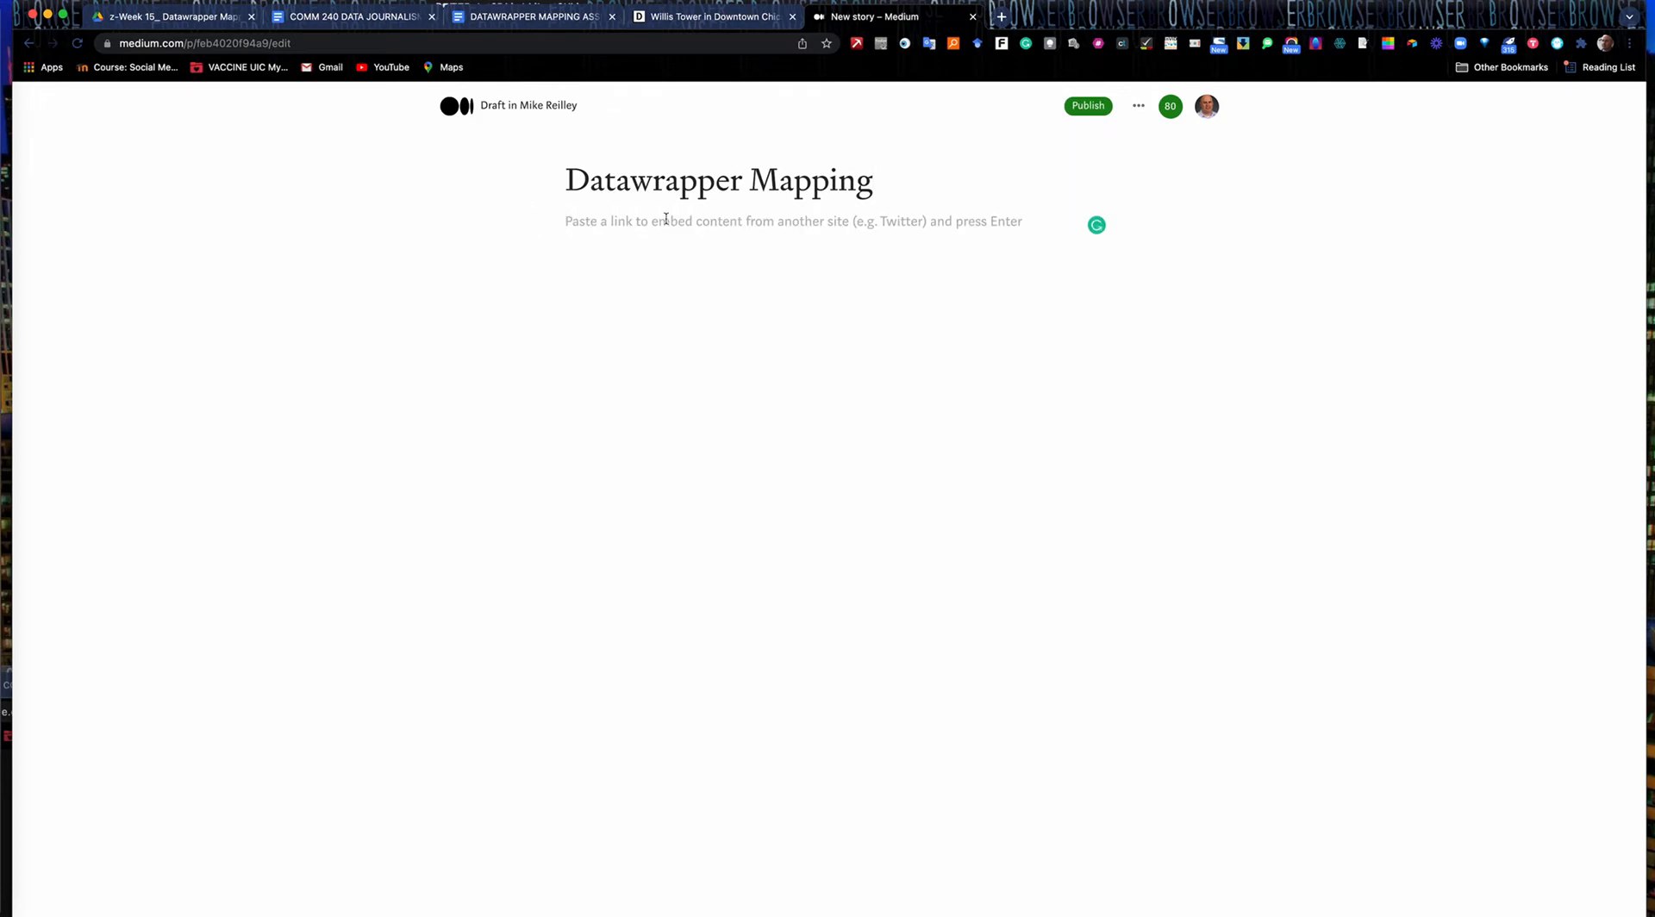
key(super+v)
key(Return)
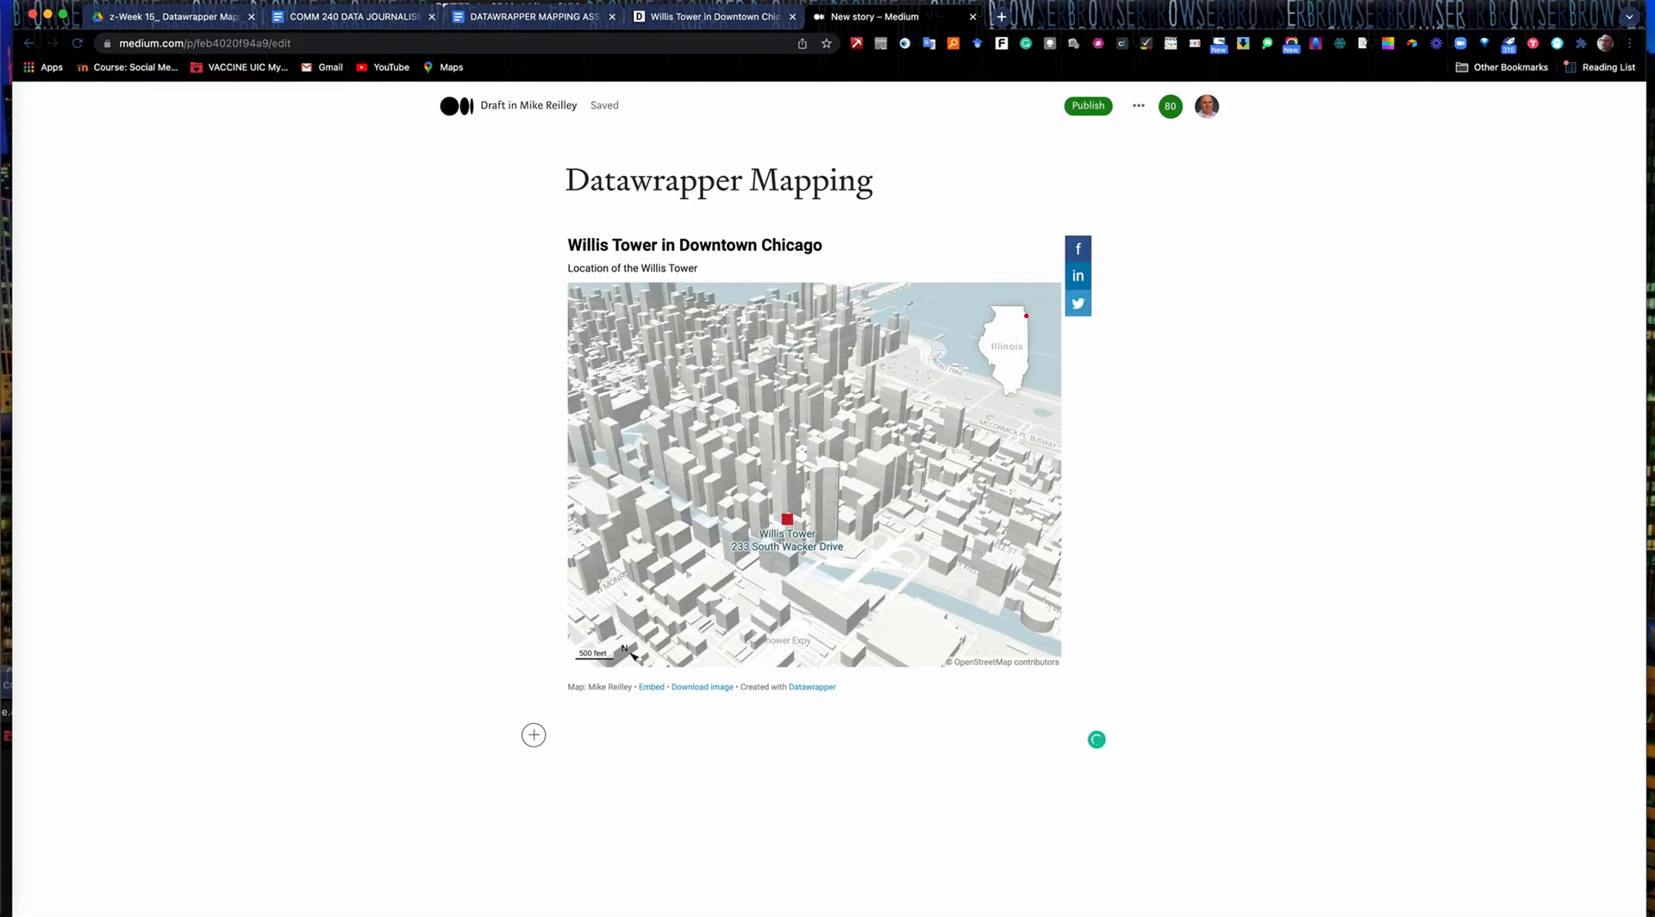
- Switch to the Week 15 Datawrapper Mapping folder in Google Drive and open the coronacasesbystateJH031520 spreadsheet
click(686, 17)
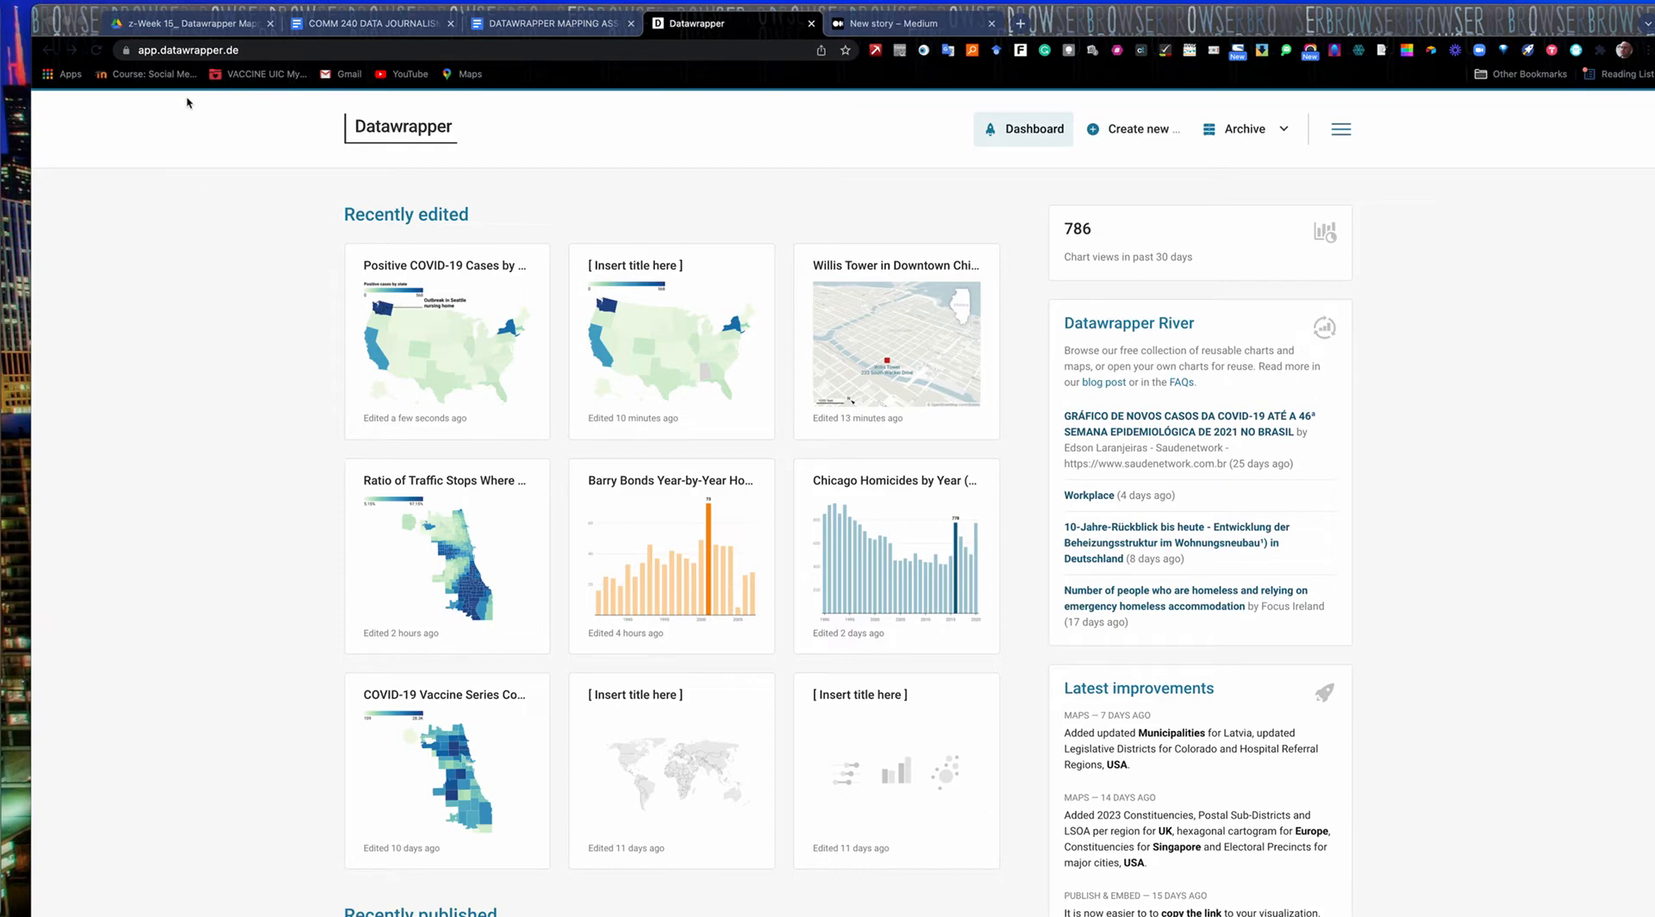
click(213, 26)
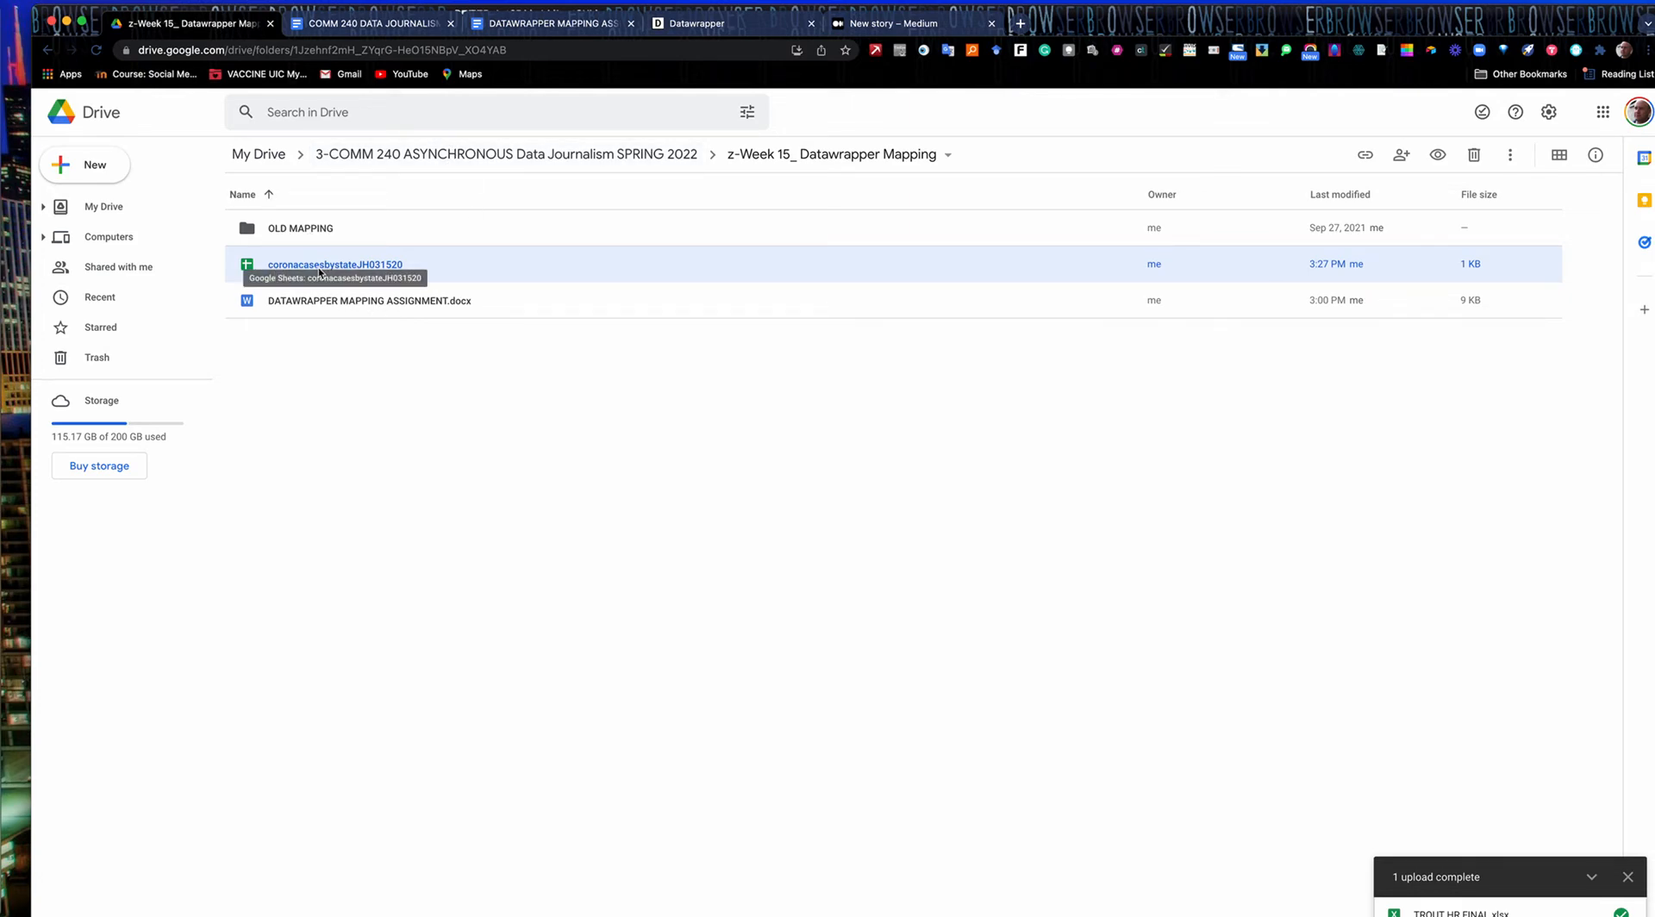
double_click(319, 267)
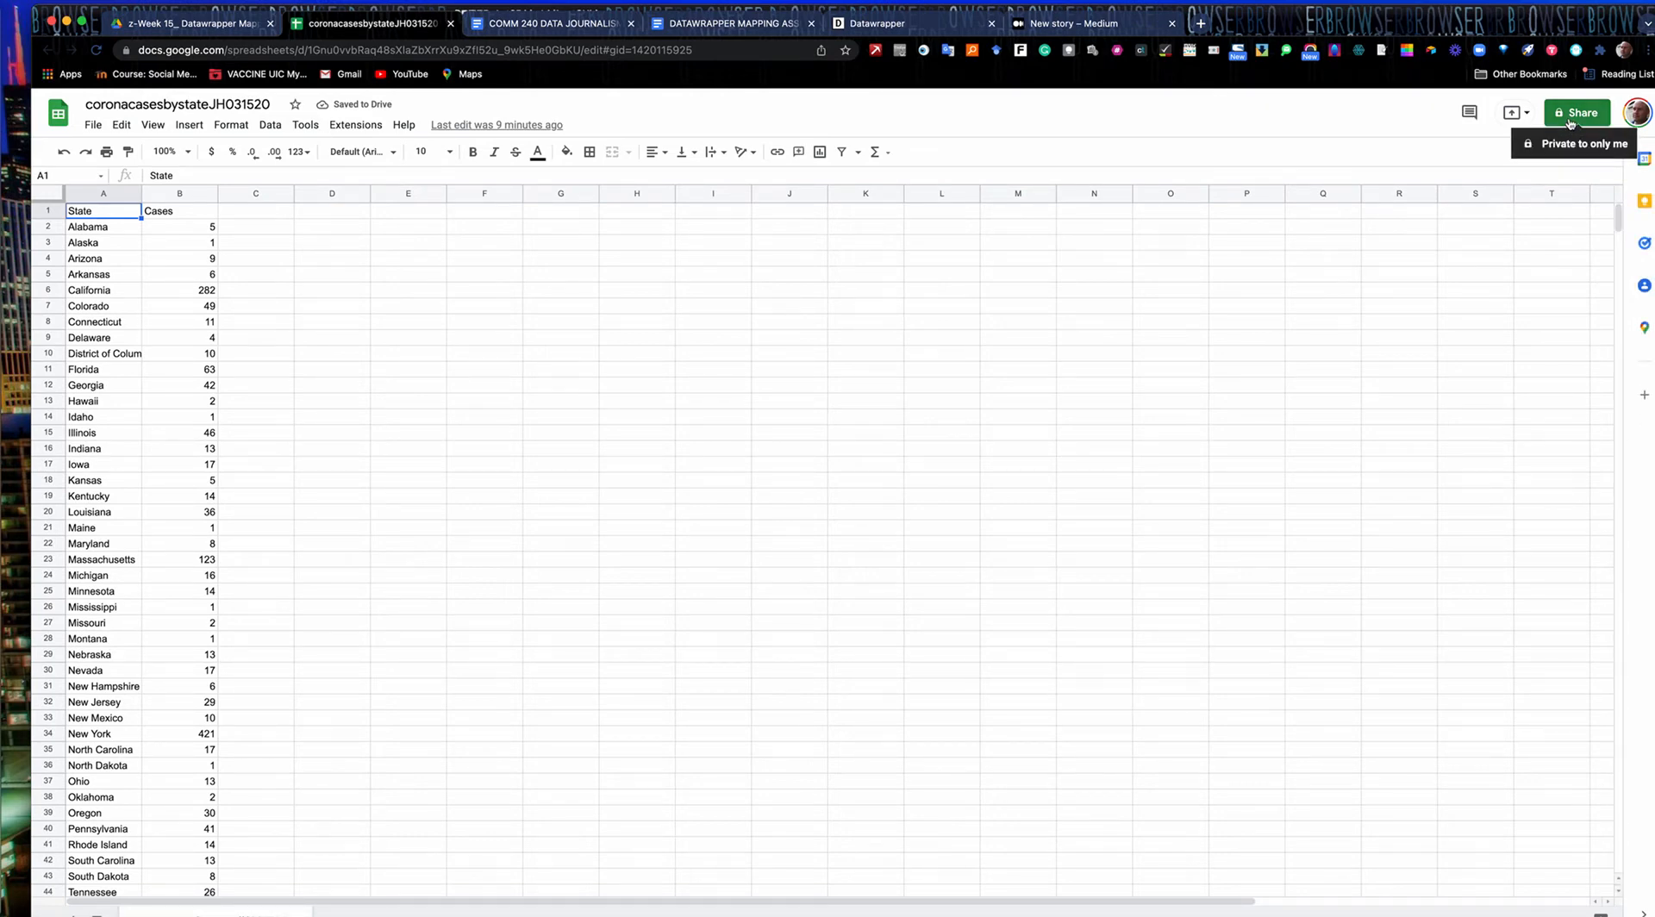
- Review the file formats available for downloading the coronavirus cases spreadsheet, without downloading it
click(94, 126)
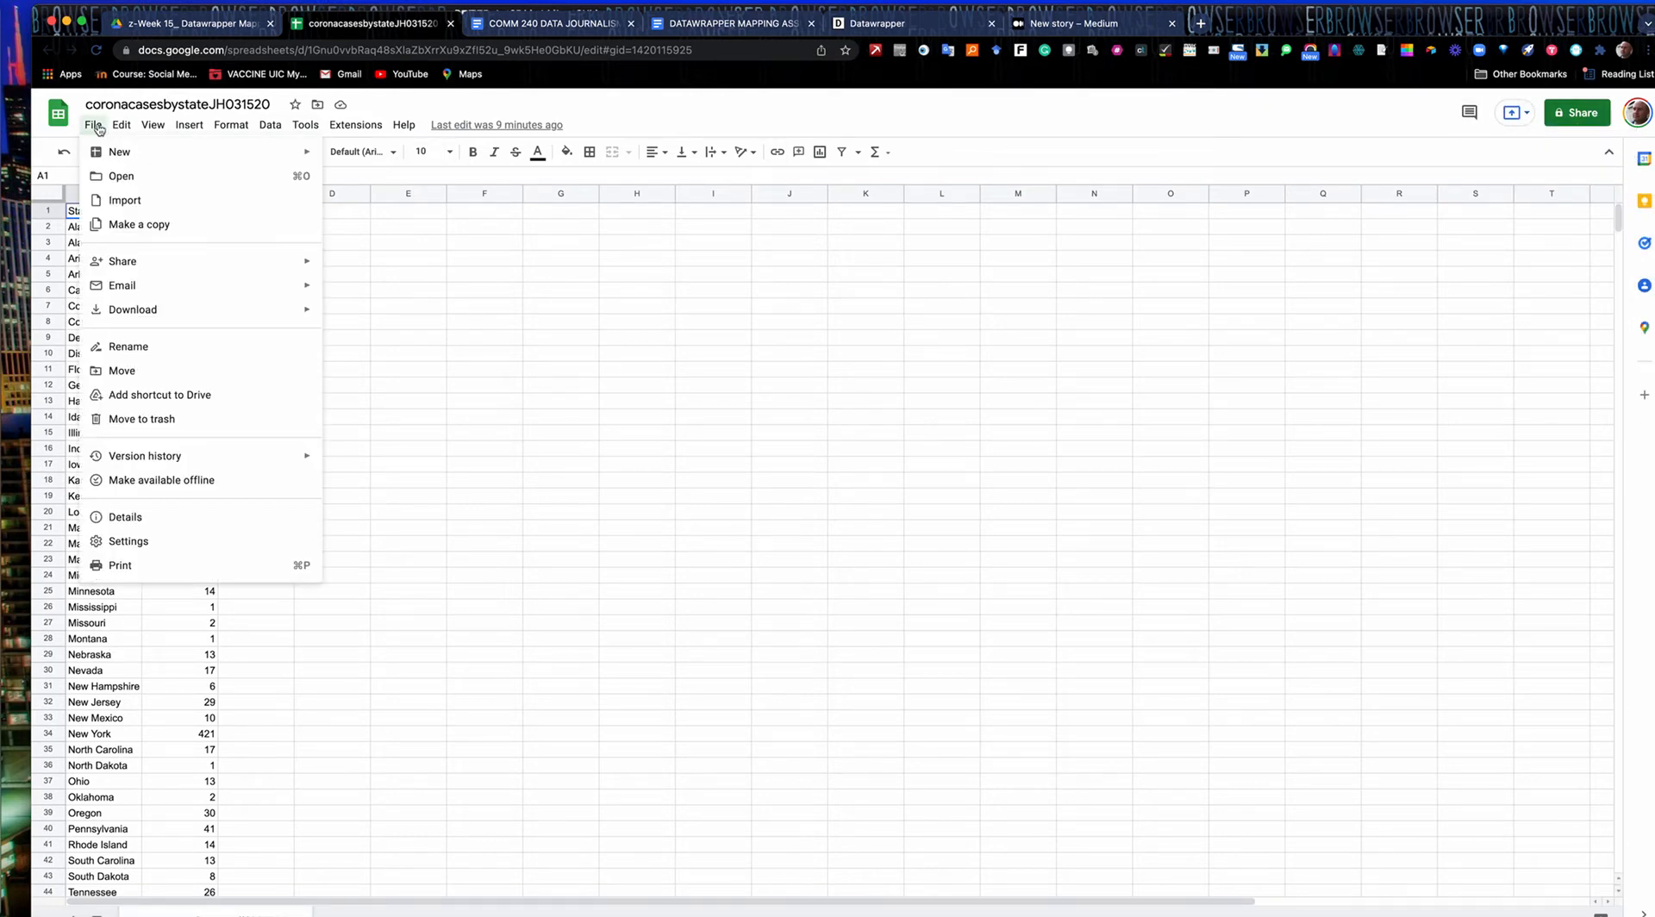
mouse_move(133, 310)
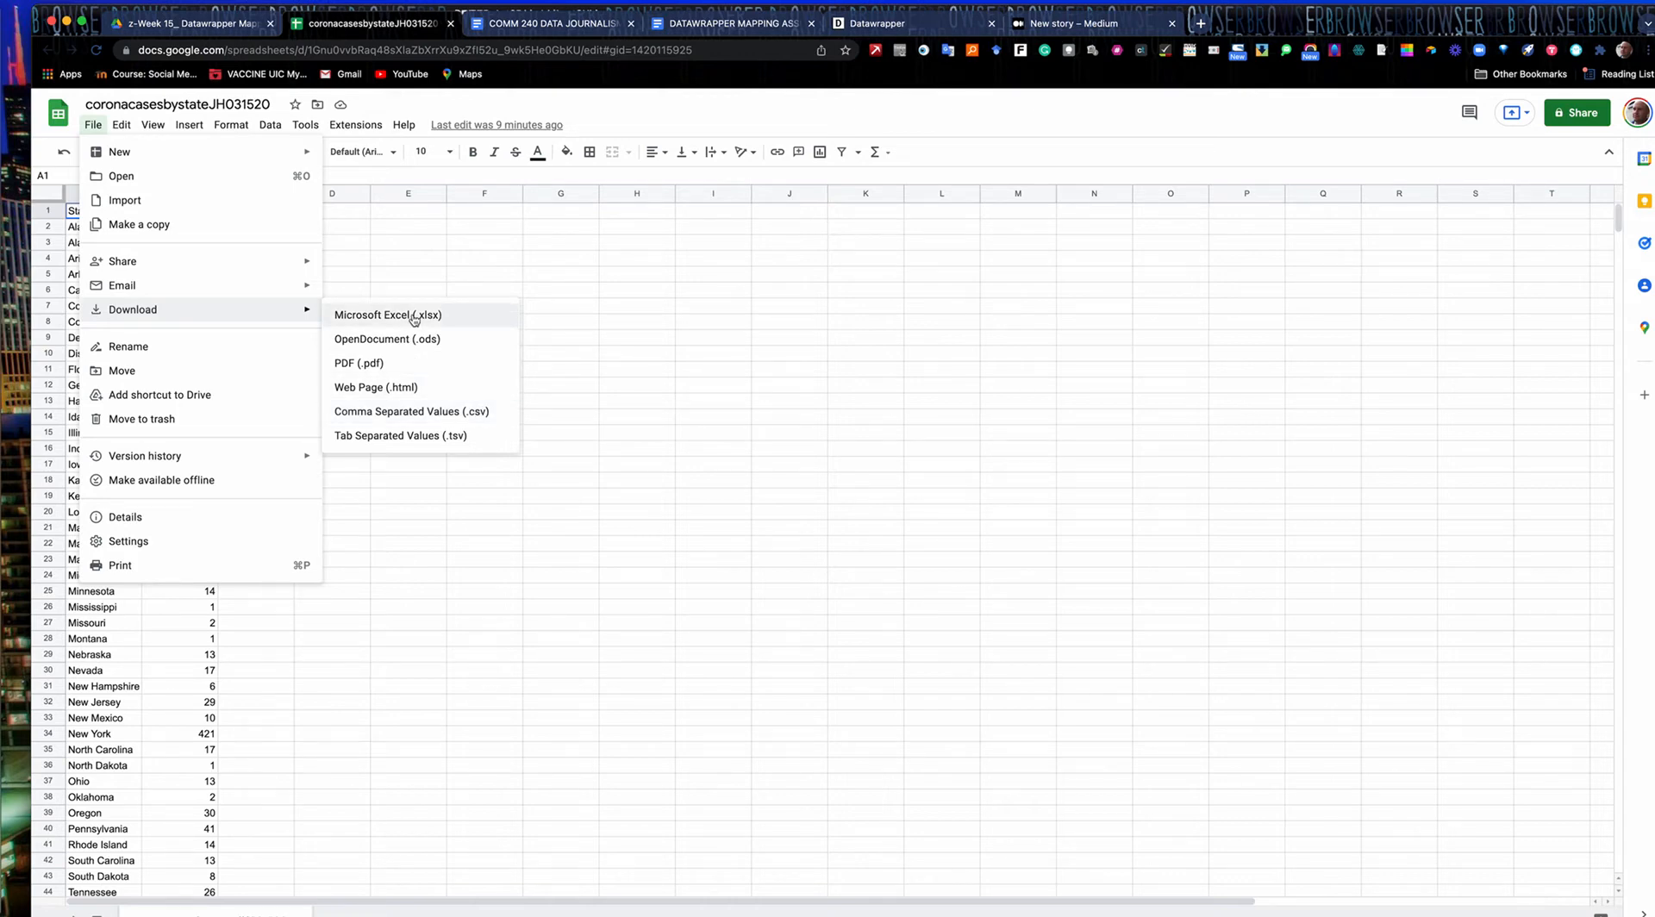
click(775, 112)
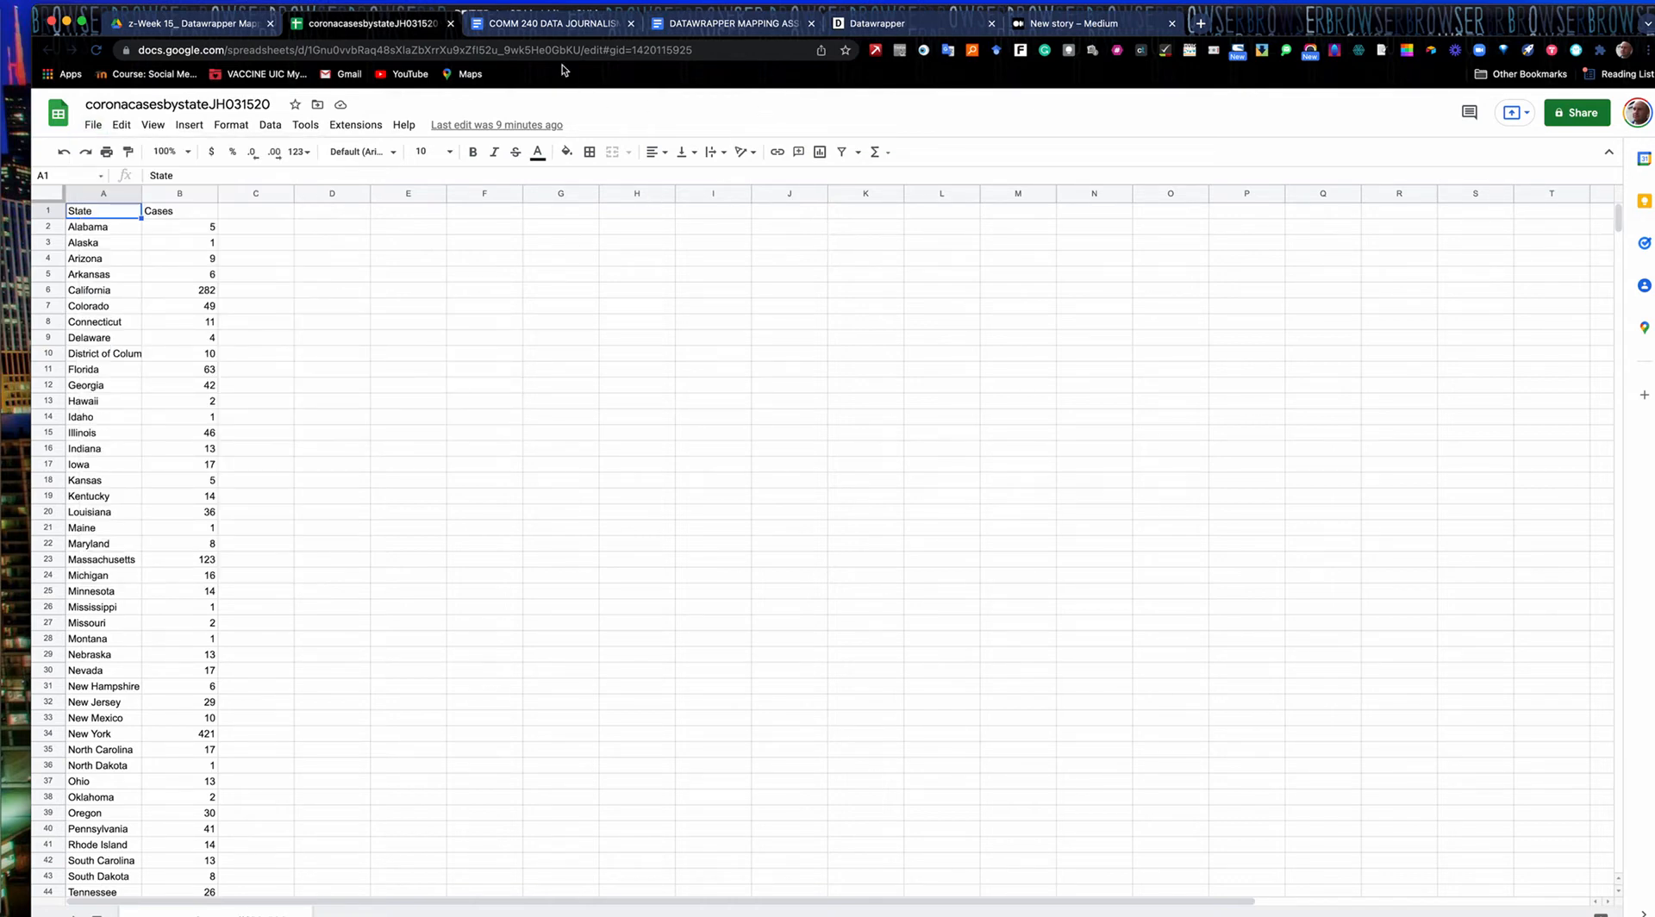
- Switch back to Datawrapper and create a new choropleth map
click(867, 29)
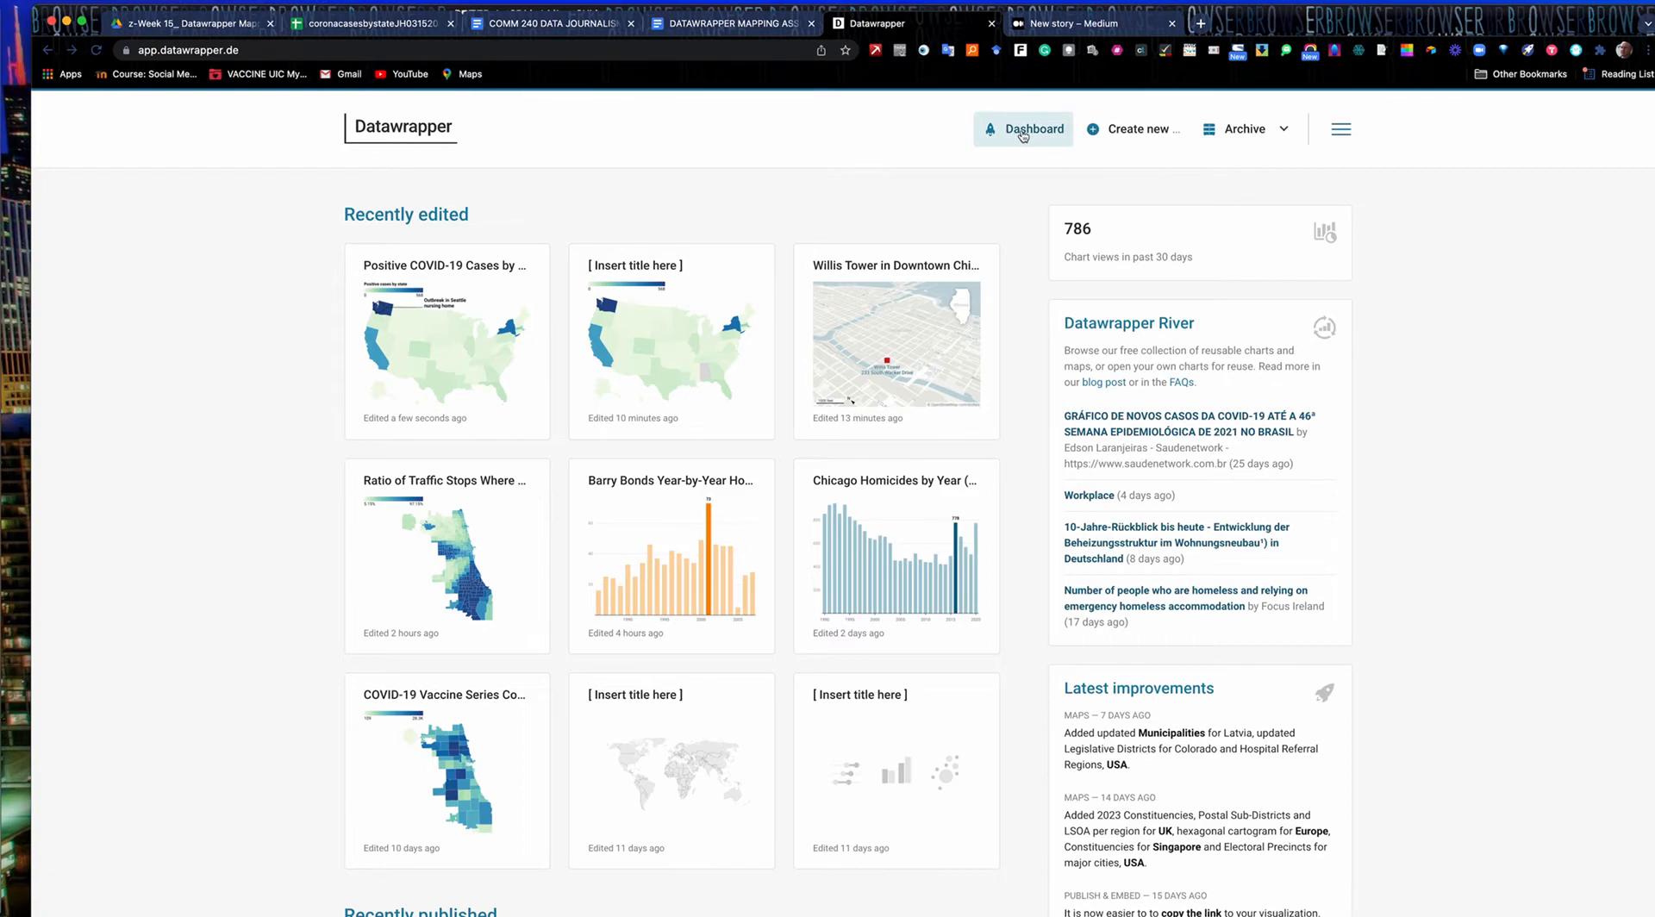
click(1122, 133)
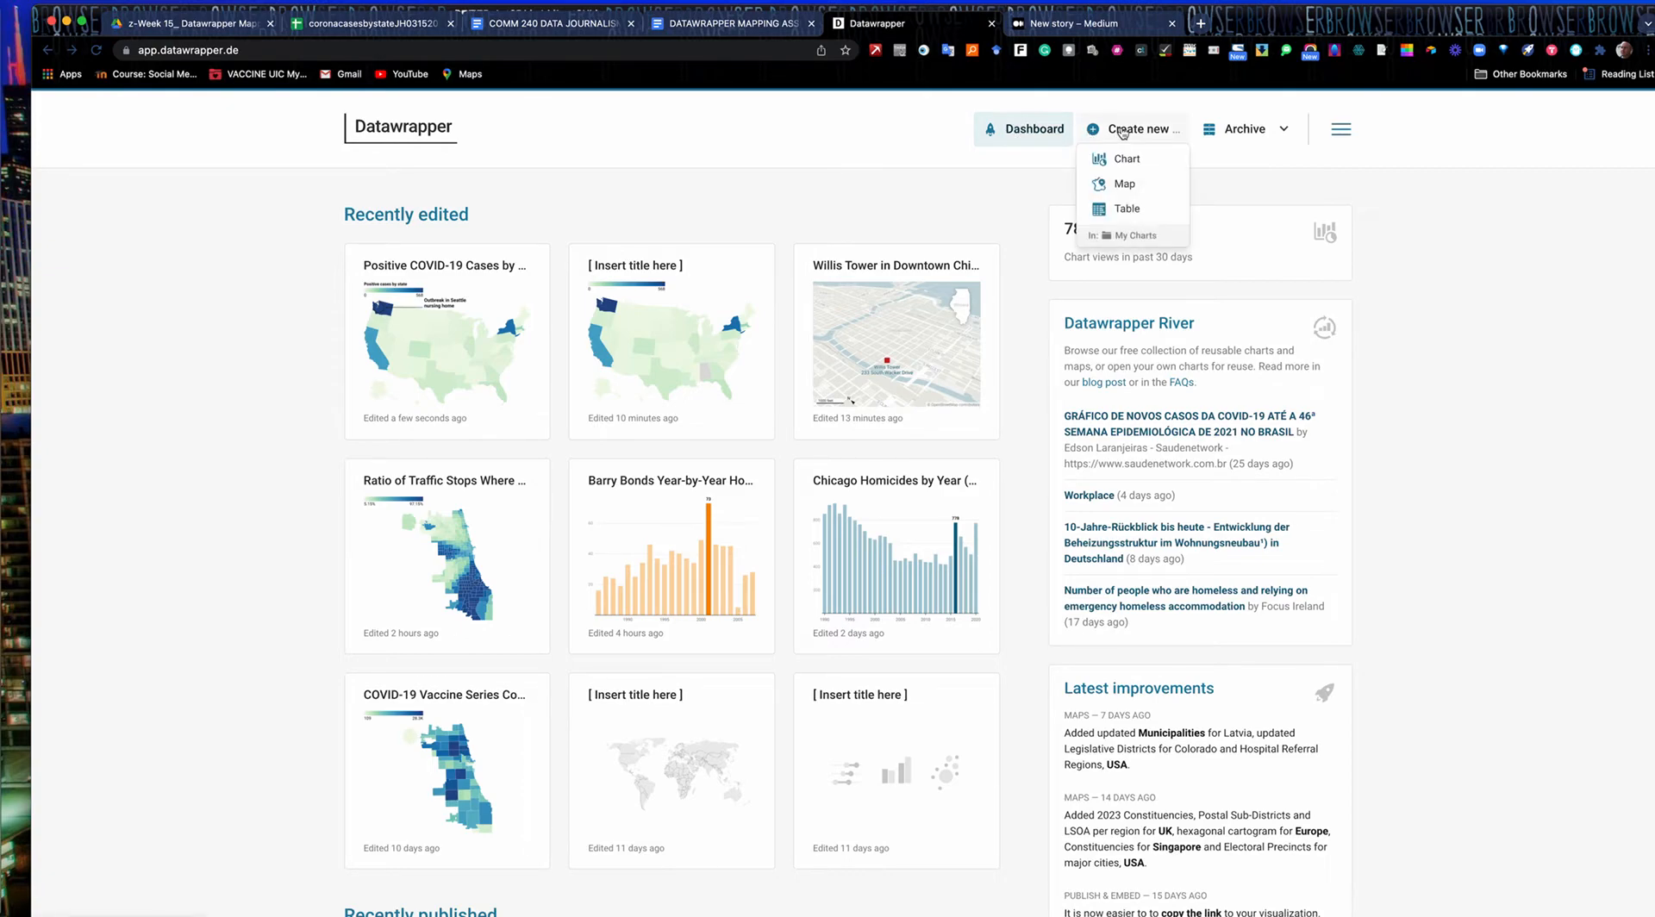
click(1121, 185)
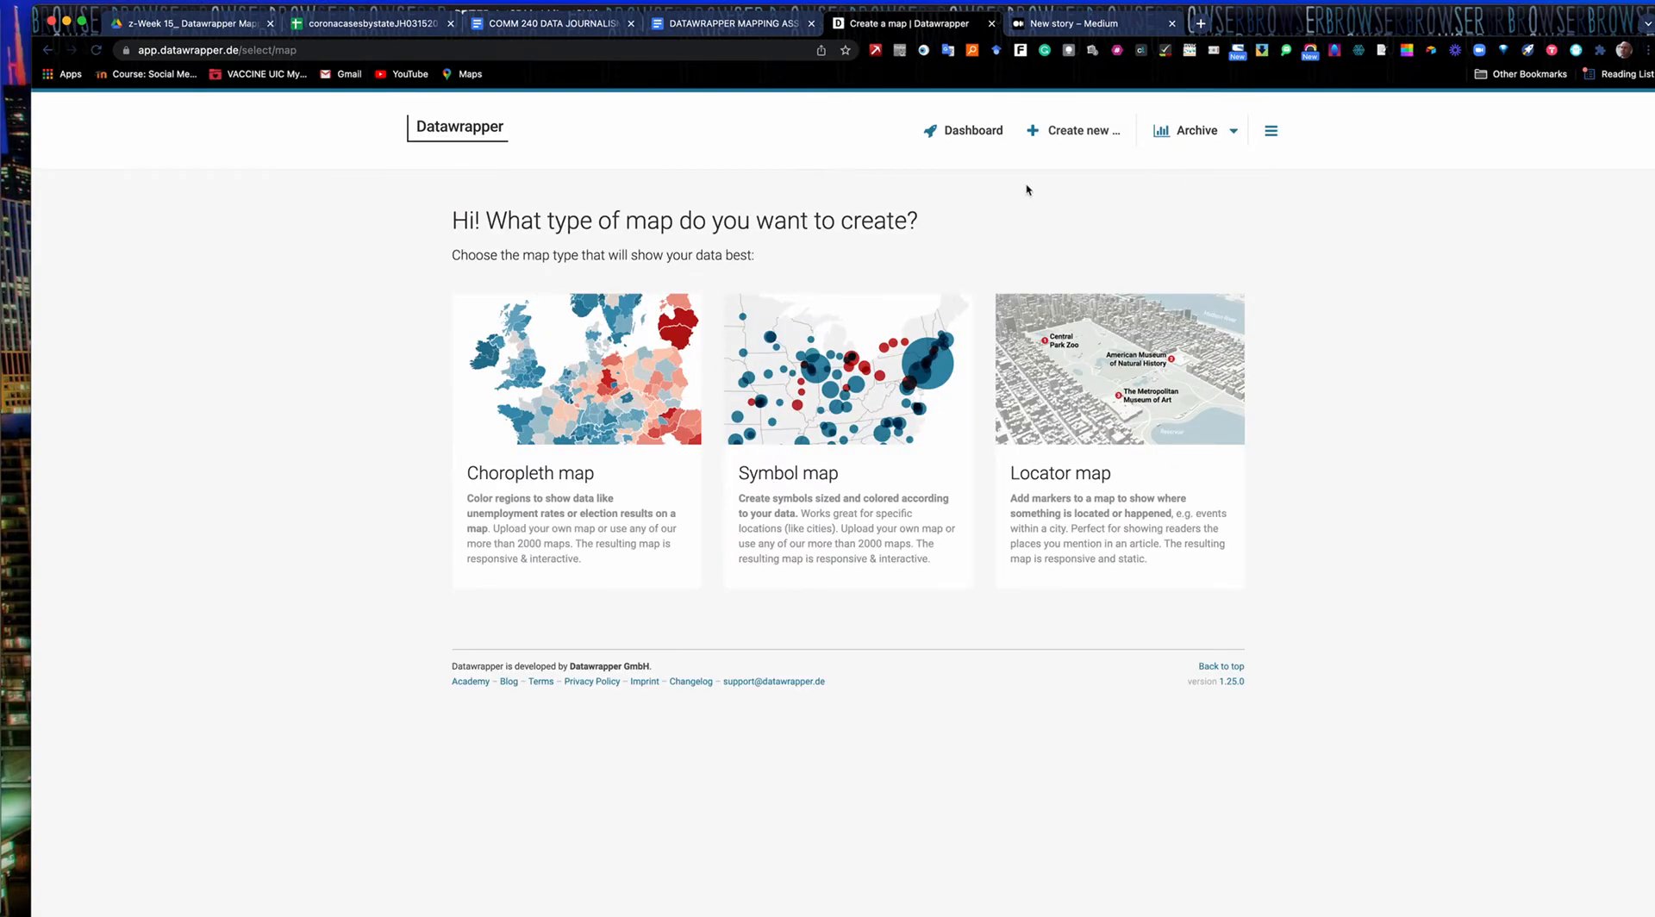
click(535, 480)
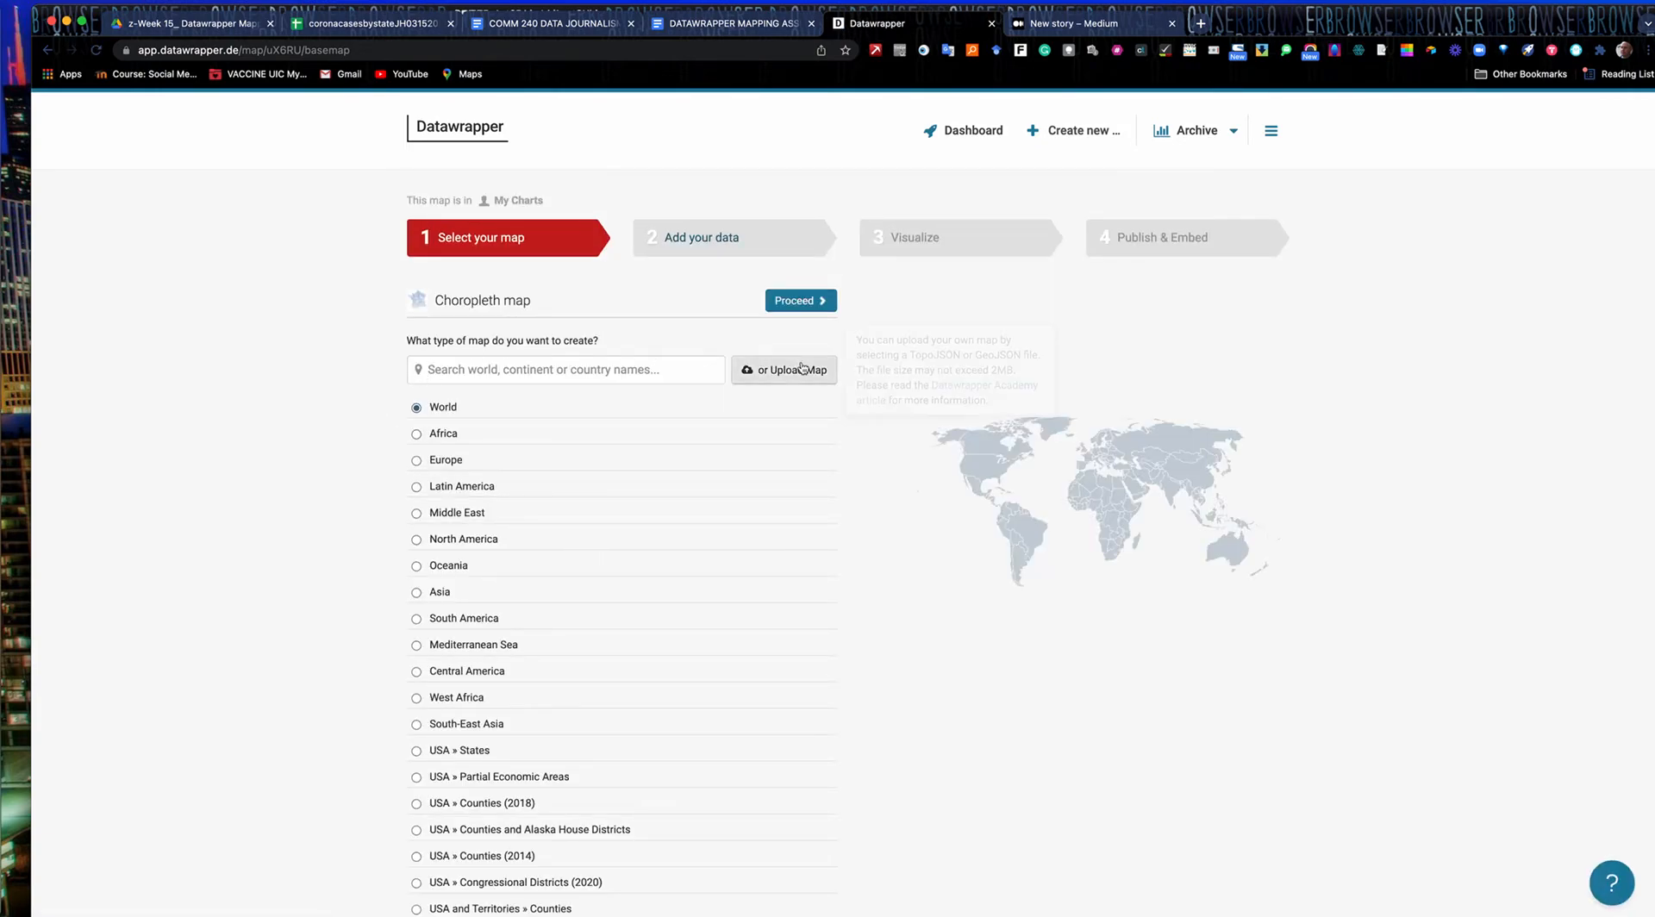
- Look through the list of base maps available for the choropleth map
scroll(461, 504, down, 15)
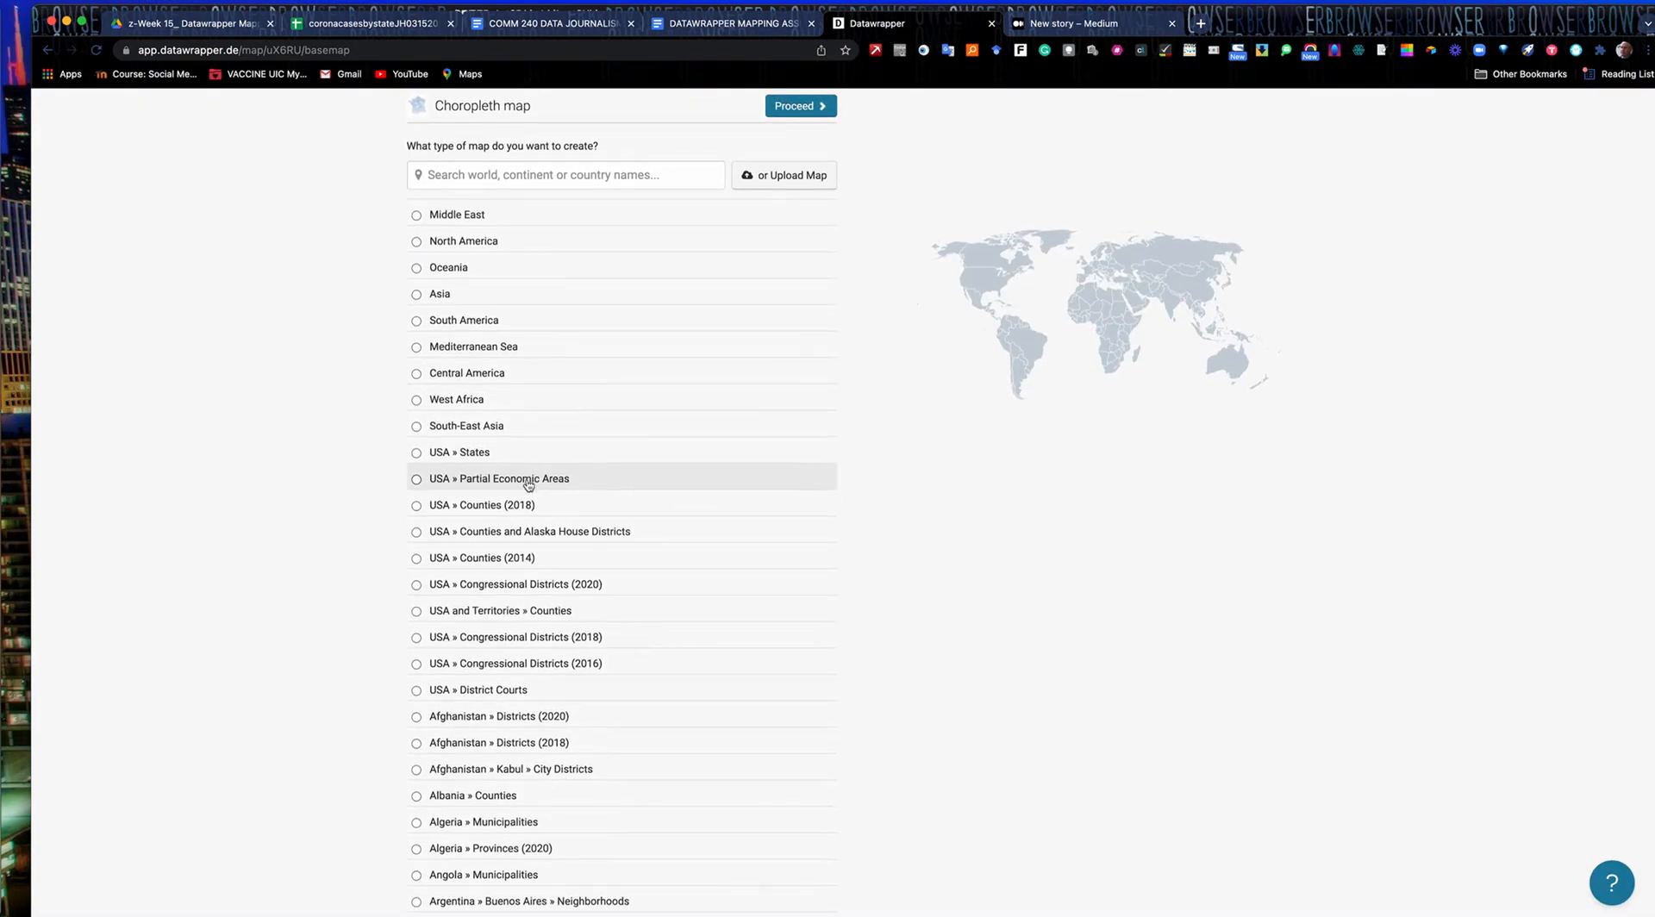
scroll(526, 486, down, 15)
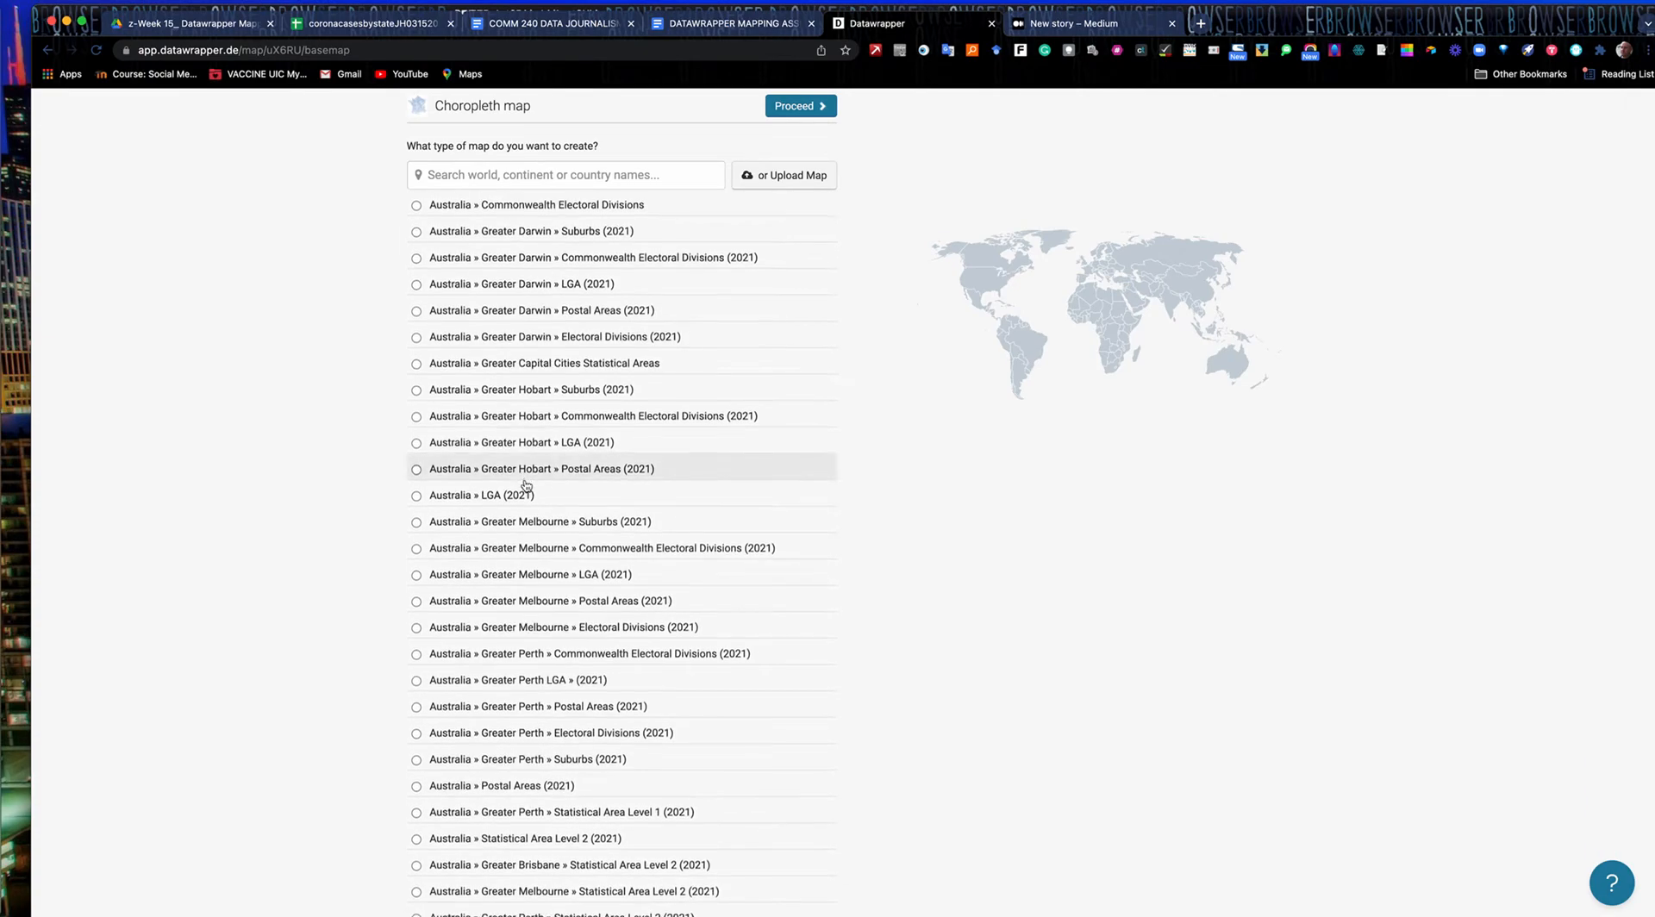
scroll(526, 486, down, 2)
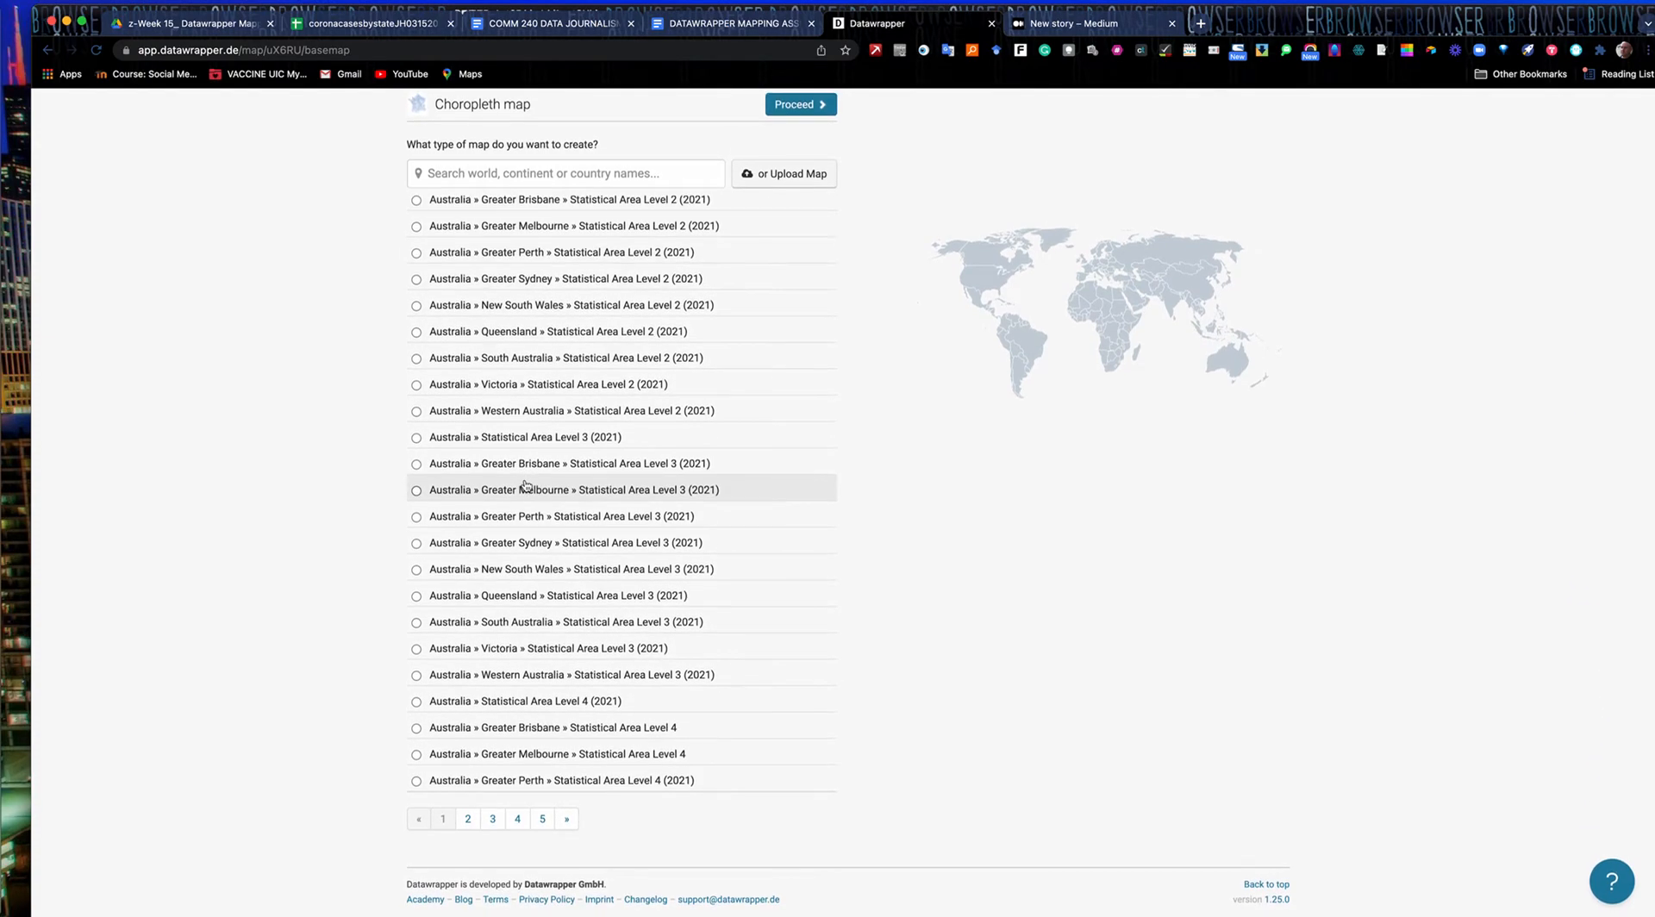
scroll(517, 569, up, 10)
scroll(565, 565, up, 10)
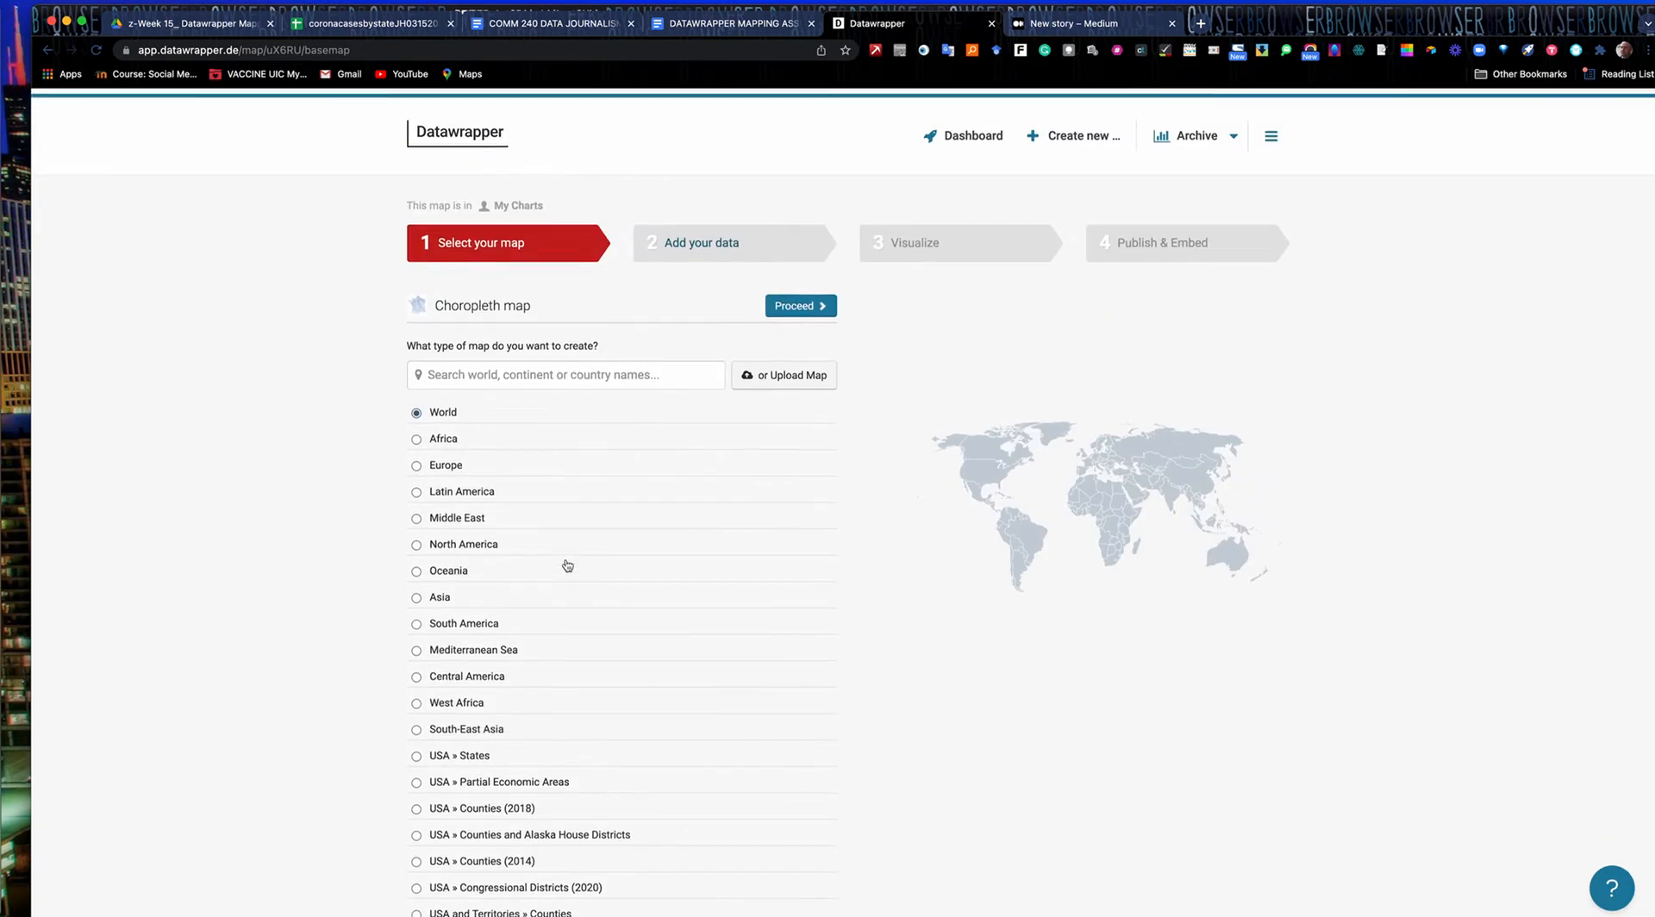
- Choose USA » States as the choropleth's base map and proceed to adding the data
scroll(567, 566, down, 4)
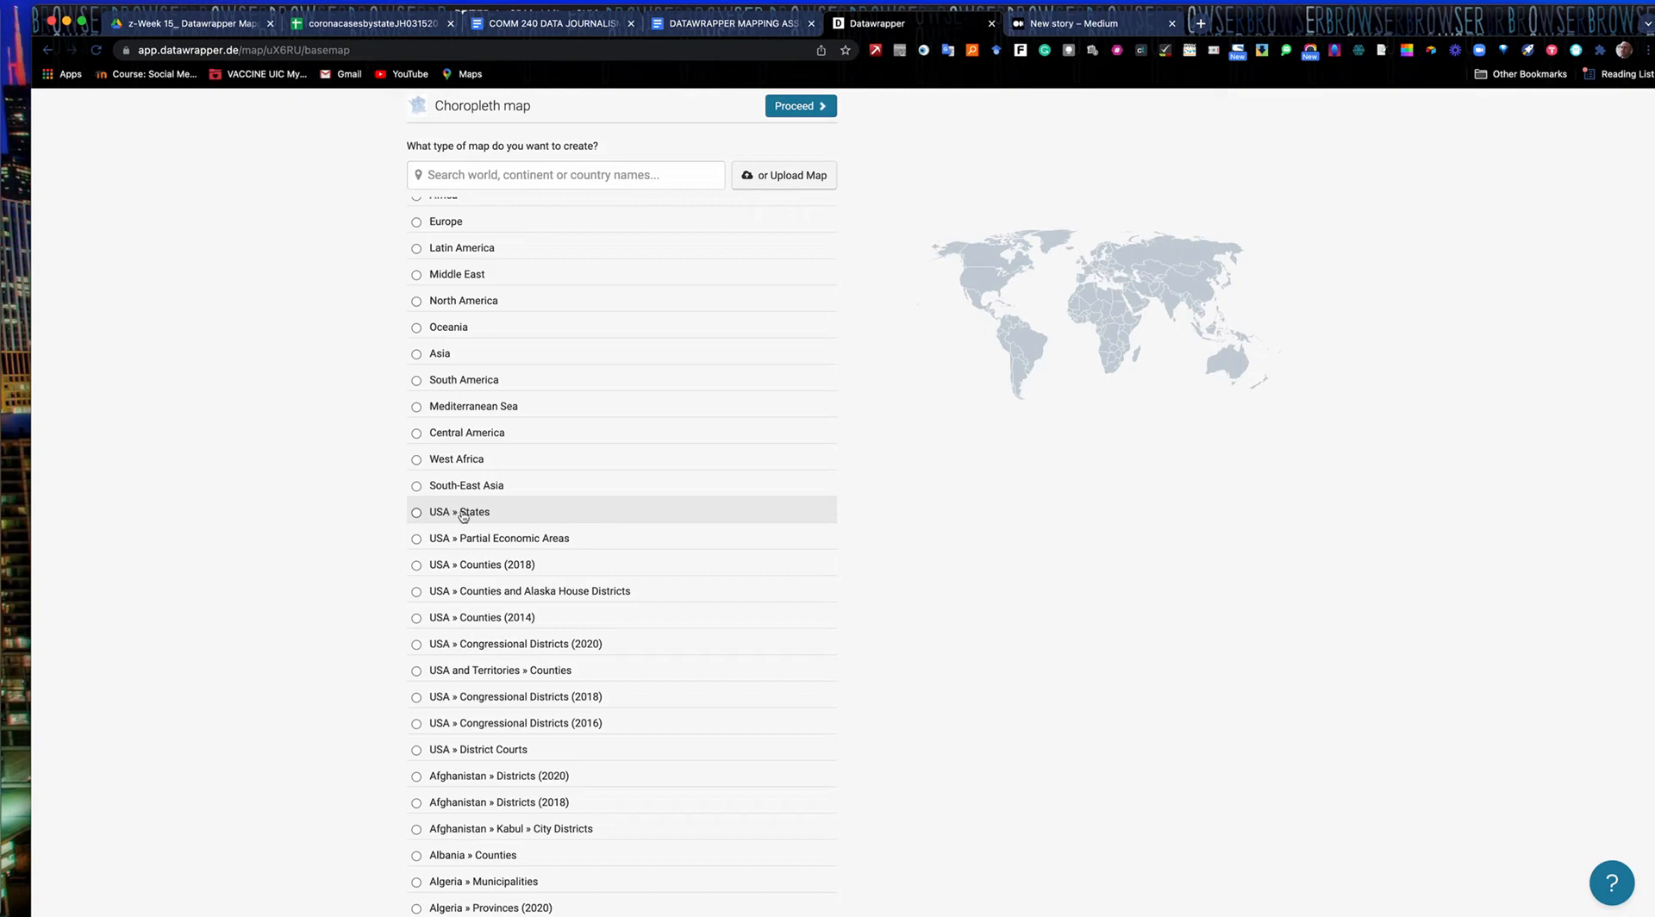
click(417, 515)
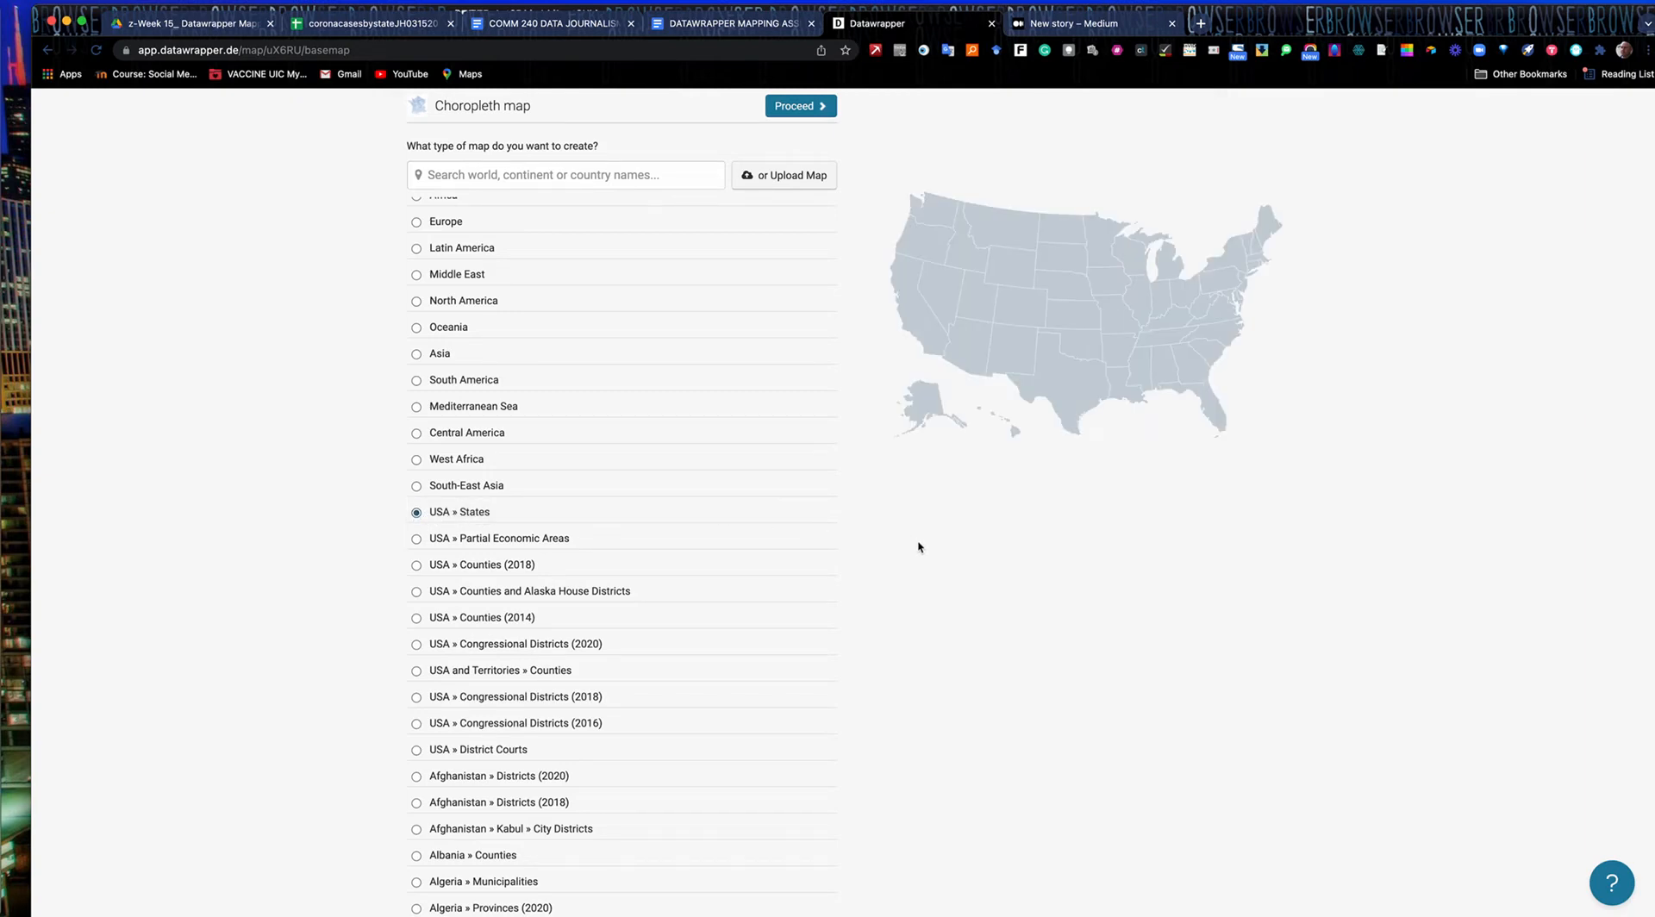
scroll(920, 543, up, 3)
scroll(1119, 320, up, 1)
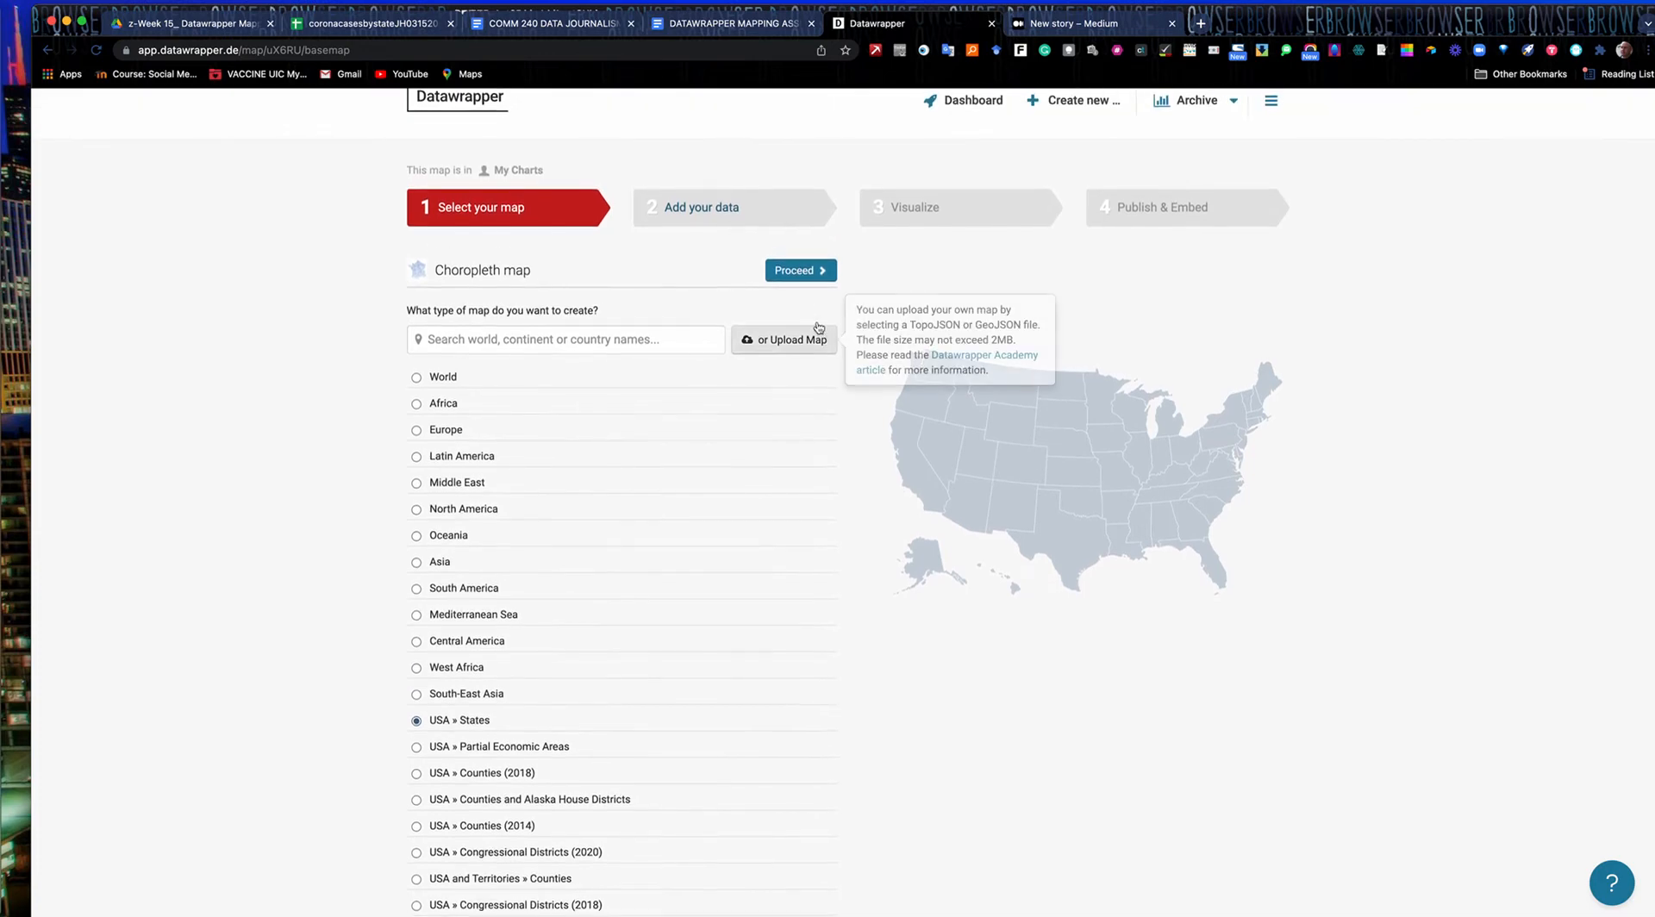
click(801, 271)
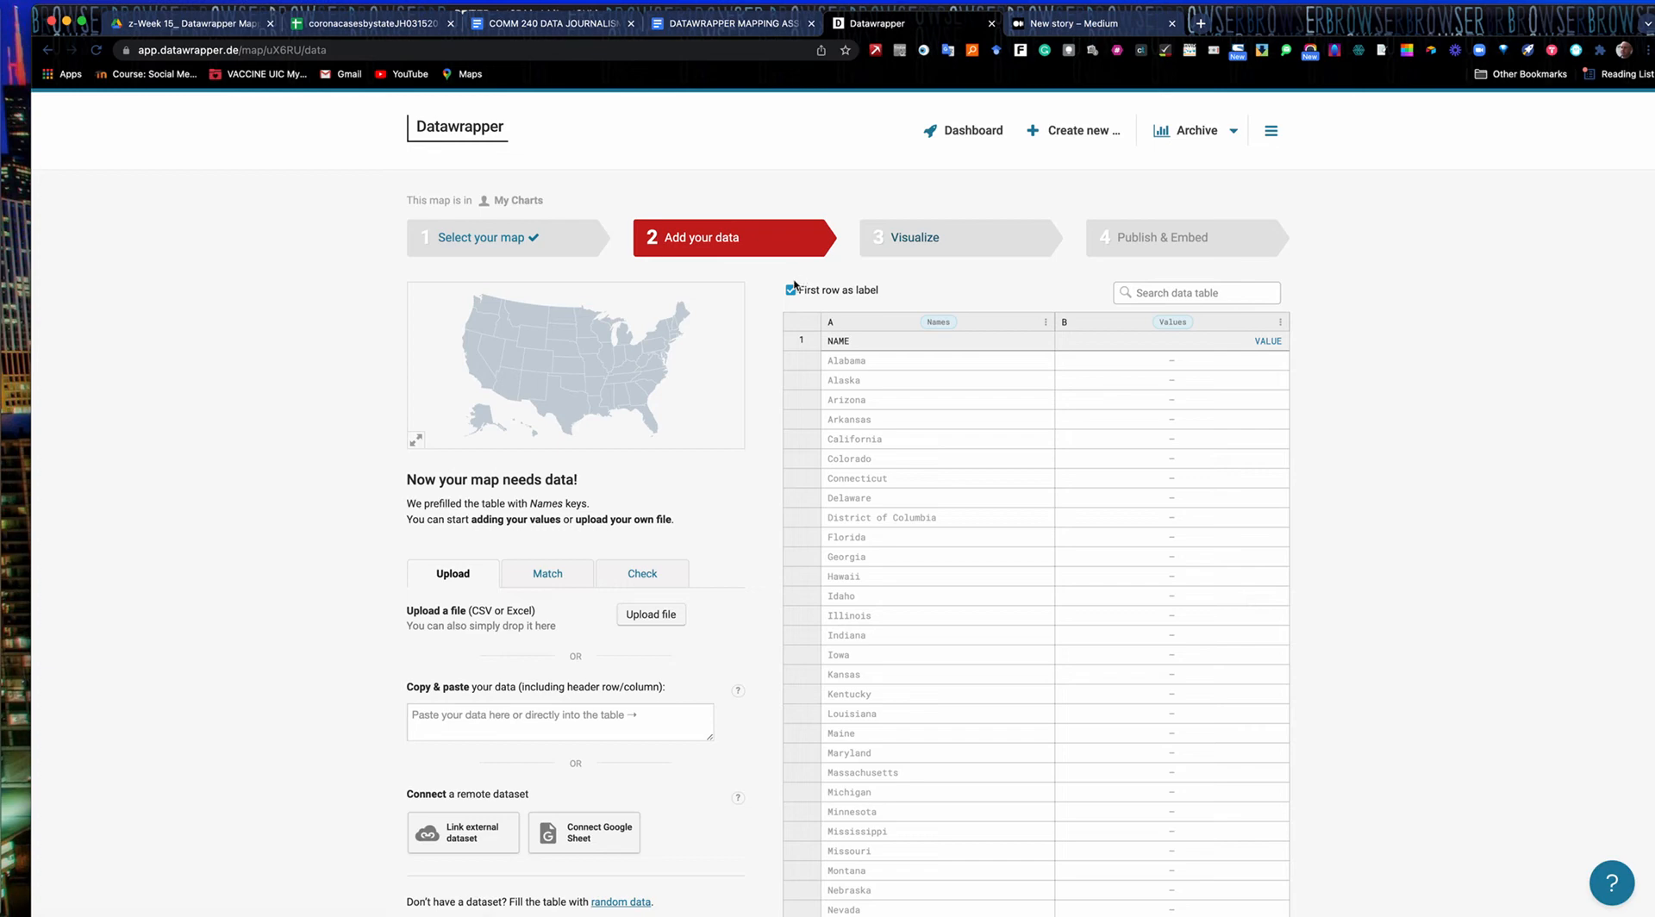
- Upload the coronacasesbystateJH031520.xlsx file from the Downloads folder as the map's data
scroll(276, 622, down, 3)
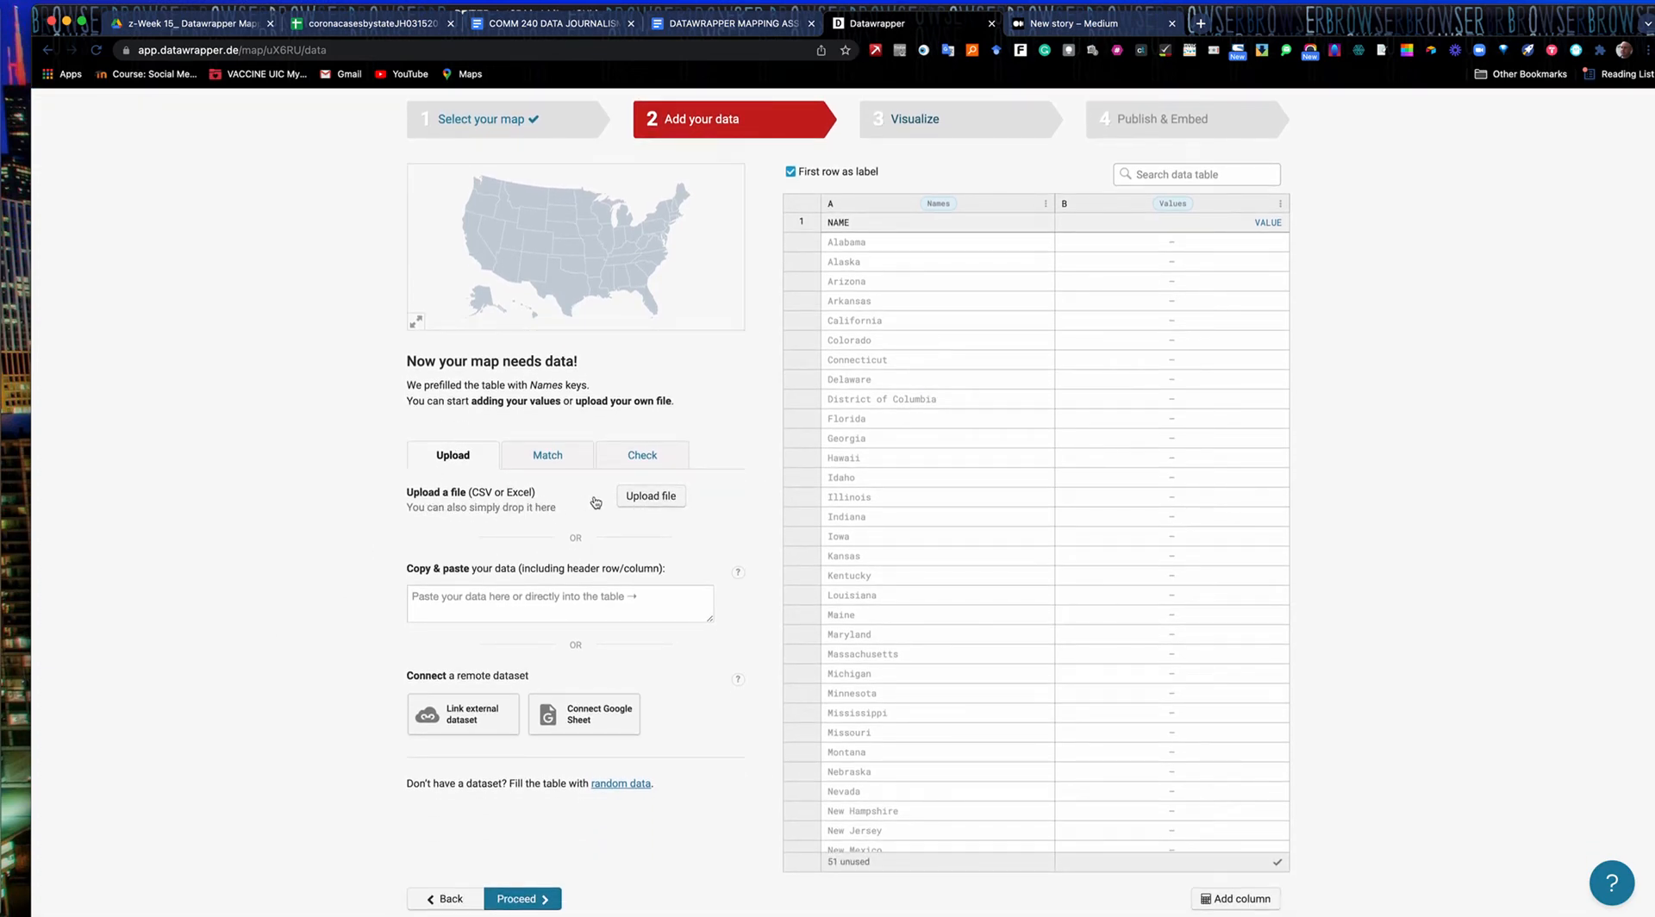
click(664, 497)
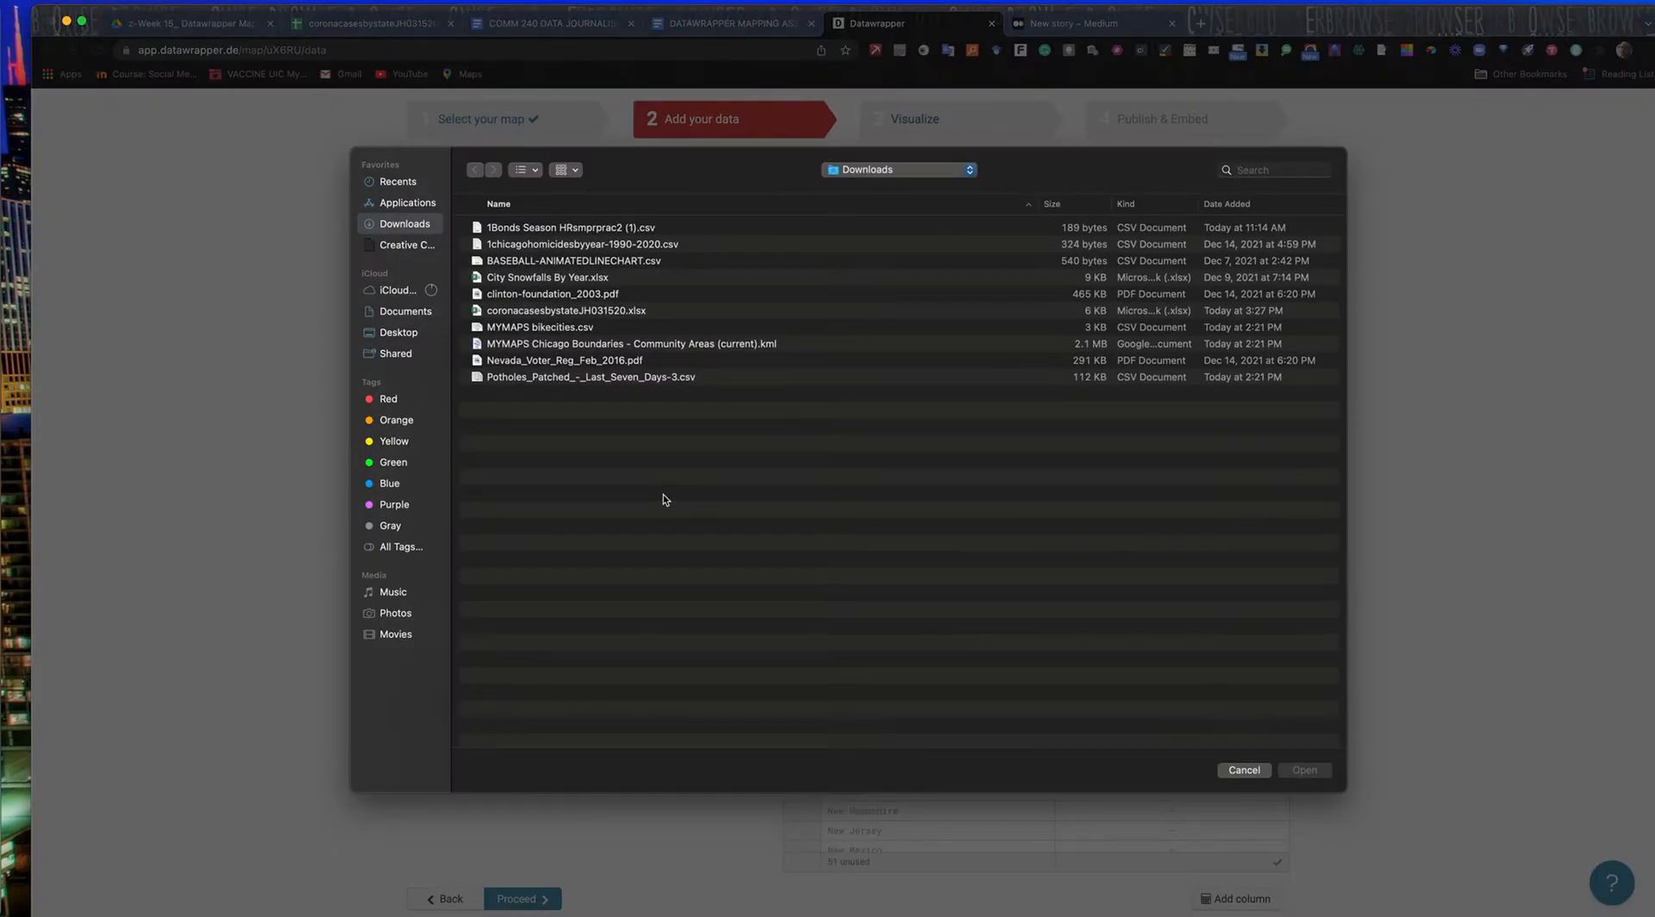
click(532, 312)
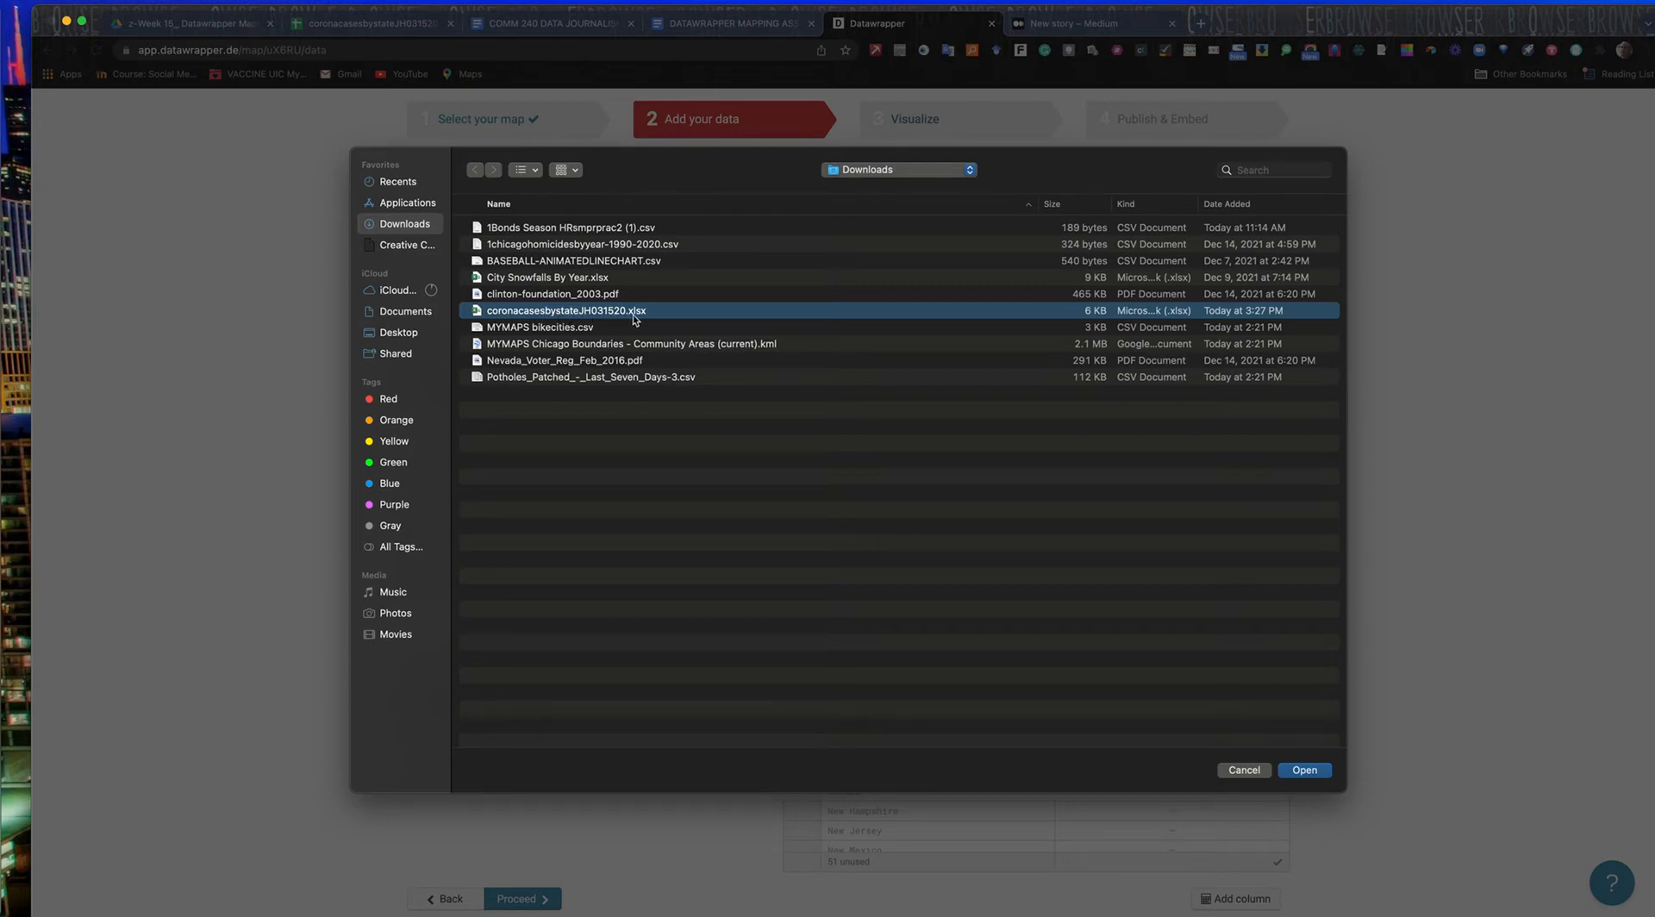
click(1304, 771)
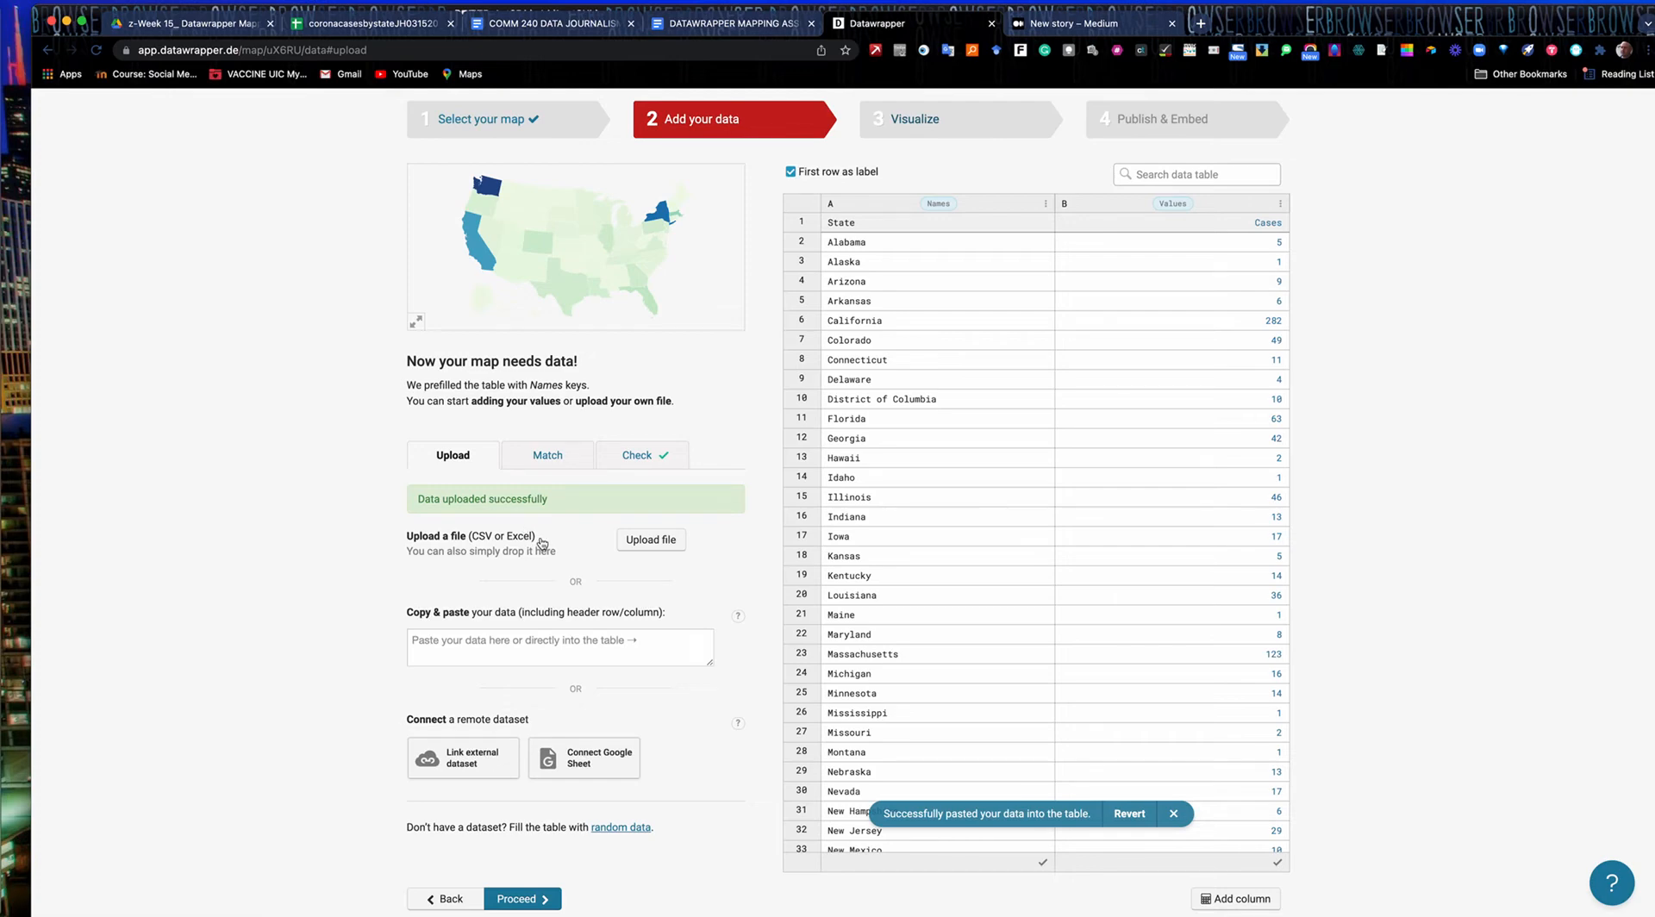
- Review the matching of the State and Cases columns and the data check, and proceed to visualizing the map
click(548, 457)
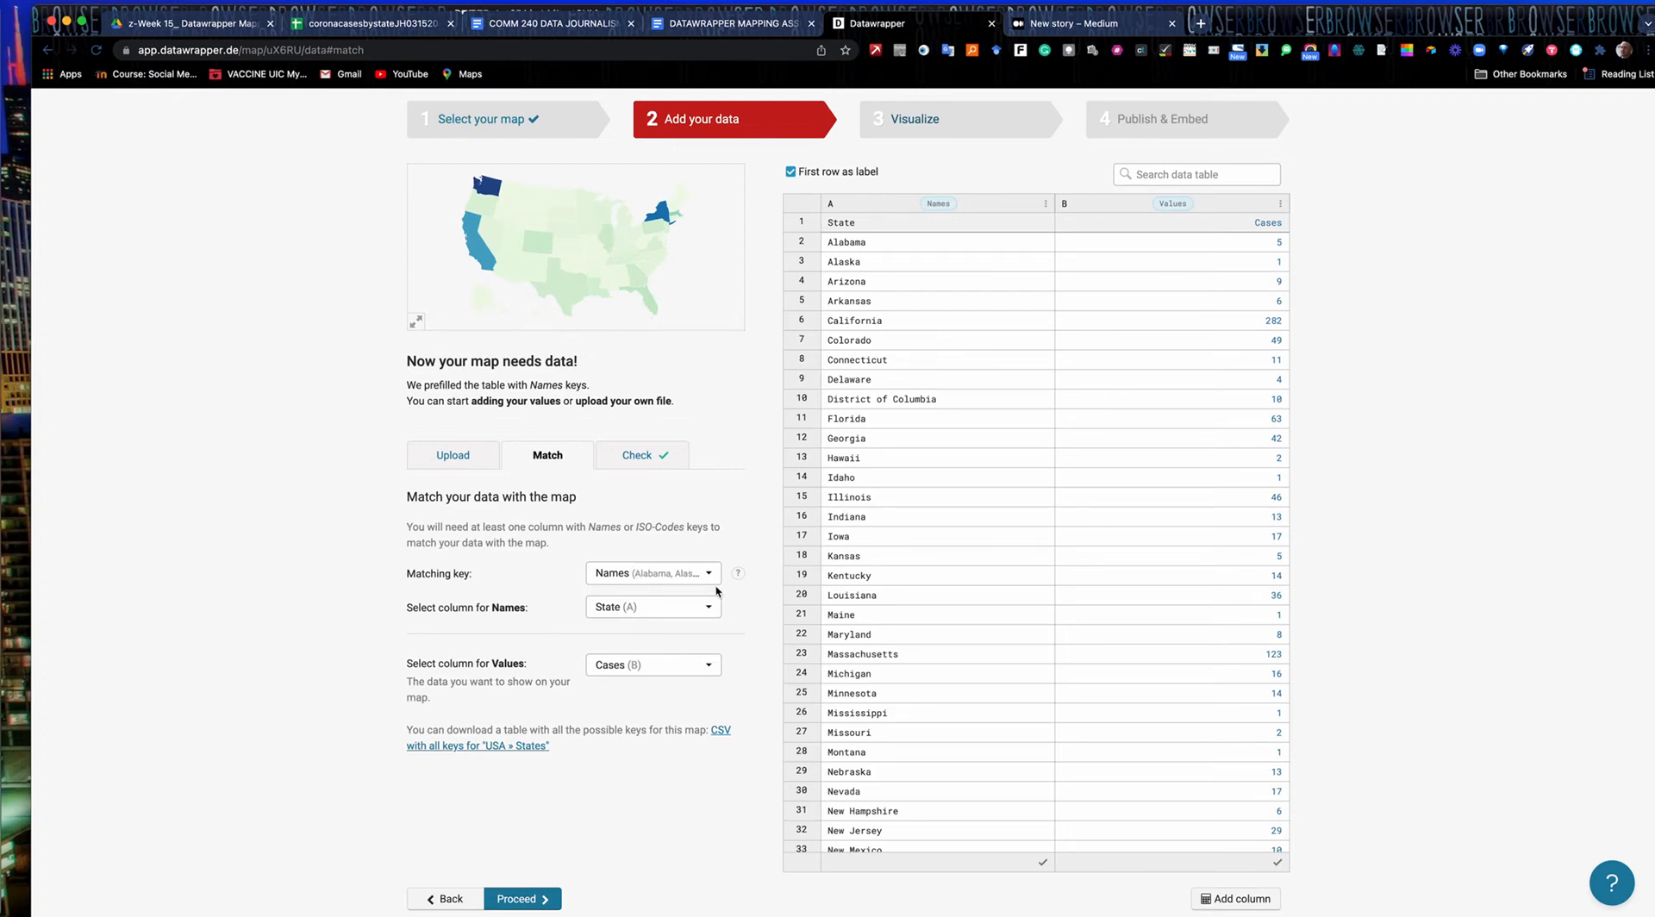
scroll(998, 398, down, 10)
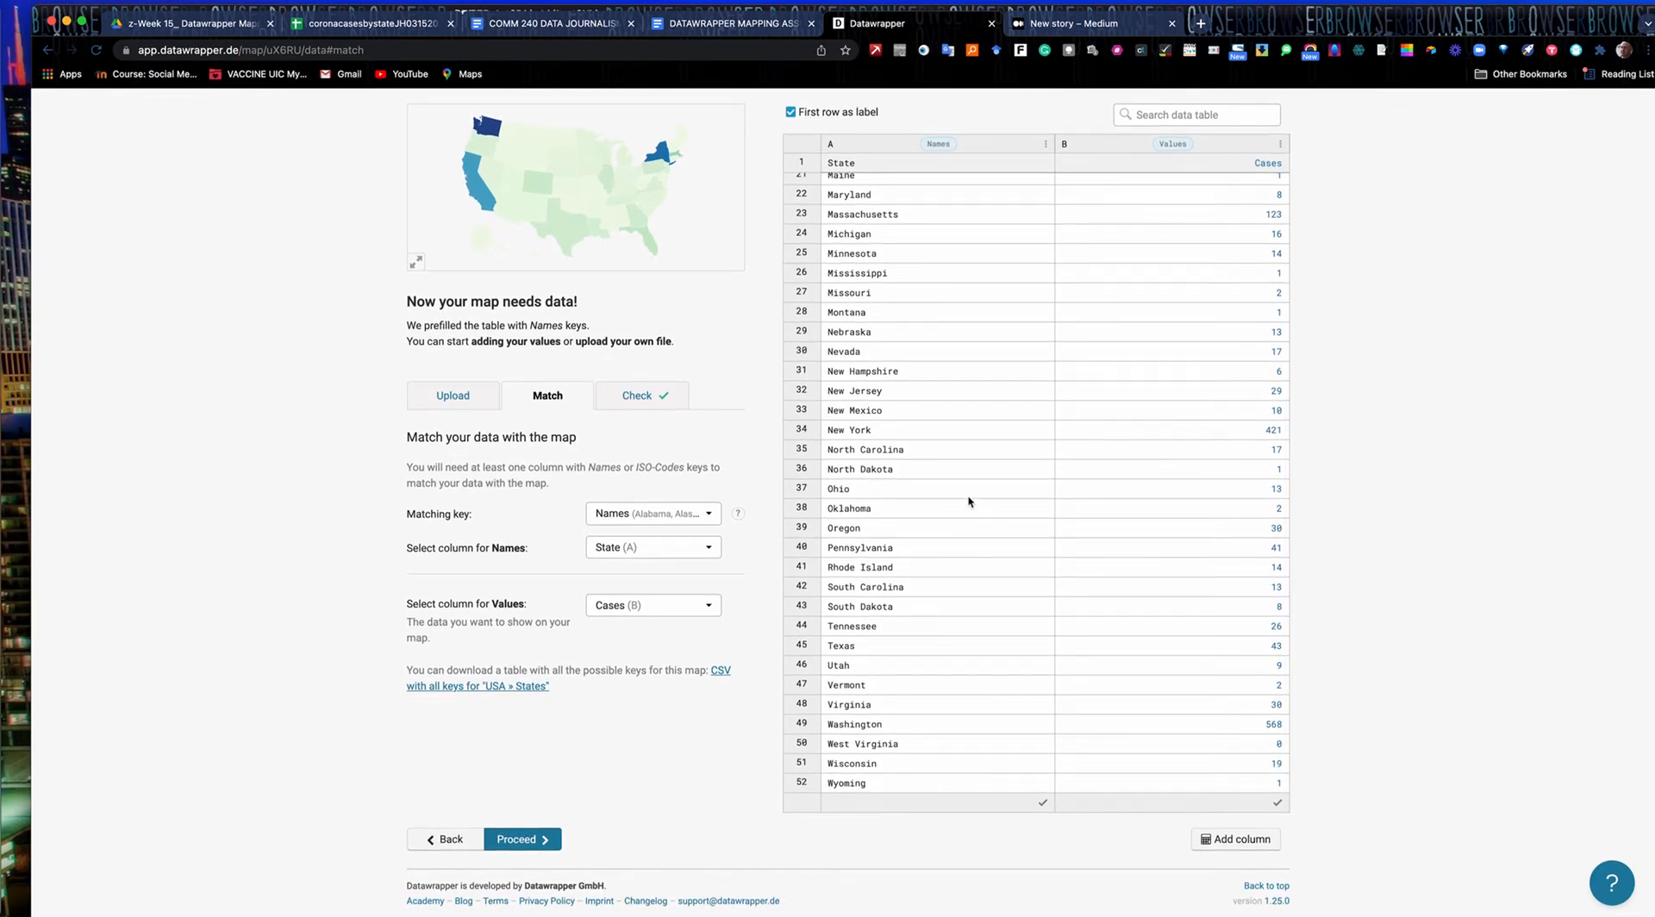
scroll(969, 499, up, 10)
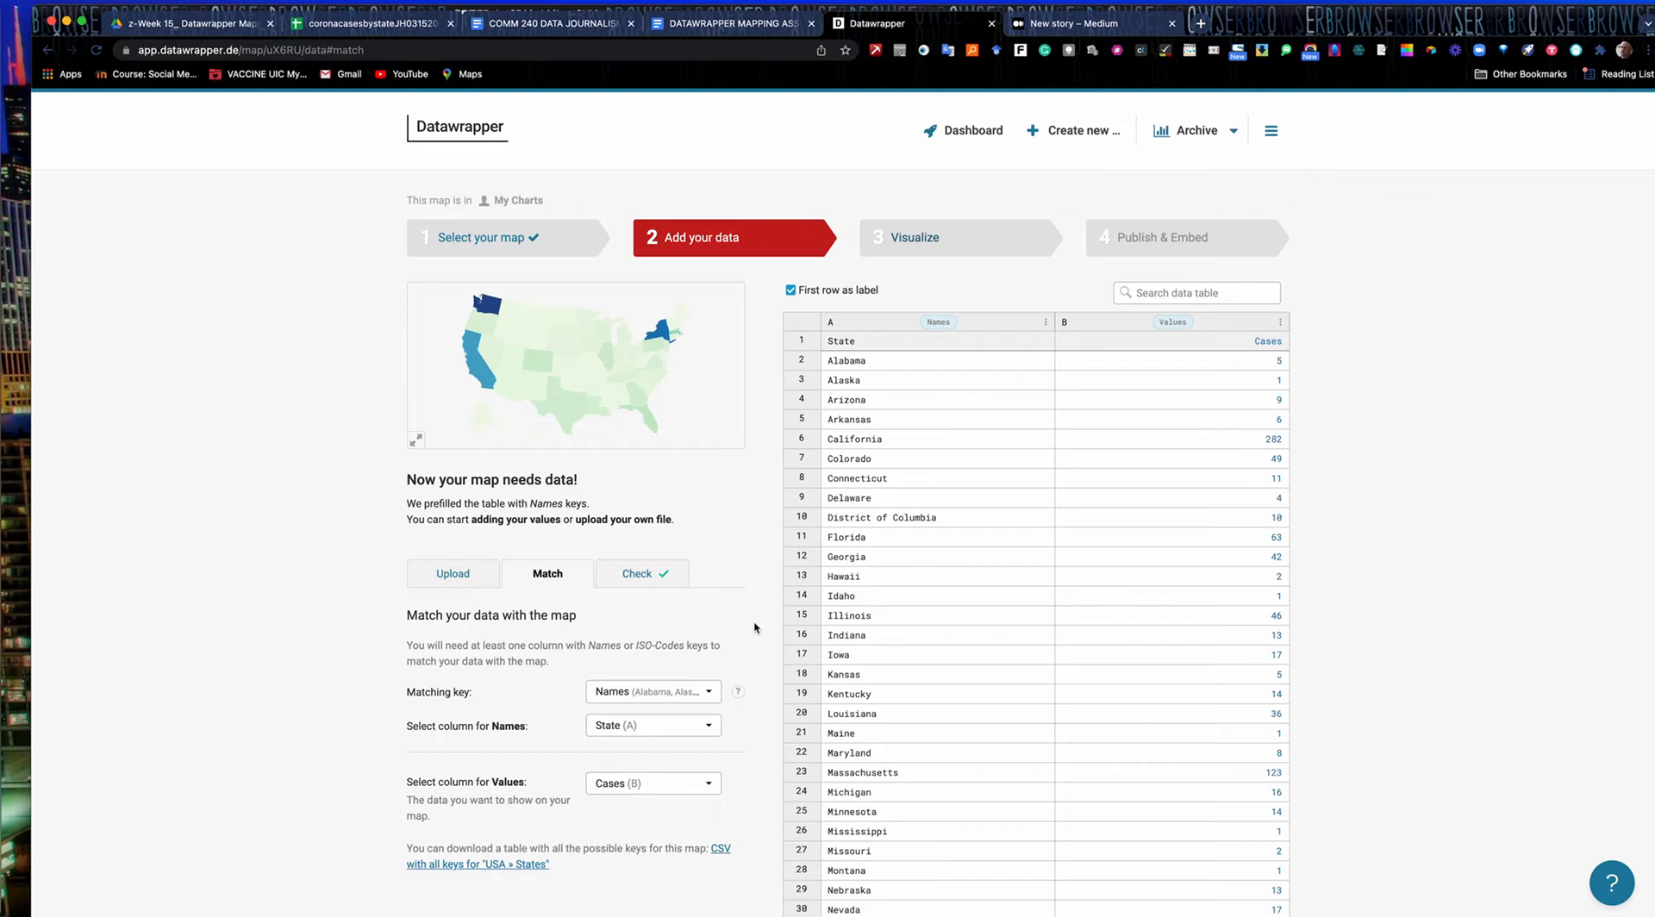
scroll(749, 617, down, 3)
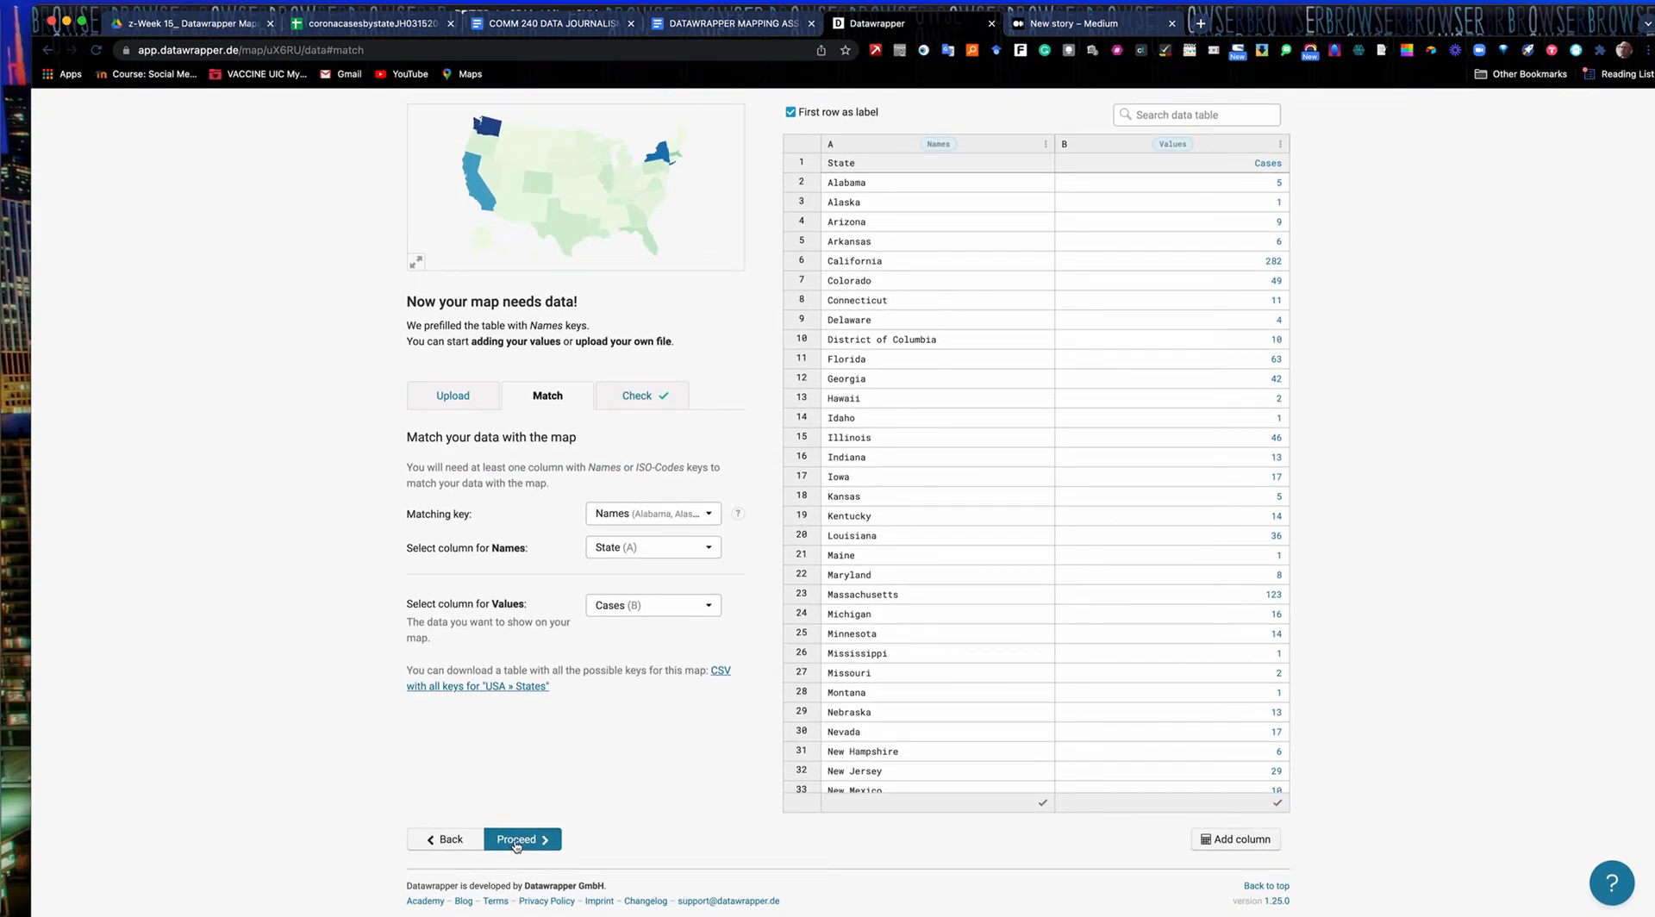
click(516, 842)
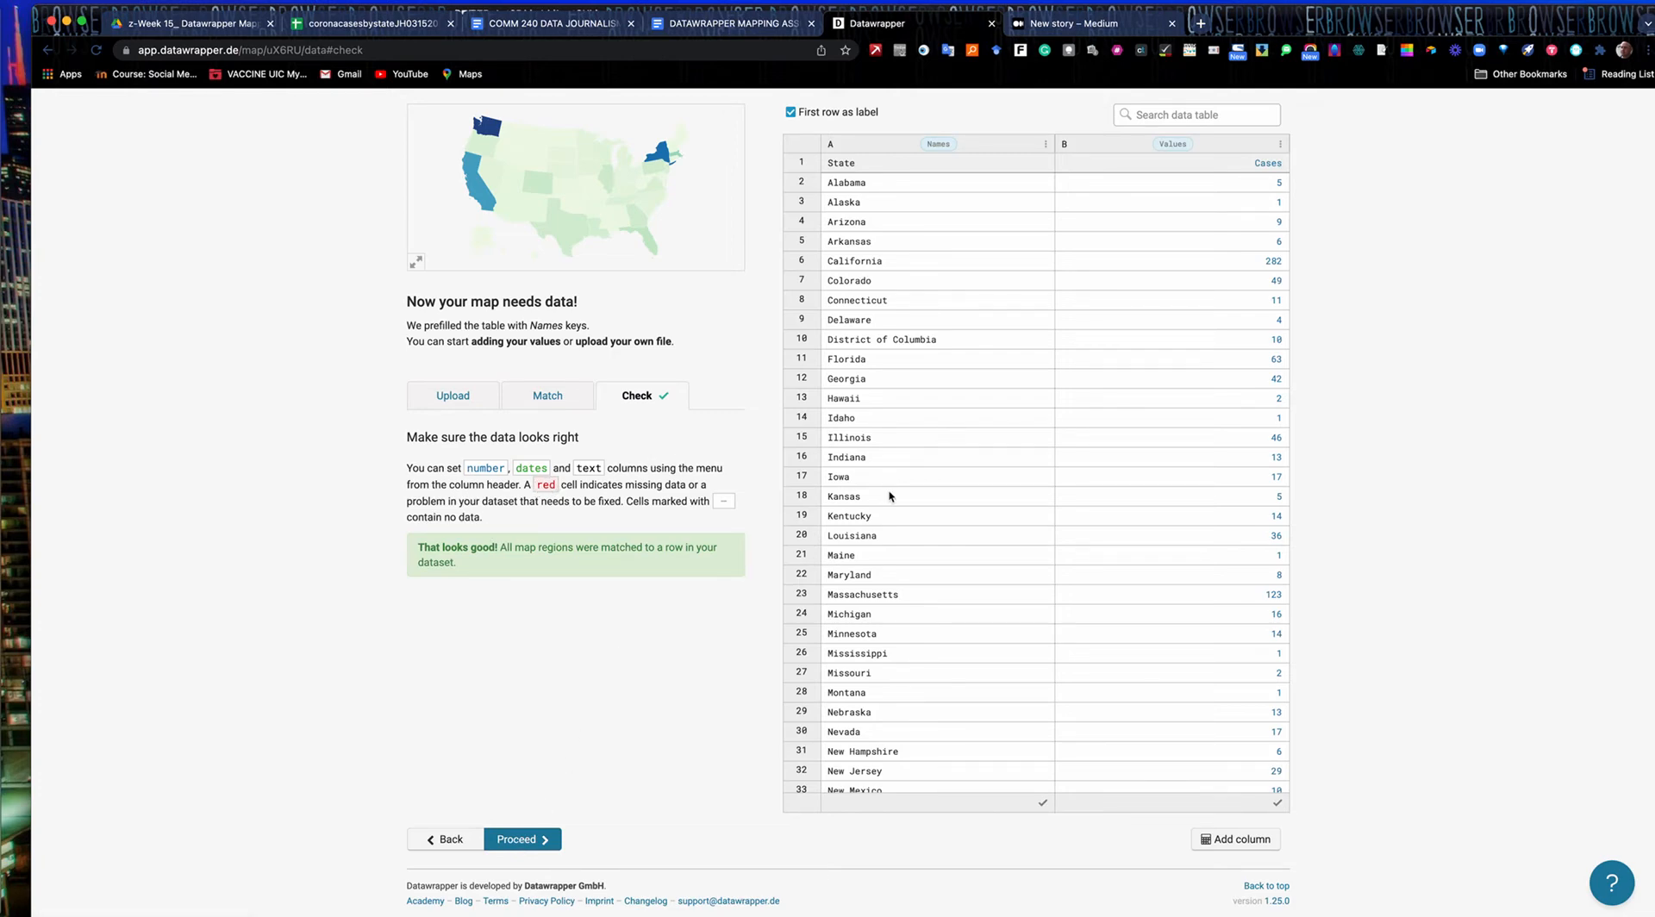
click(520, 838)
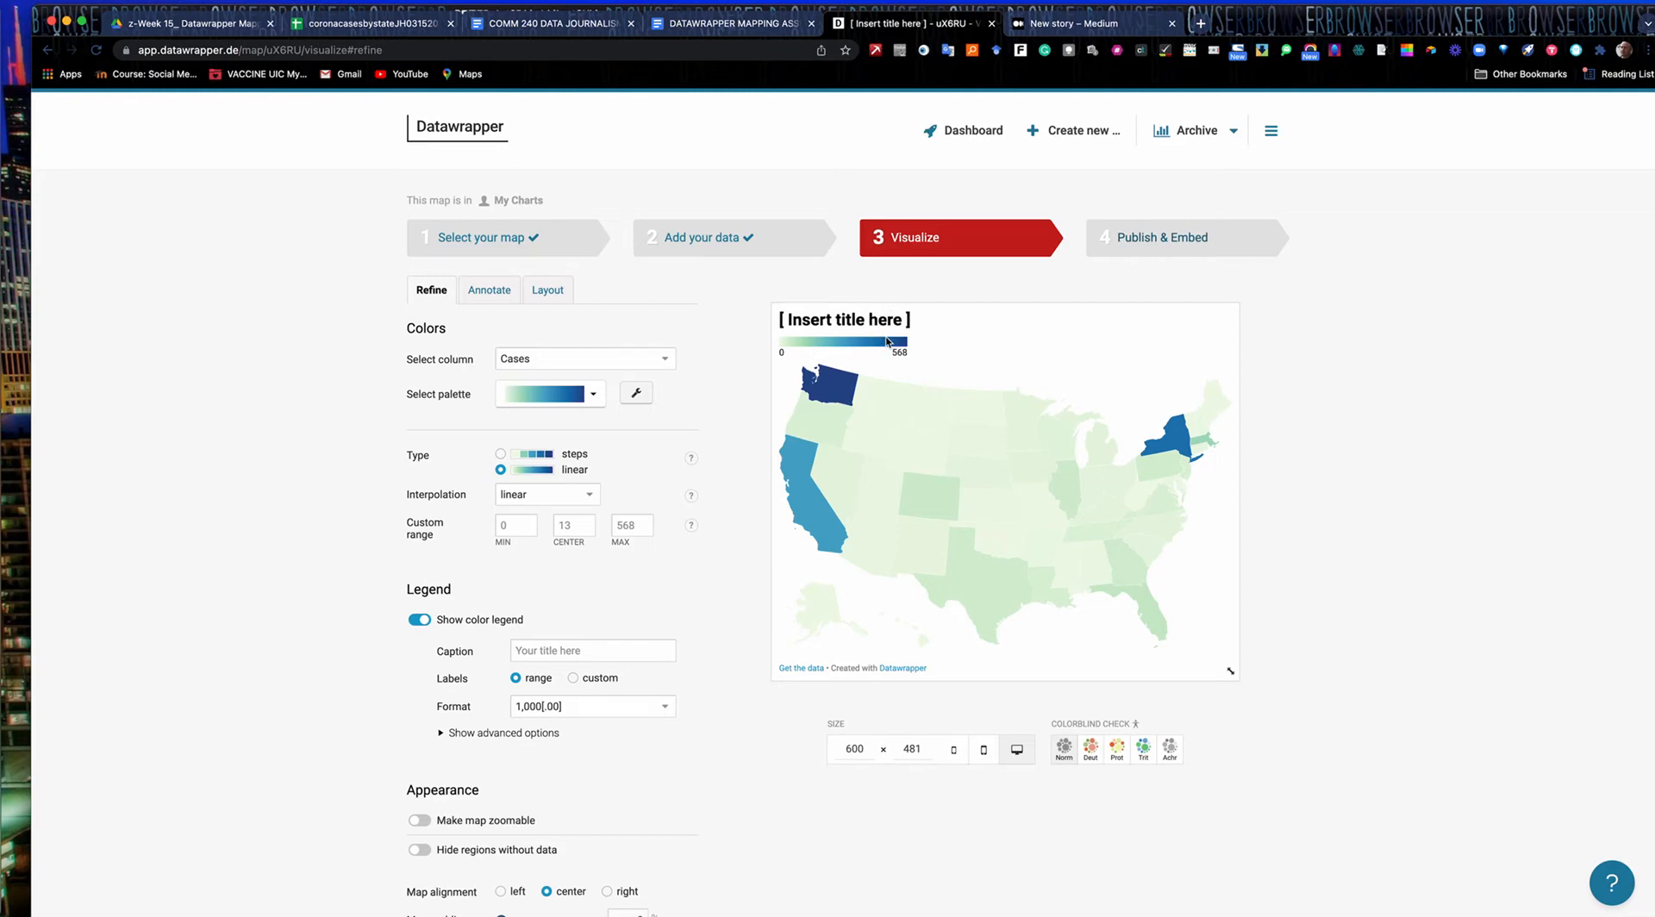
- Inspect the case values of individual states on the map preview, including Washington, New York, California, Illinois and Texas
click(592, 396)
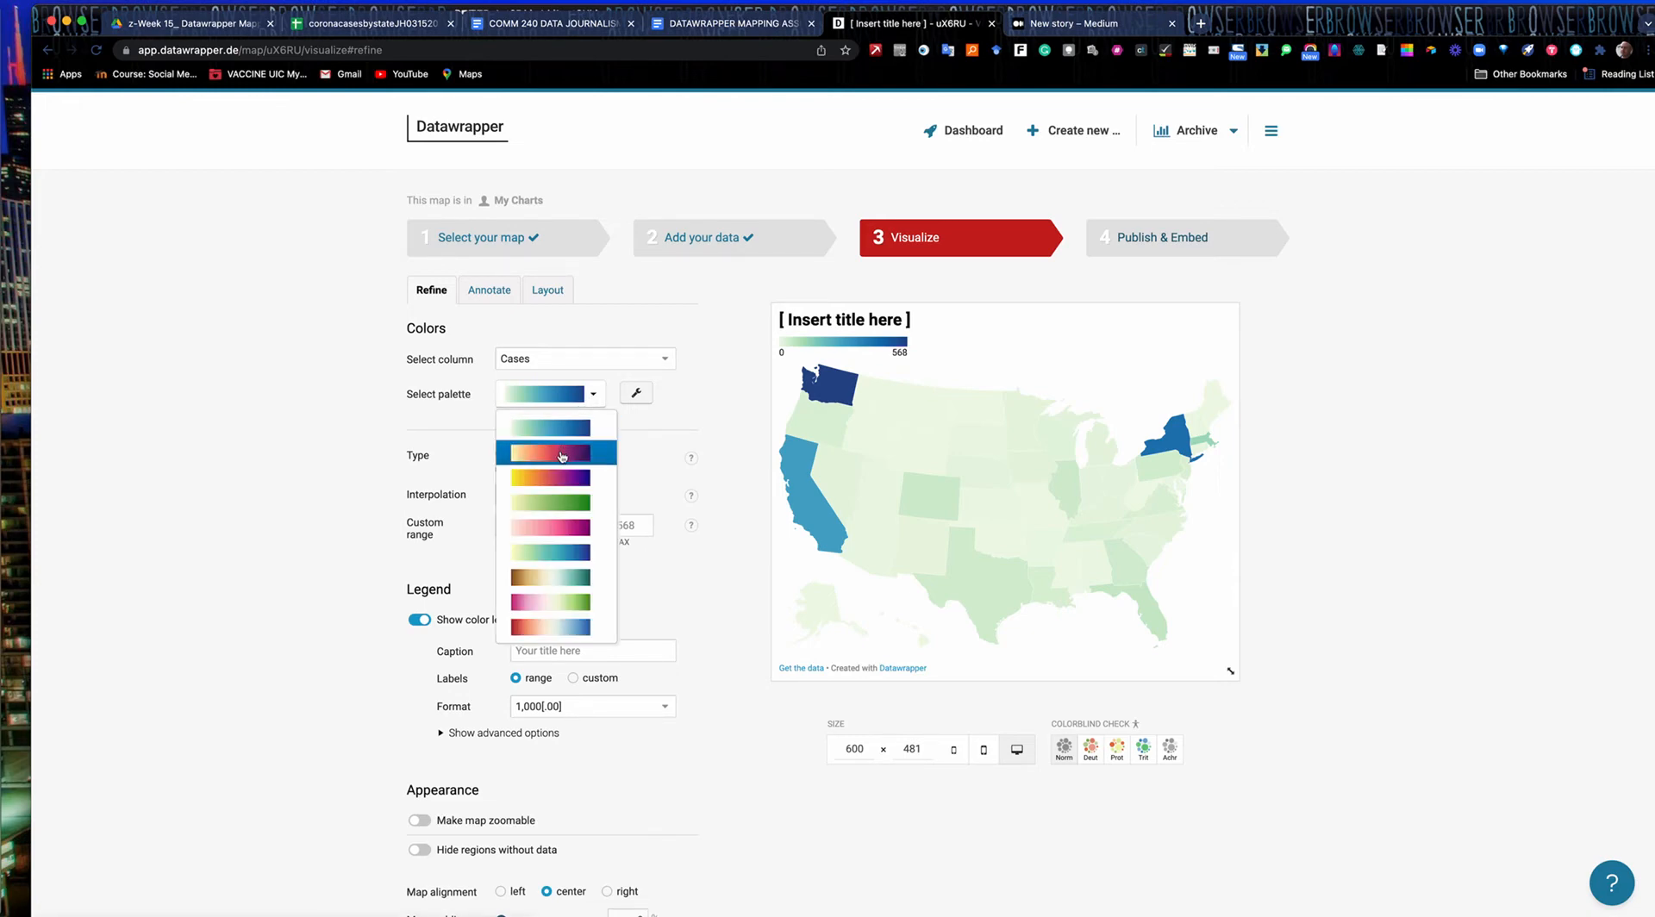
mouse_move(840, 392)
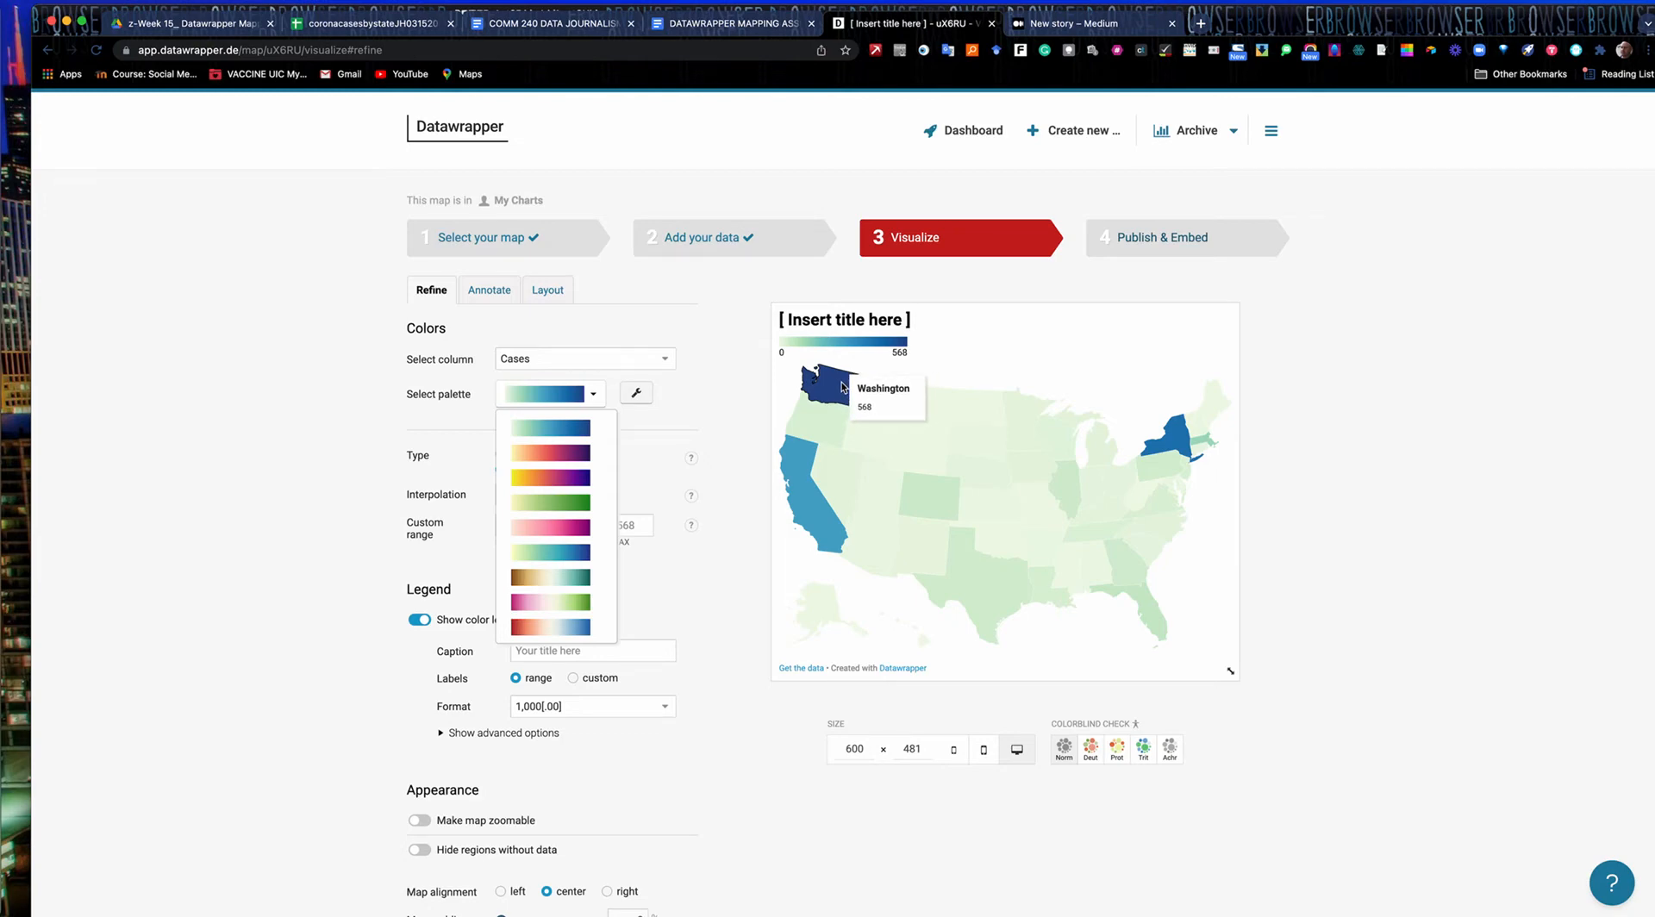
mouse_move(1179, 442)
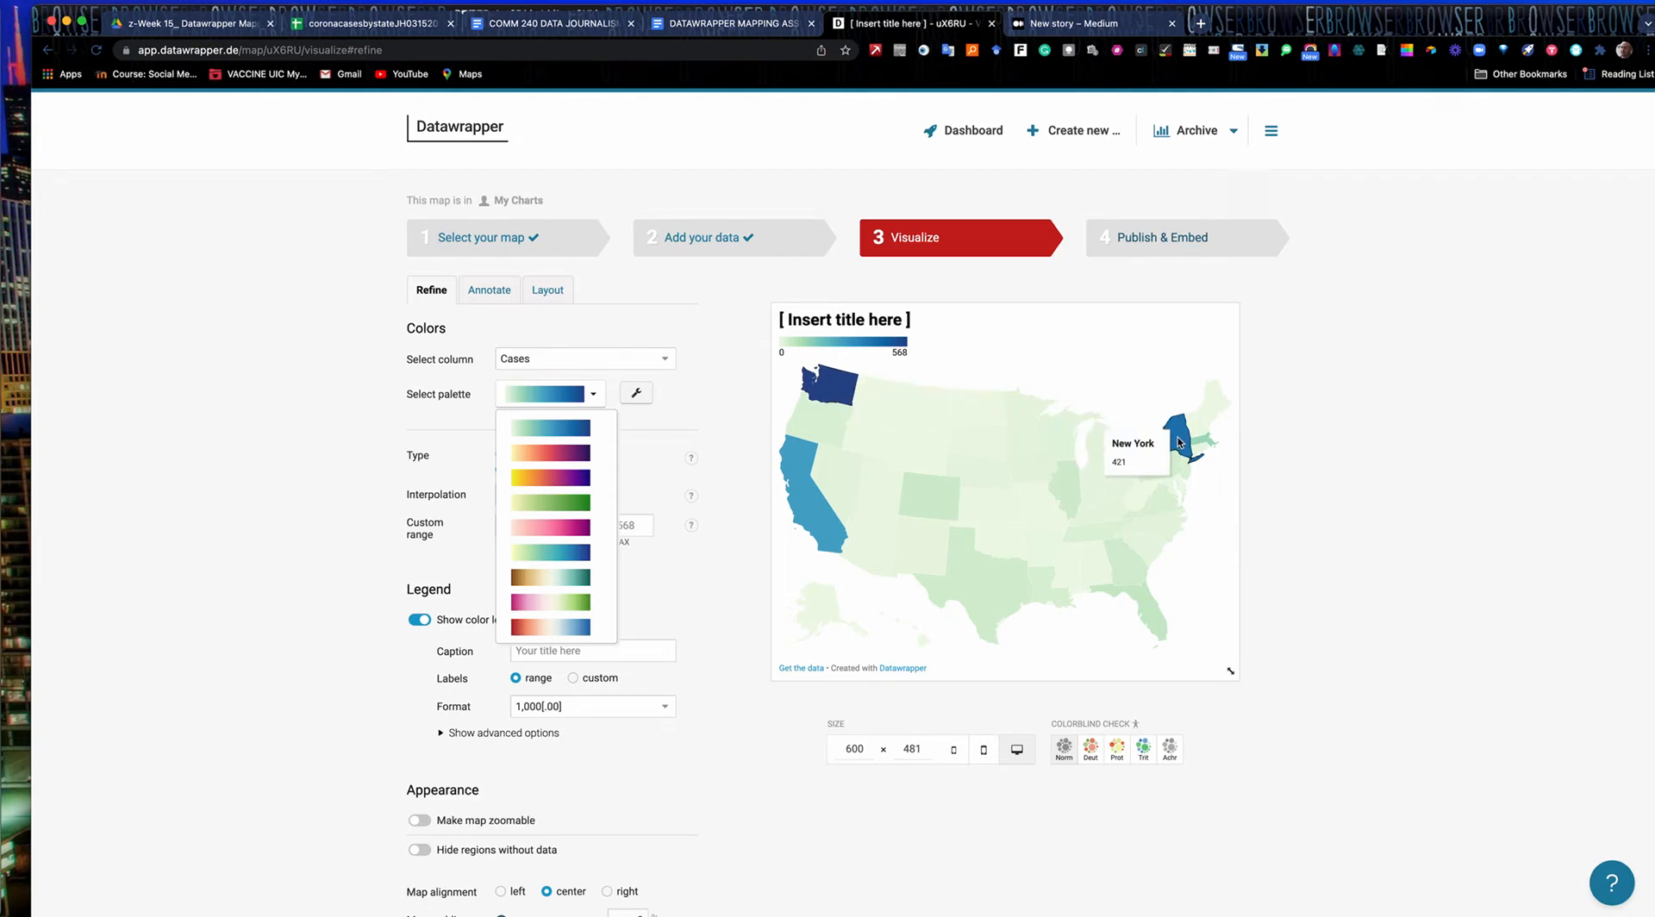
mouse_move(814, 500)
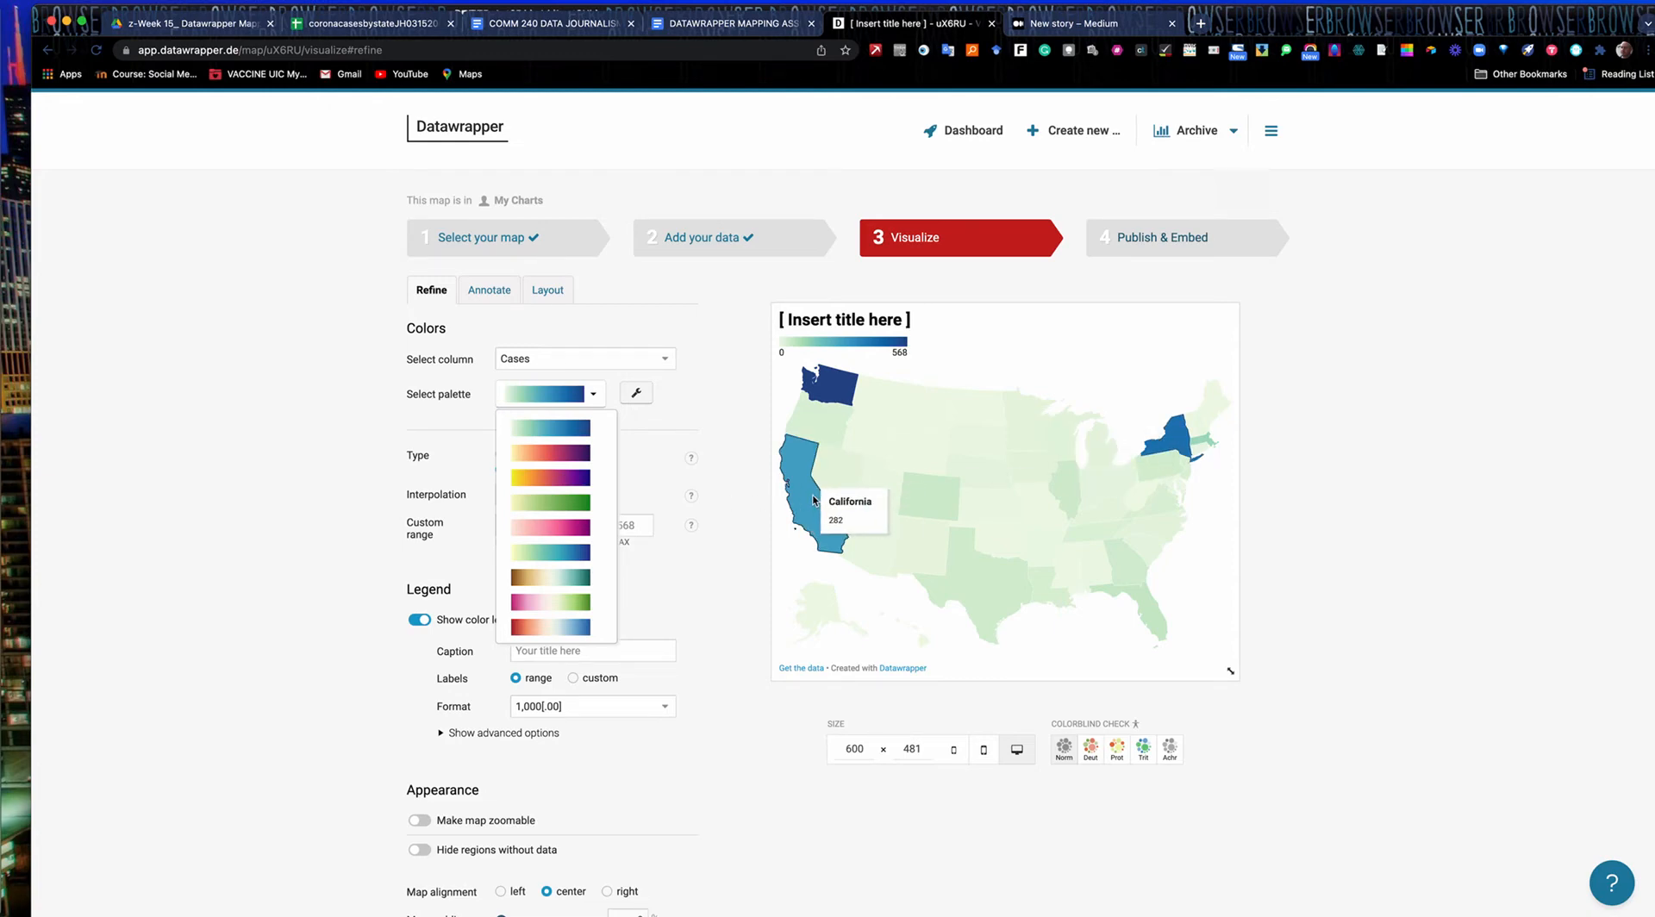
mouse_move(1073, 496)
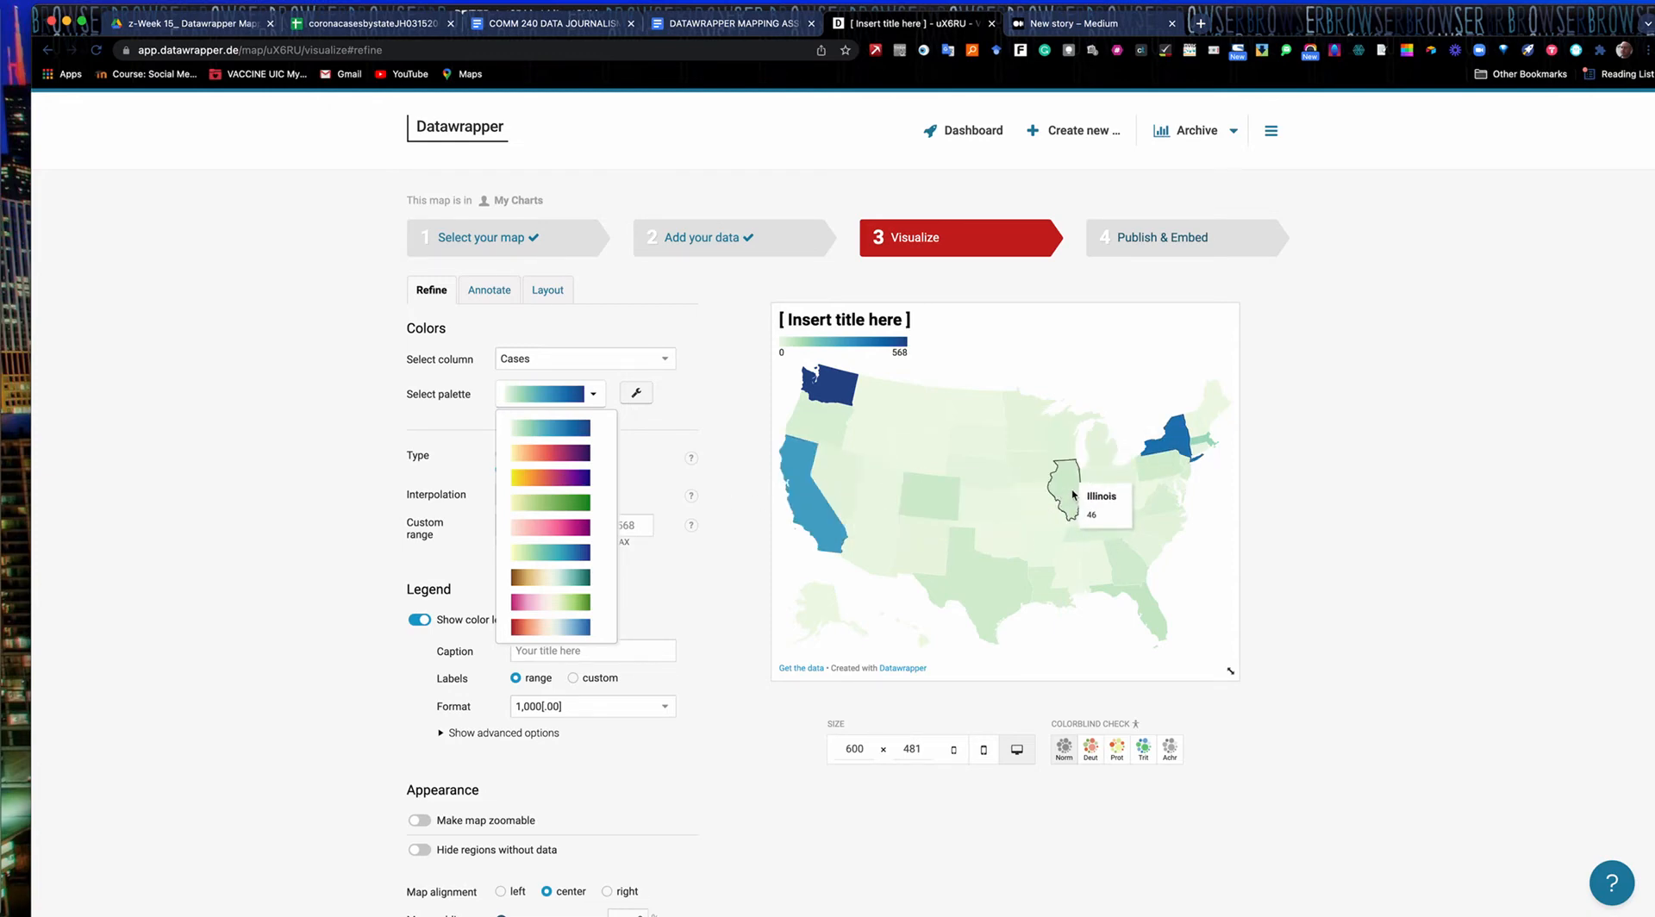
mouse_move(971, 595)
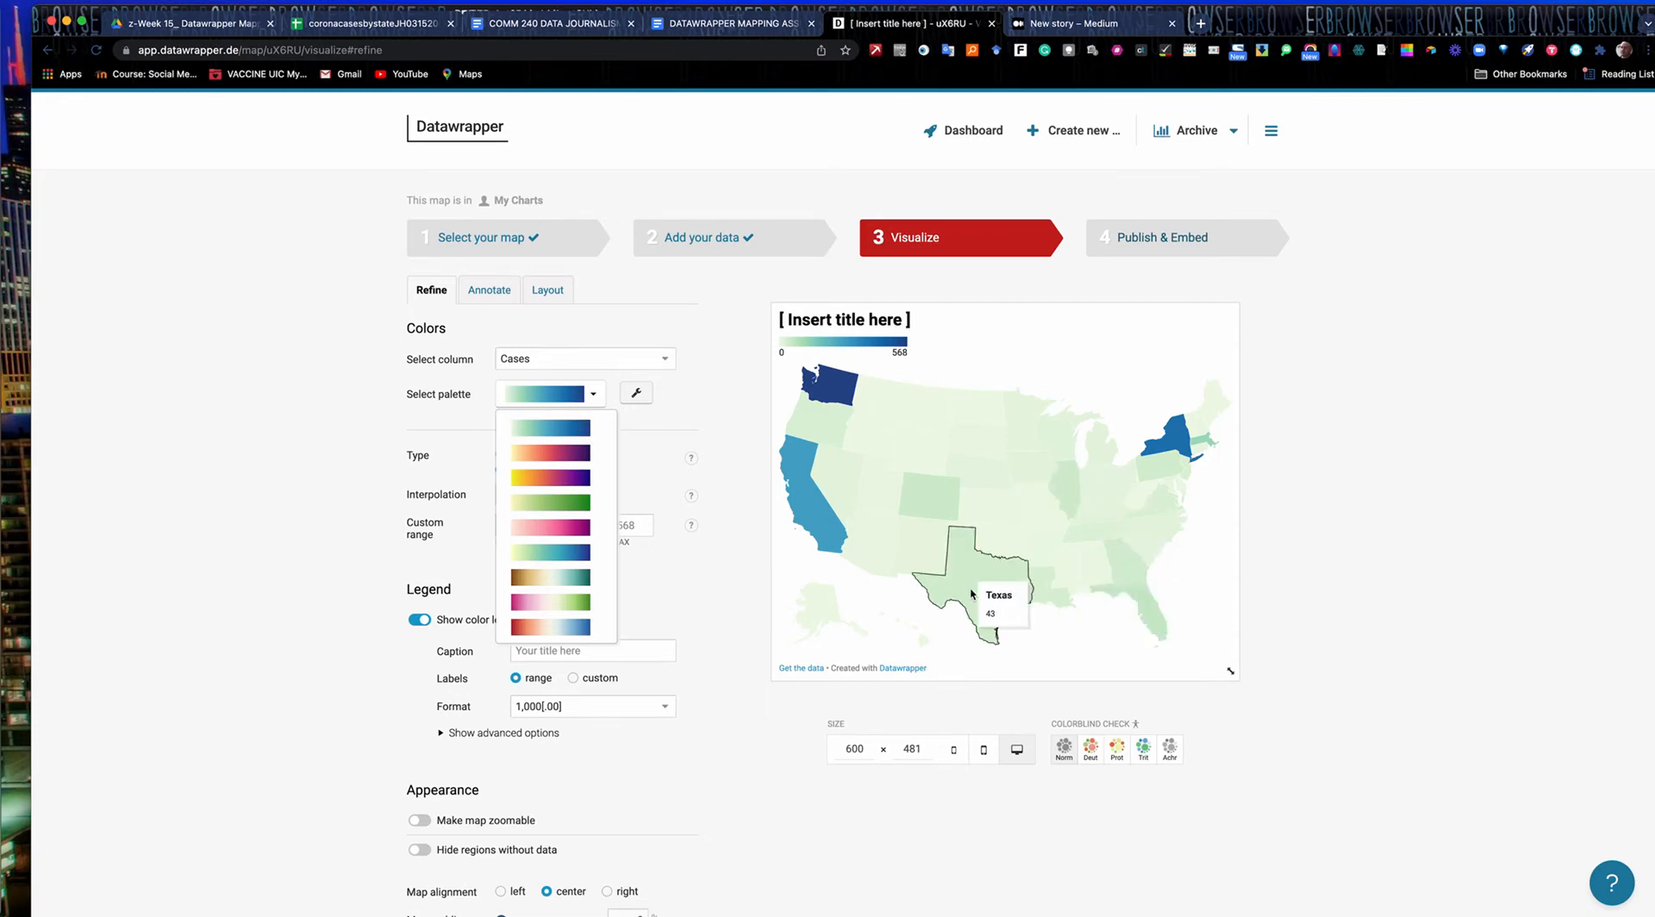
mouse_move(1159, 473)
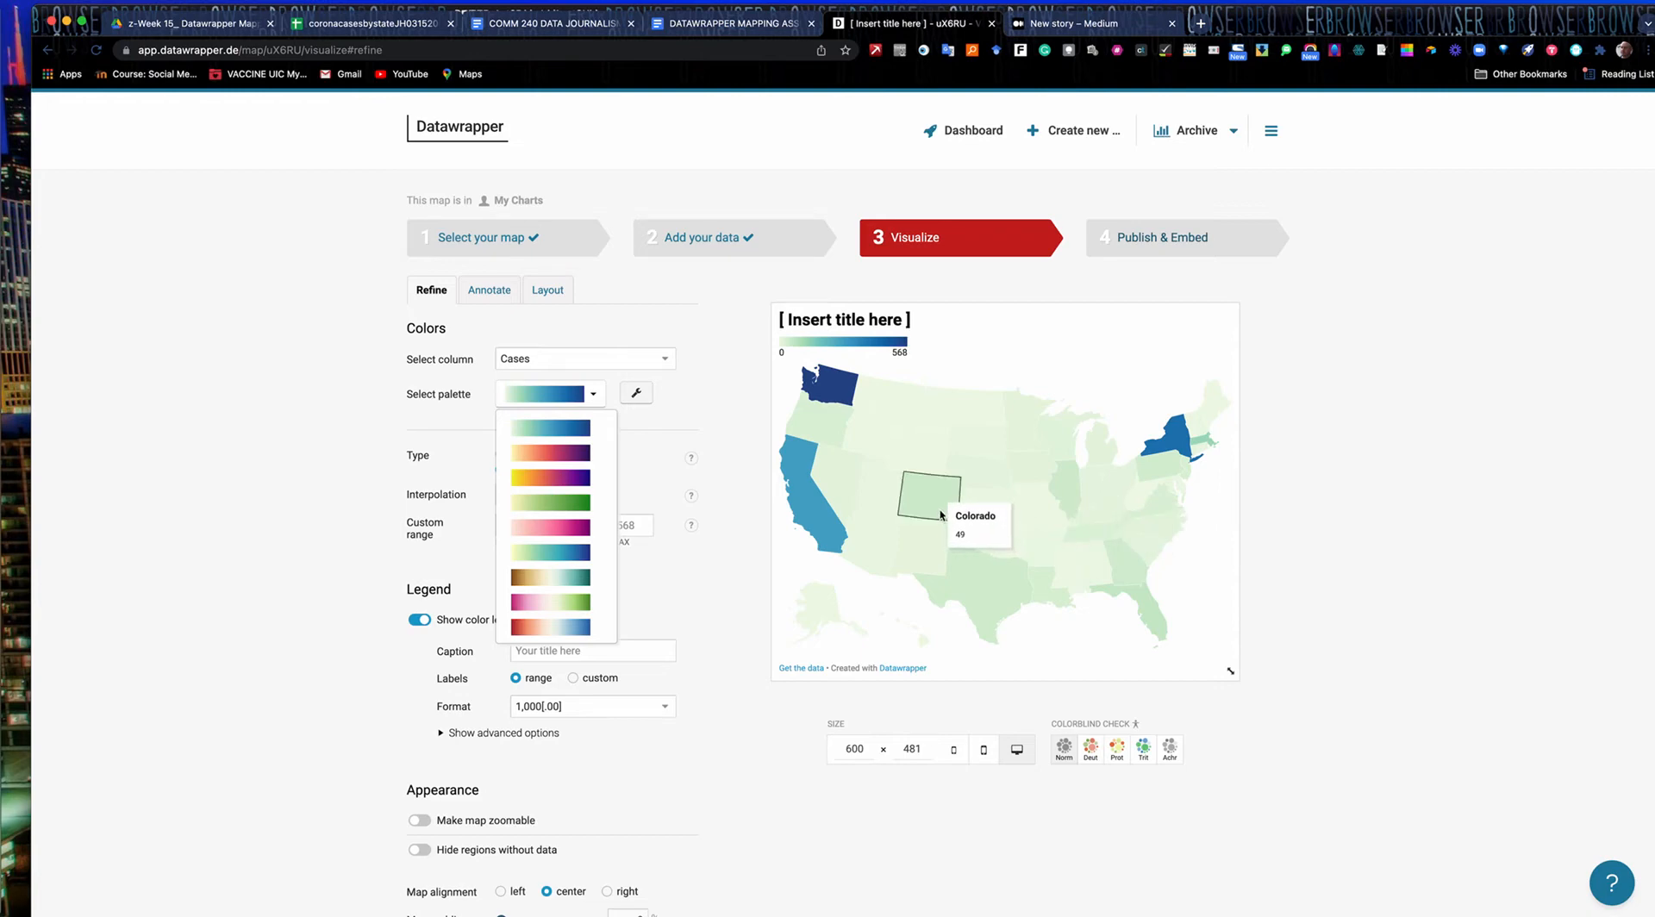
mouse_move(1144, 595)
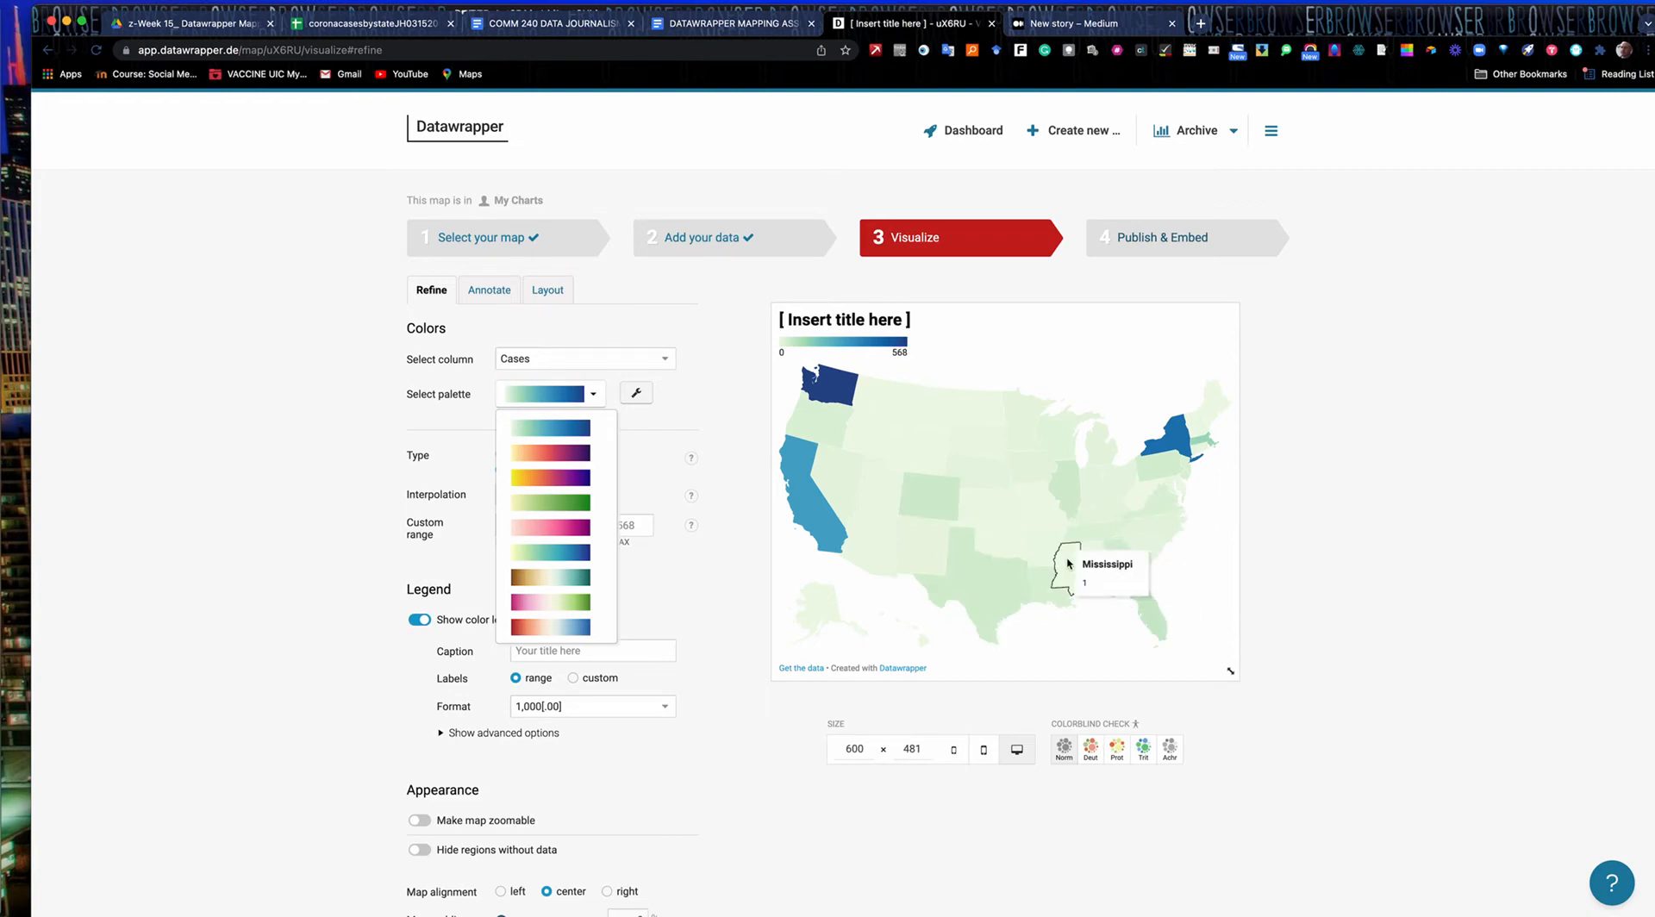
mouse_move(992, 485)
mouse_move(941, 449)
mouse_move(824, 601)
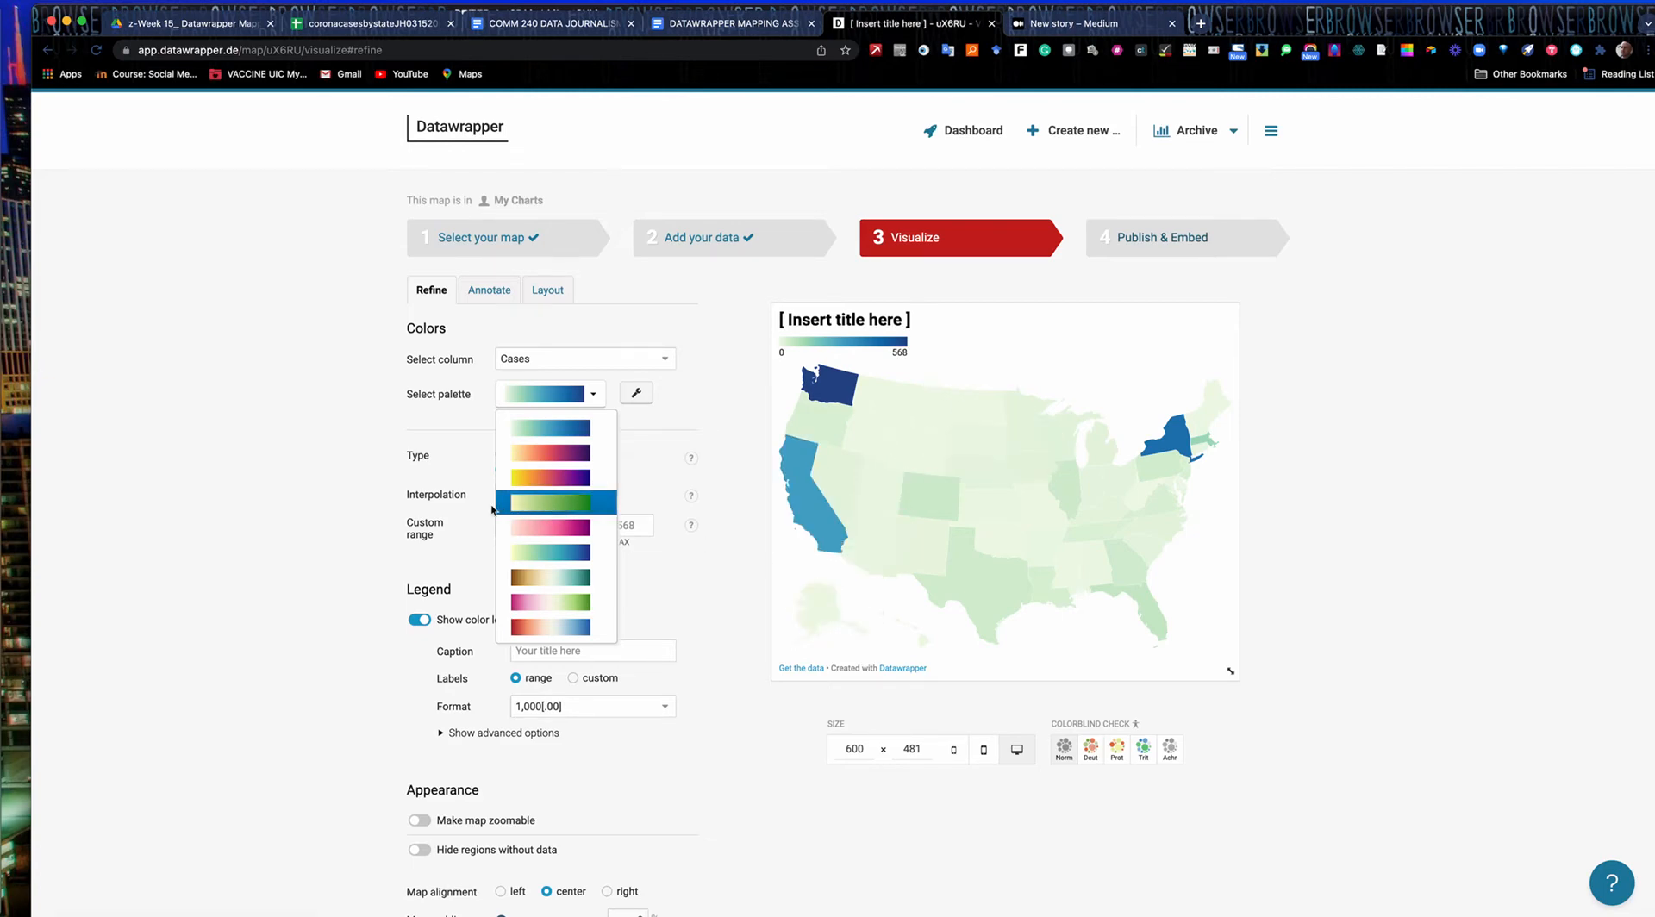
- Try several other color palettes on the map, including yellow-to-purple, pink-to-purple and yellow-to-green, and return to the first green-to-blue palette
click(546, 456)
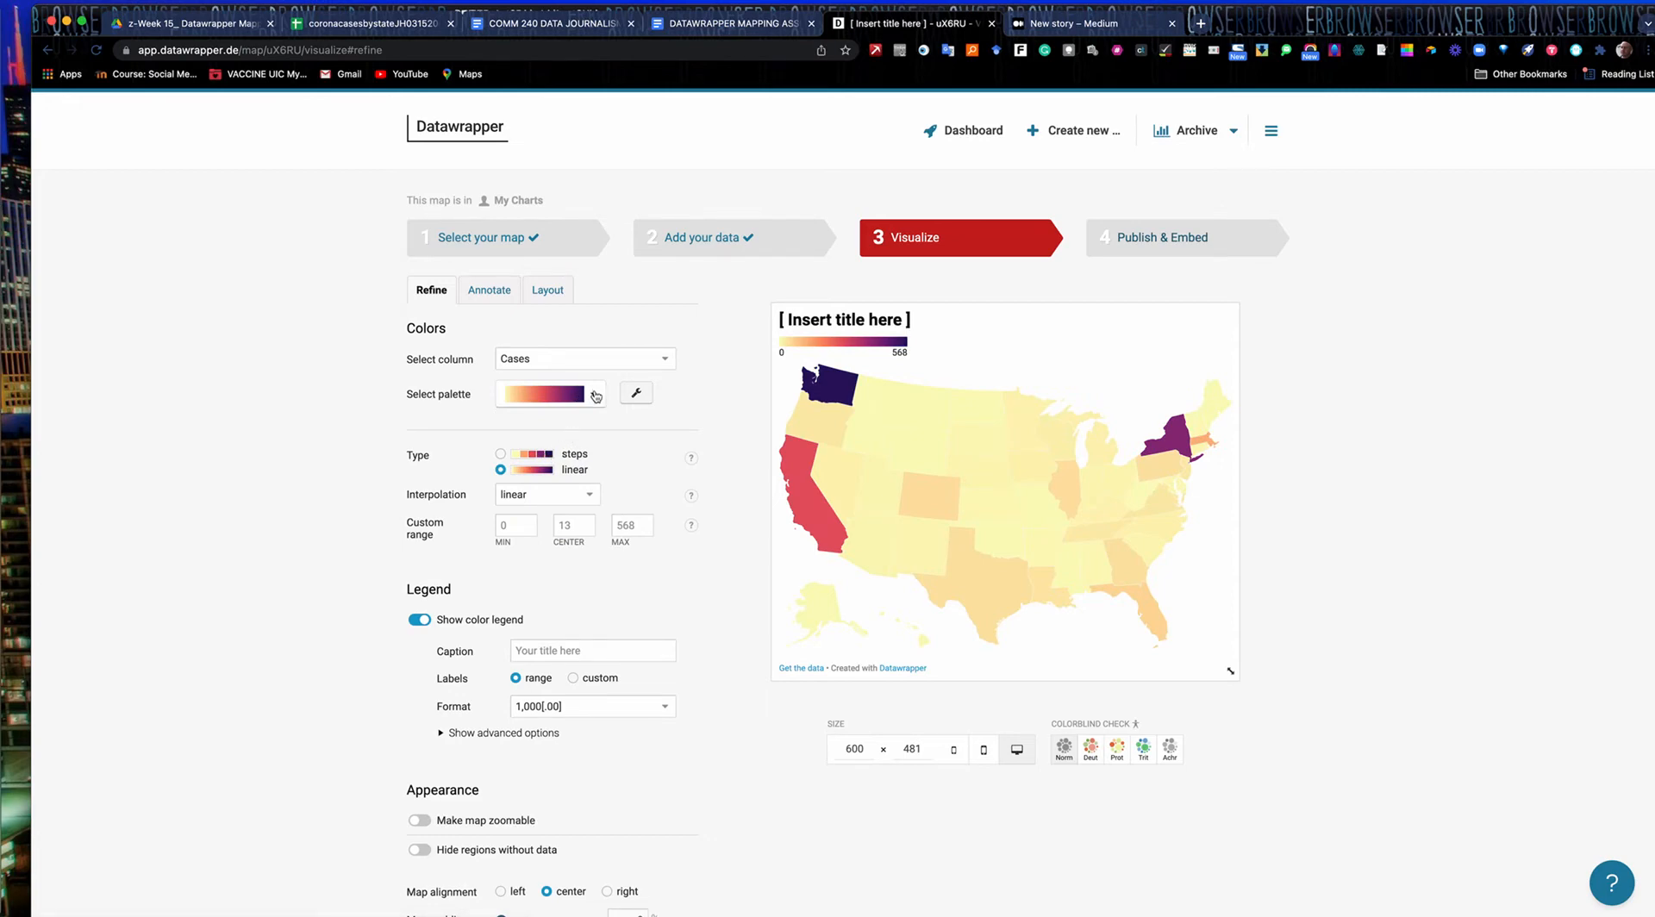
click(595, 395)
click(559, 483)
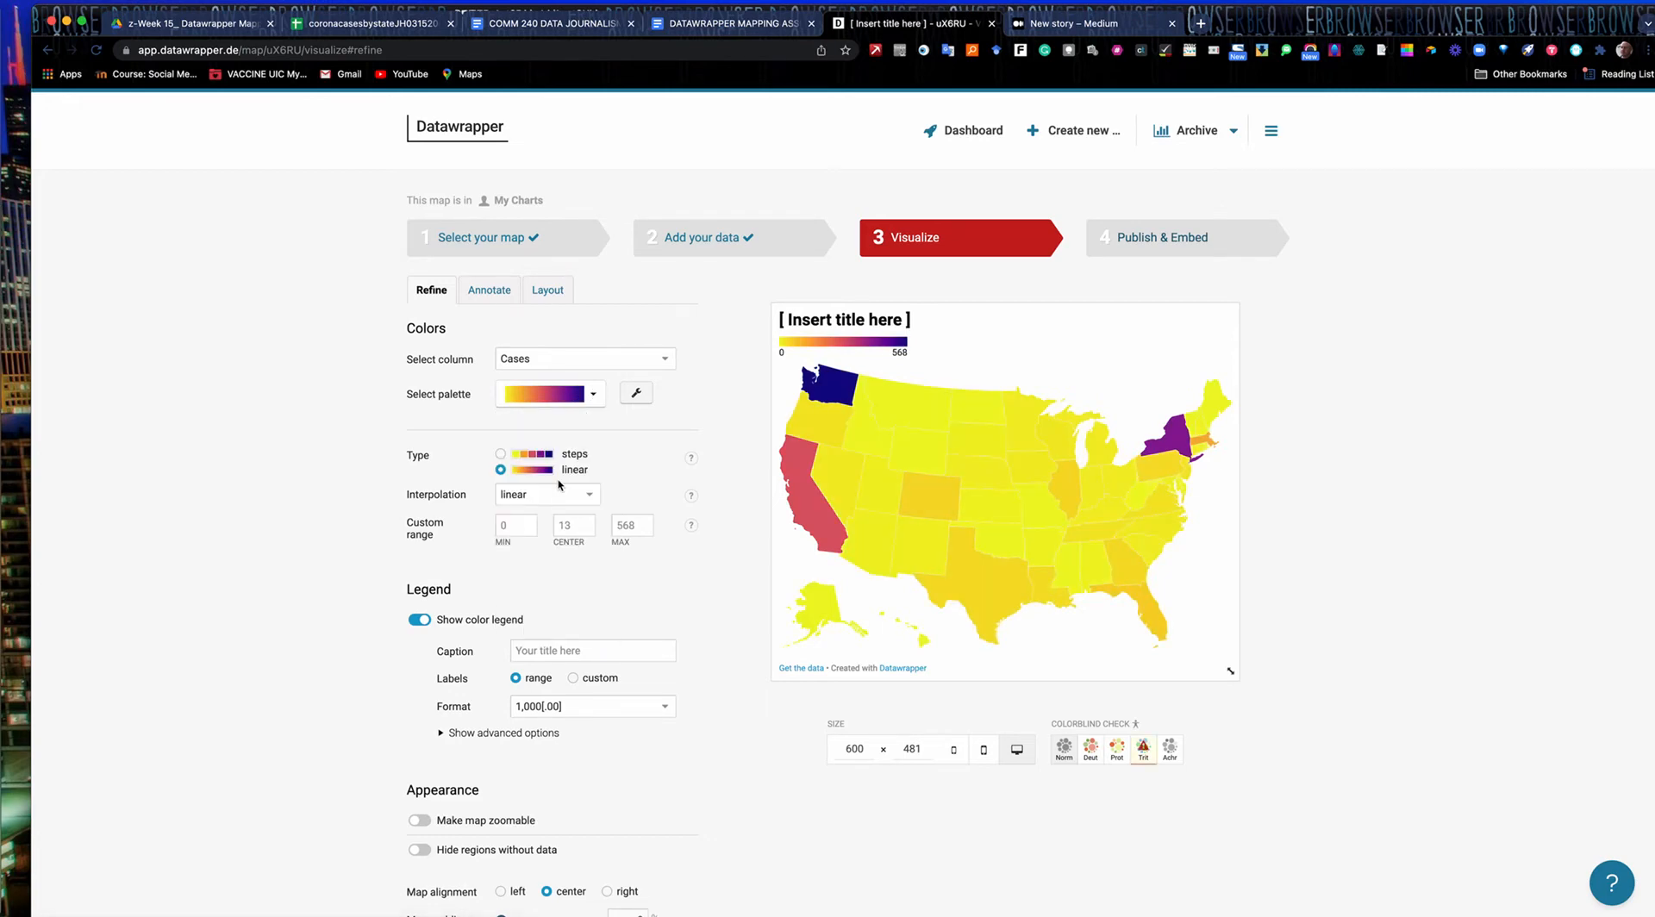
click(593, 395)
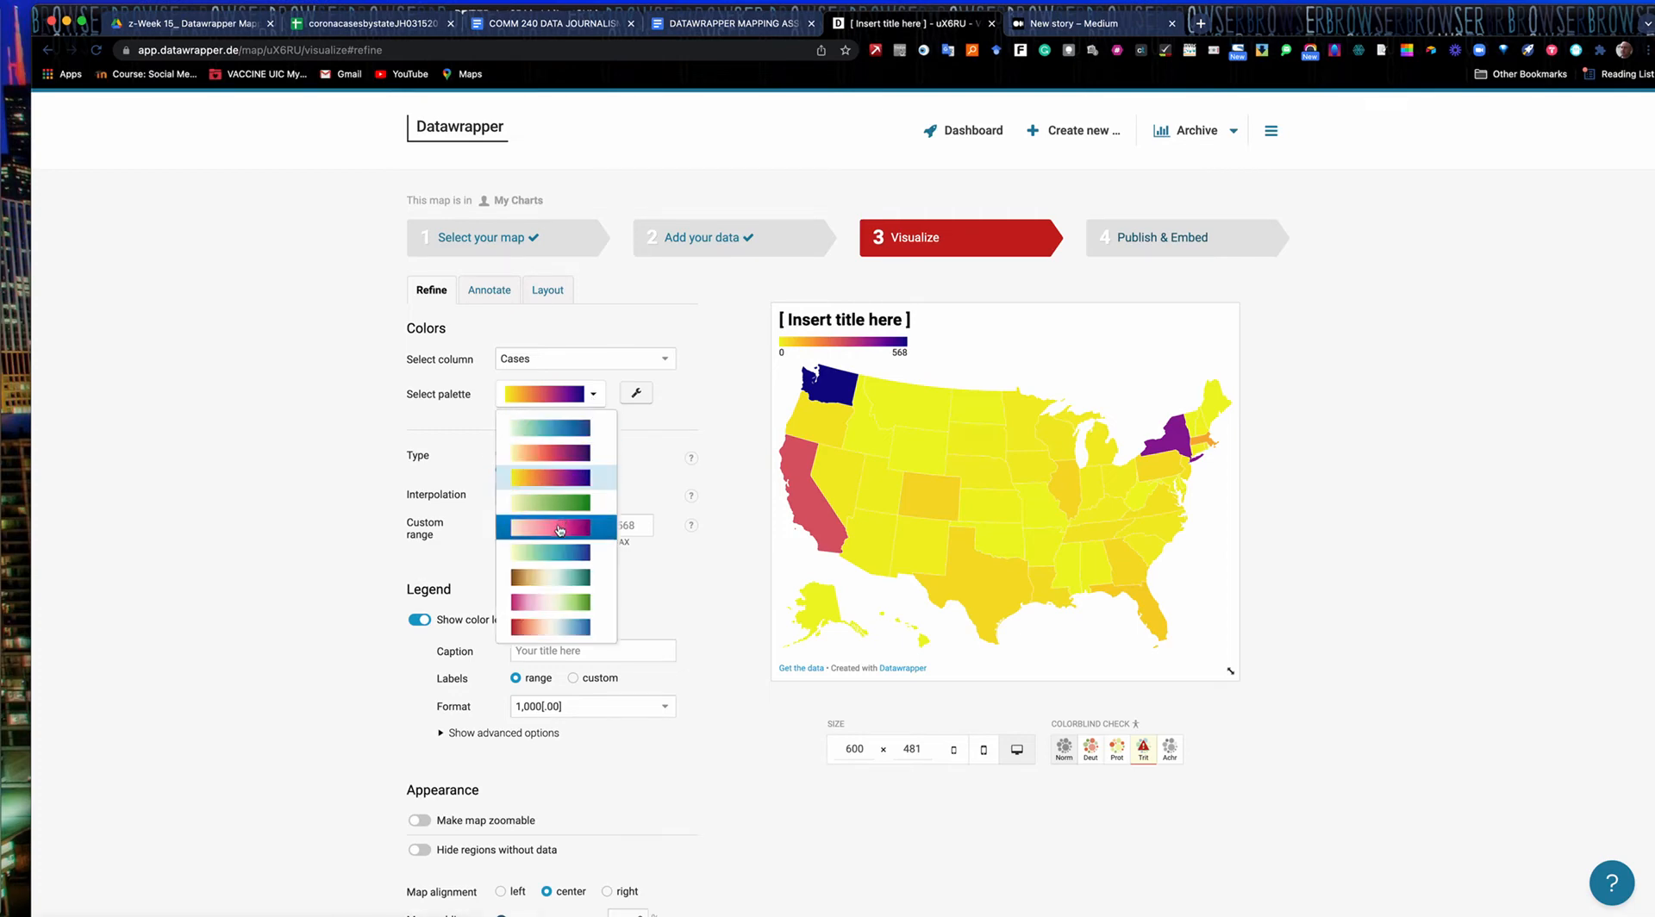
click(558, 526)
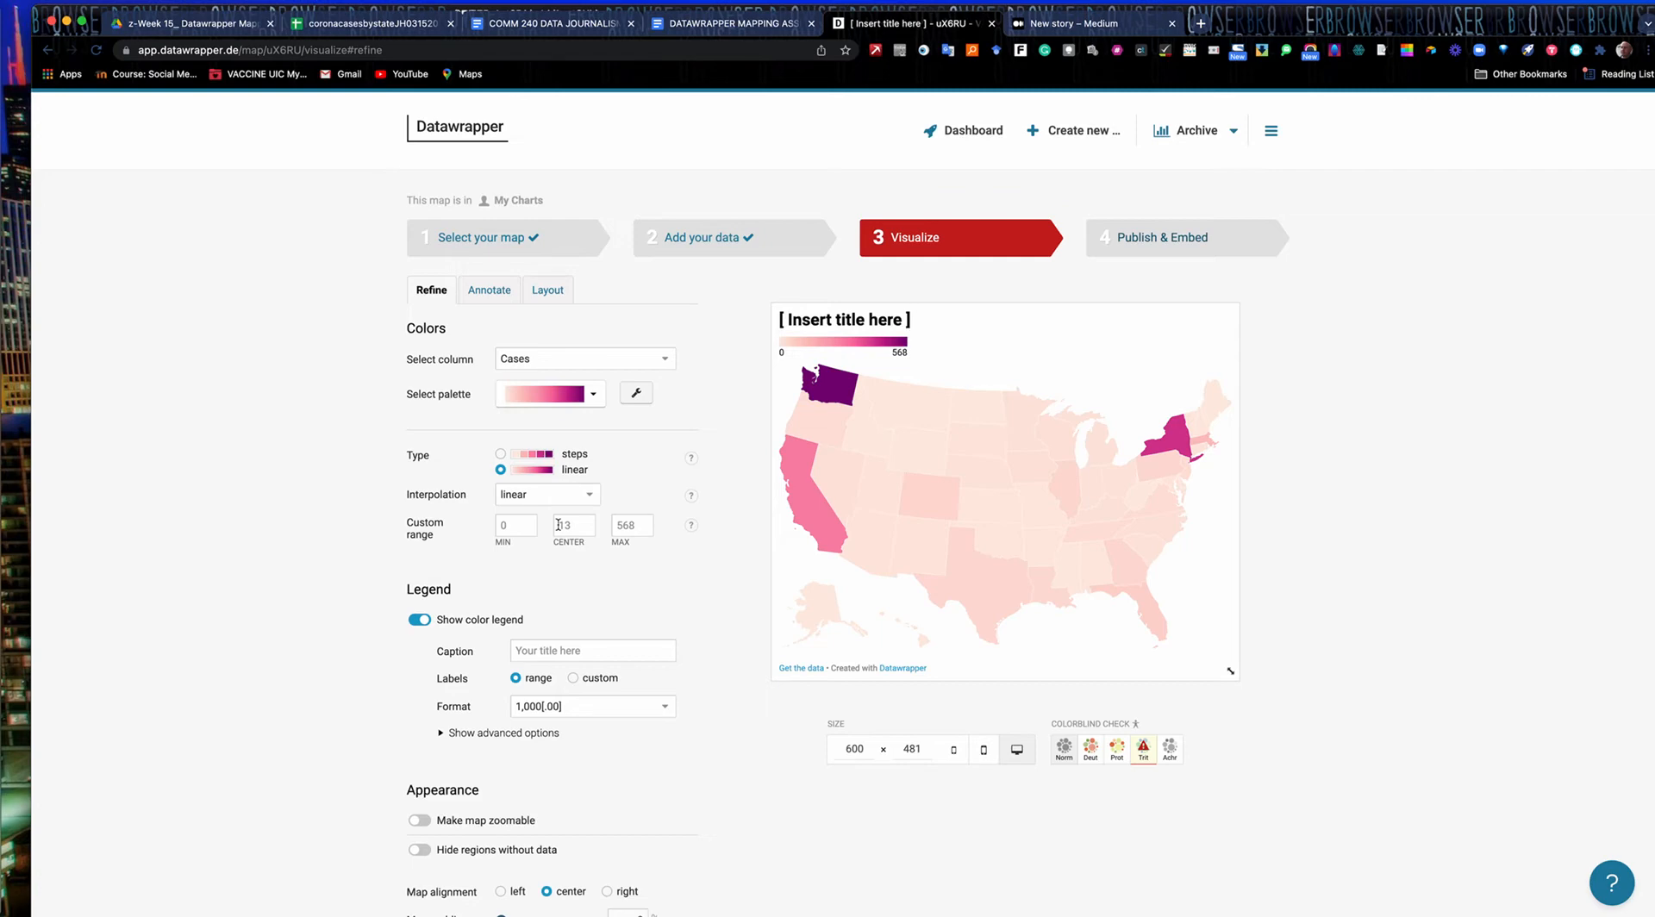
click(593, 398)
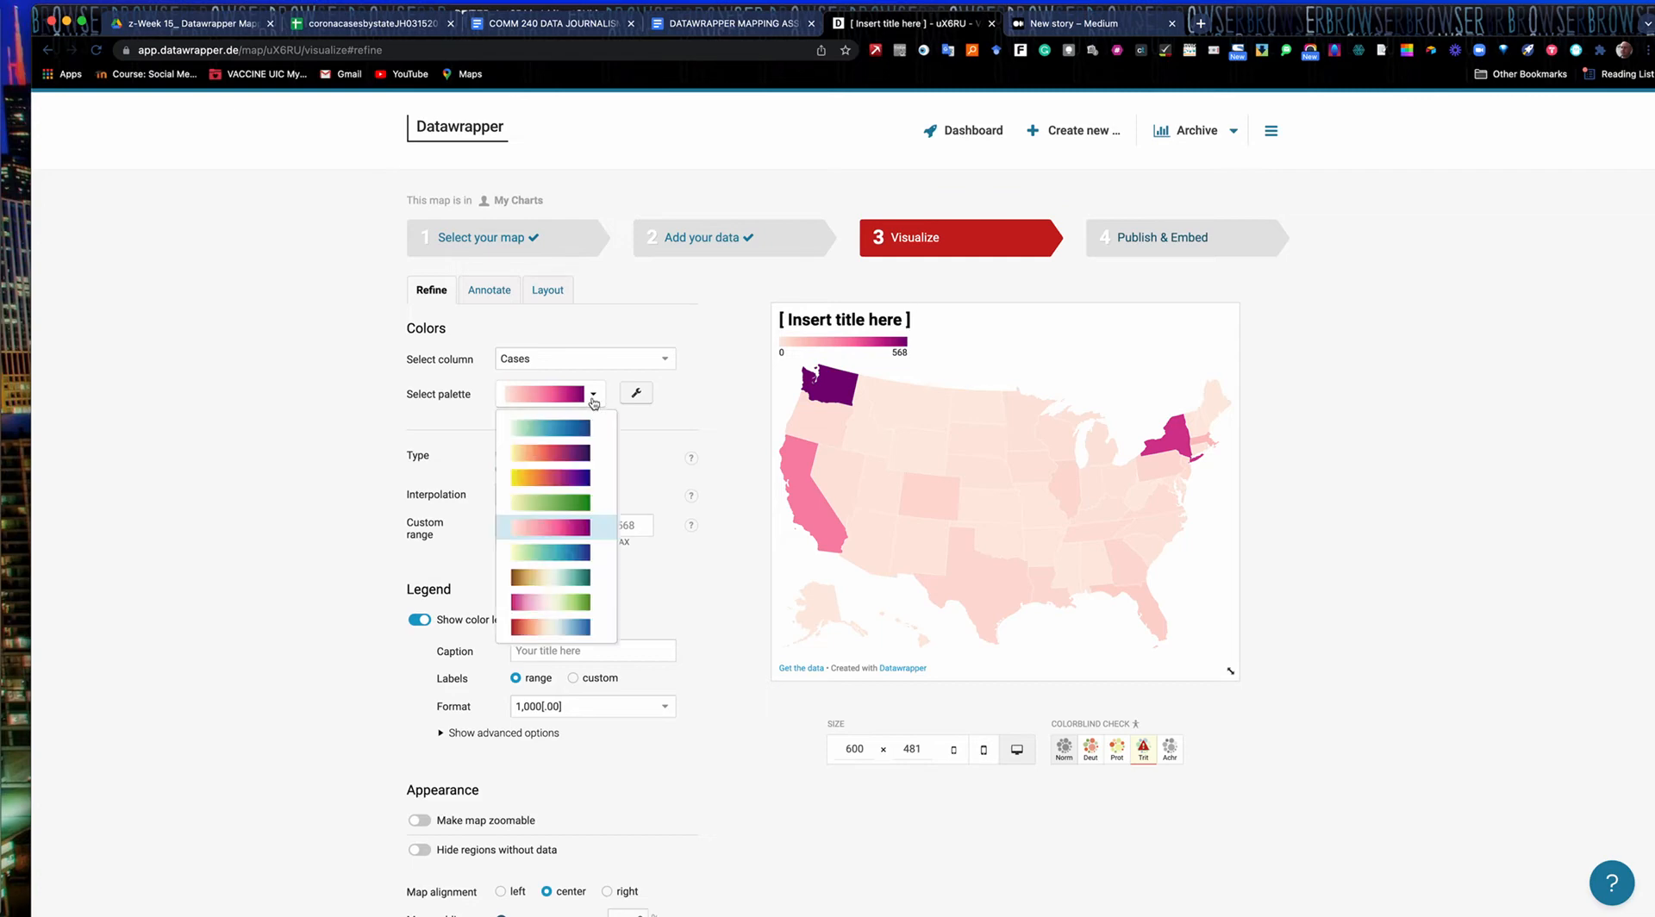
click(558, 552)
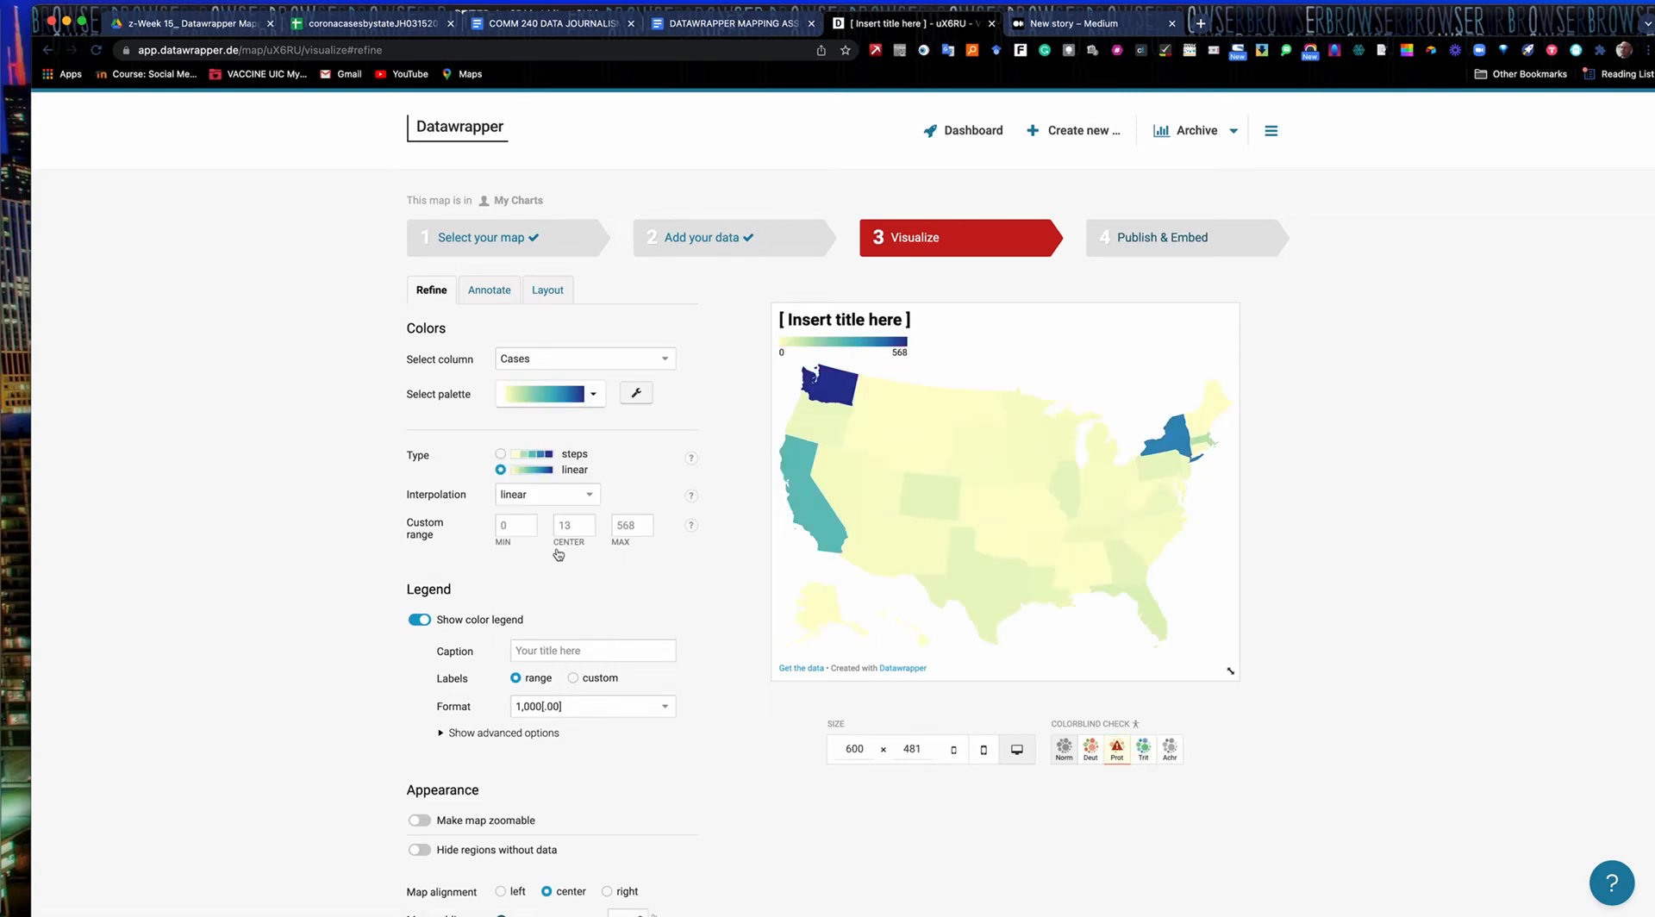
click(593, 399)
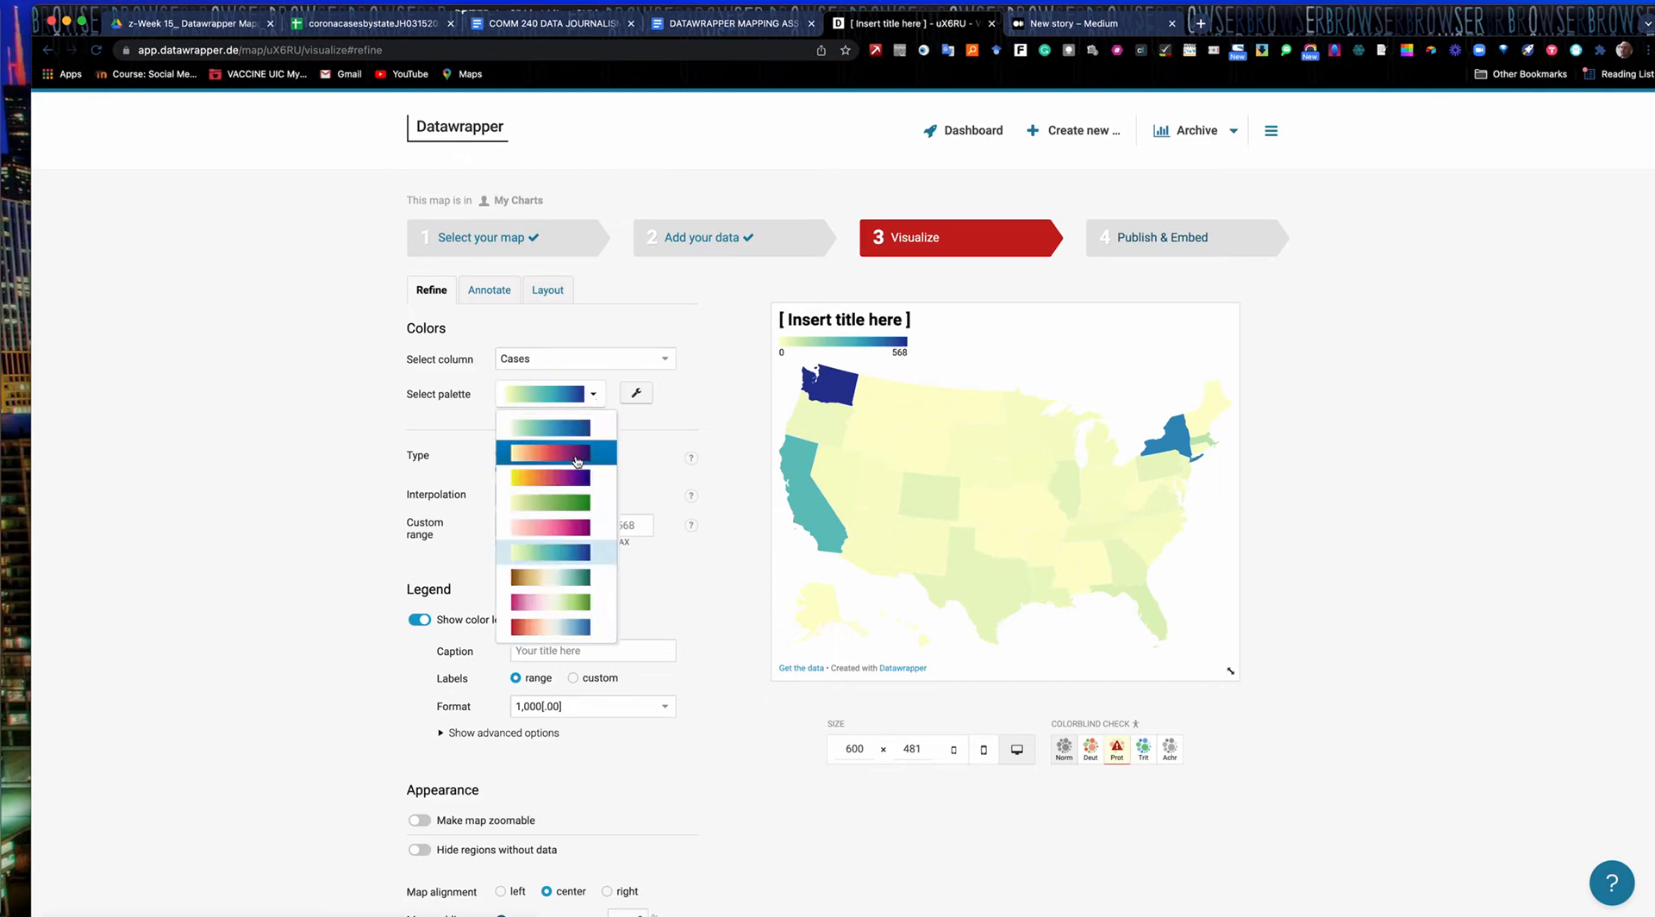
click(569, 502)
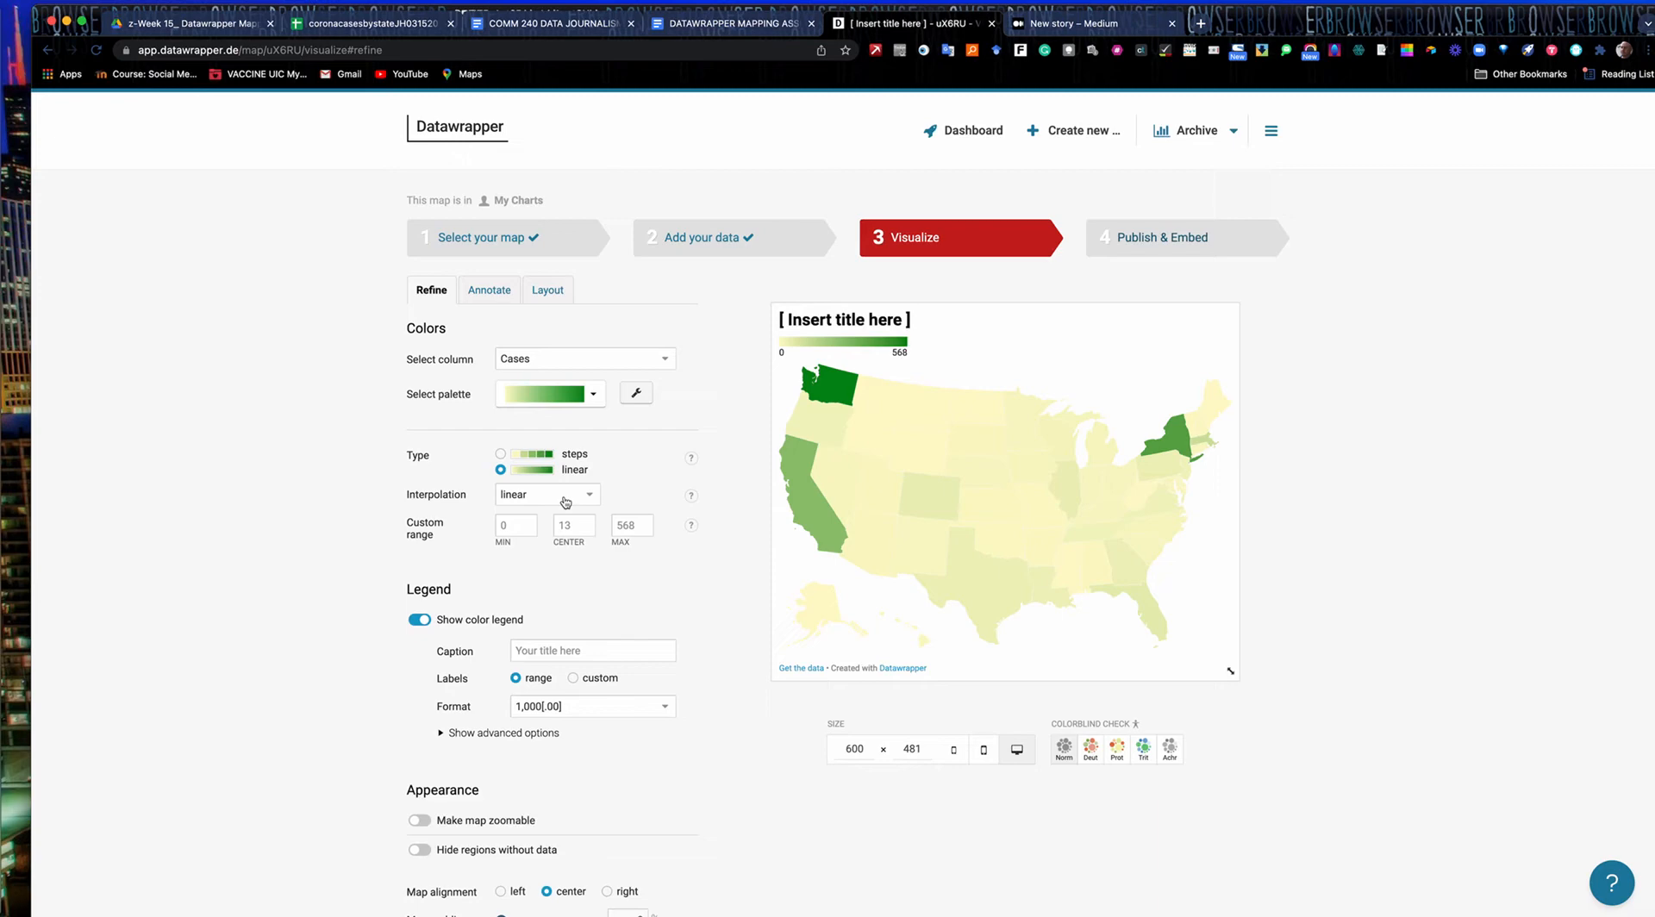
click(595, 402)
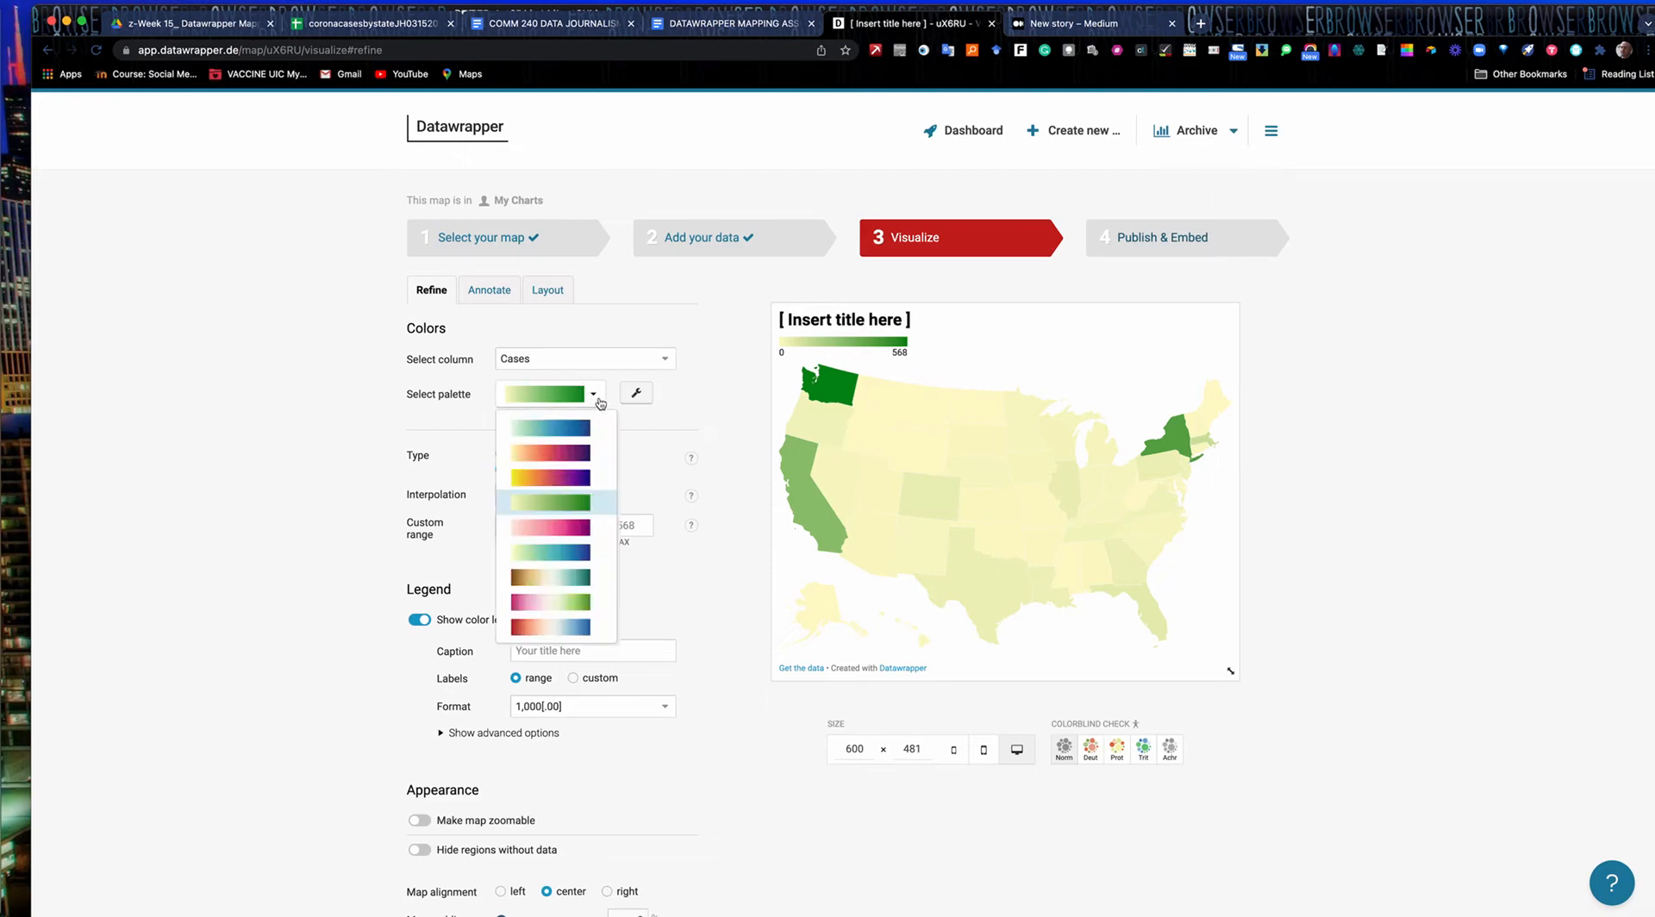
click(558, 437)
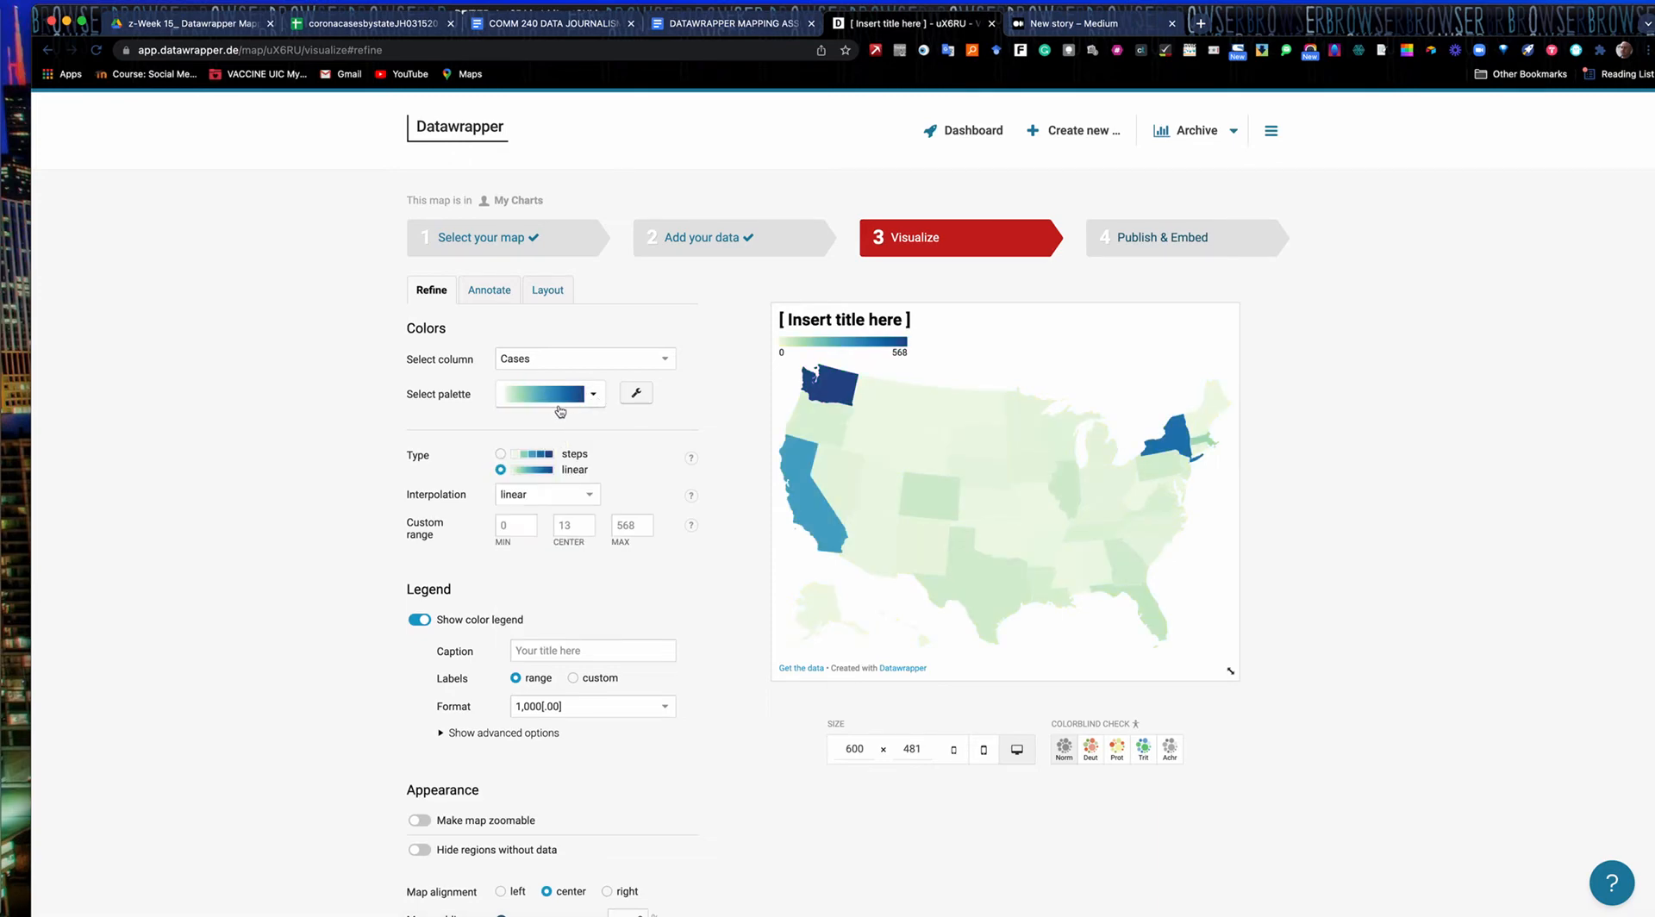
- Set the map's color interpolation to quartiles
click(591, 498)
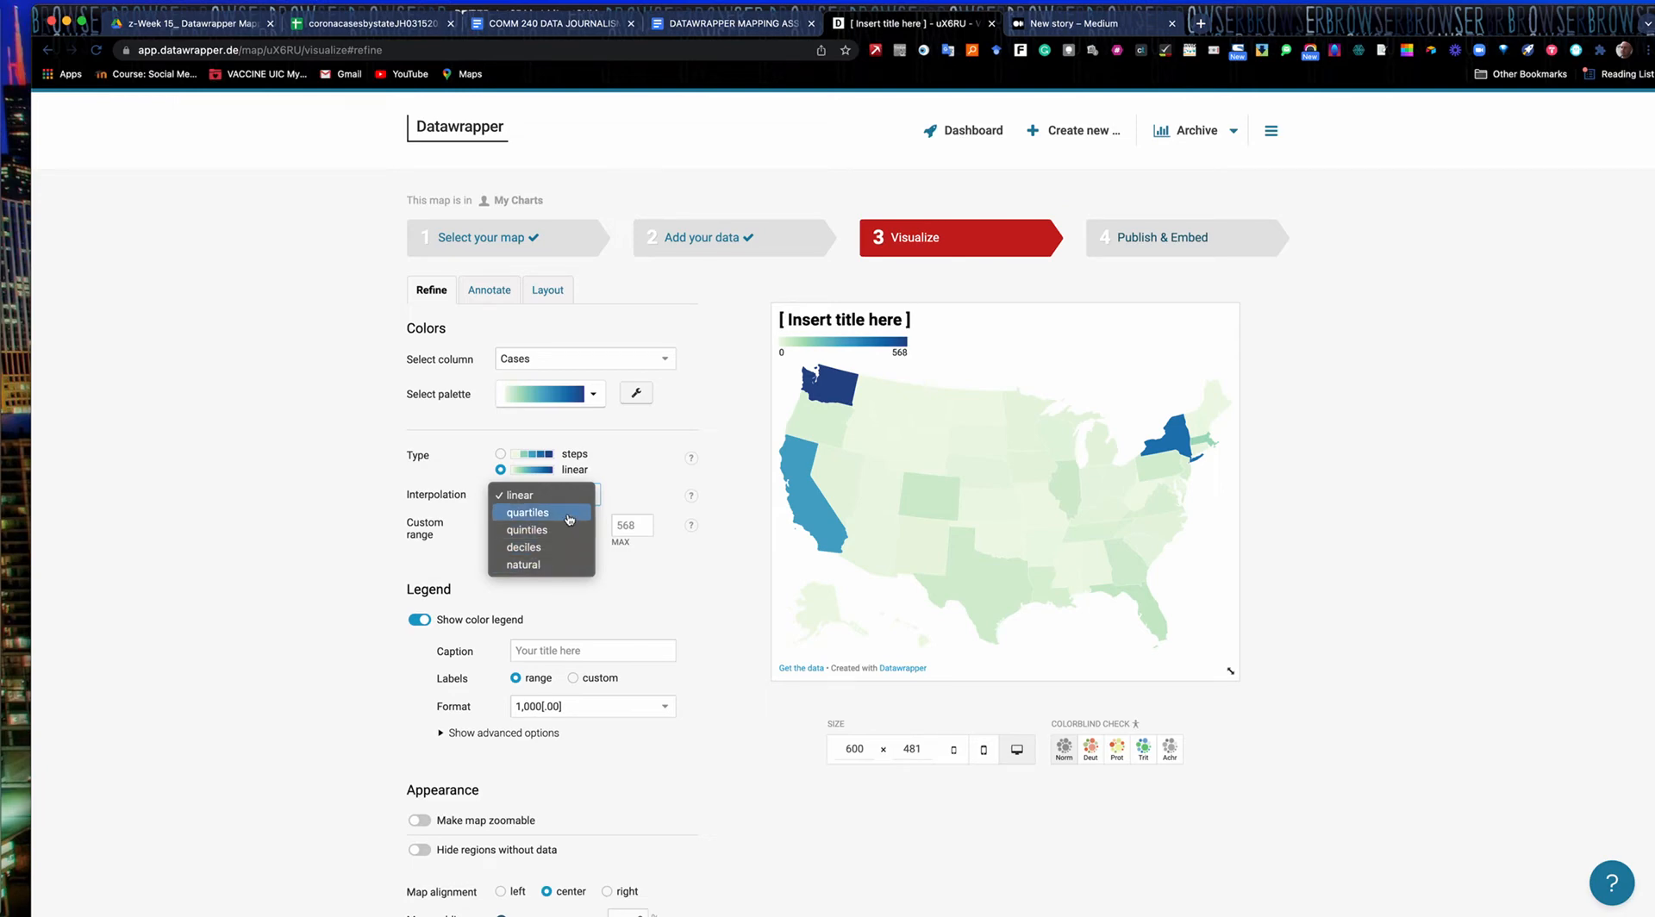
click(569, 516)
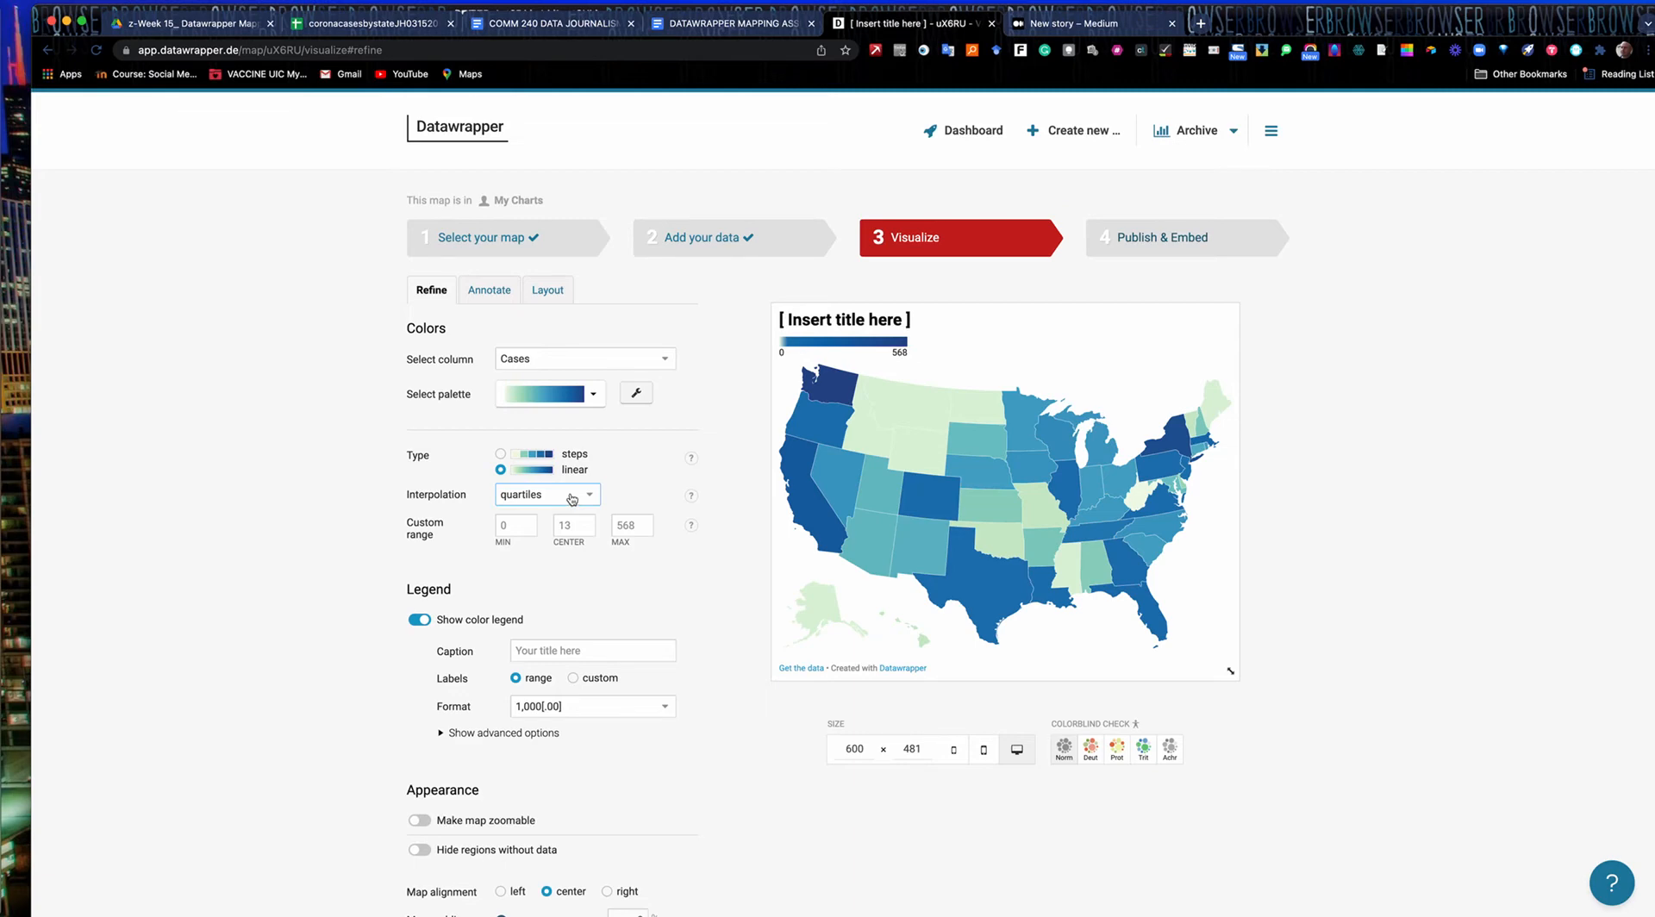
- Try the quintiles and deciles interpolations on the map's colors, and set the interpolation to linear
click(571, 499)
click(563, 517)
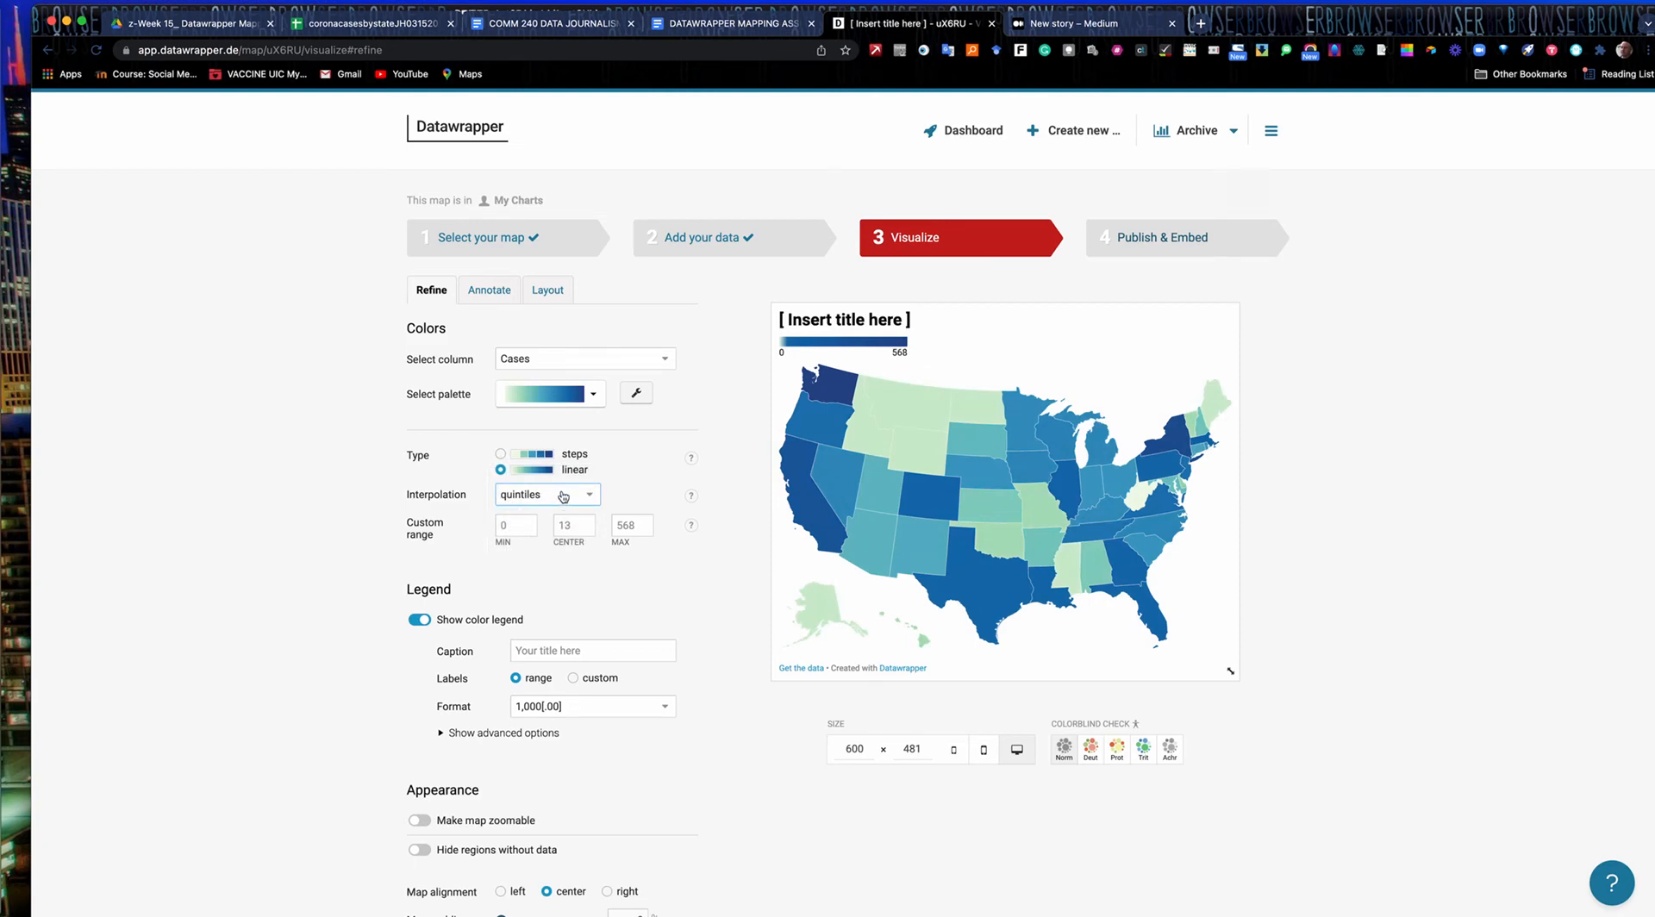
click(563, 498)
click(547, 523)
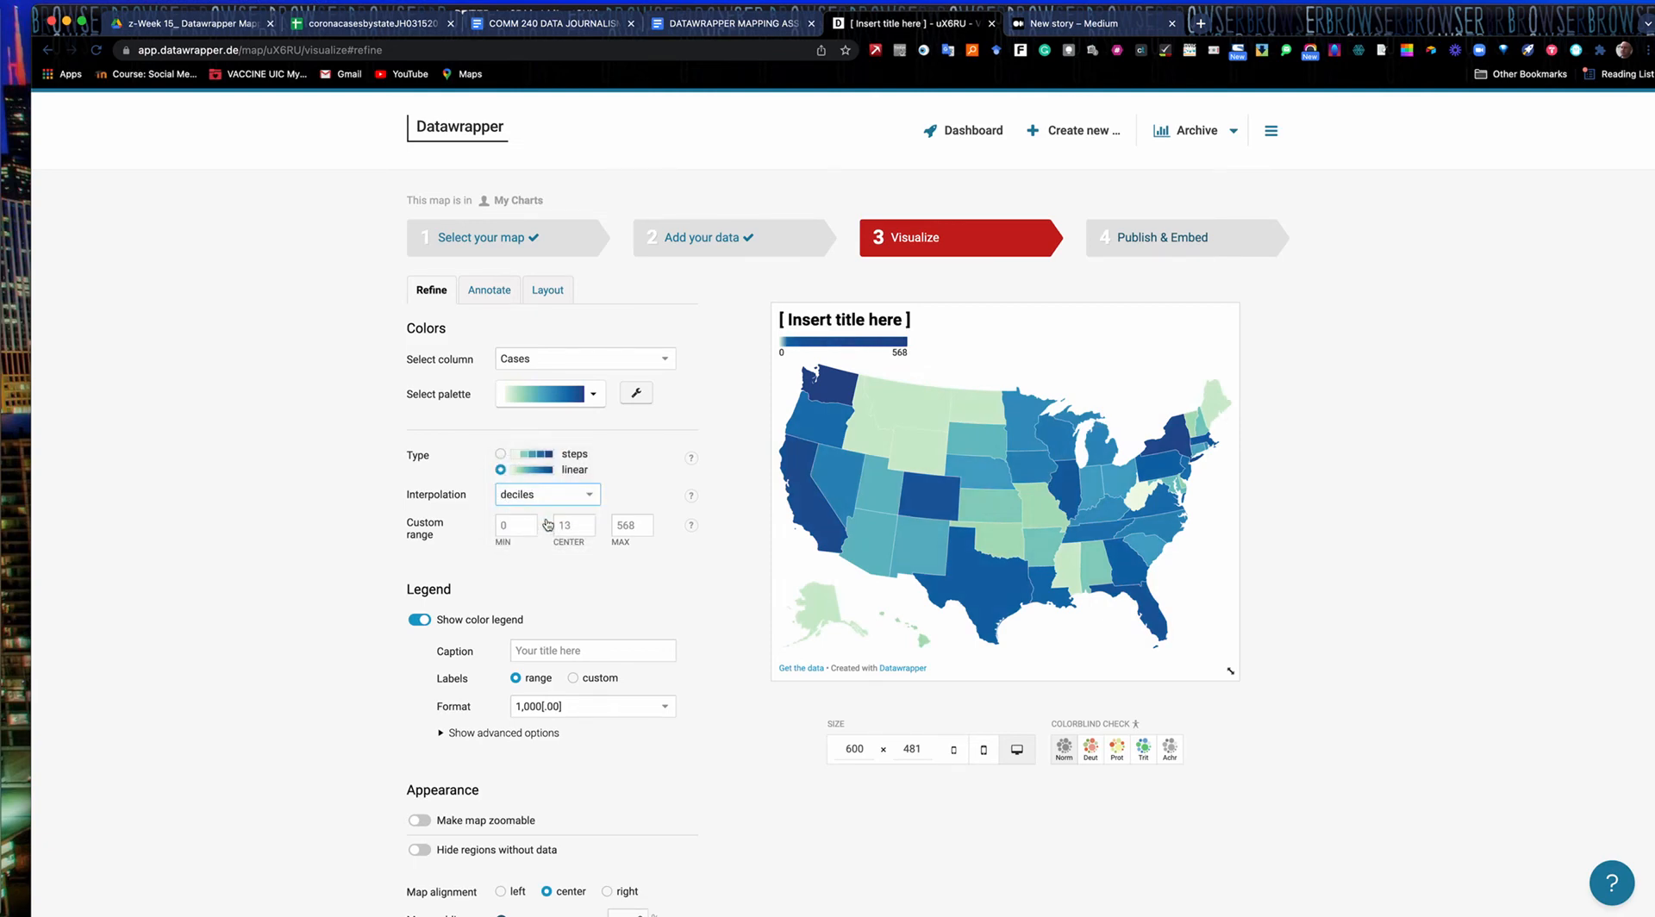
click(565, 496)
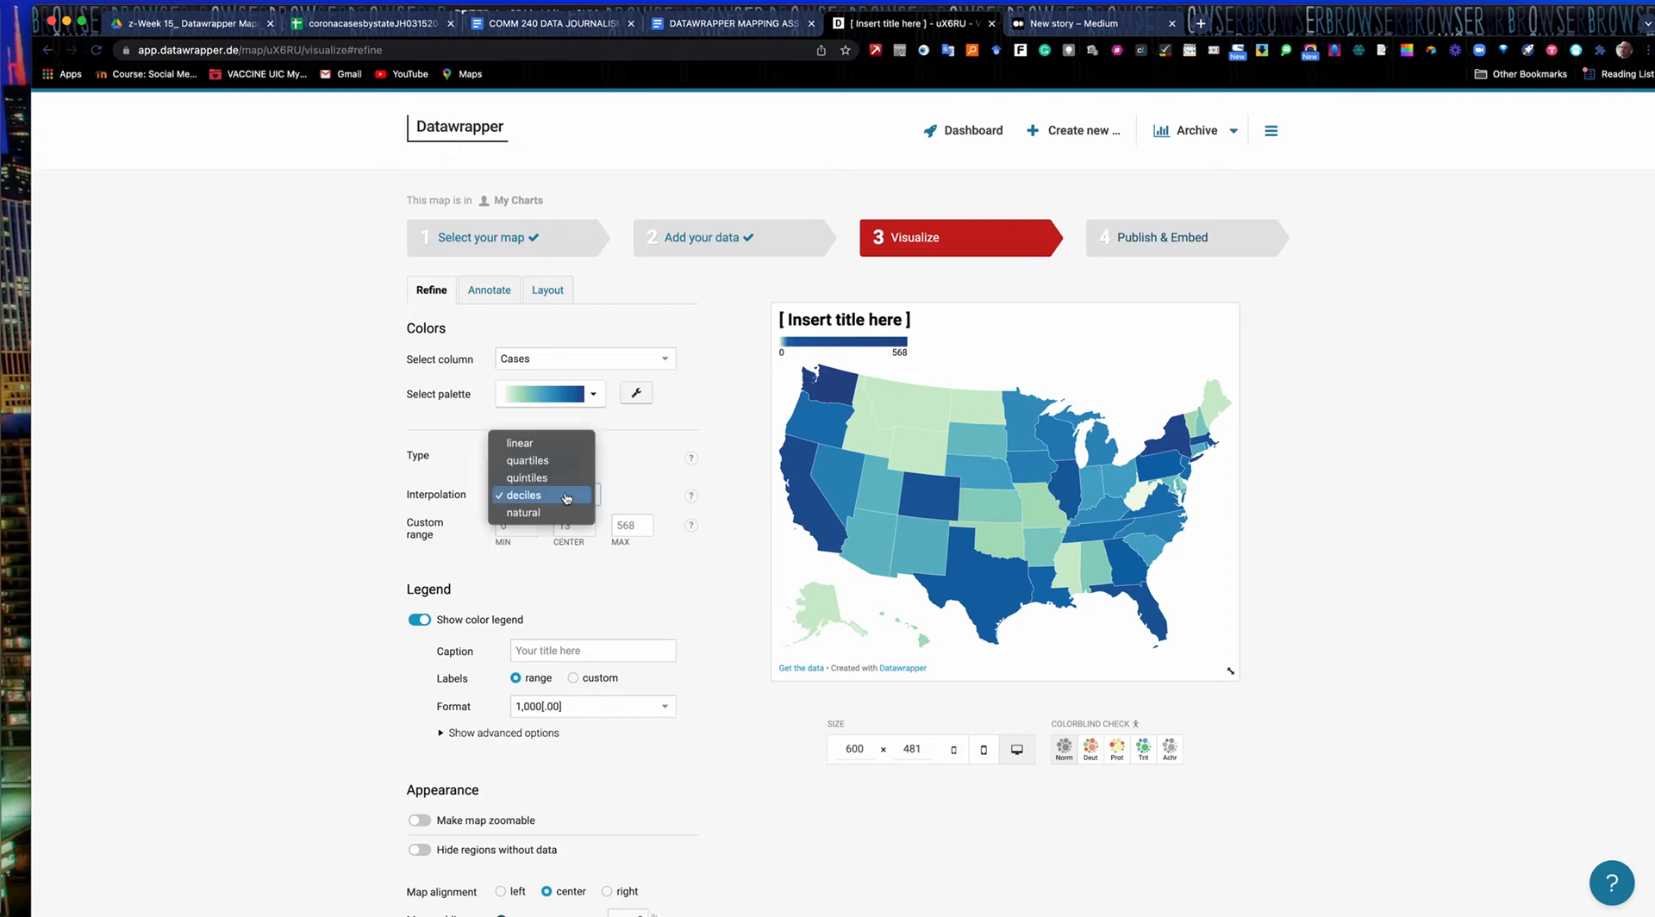
click(549, 449)
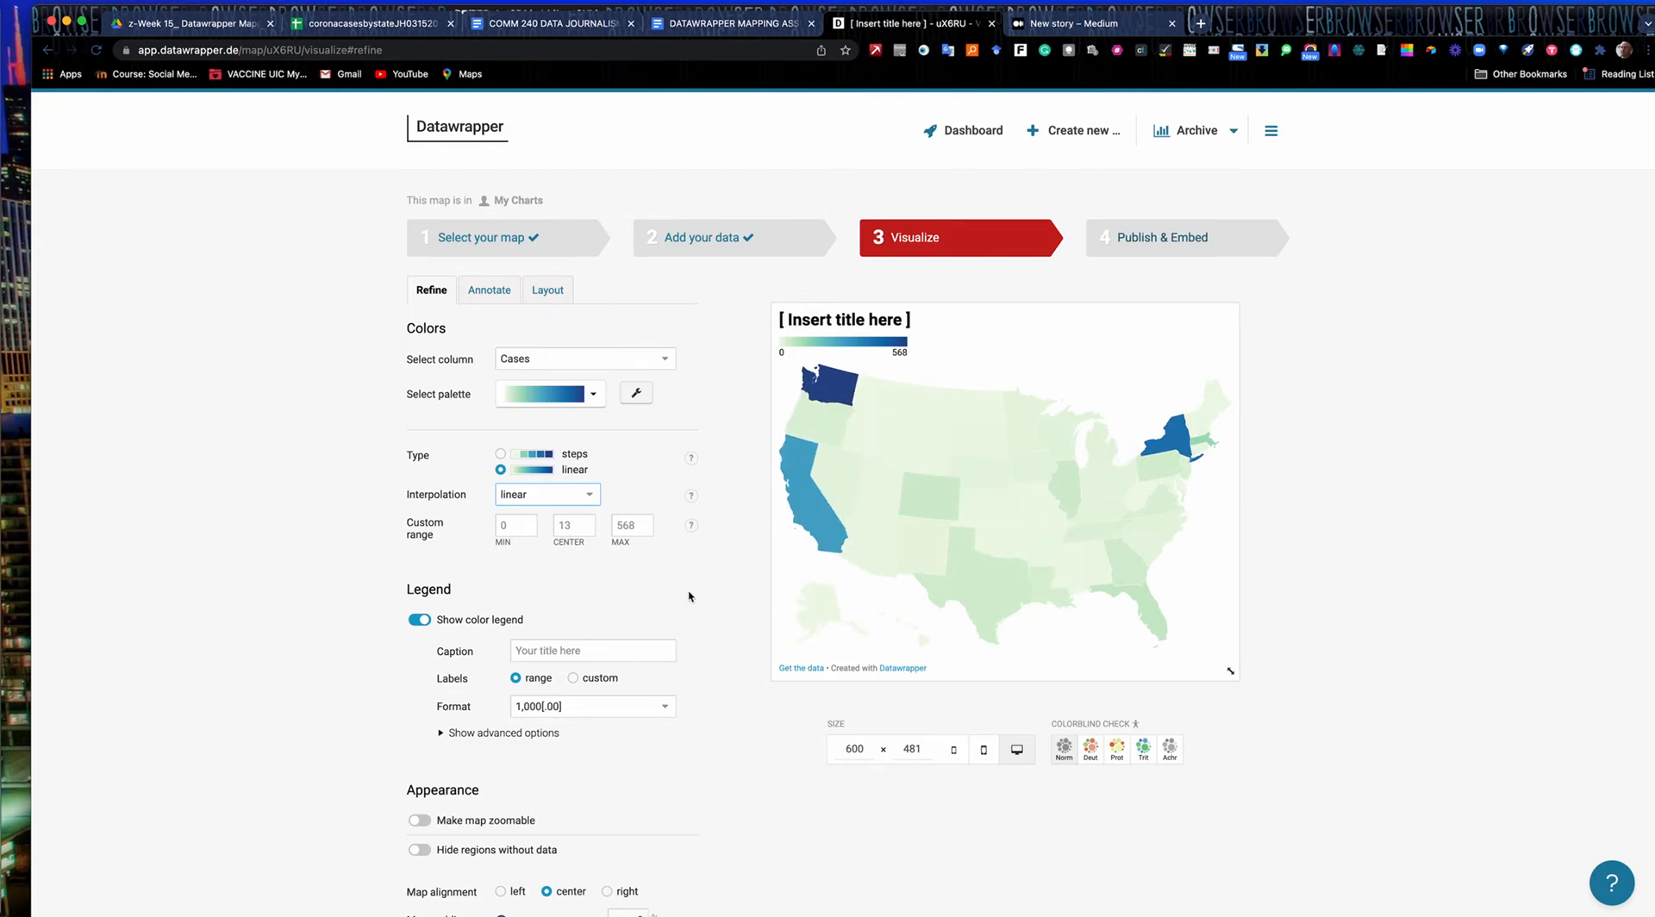
- Make the map zoomable, and set its padding to 1.8% and its maximum height to about 993 px
scroll(689, 593, down, 3)
scroll(721, 594, down, 2)
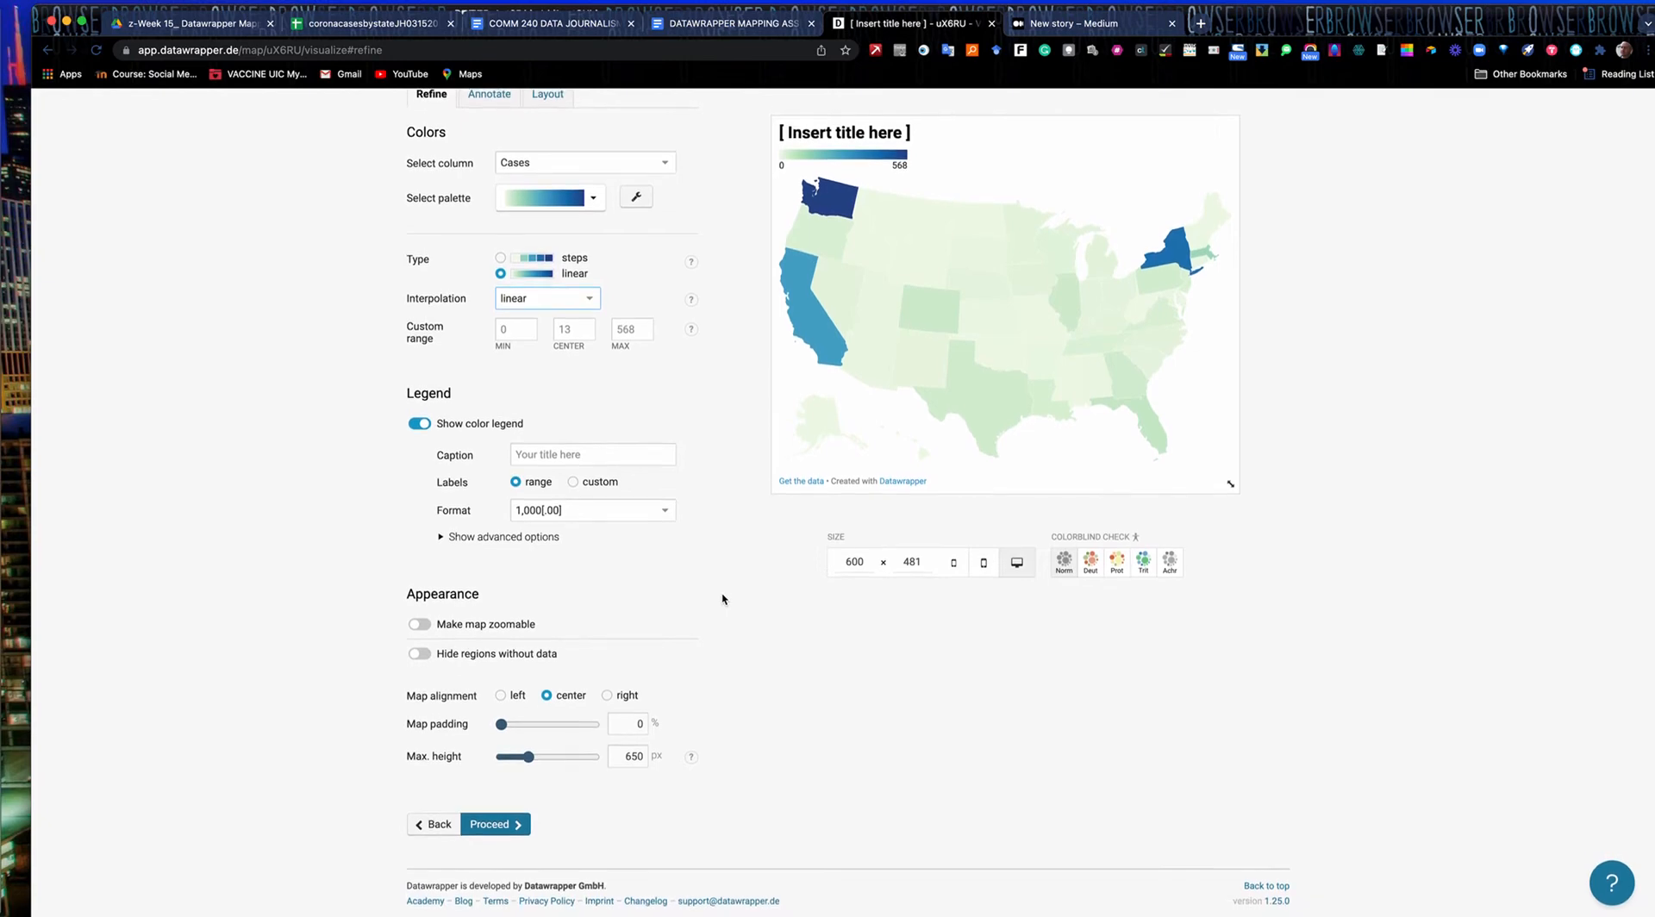
click(466, 630)
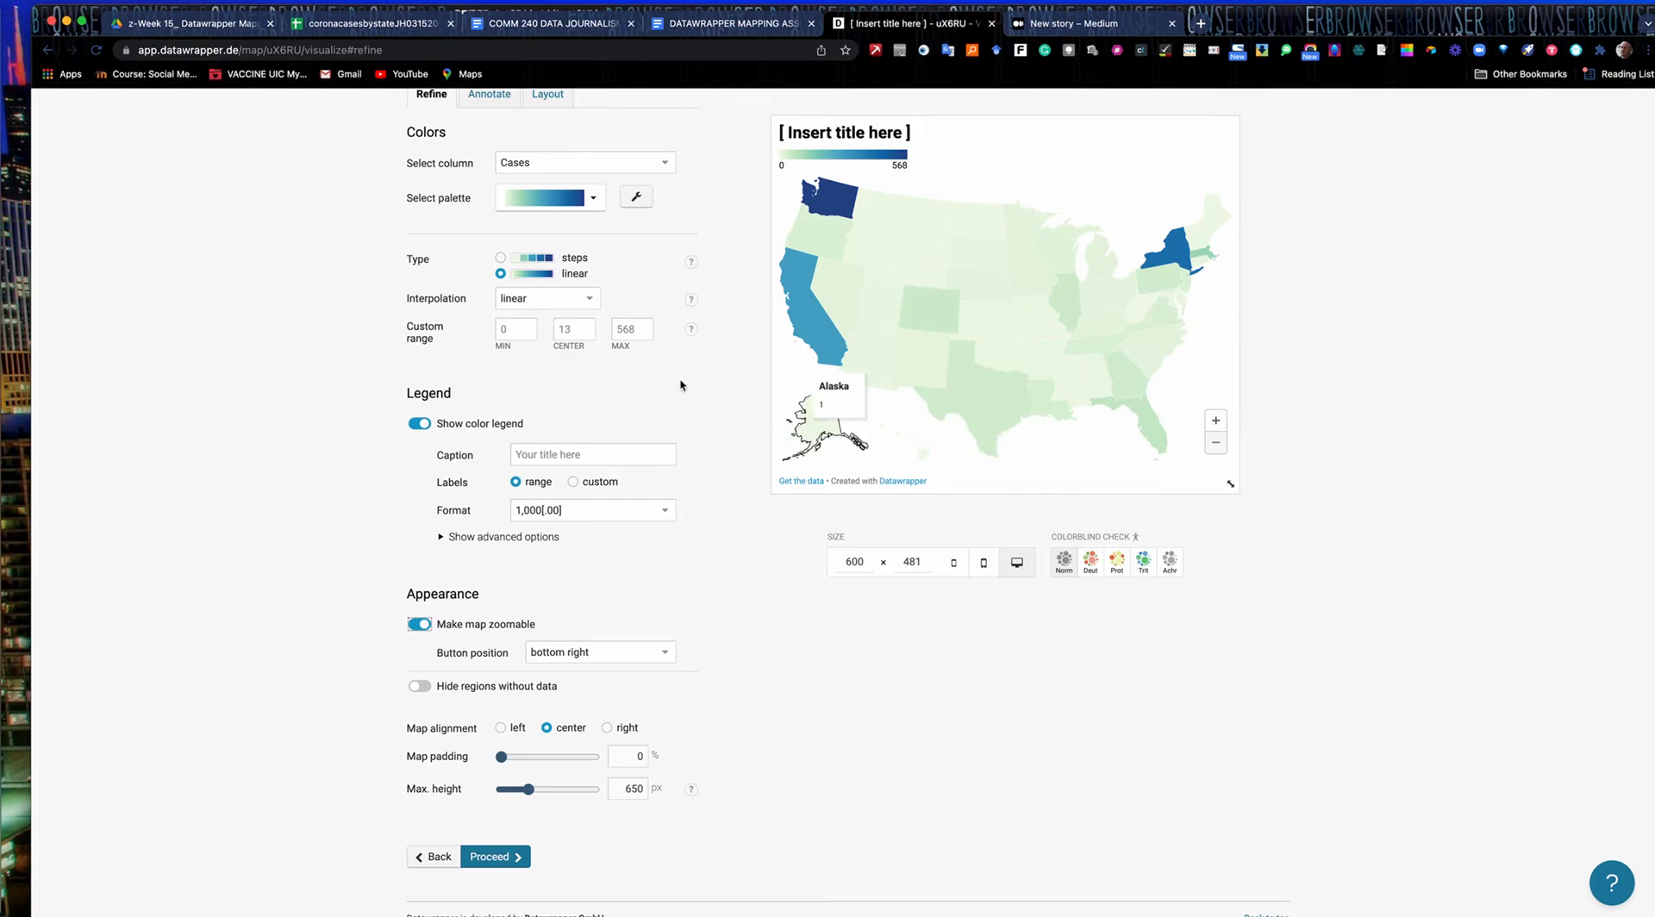
scroll(700, 380, down, 1)
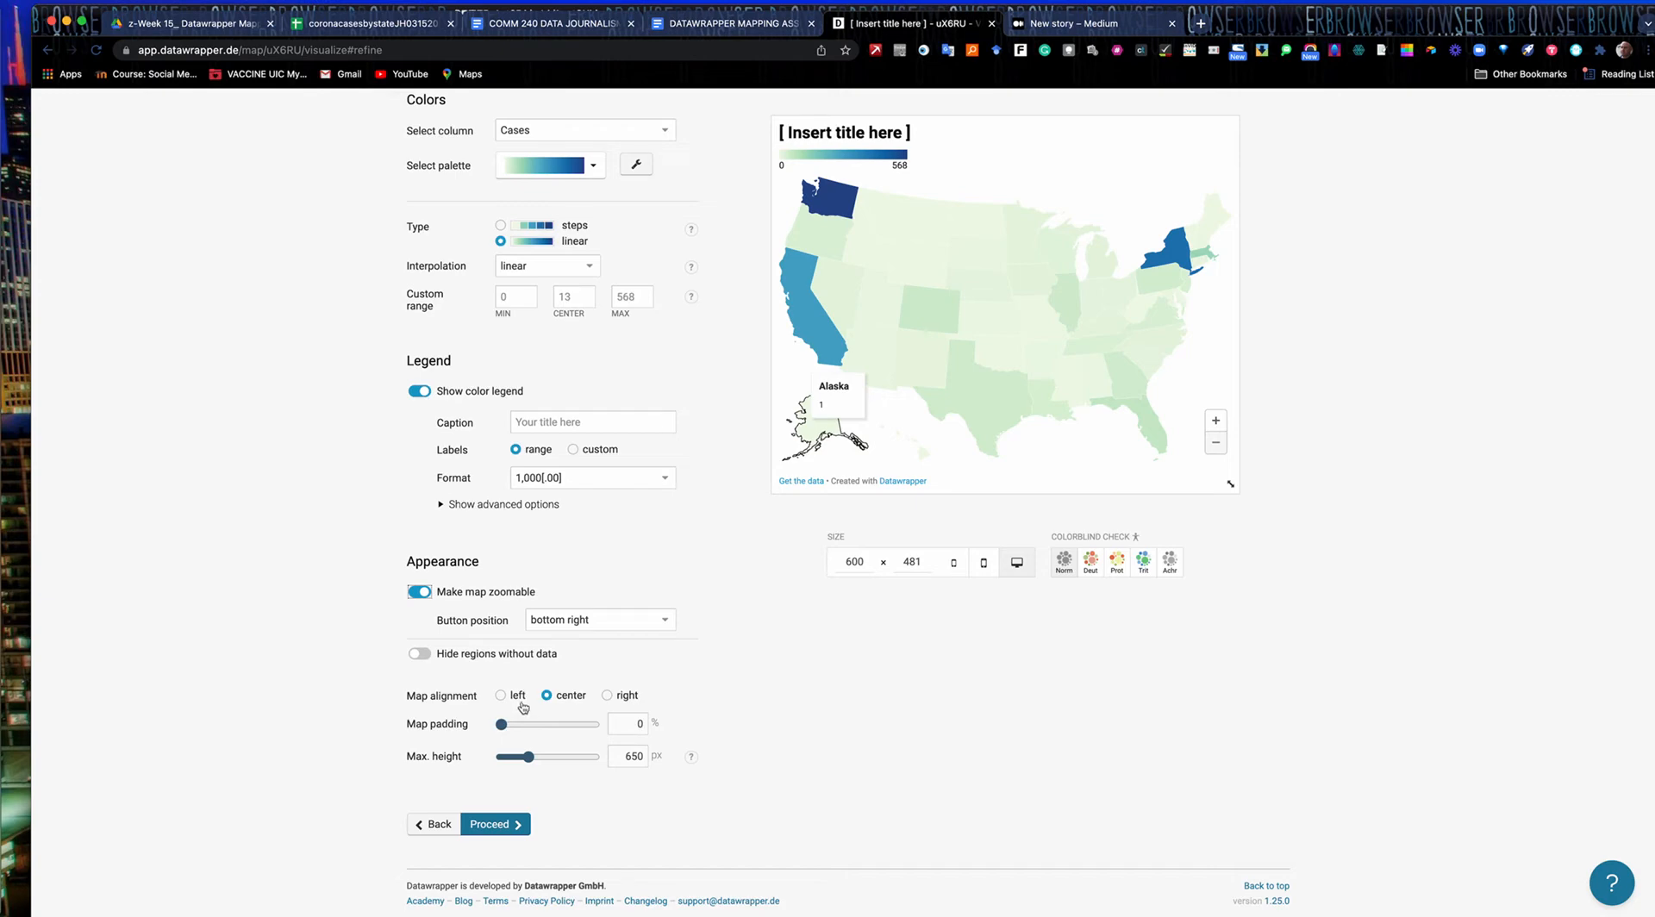
drag(556, 722, 548, 760)
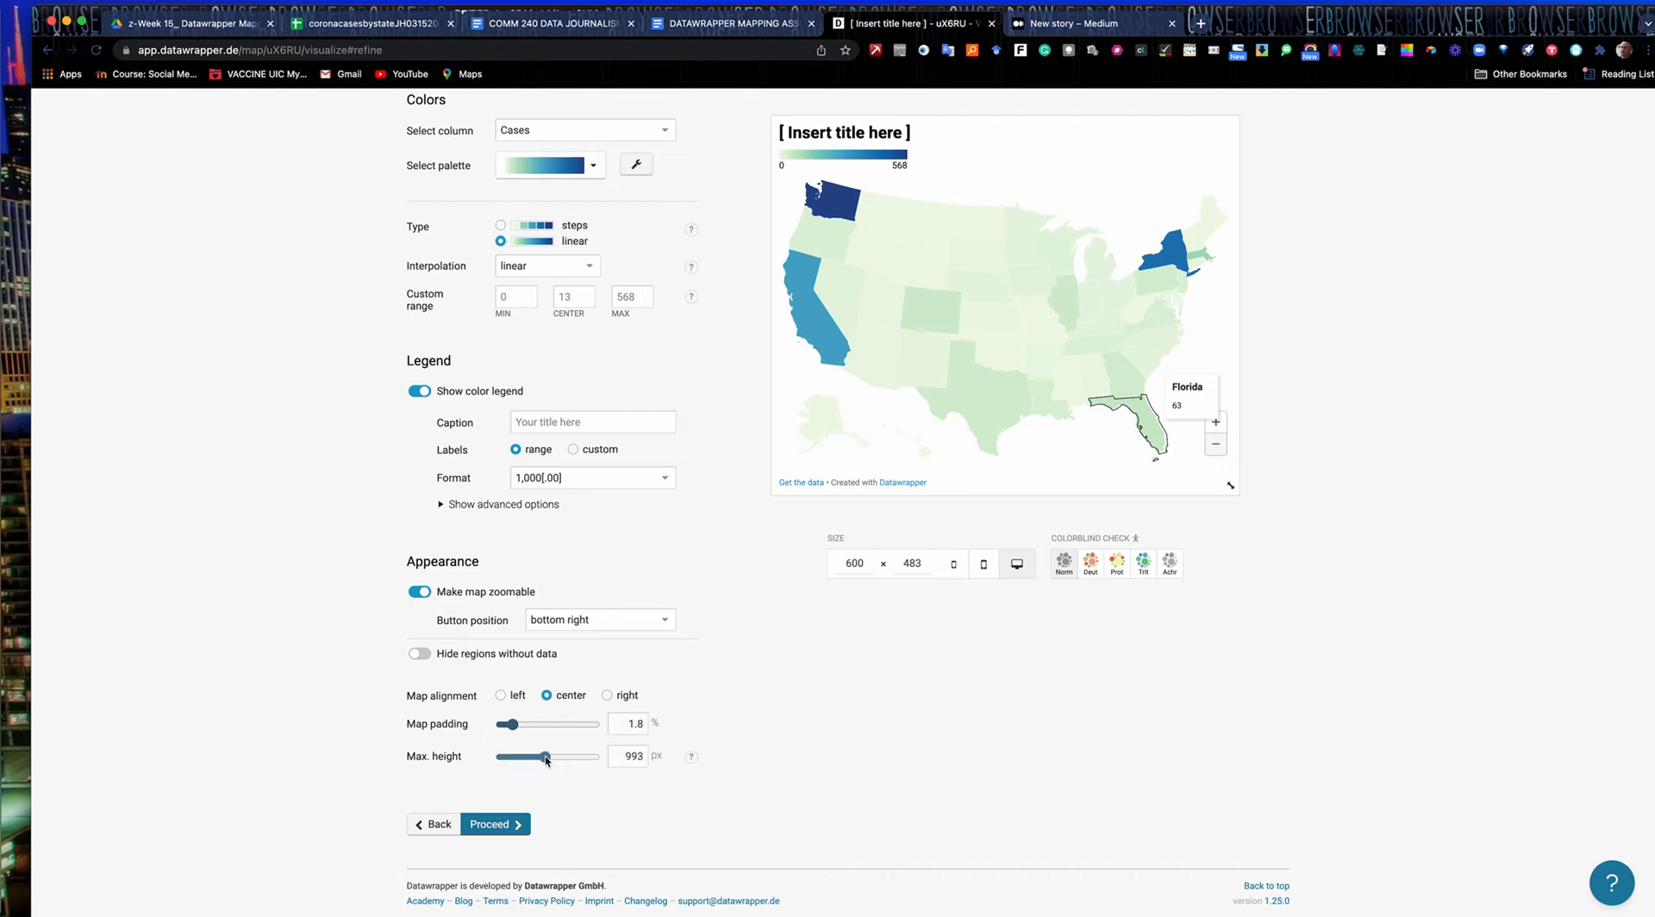
- Title the map "COVID-19 Positive Cases by State" in its annotation settings
scroll(619, 534, up, 3)
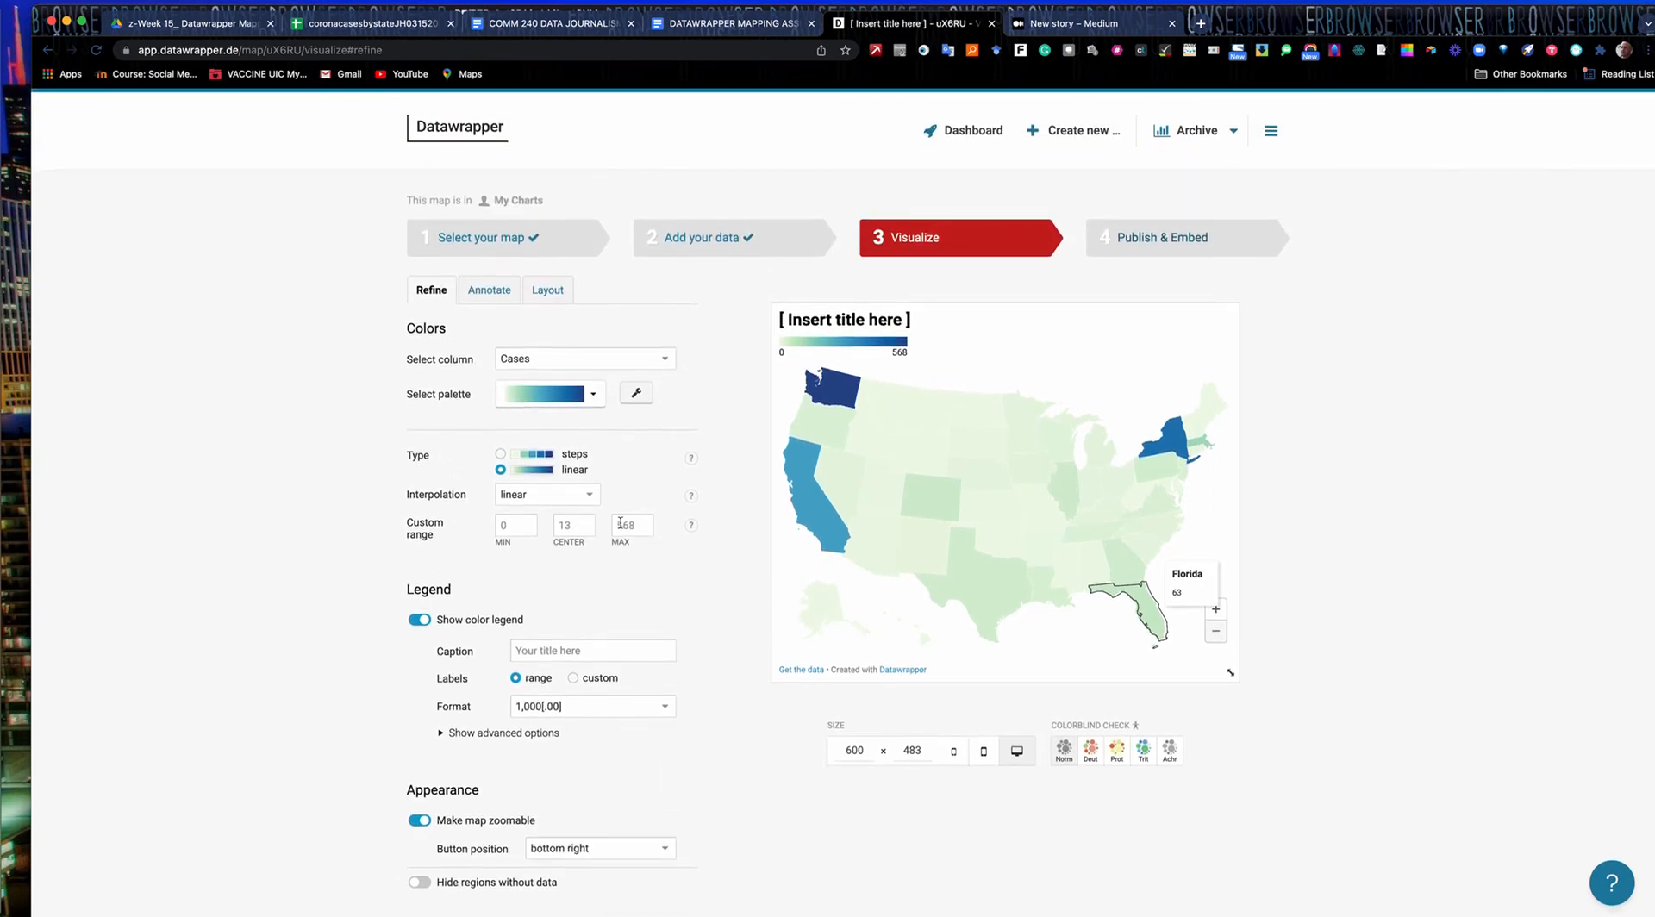
click(499, 293)
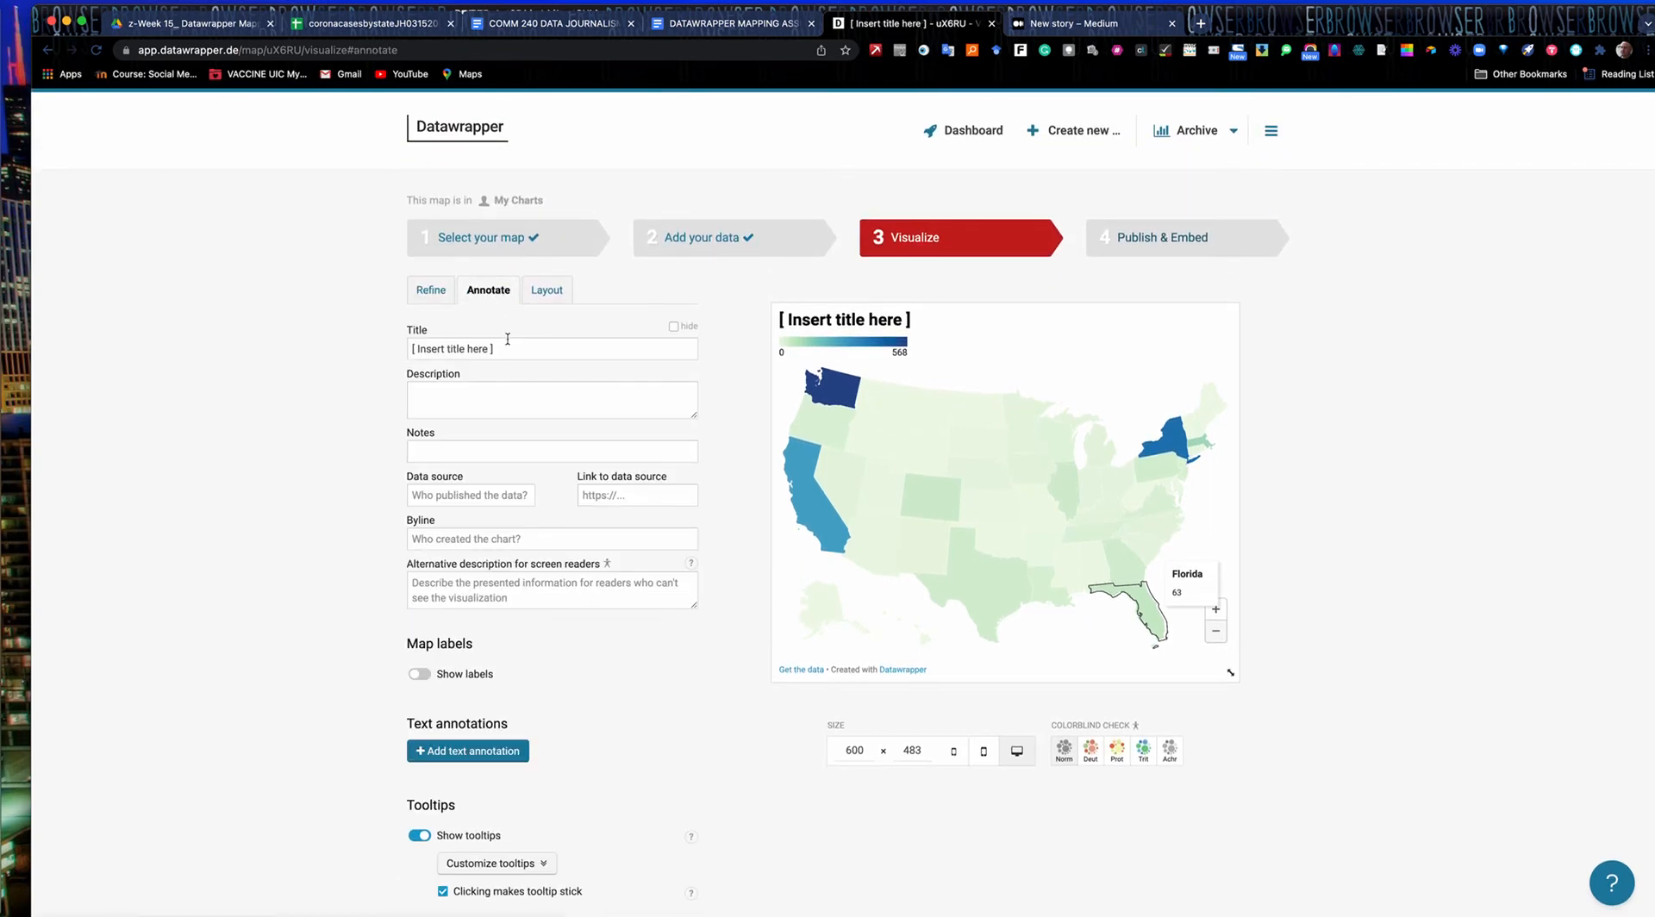
drag(507, 354, 401, 351)
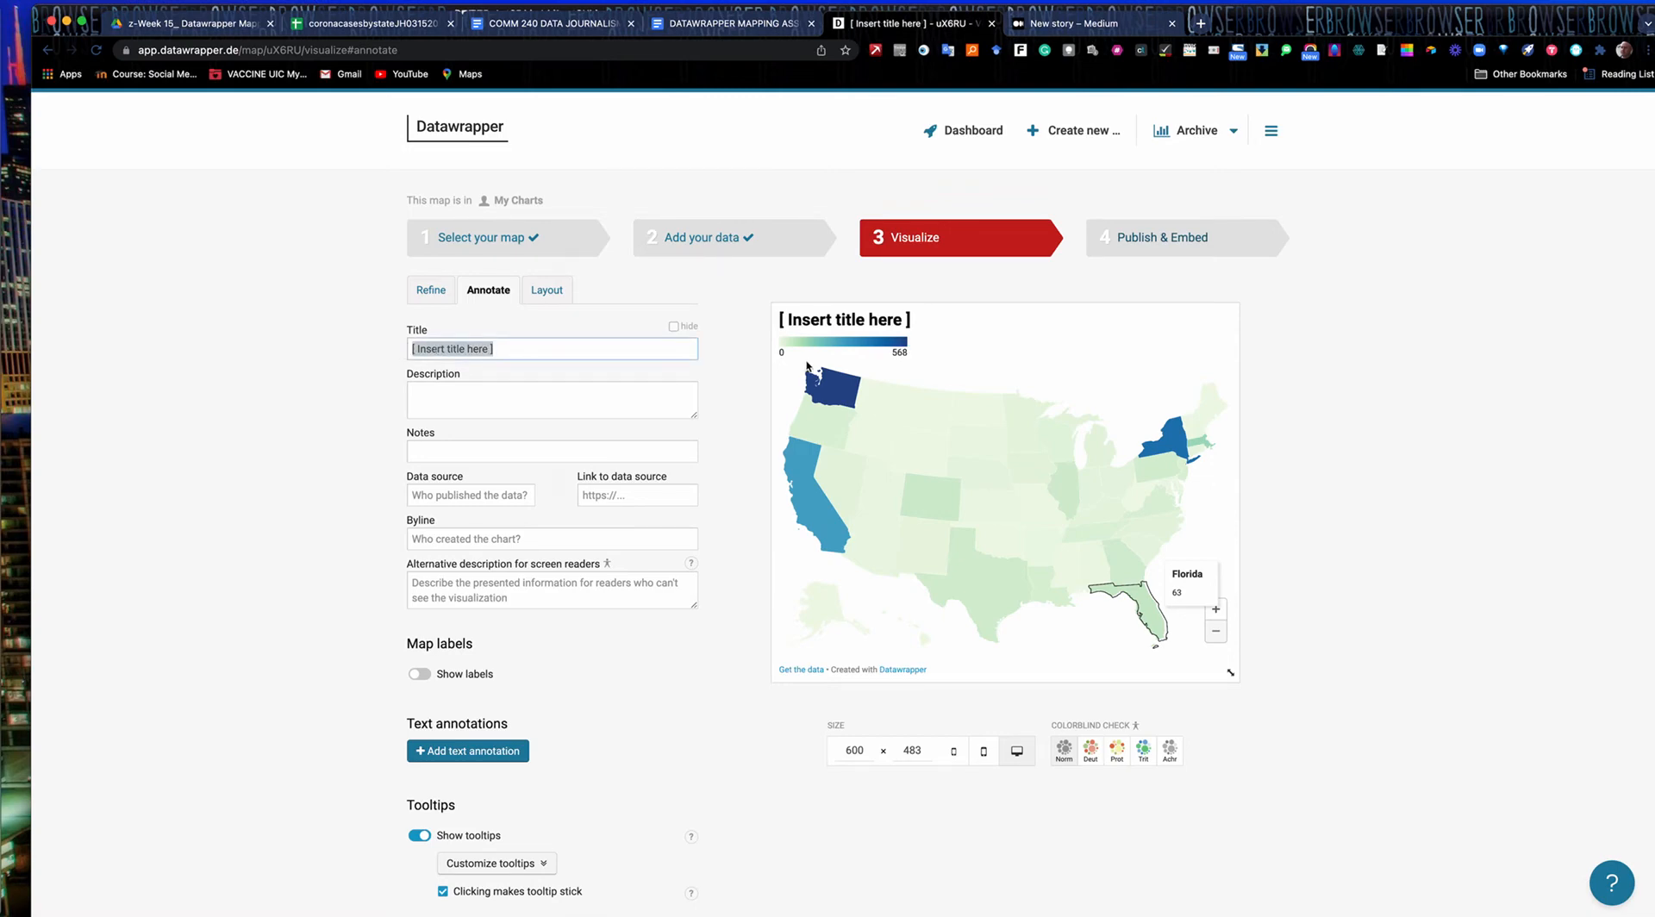
text(COVID-19)
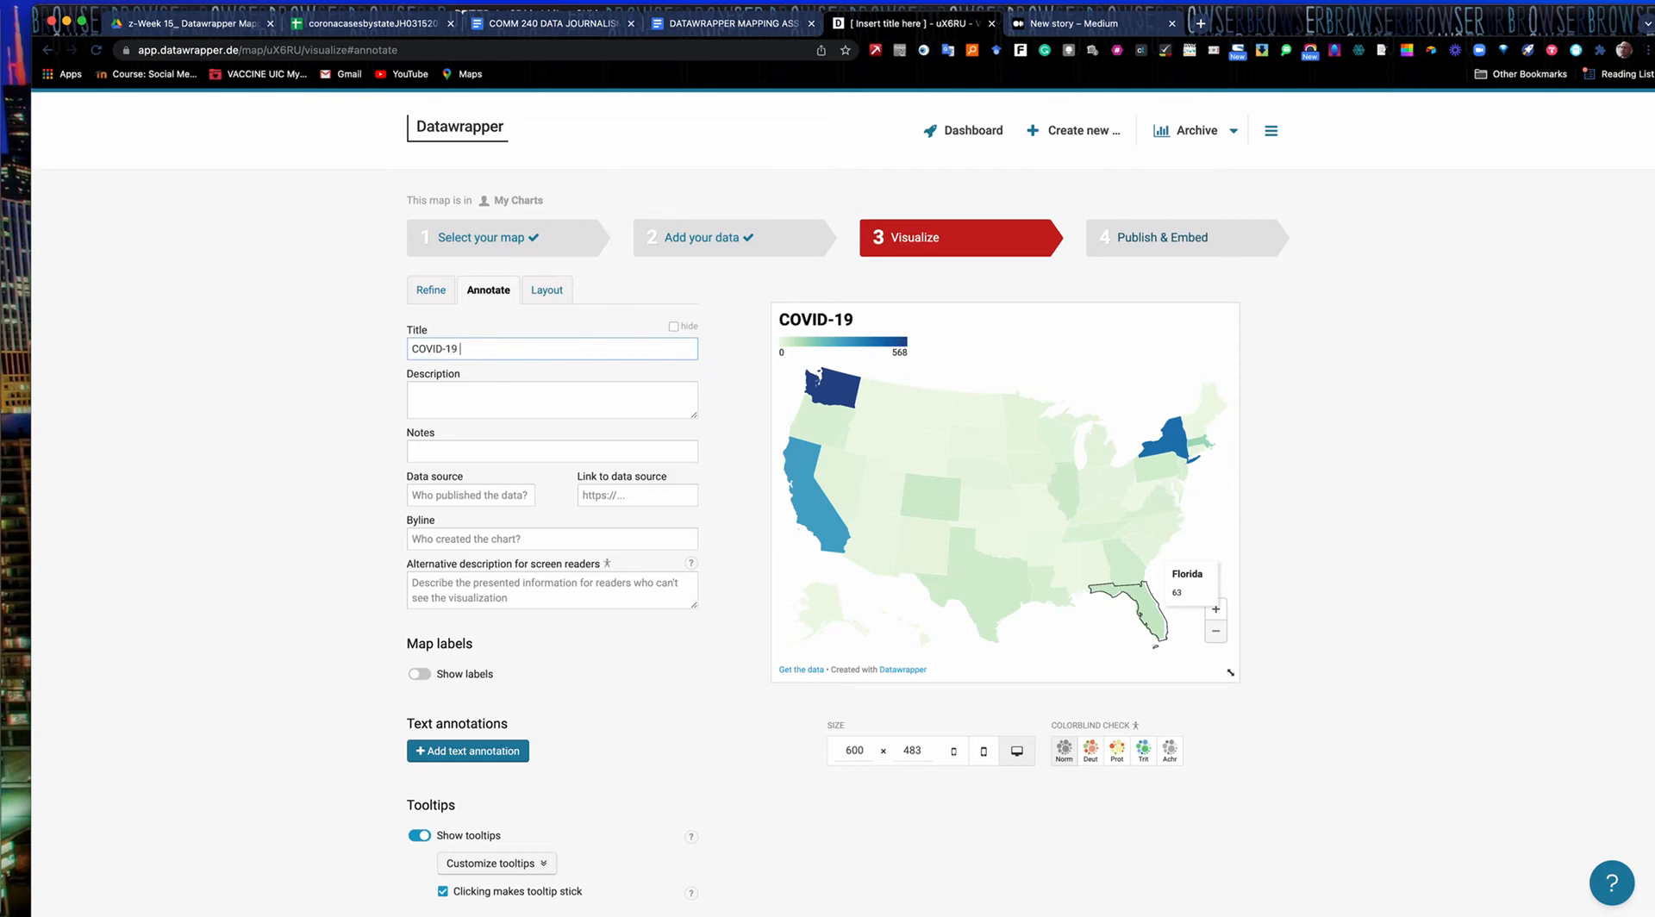
text( Positive Cases by State)
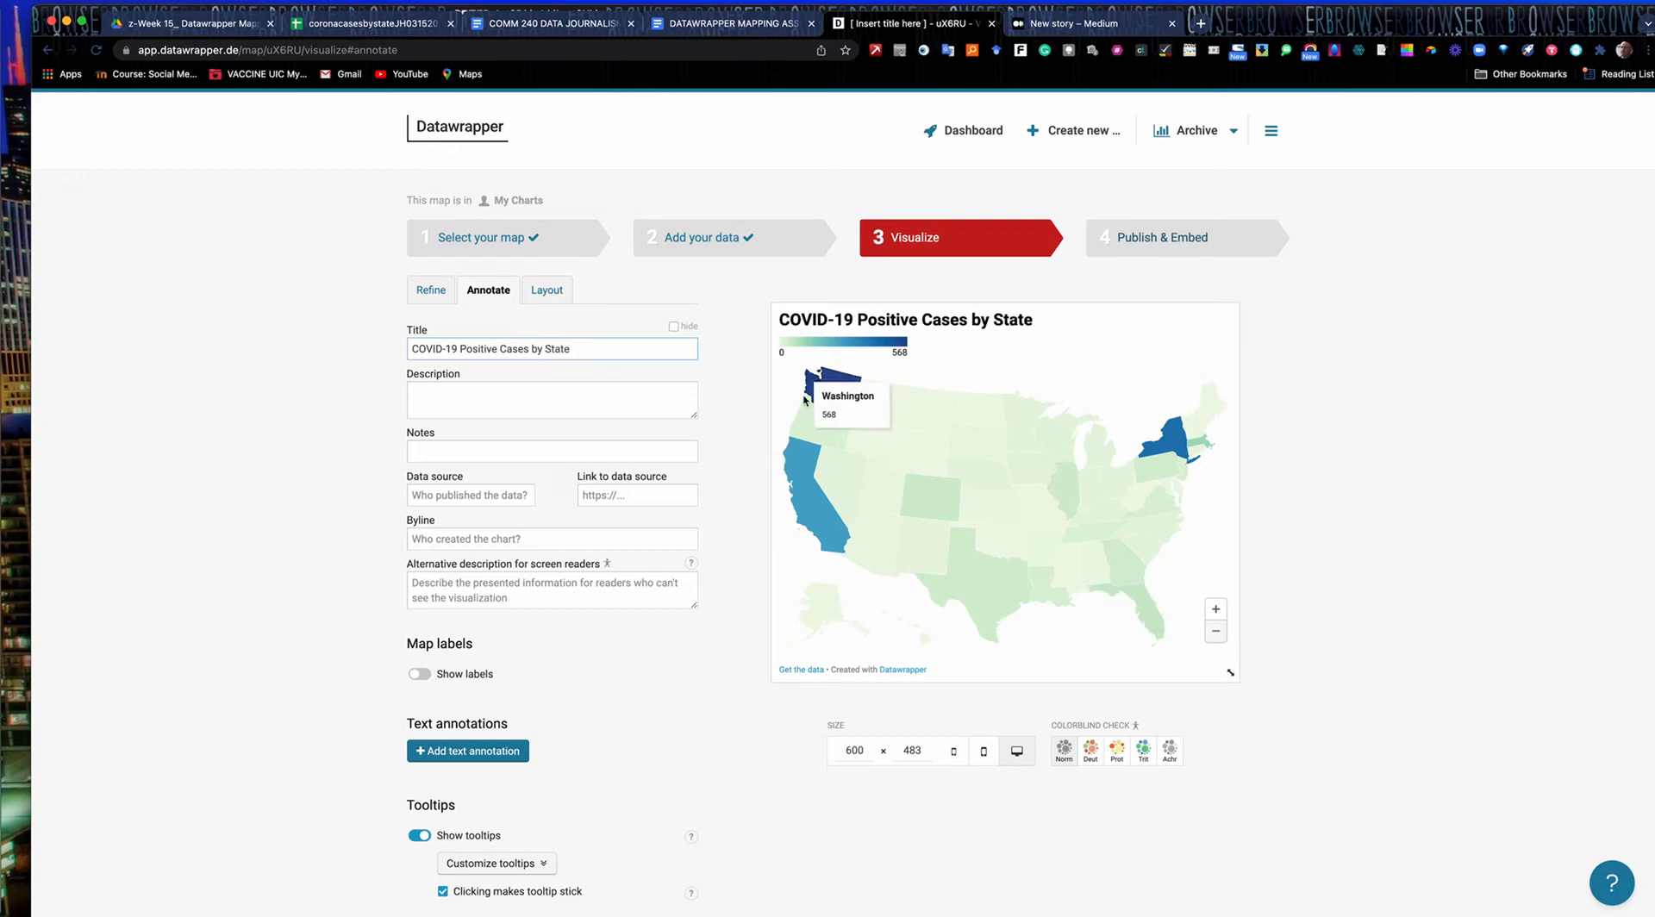
- Enter the map description "A breakdown of positive COVID-19 cases as of March 15, 2020."
click(428, 385)
text(A)
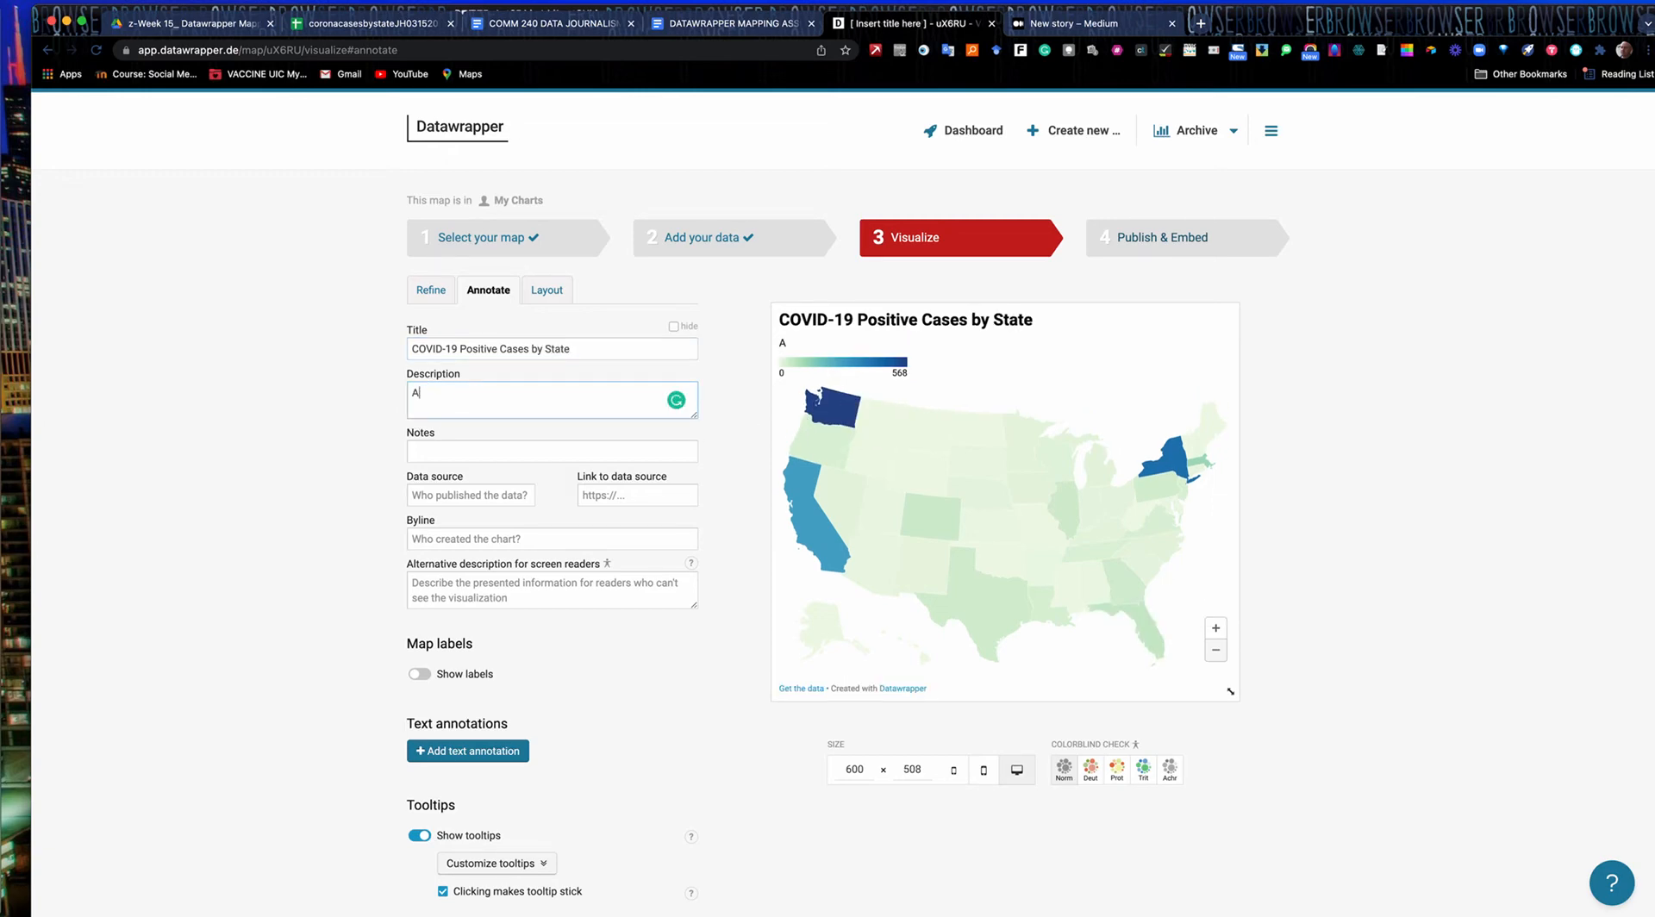
text(bbreakdown of positive COVID_1)
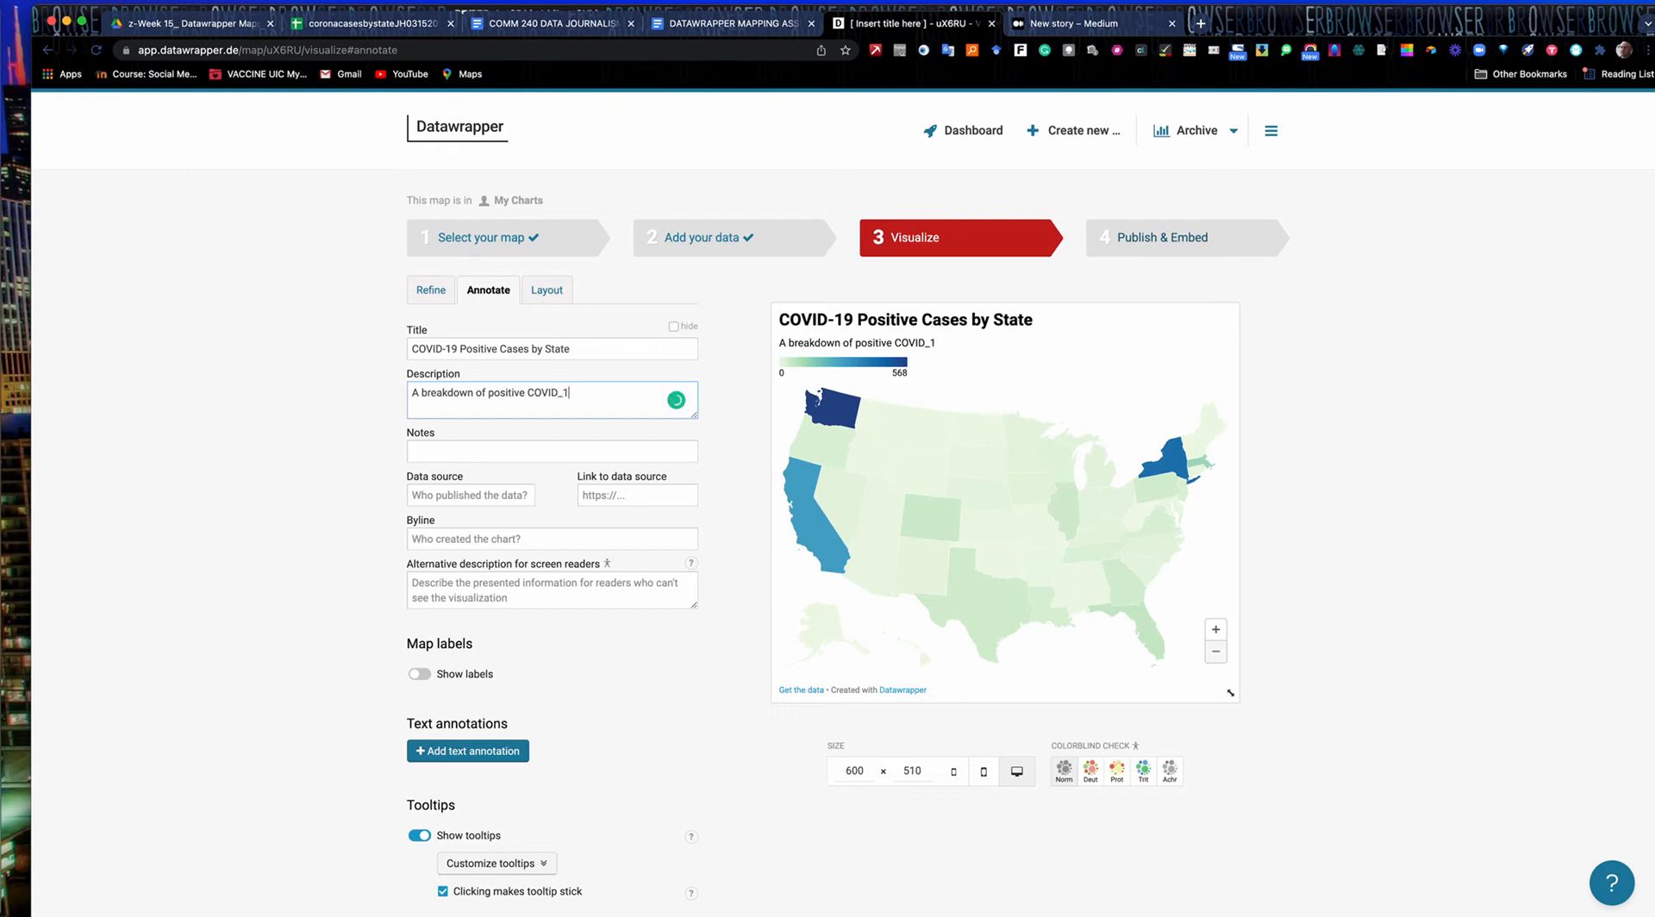
key(BackSpace)
key(BackSpace)
text(-19 cases as of March)
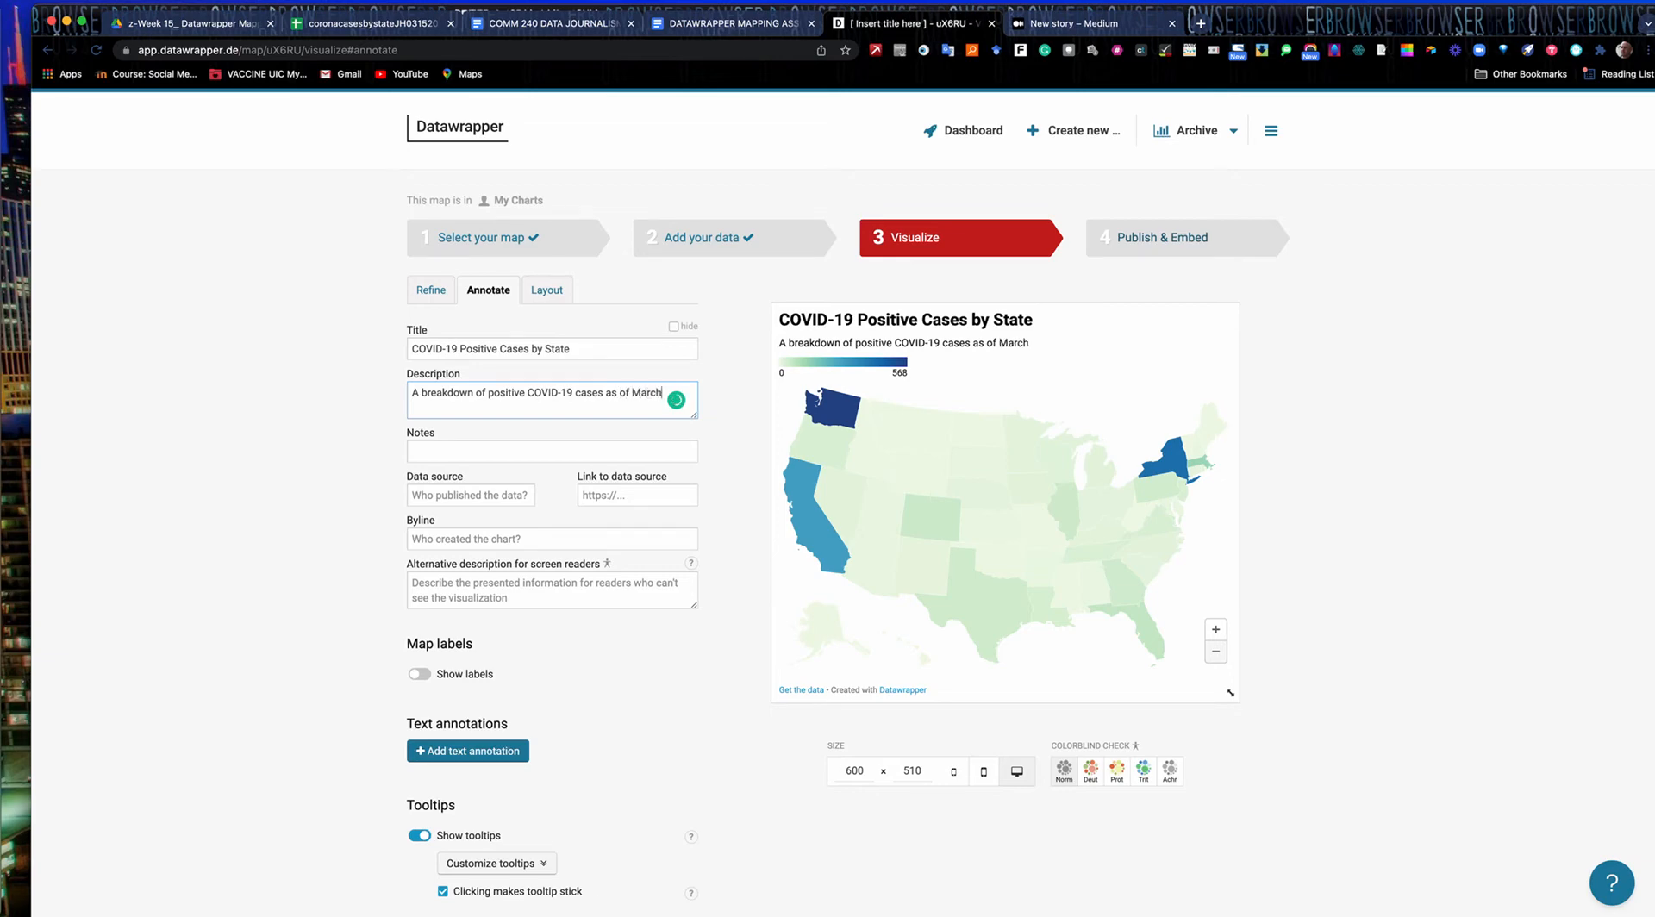
text( 15, )
text(2020)
- Credit Johns Hopkins University as the data source and link it to the Drive folder address copied from the Datawrapper mapping assignment document
text(Johns )
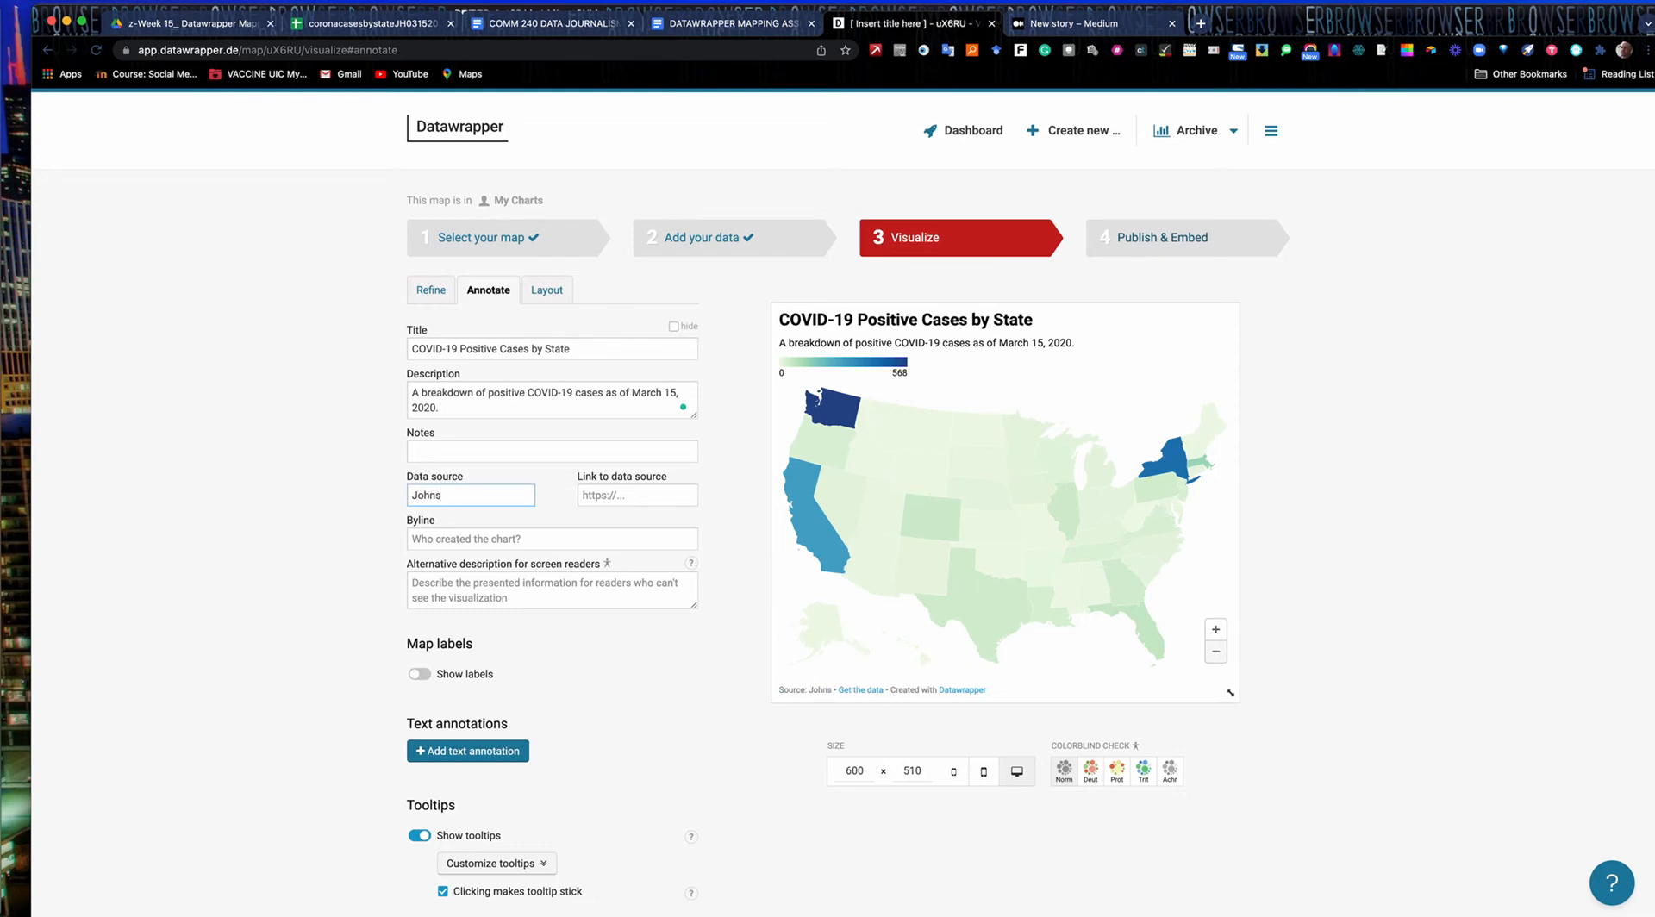
text(Hopkins University)
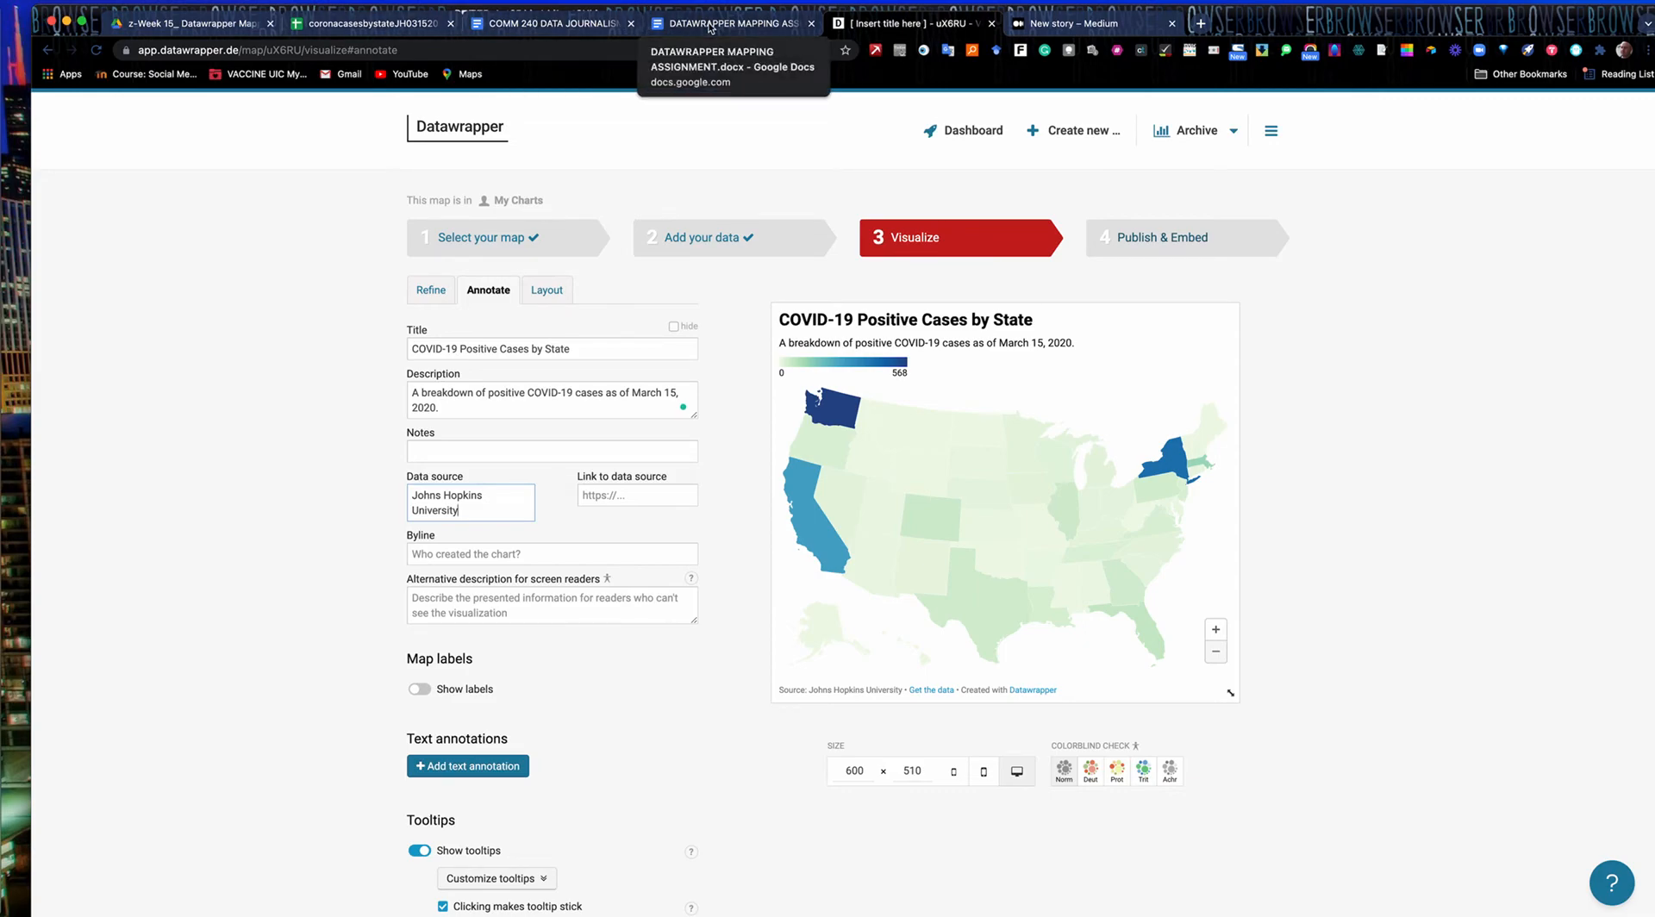
click(571, 24)
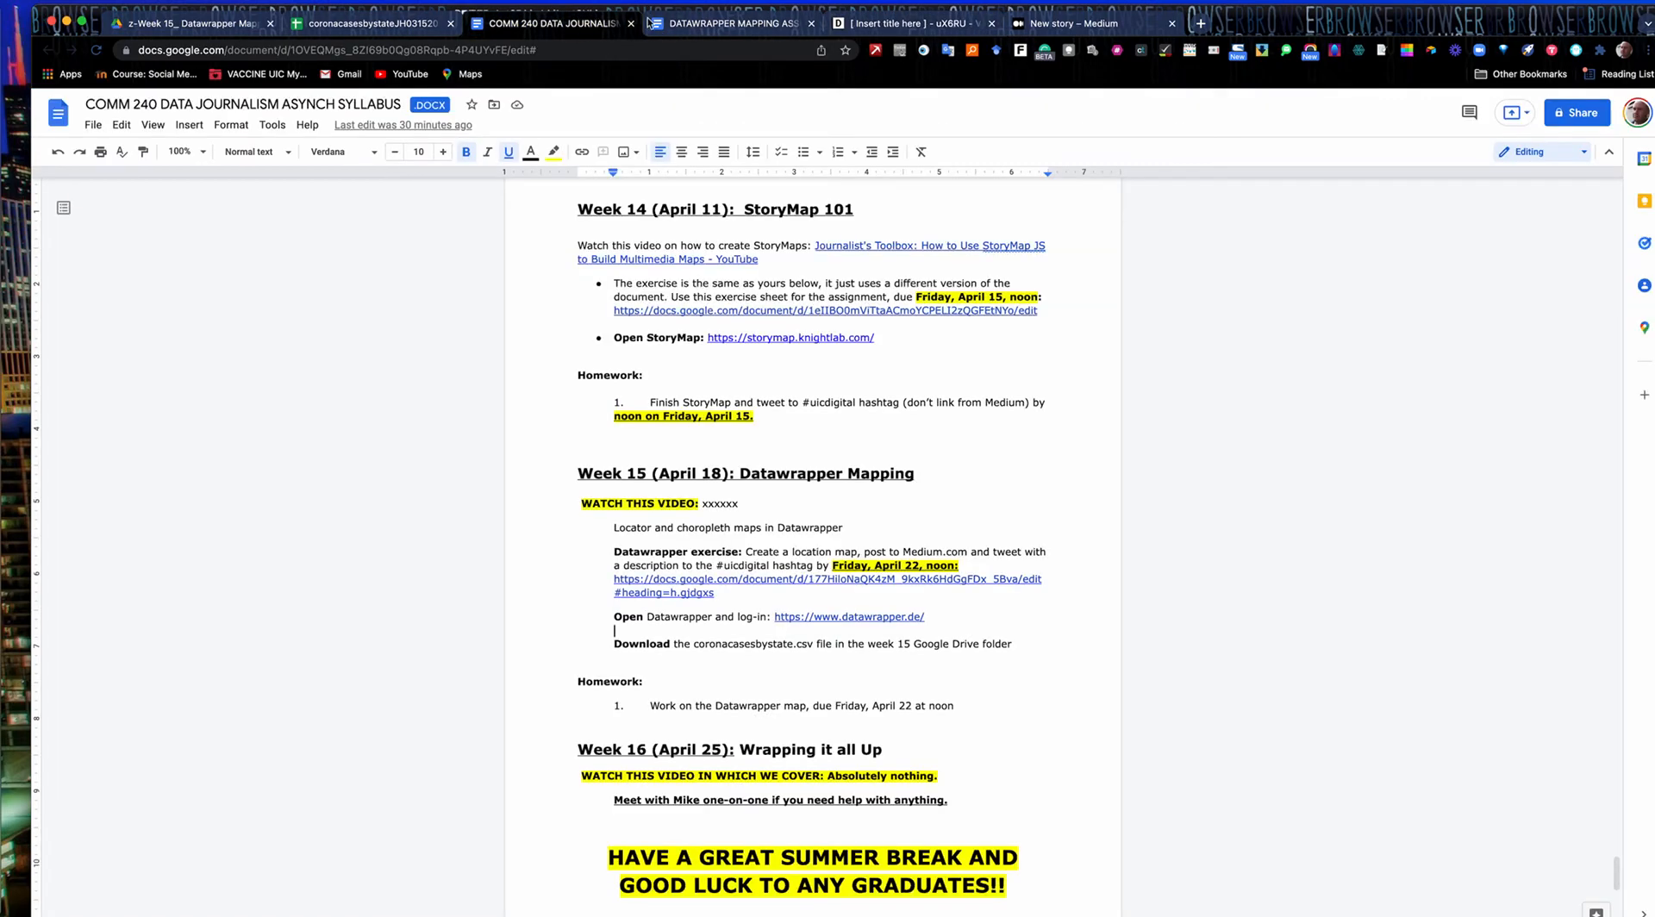
click(713, 24)
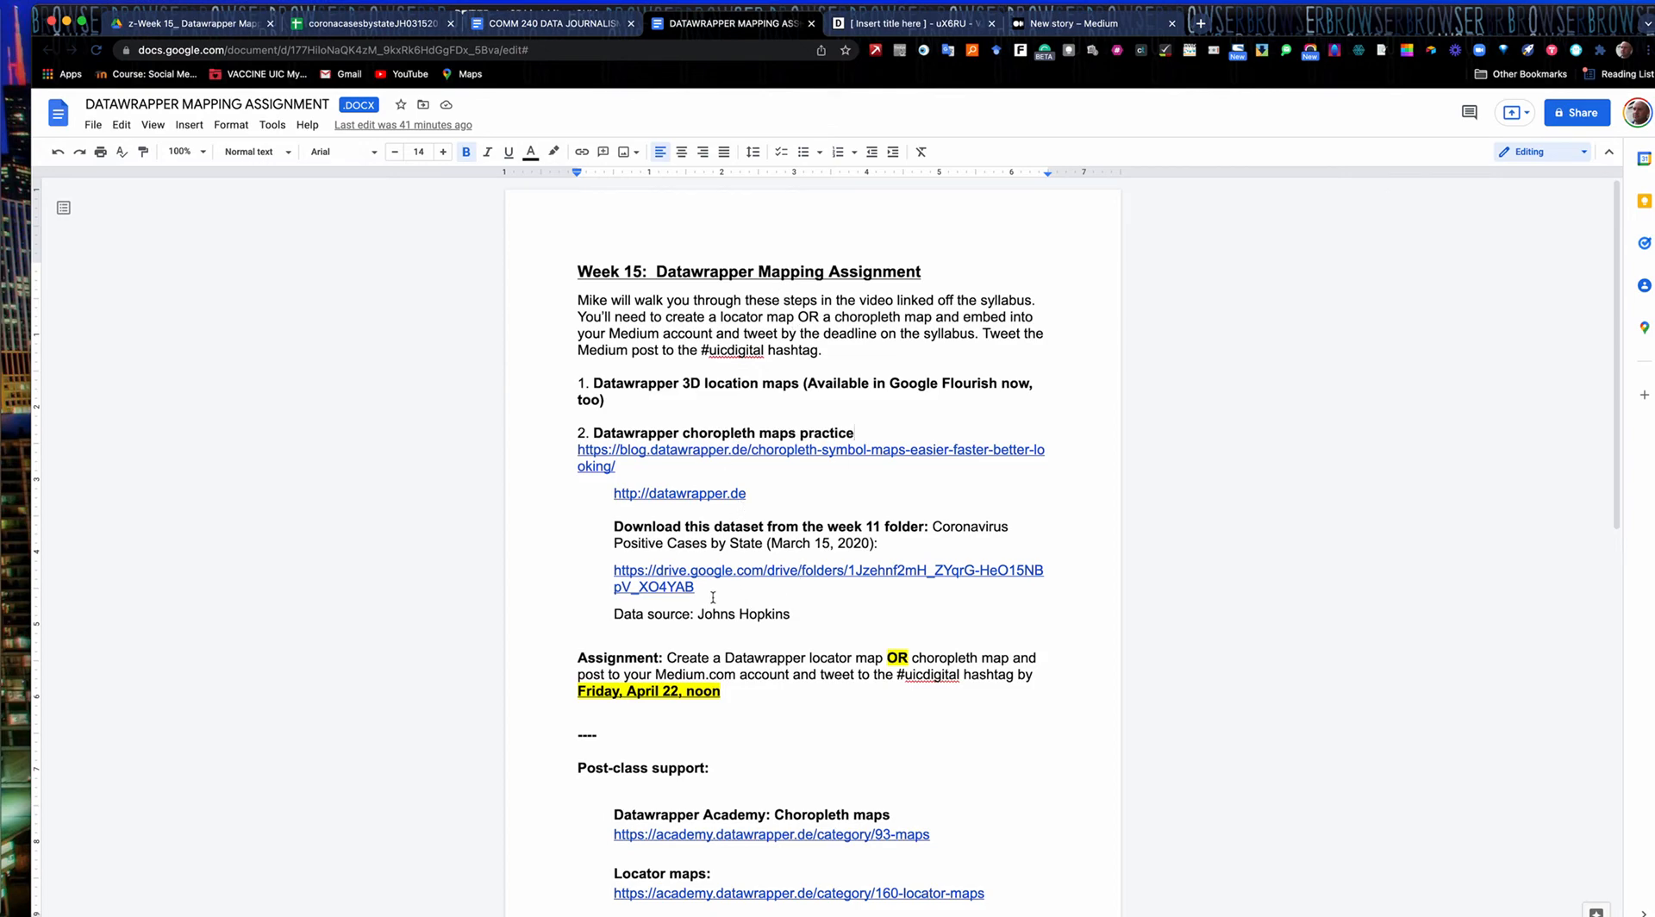
drag(702, 591, 606, 572)
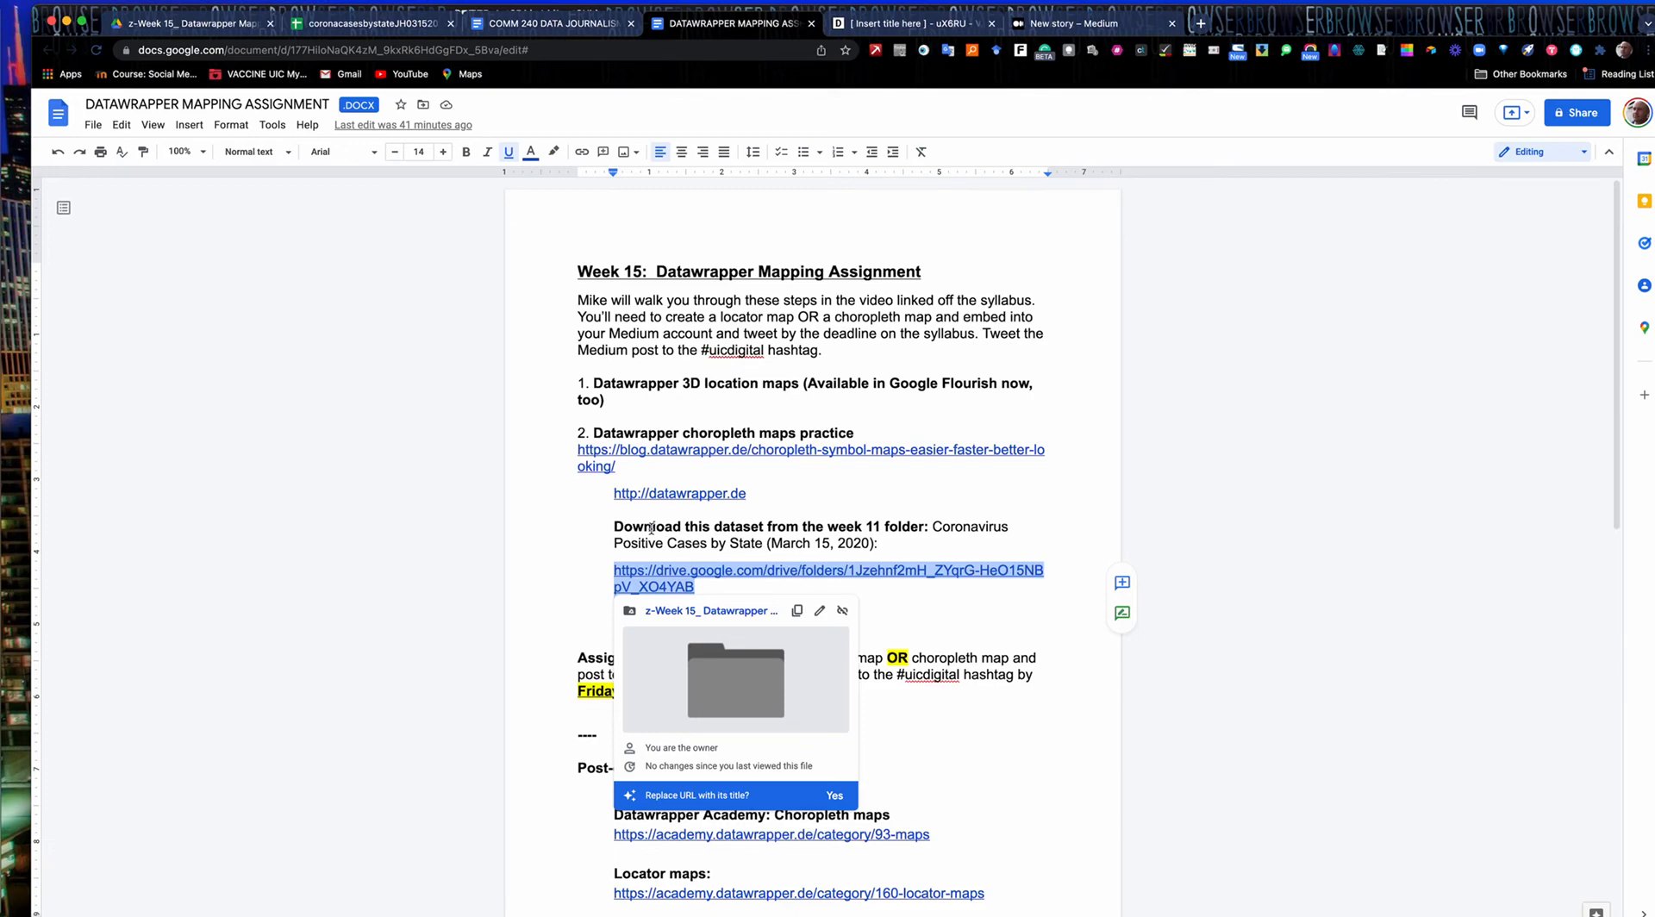
click(559, 26)
click(887, 24)
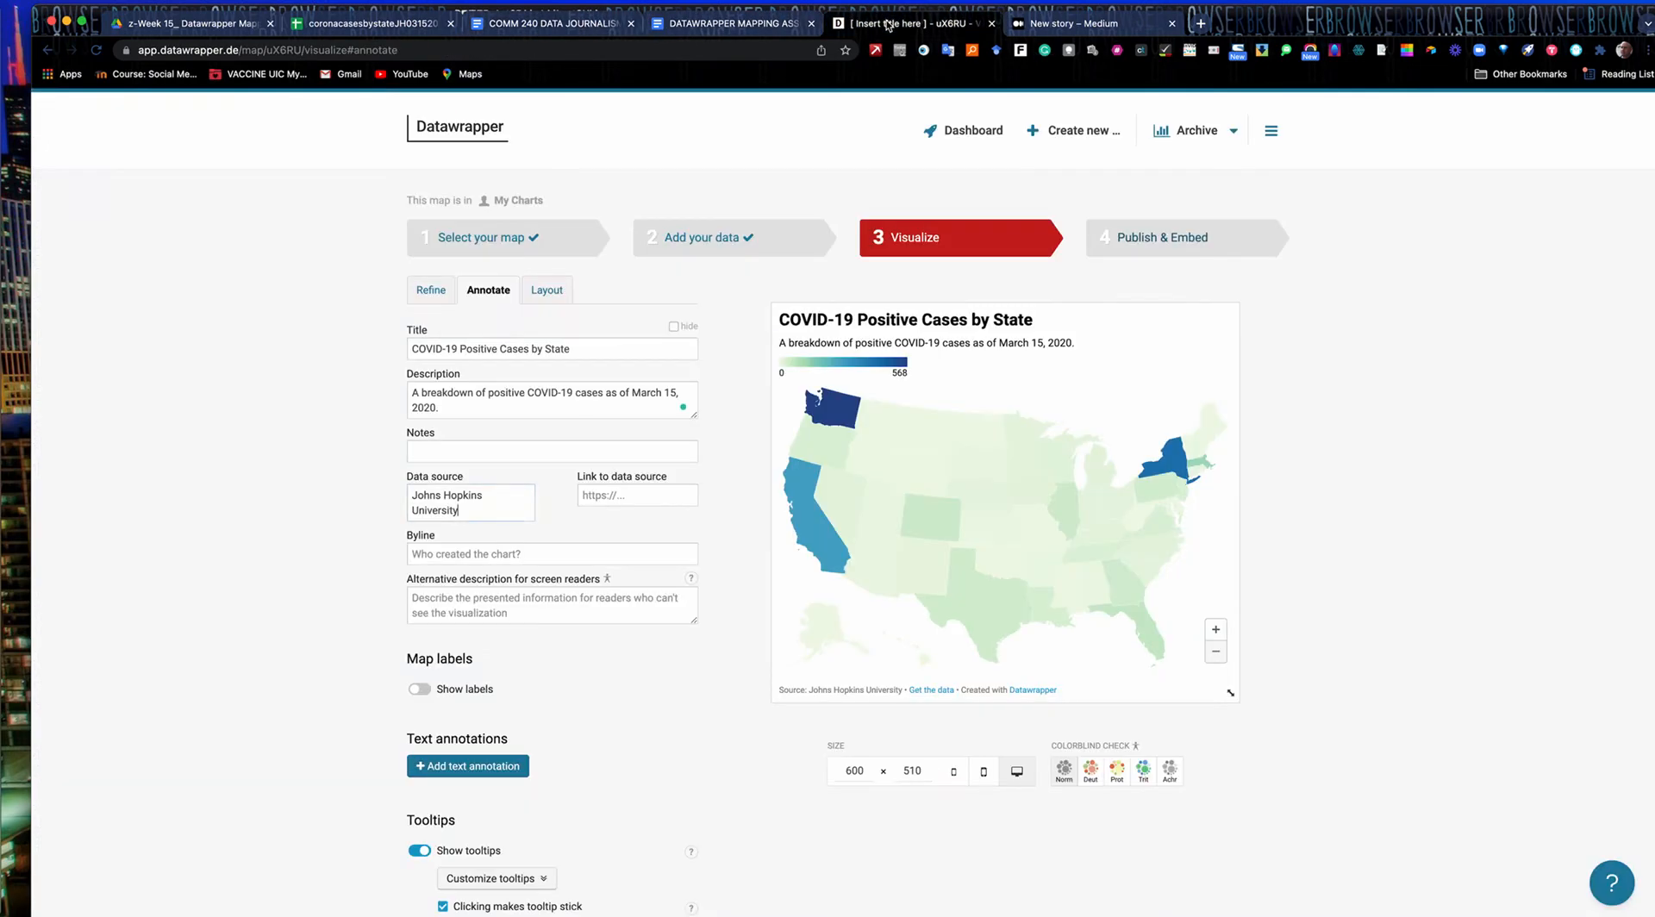
click(637, 490)
key(super+v)
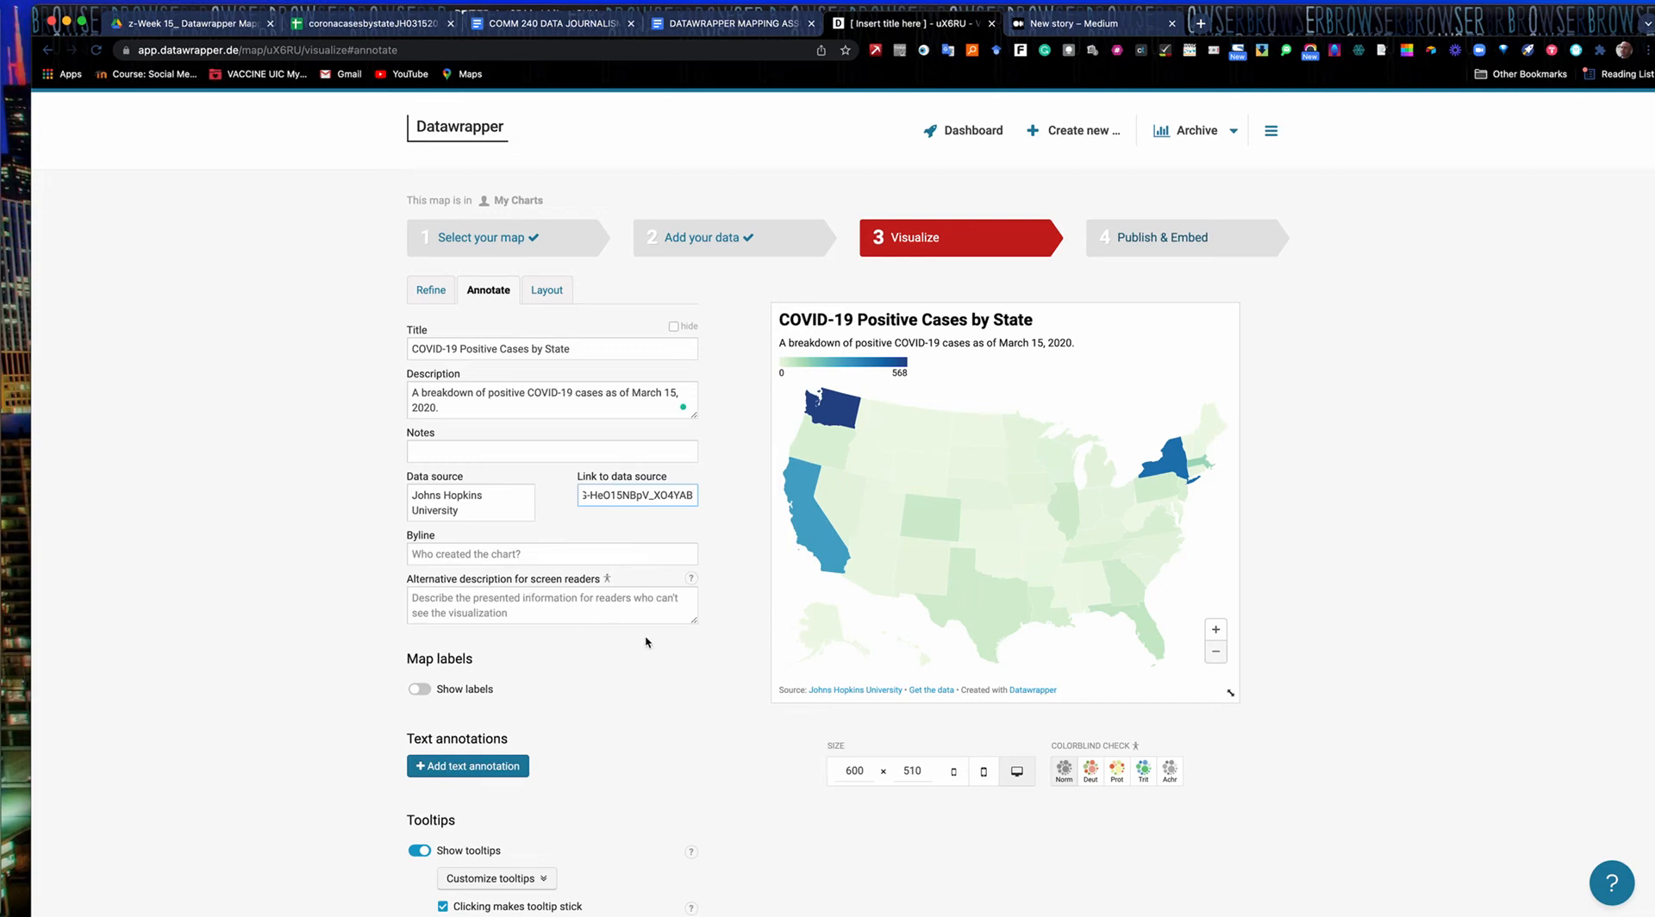
- Enter the map creator's full name as the byline, correcting the spelling of the surname
click(438, 553)
text(Mike REill)
key(BackSpace)
key(BackSpace)
key(BackSpace)
text(lley)
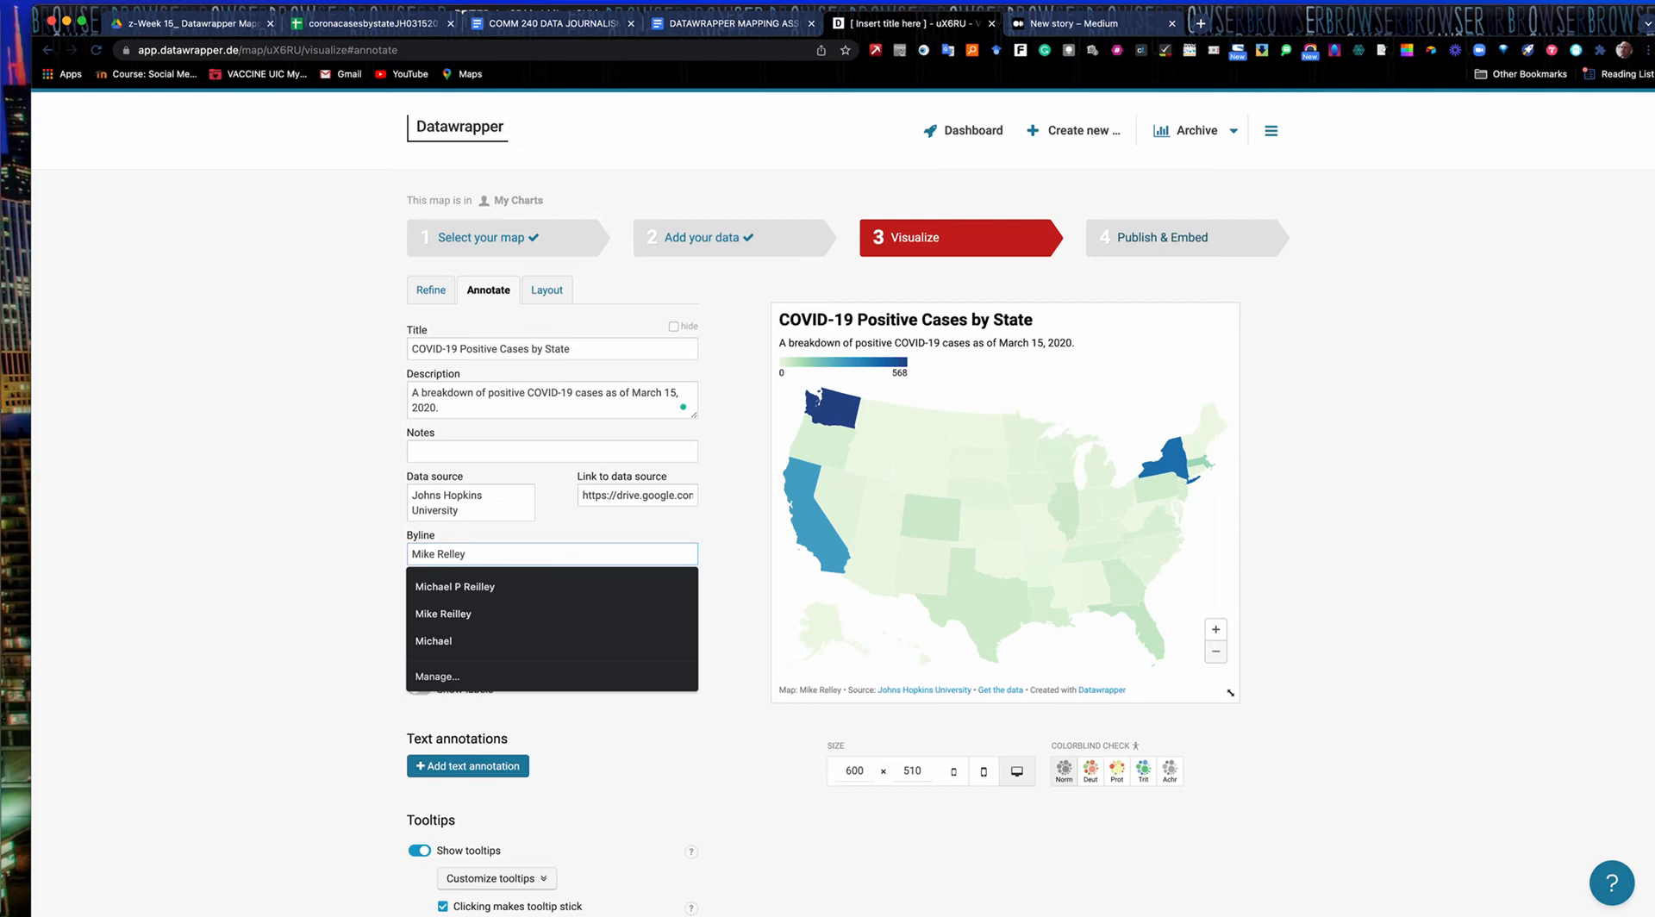
key(BackSpace)
key(BackSpace)
key(BackSpace)
key(BackSpace)
text(illey)
key(Return)
click(522, 614)
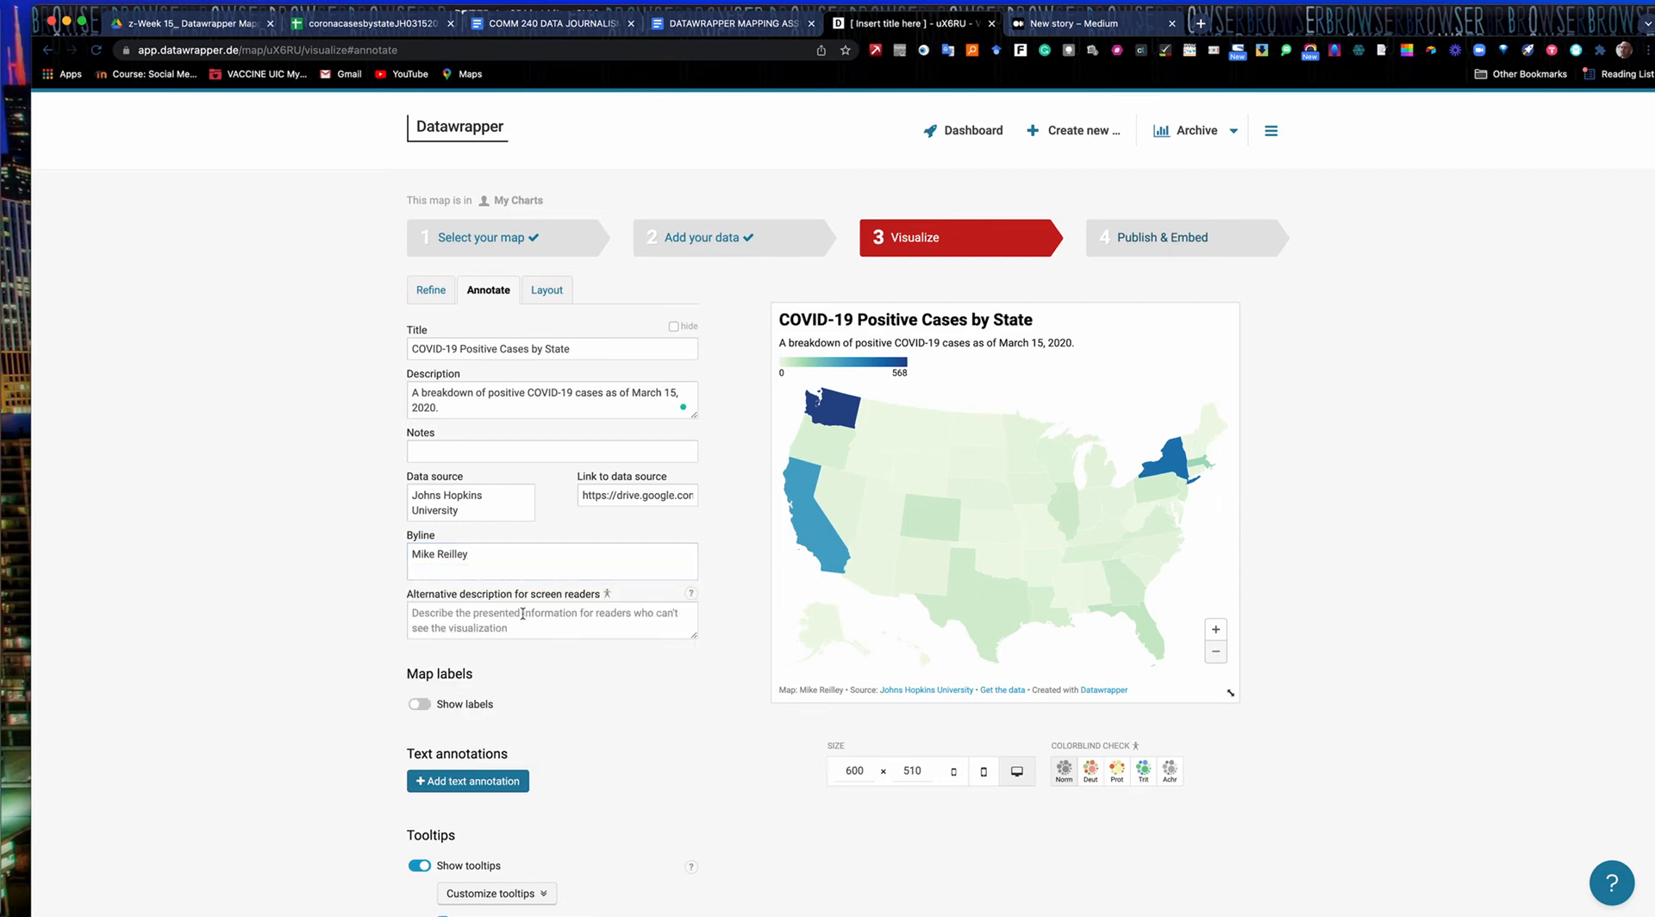
- Show place labels for major cities on the map
click(420, 705)
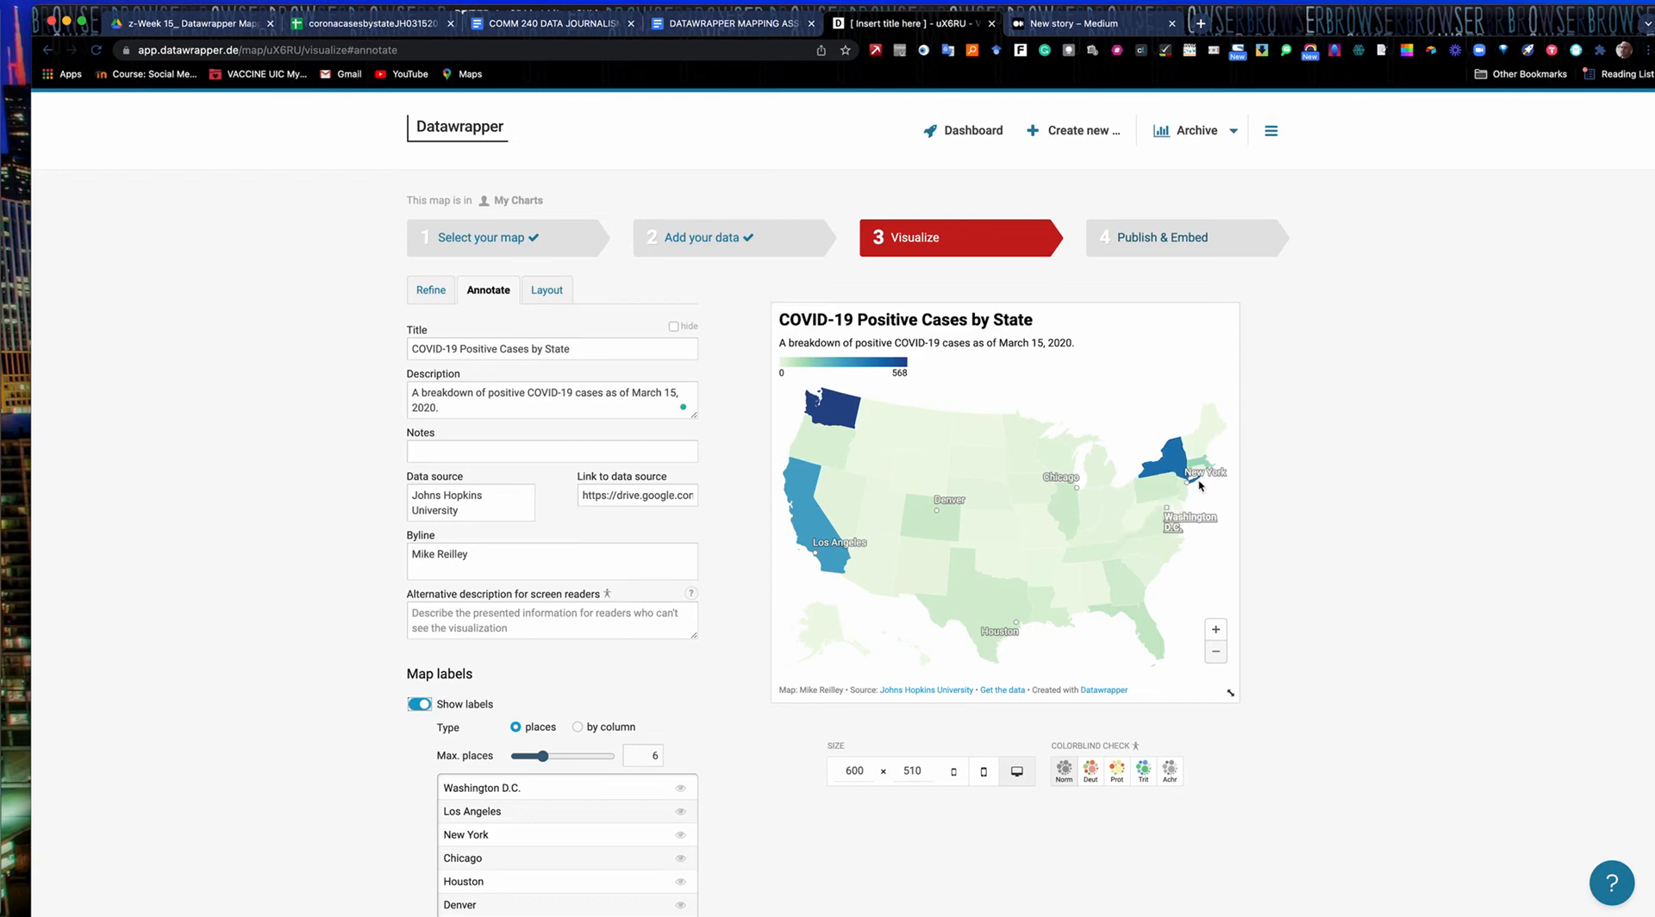
scroll(750, 712, down, 3)
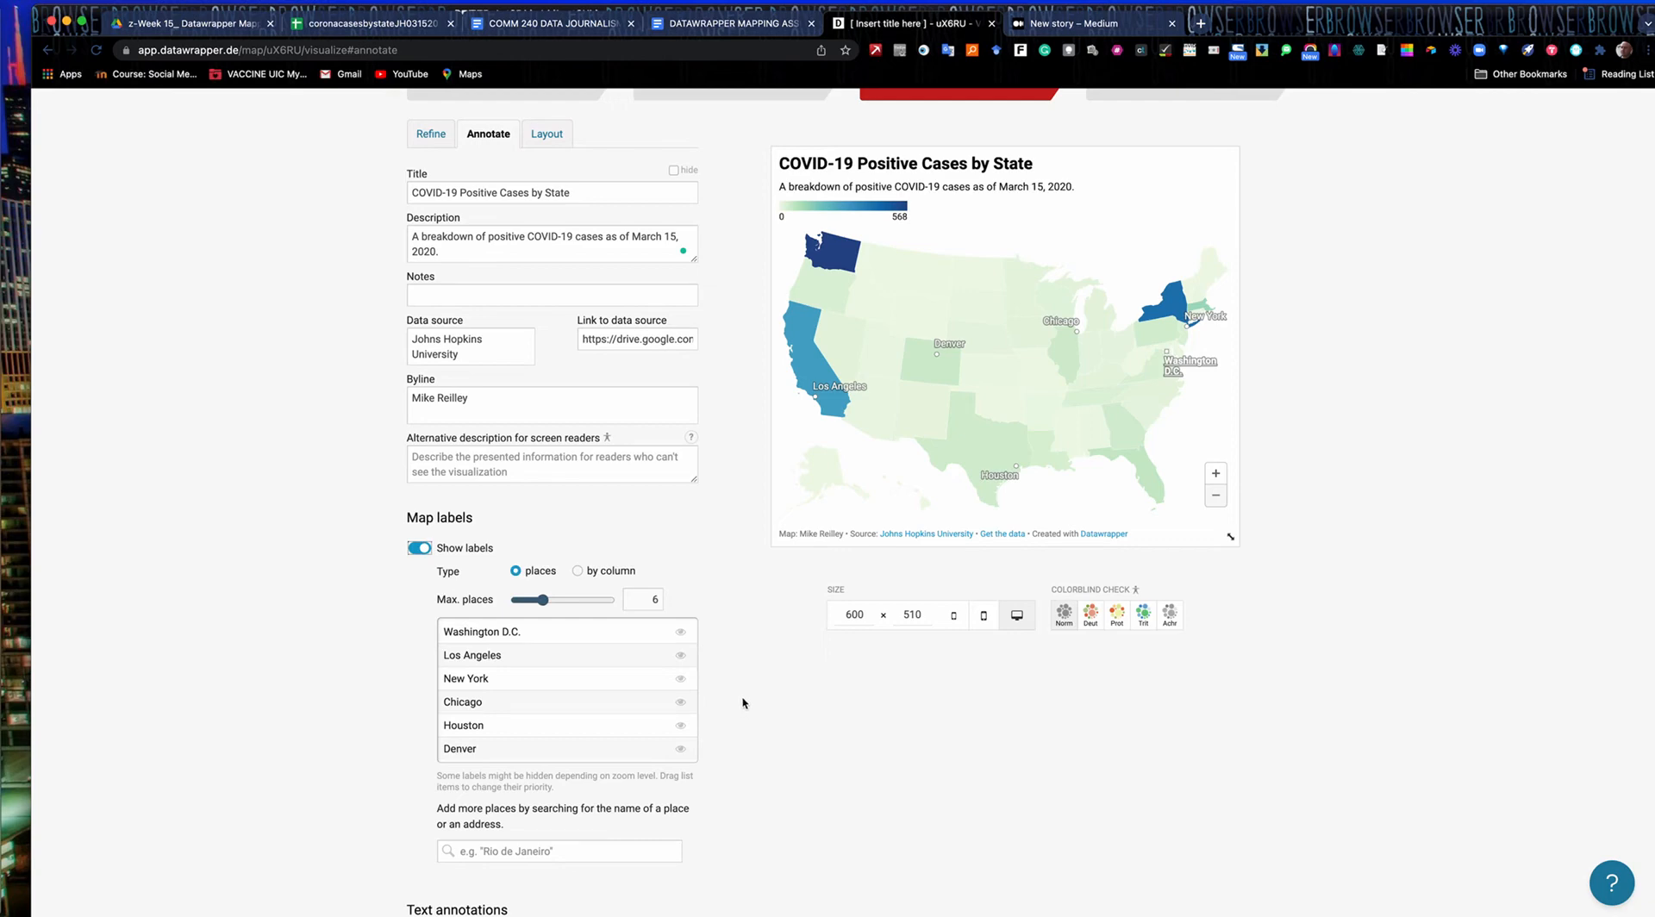
scroll(743, 704, down, 1)
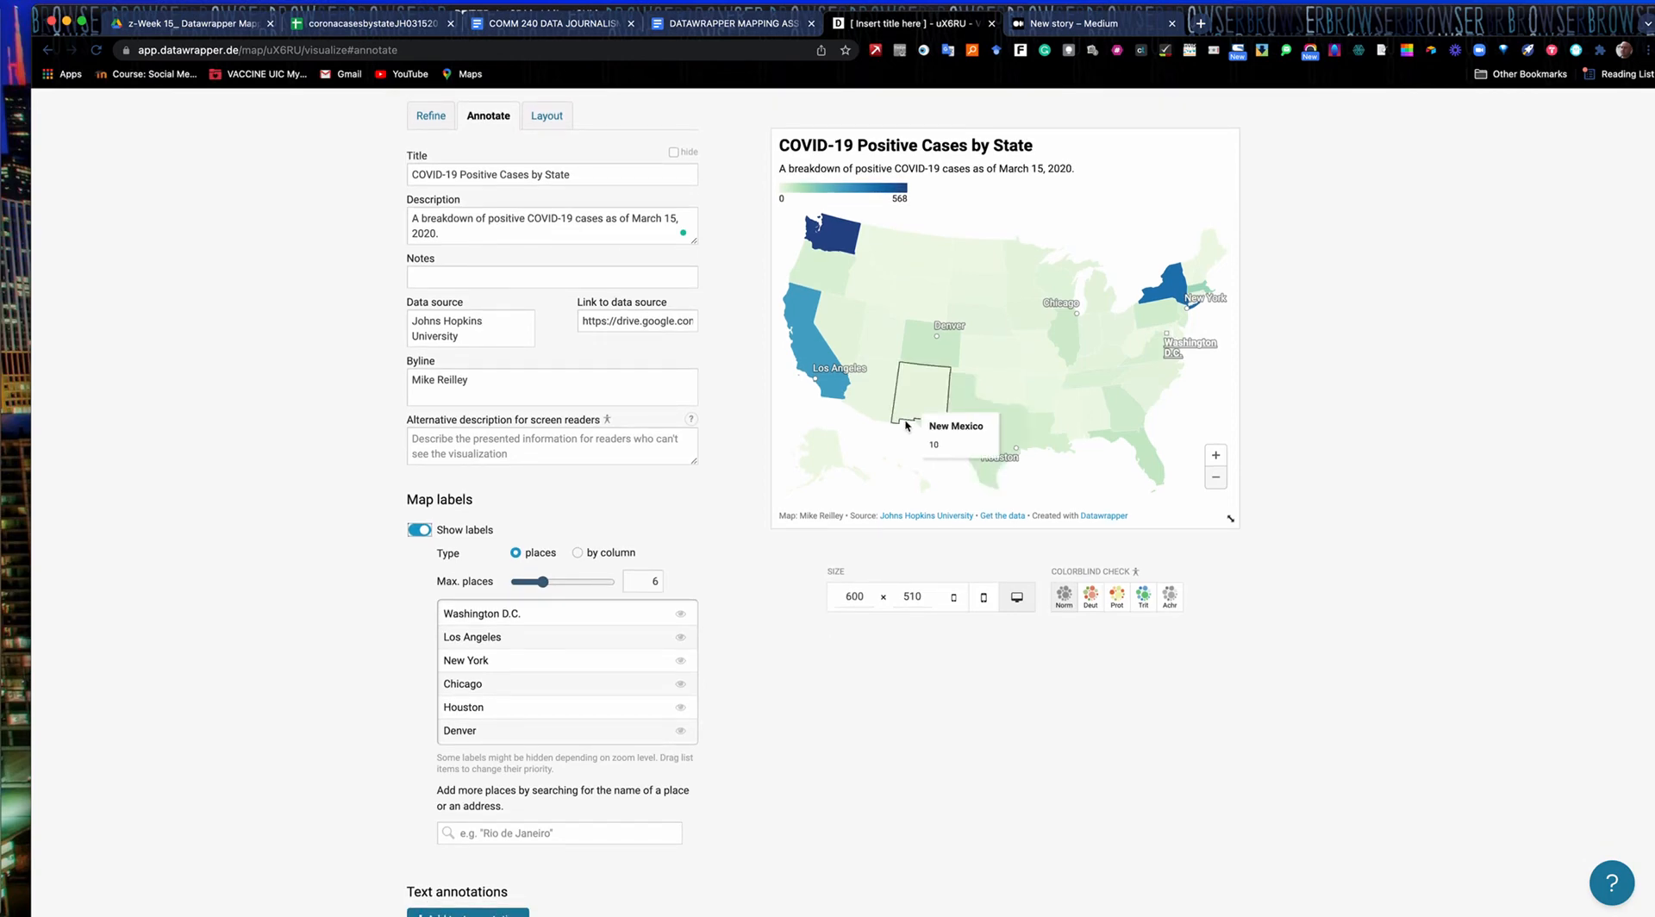
- Customize the tooltip text below the state name to read "had {{ cases }} positive cases"
scroll(723, 517, down, 5)
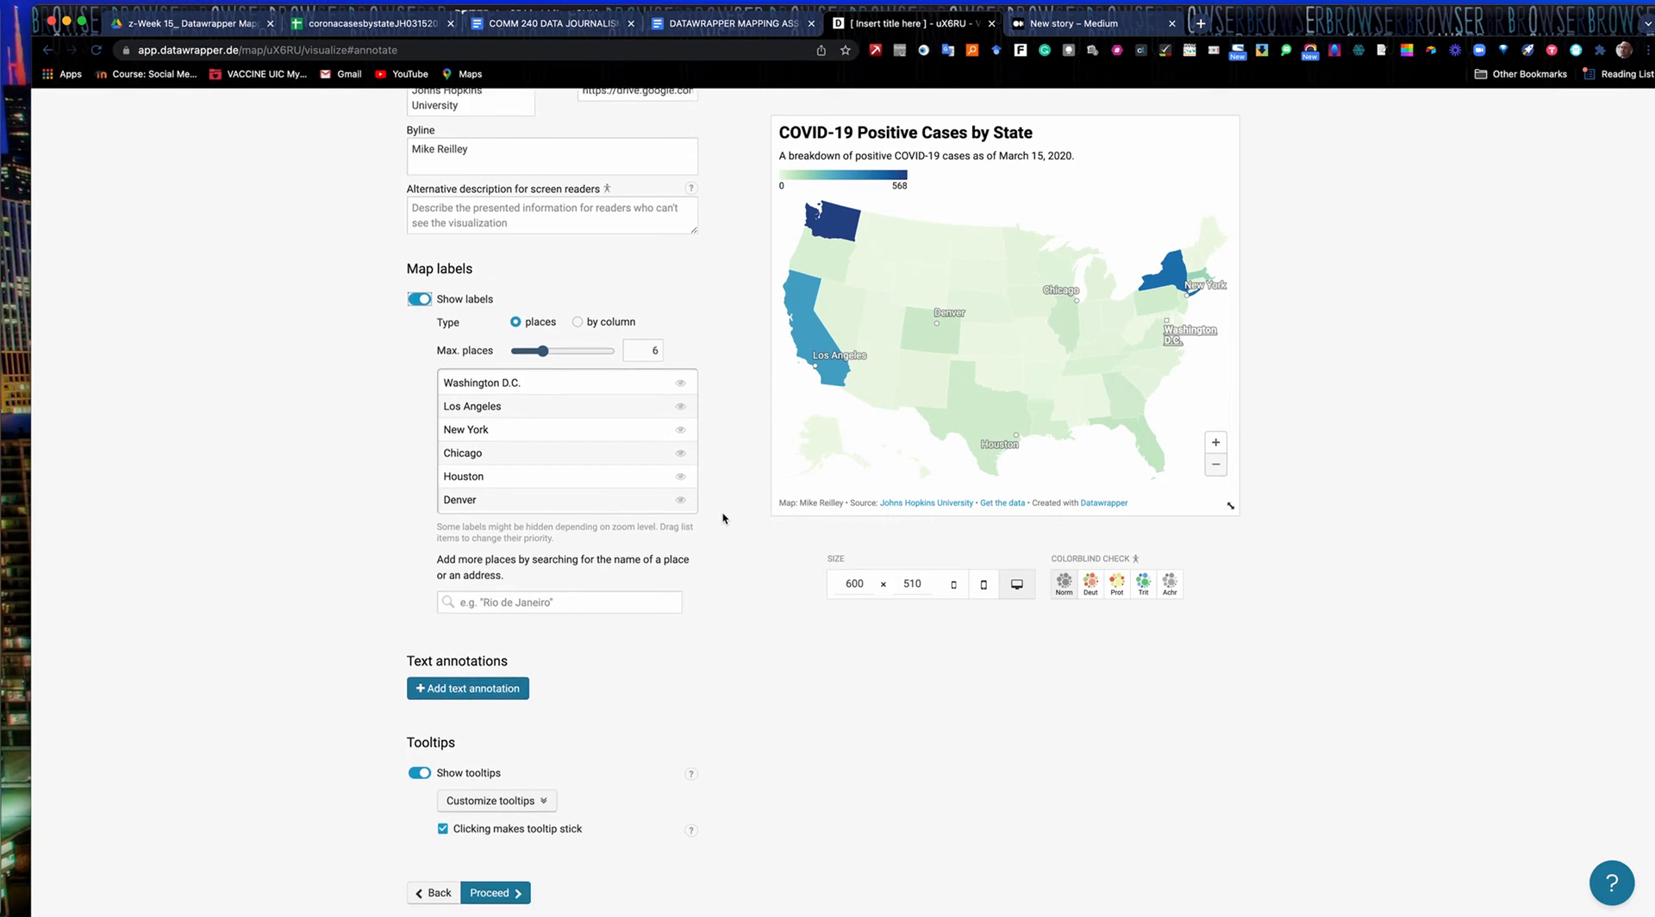
scroll(731, 534, down, 1)
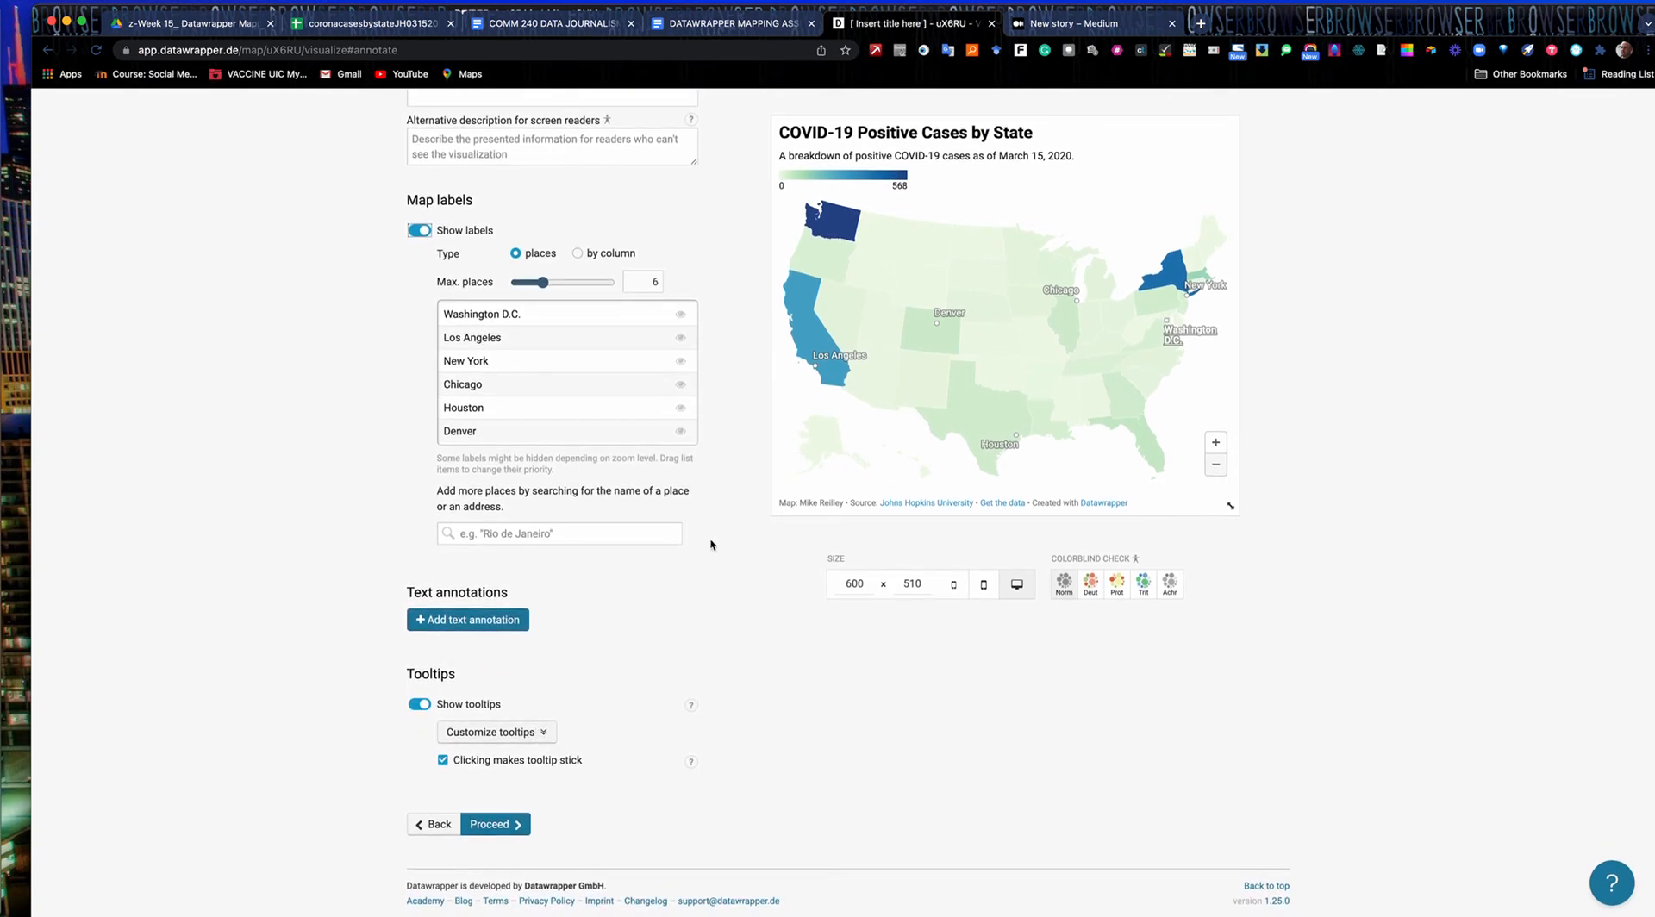
mouse_move(888, 382)
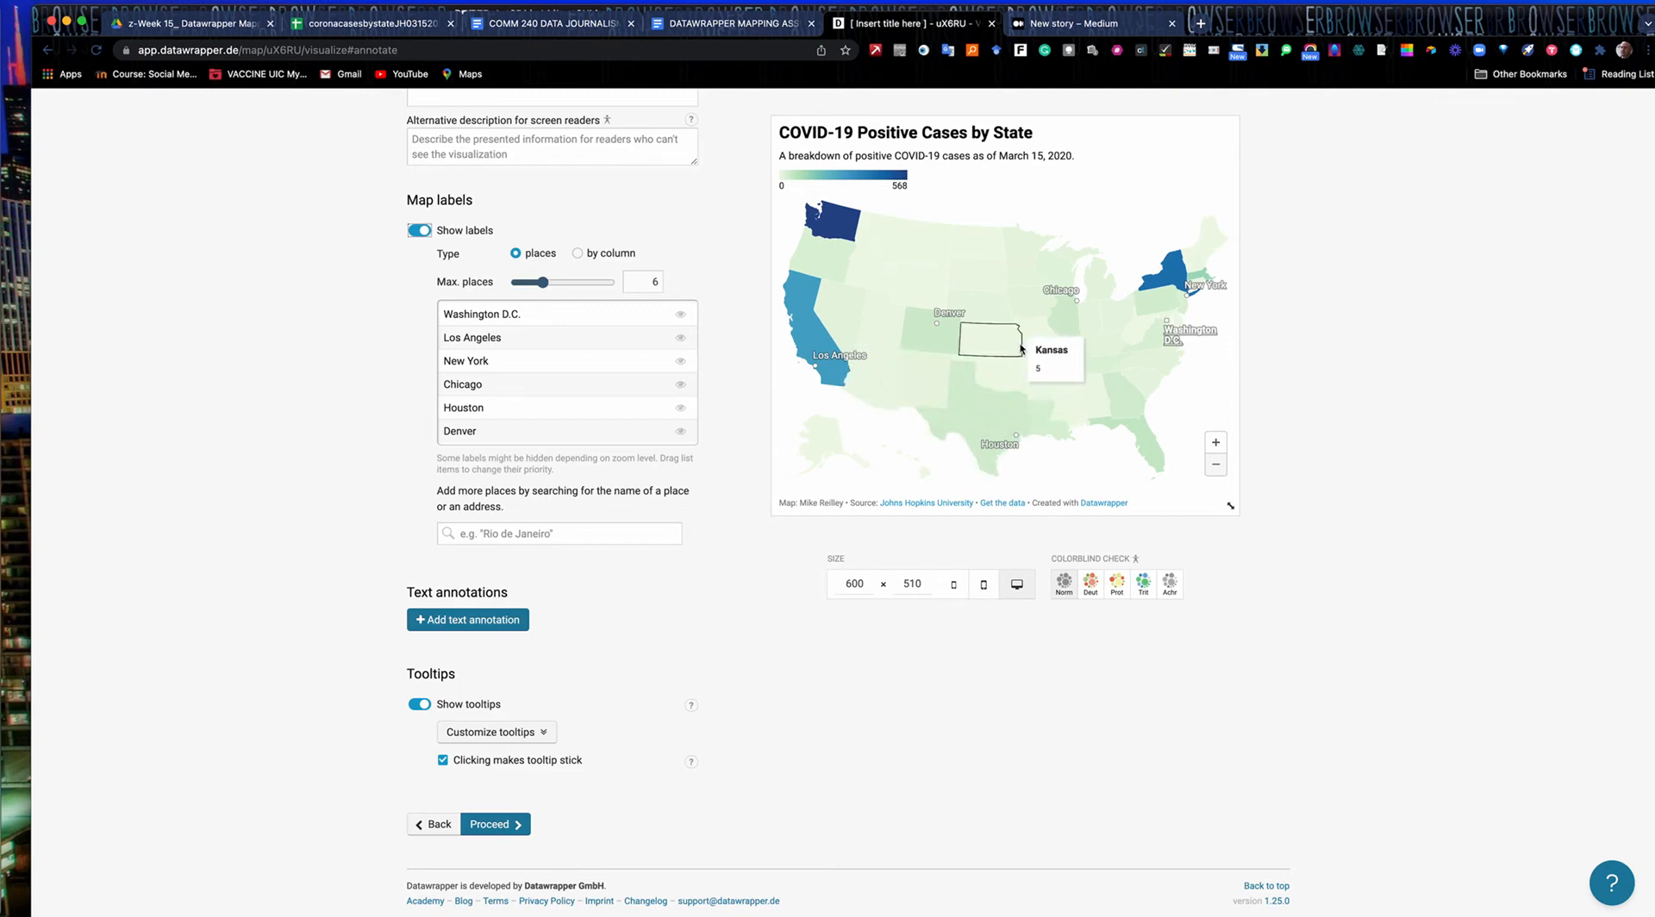
click(493, 732)
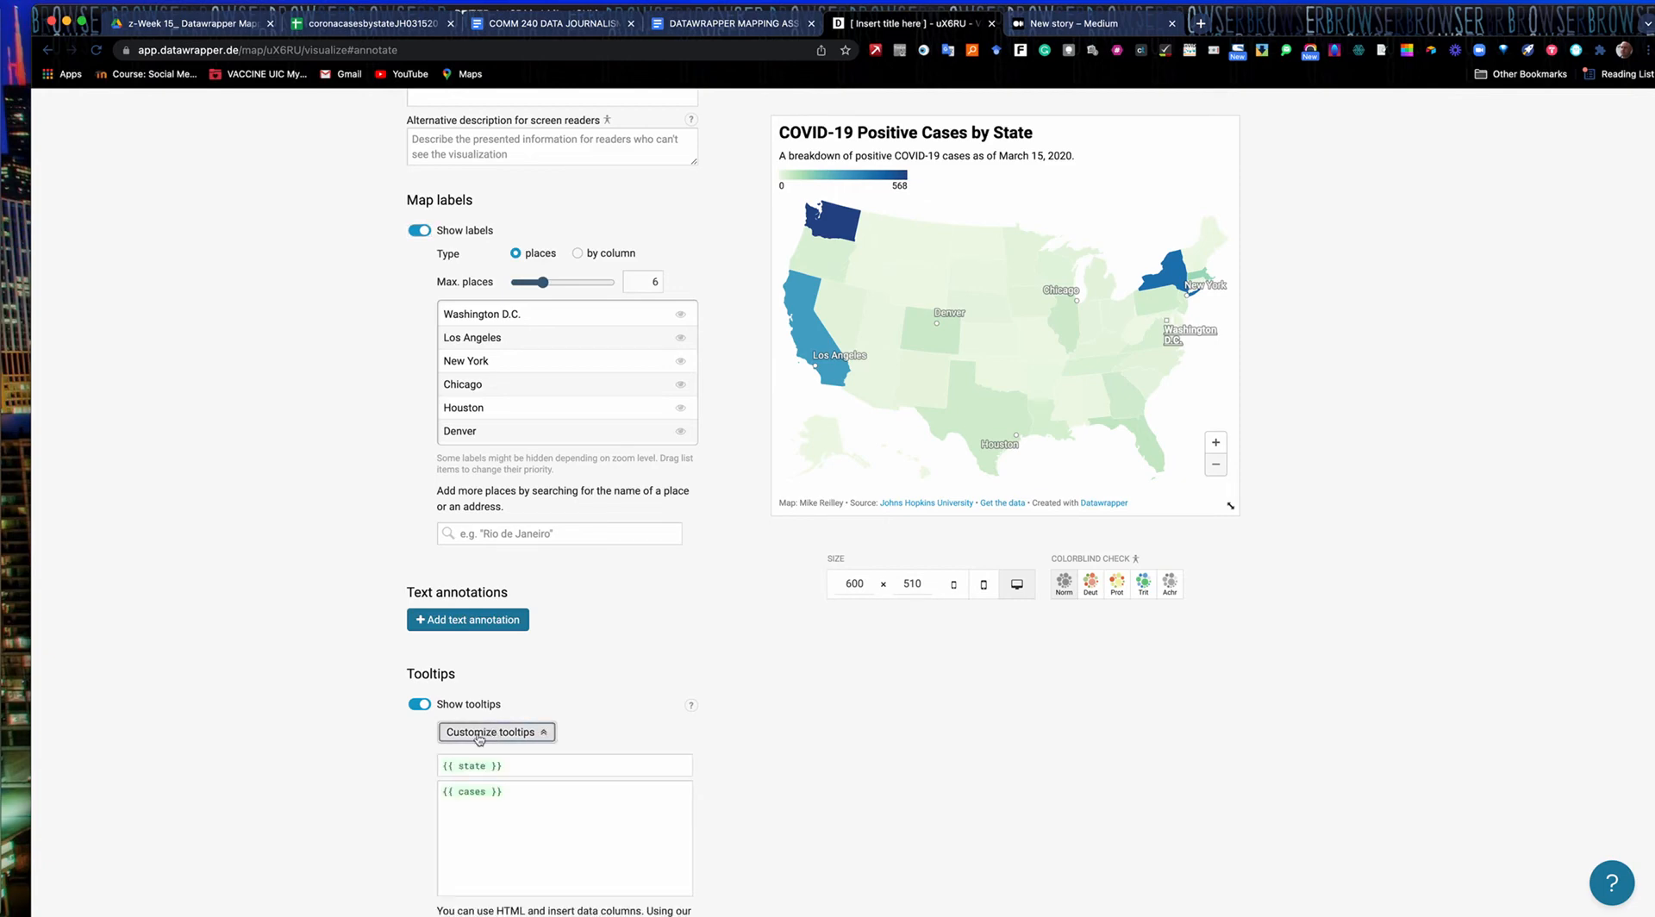
click(440, 797)
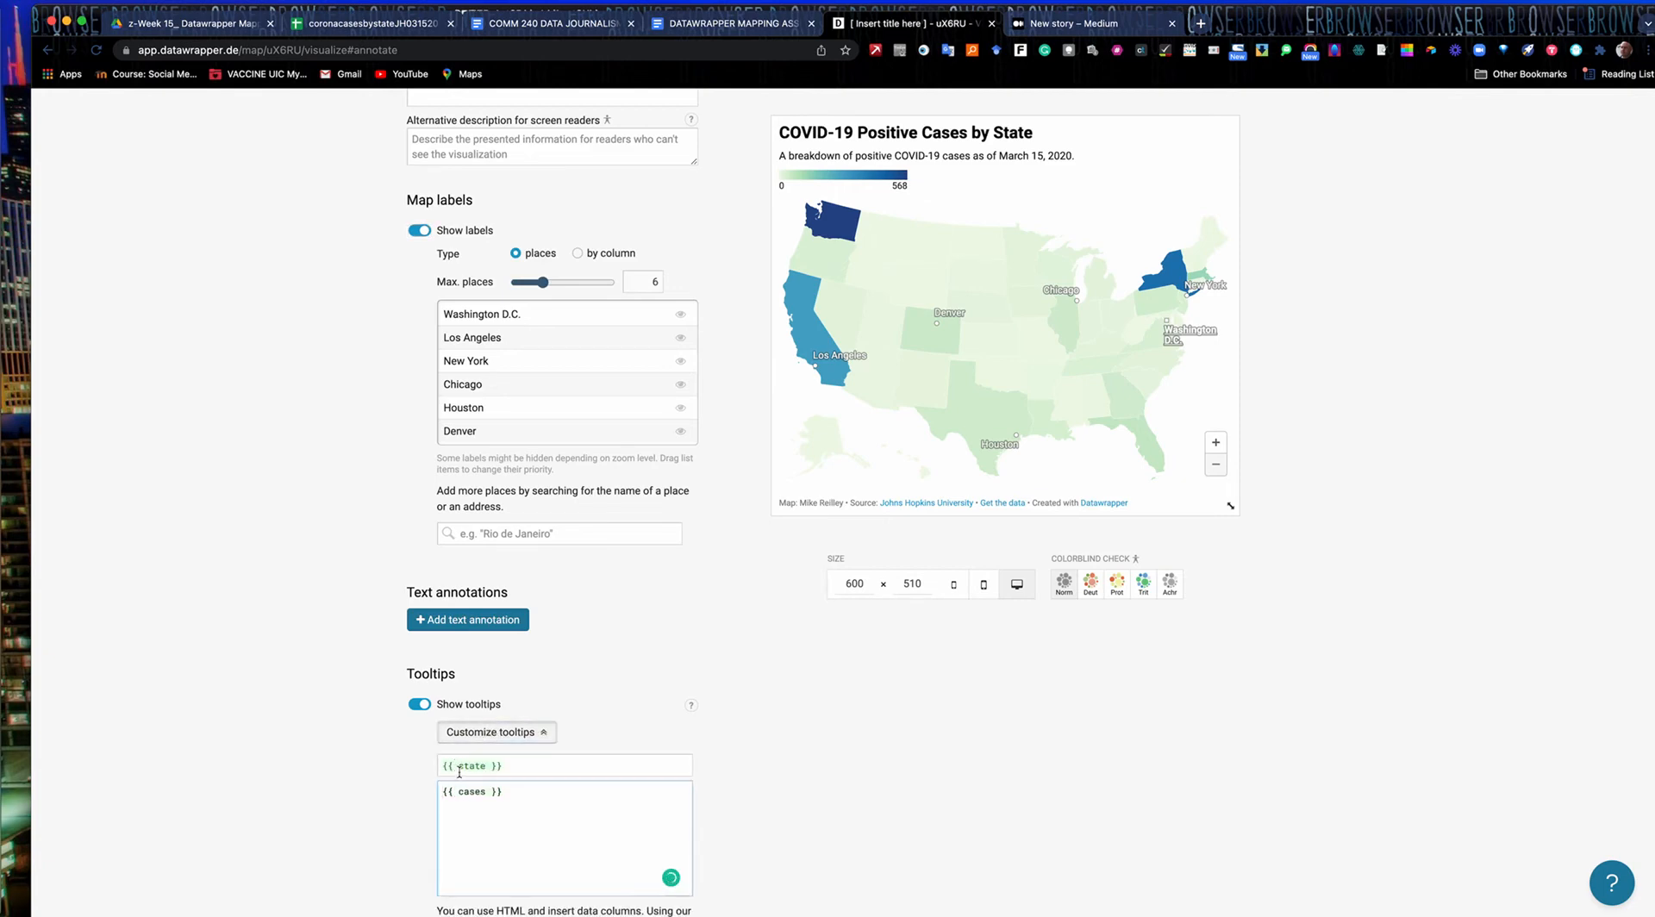
text(had {{)
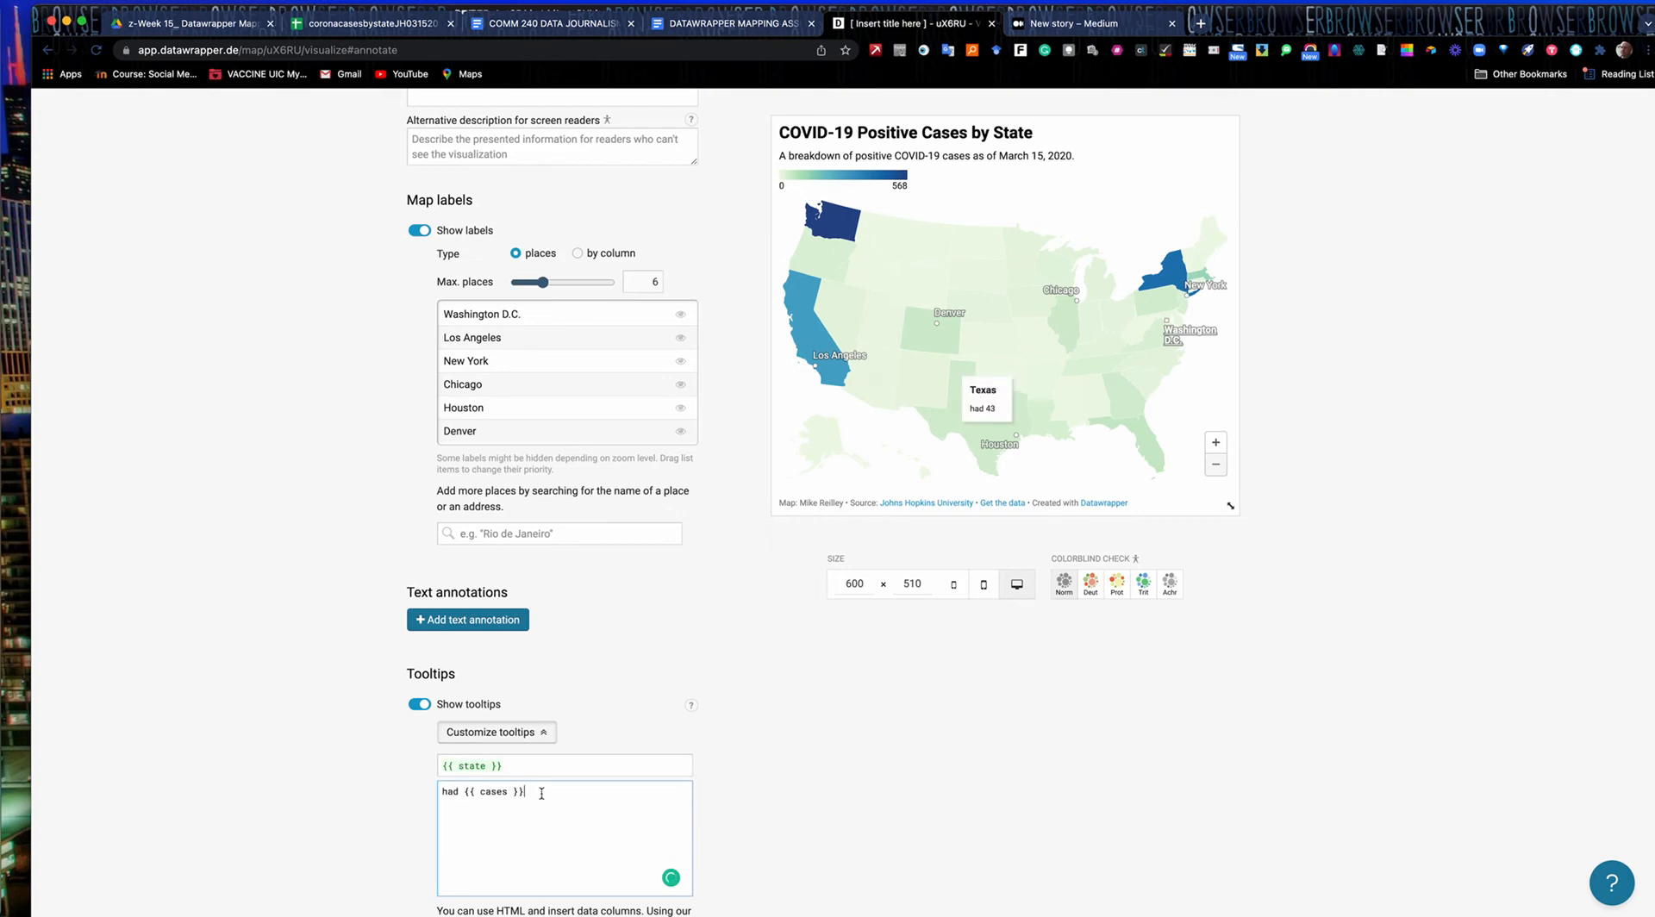
text( cases }} positive cases)
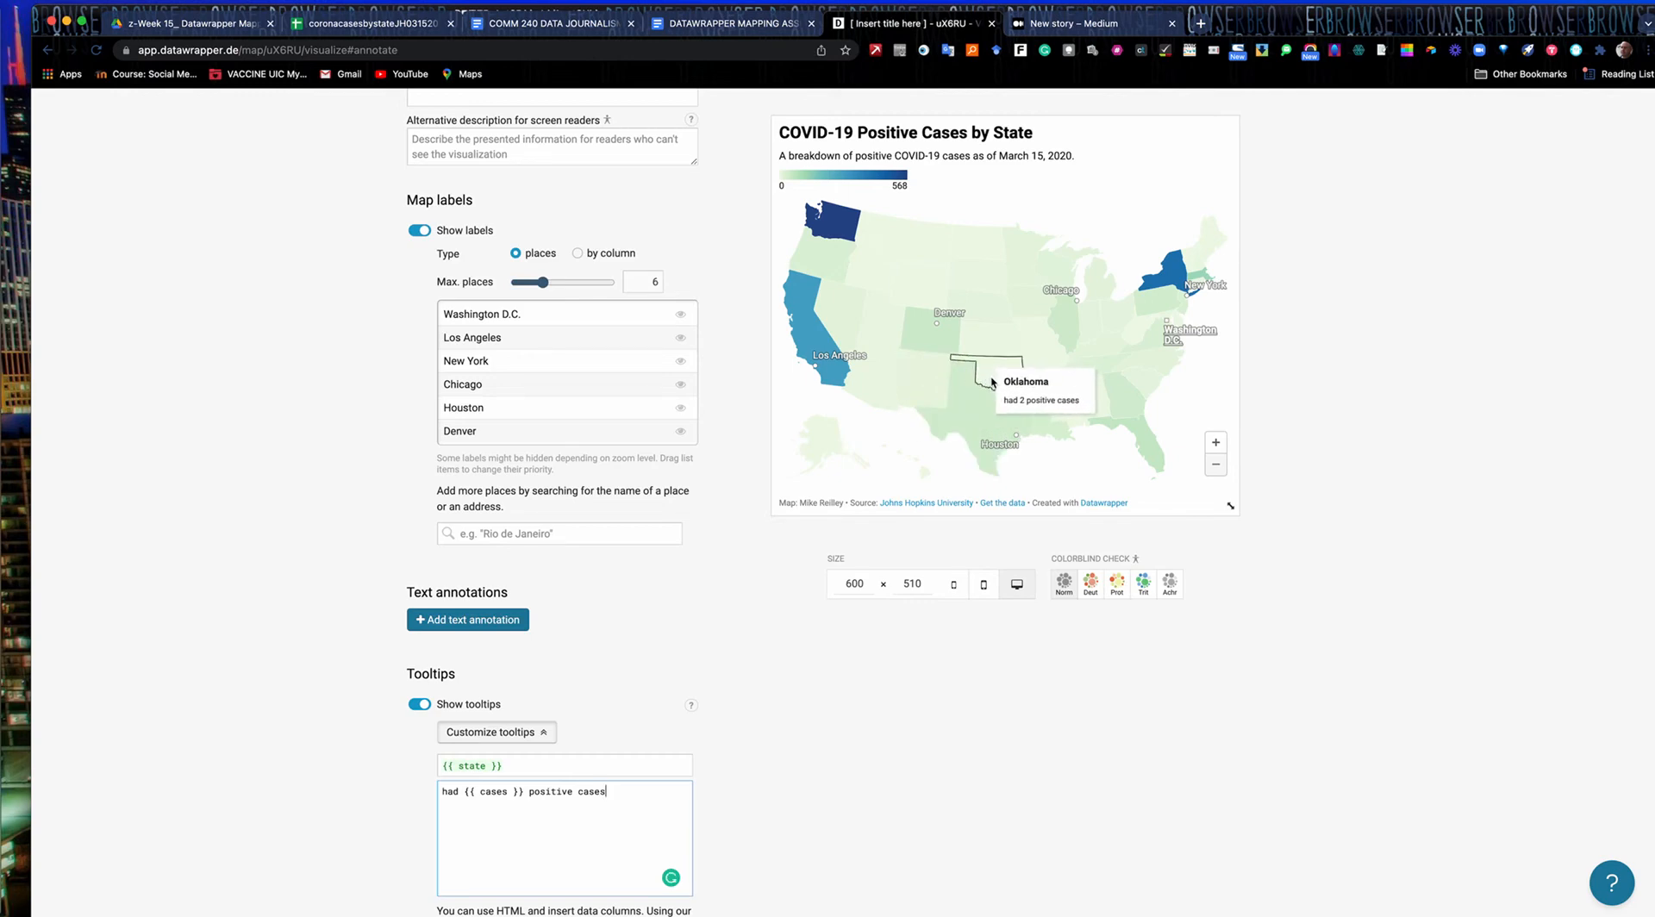
- Add a bold text annotation about 21% wide above the northern states reading "Seattle had a large outbreak in a nursing home"
mouse_move(1078, 349)
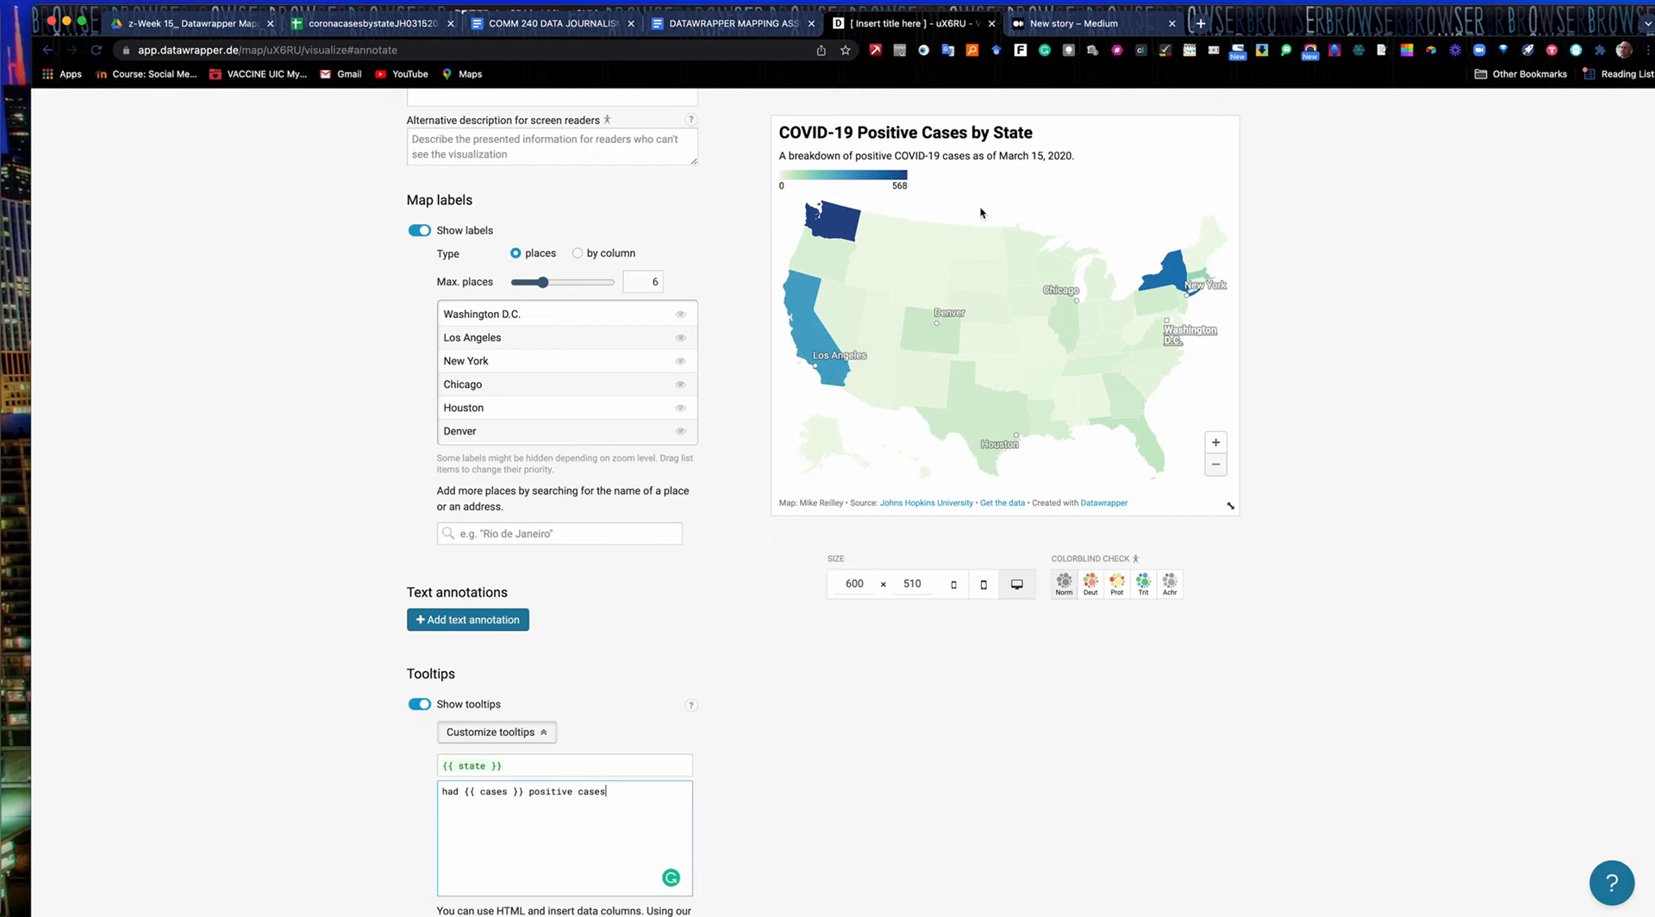
mouse_move(832, 230)
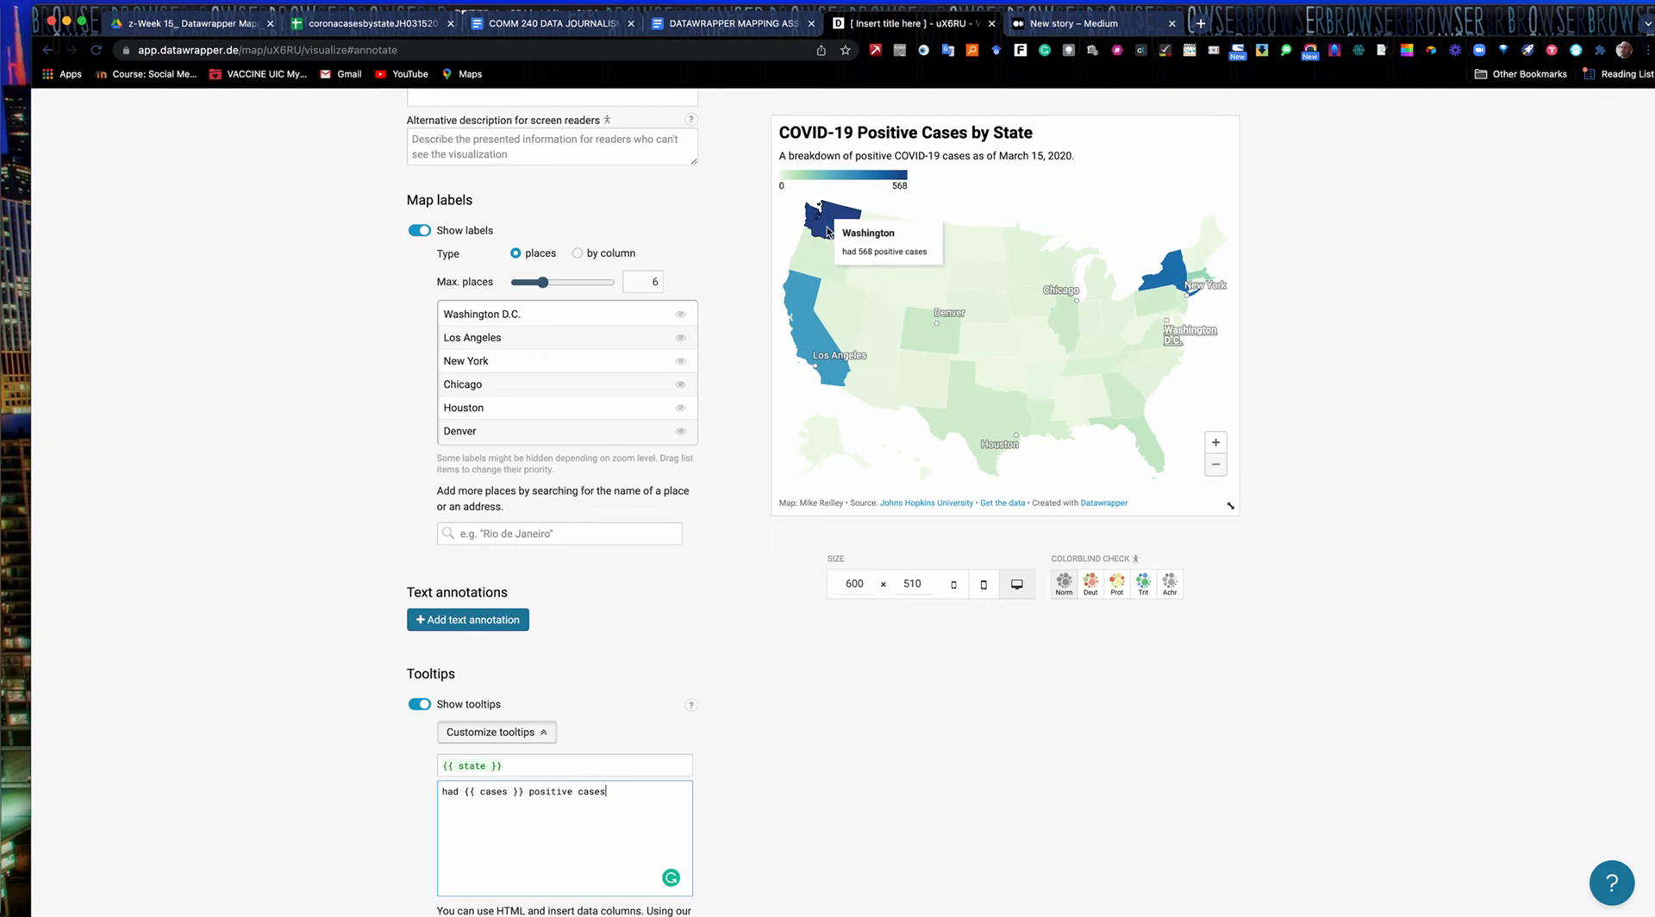
click(442, 622)
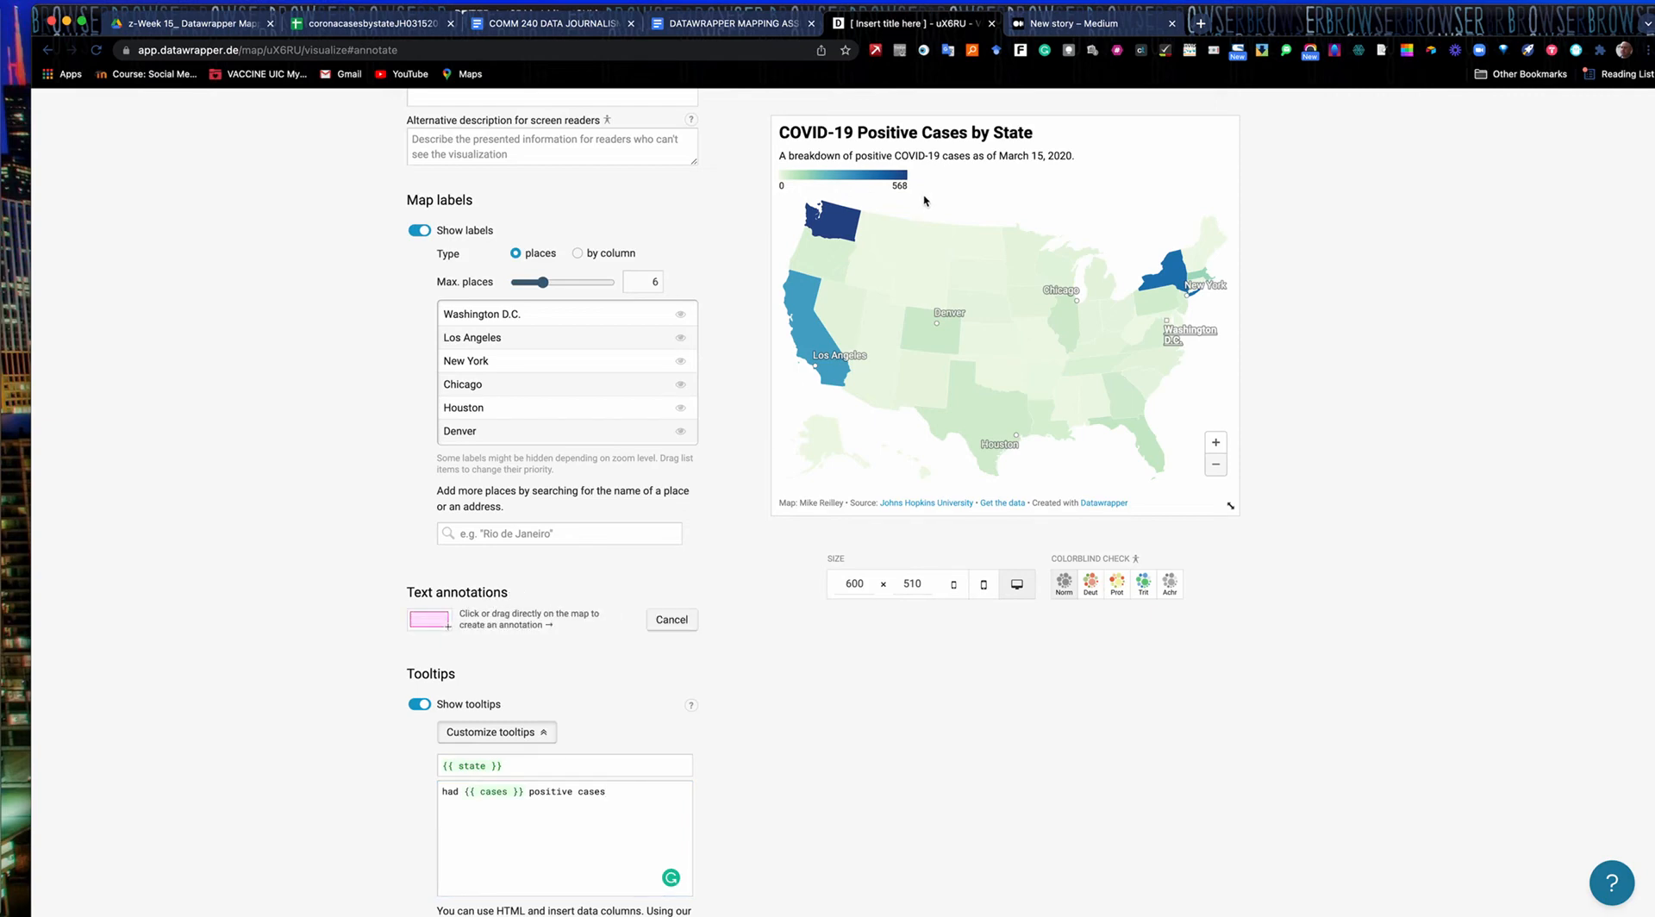
drag(923, 198, 1021, 224)
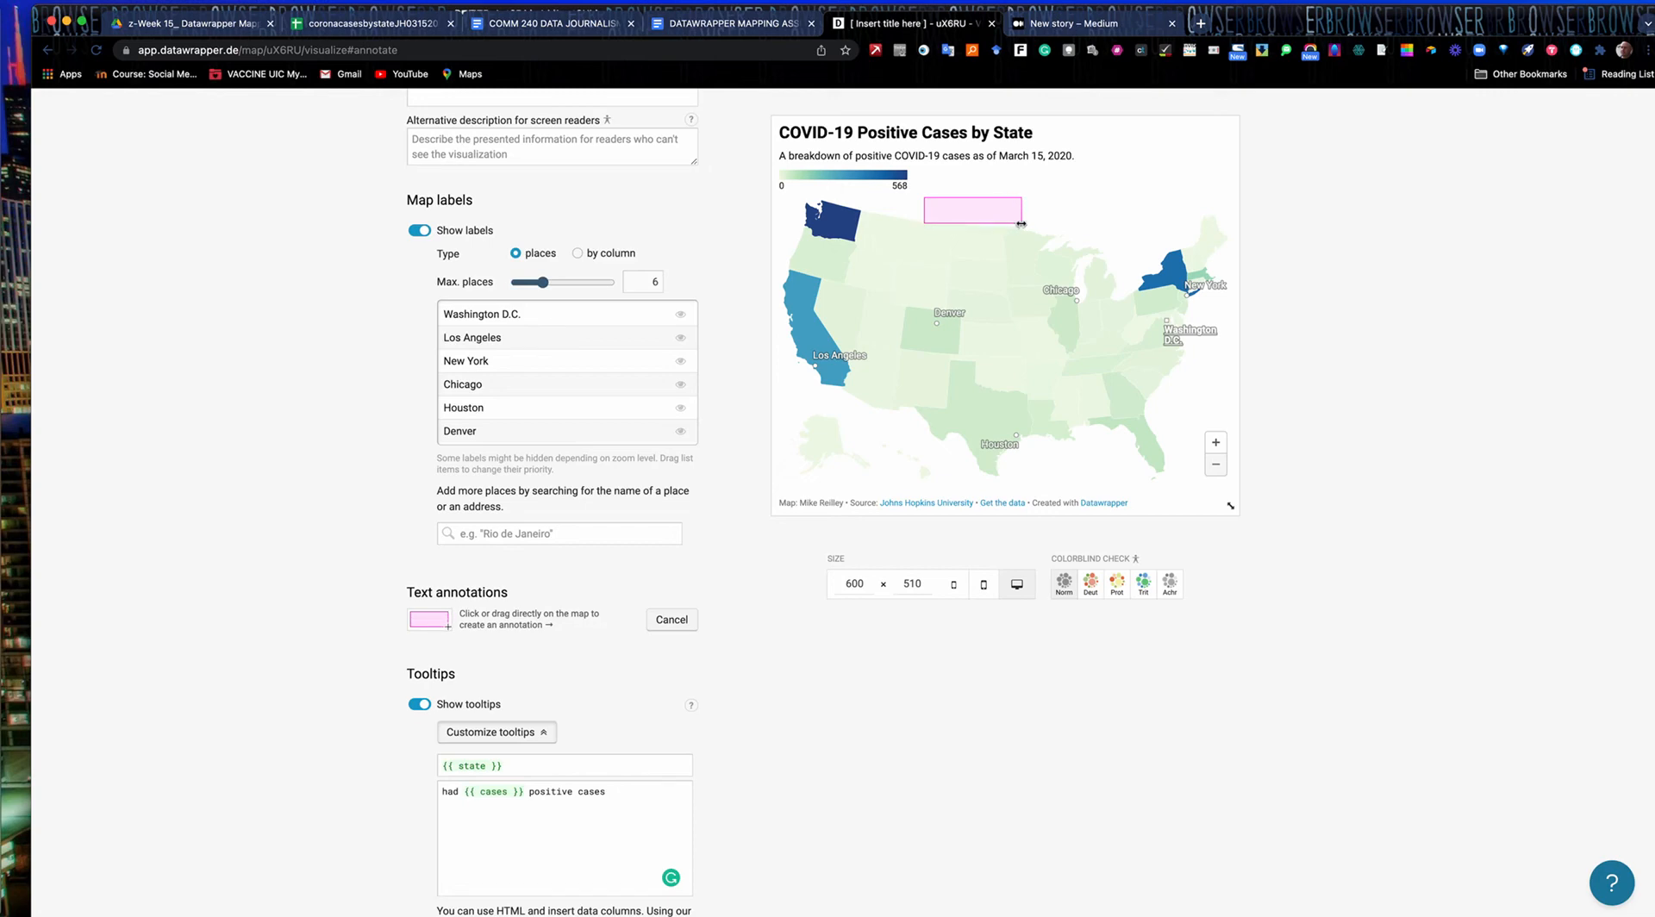
text(S)
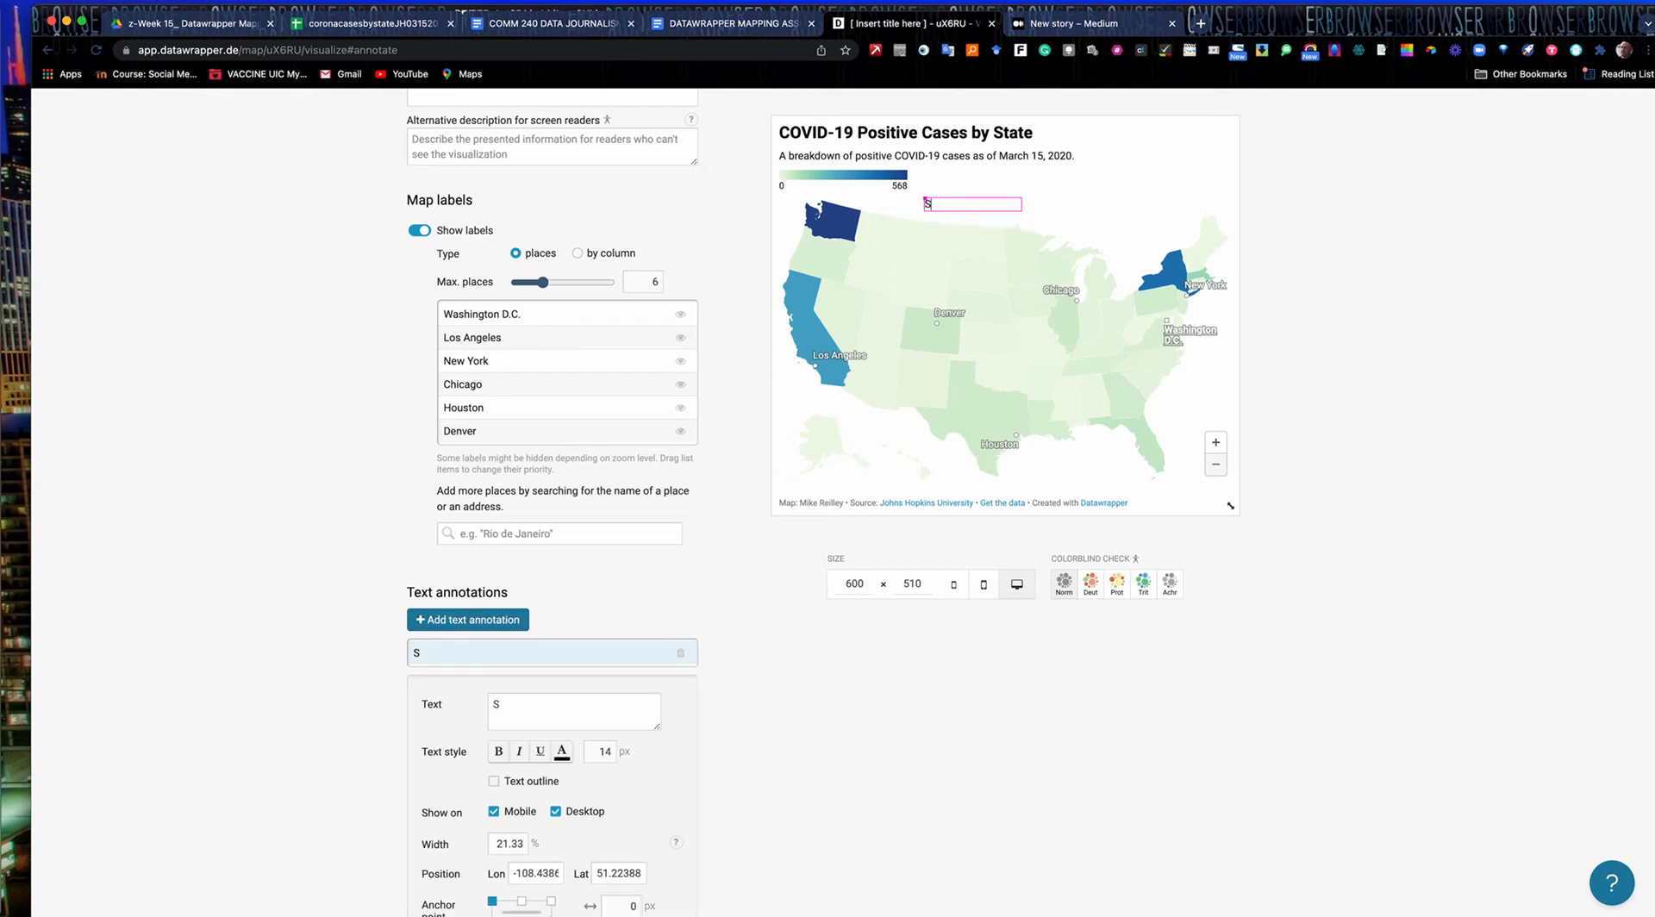
text(eattle had a large outbreak)
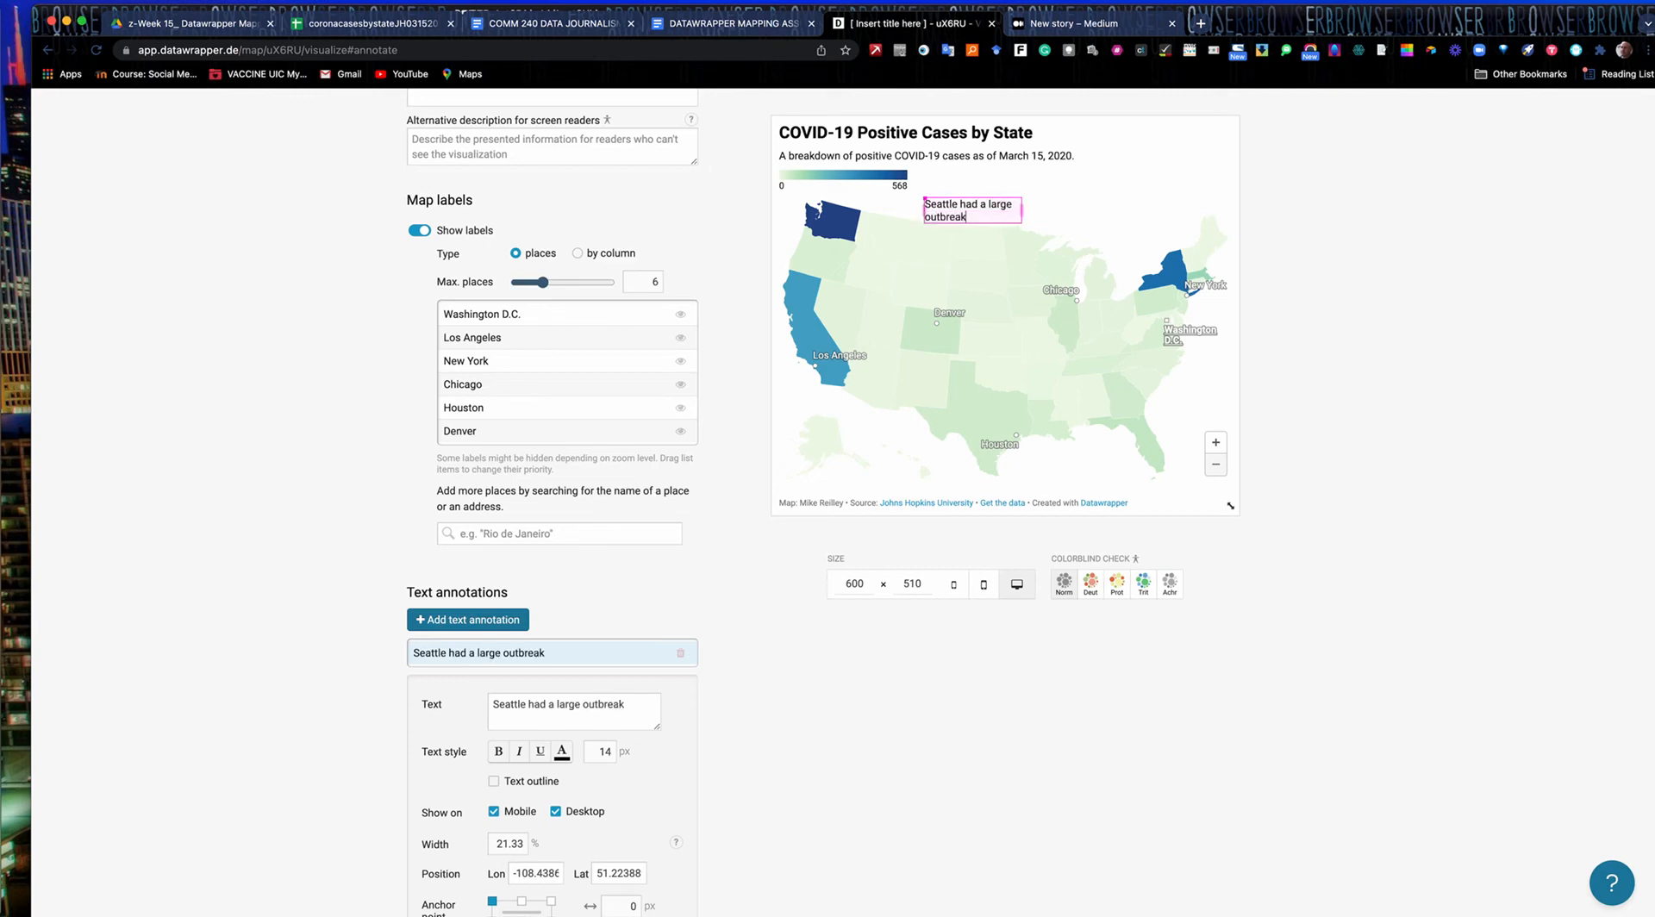
text( in a nursing home)
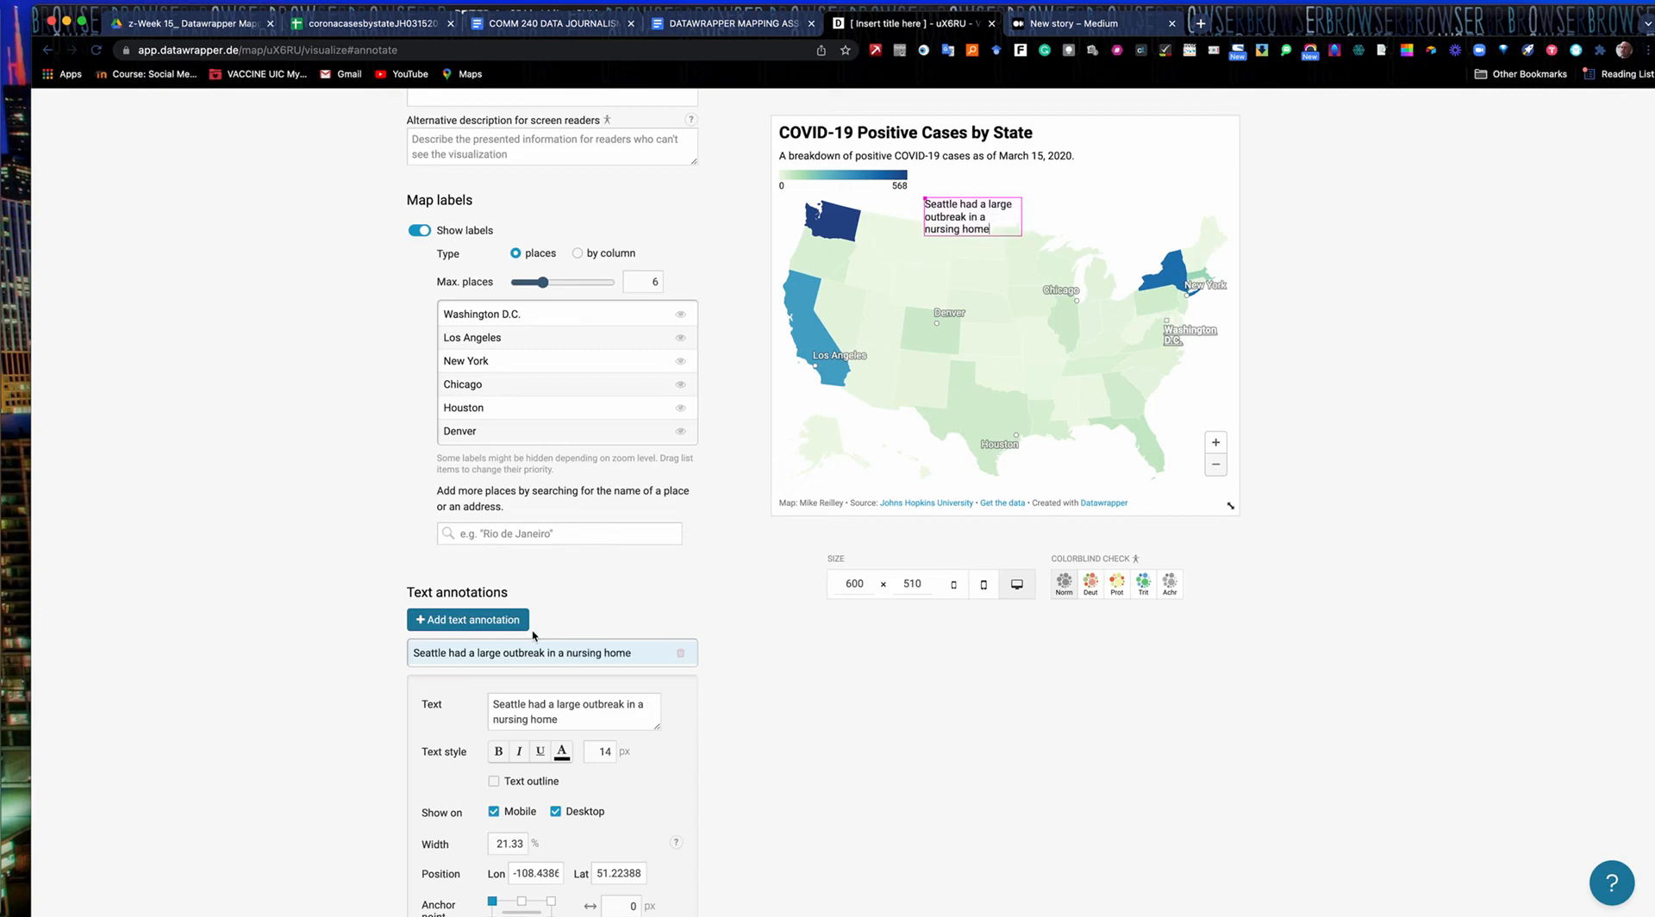
scroll(530, 638, down, 3)
click(497, 541)
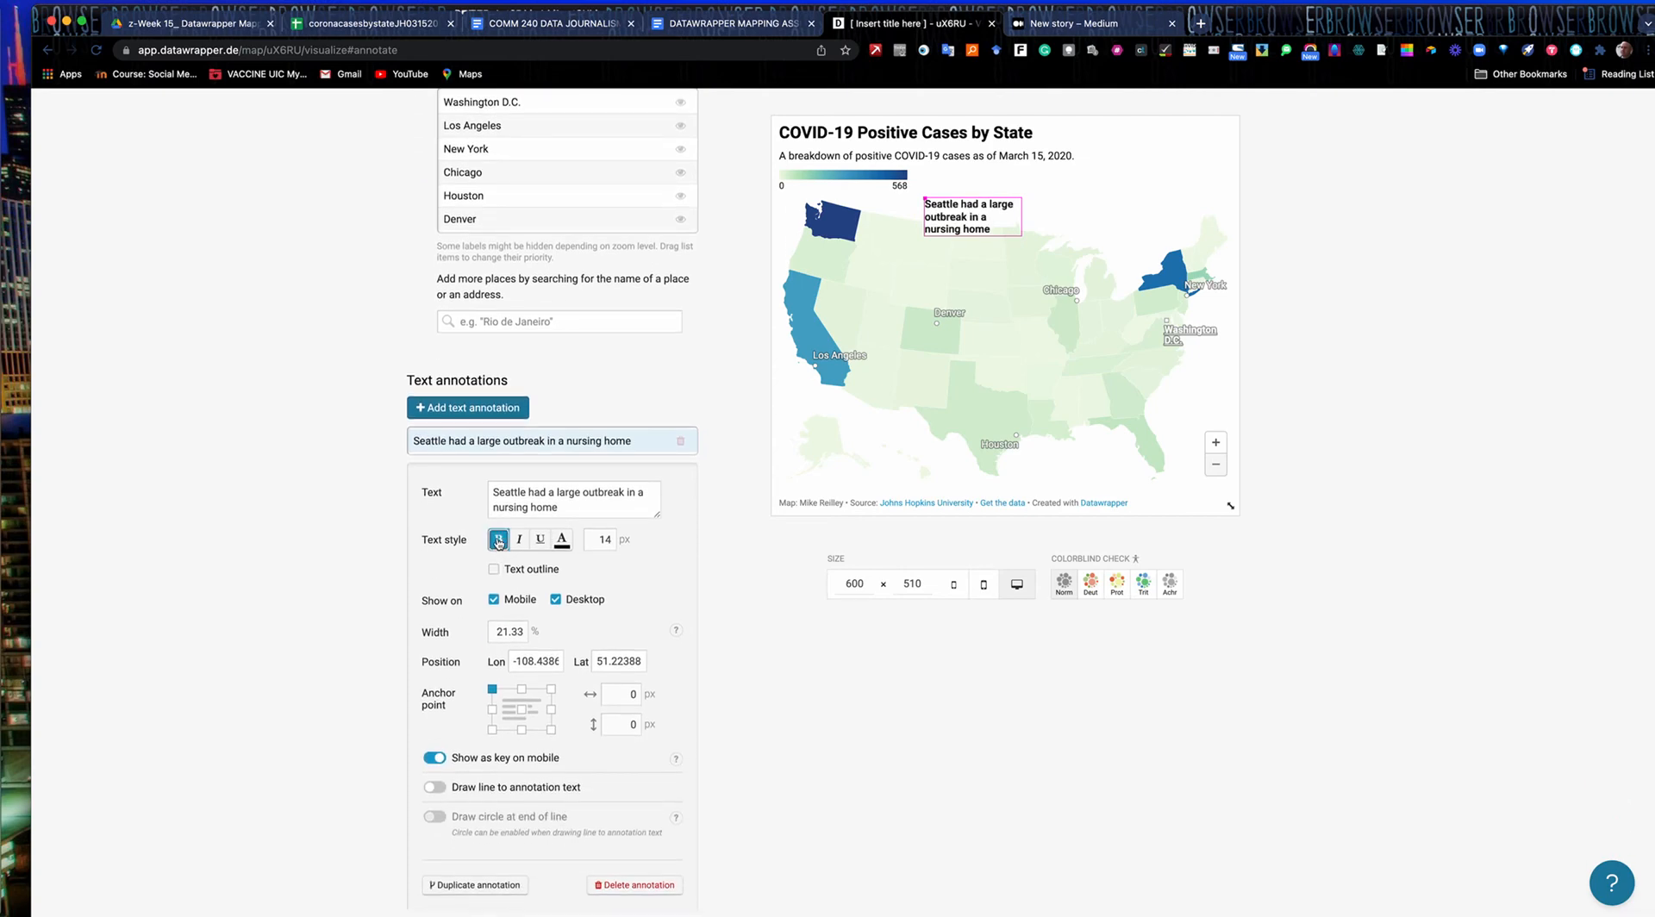
- Draw a line from the nursing home annotation to Washington state's eastern edge and place its text beside the color legend
click(435, 788)
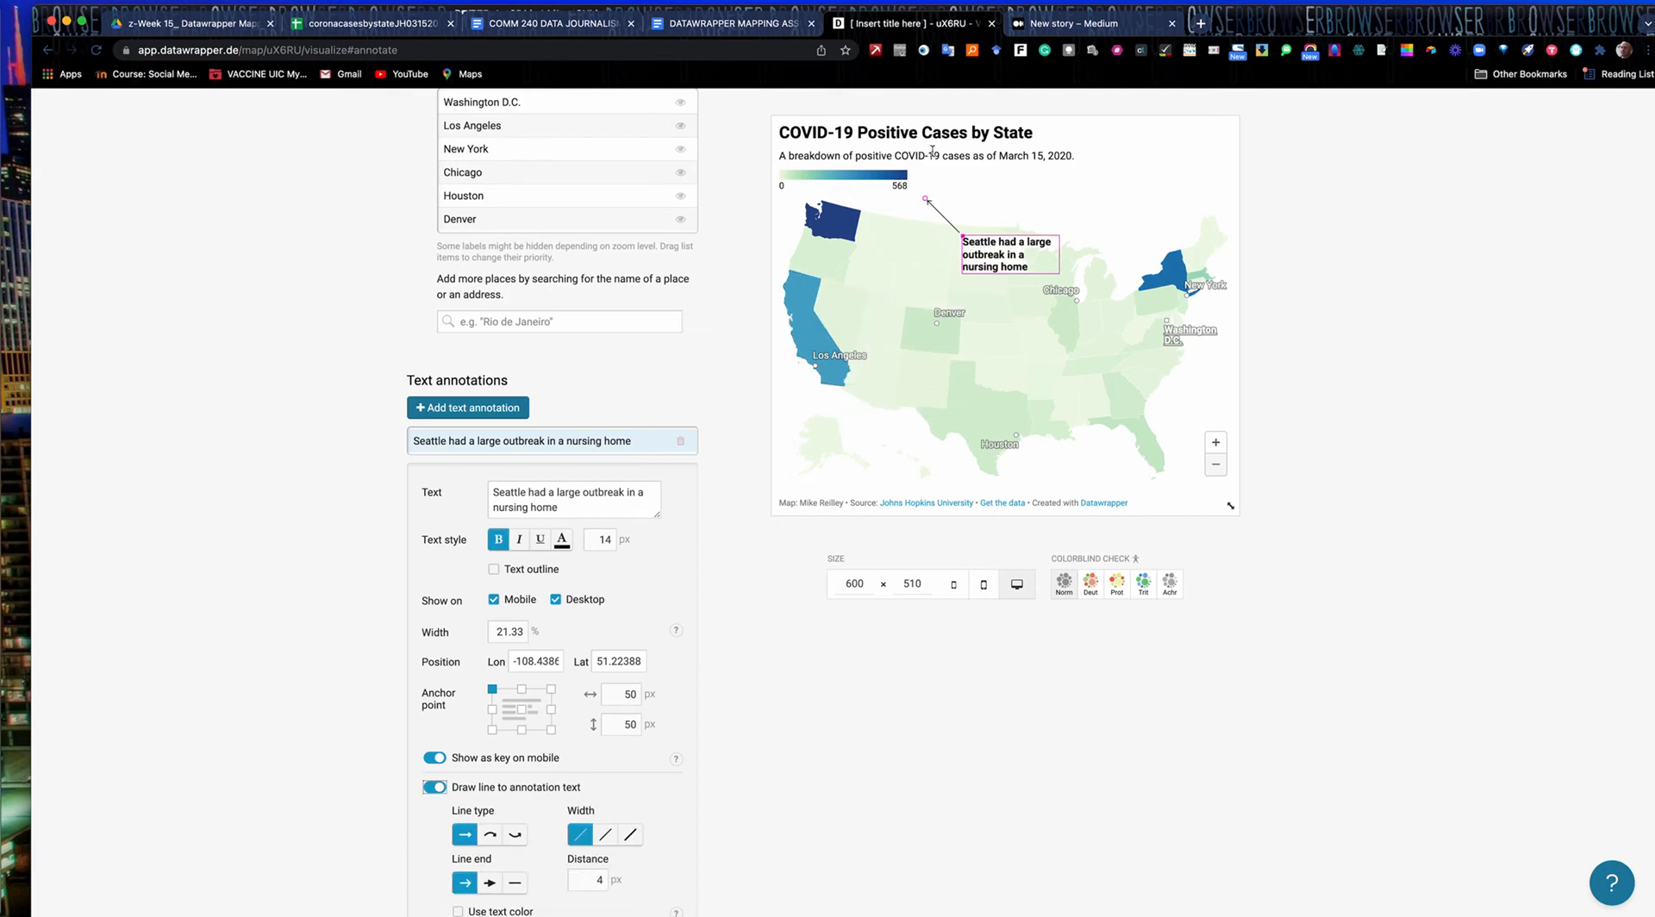
drag(924, 200, 866, 215)
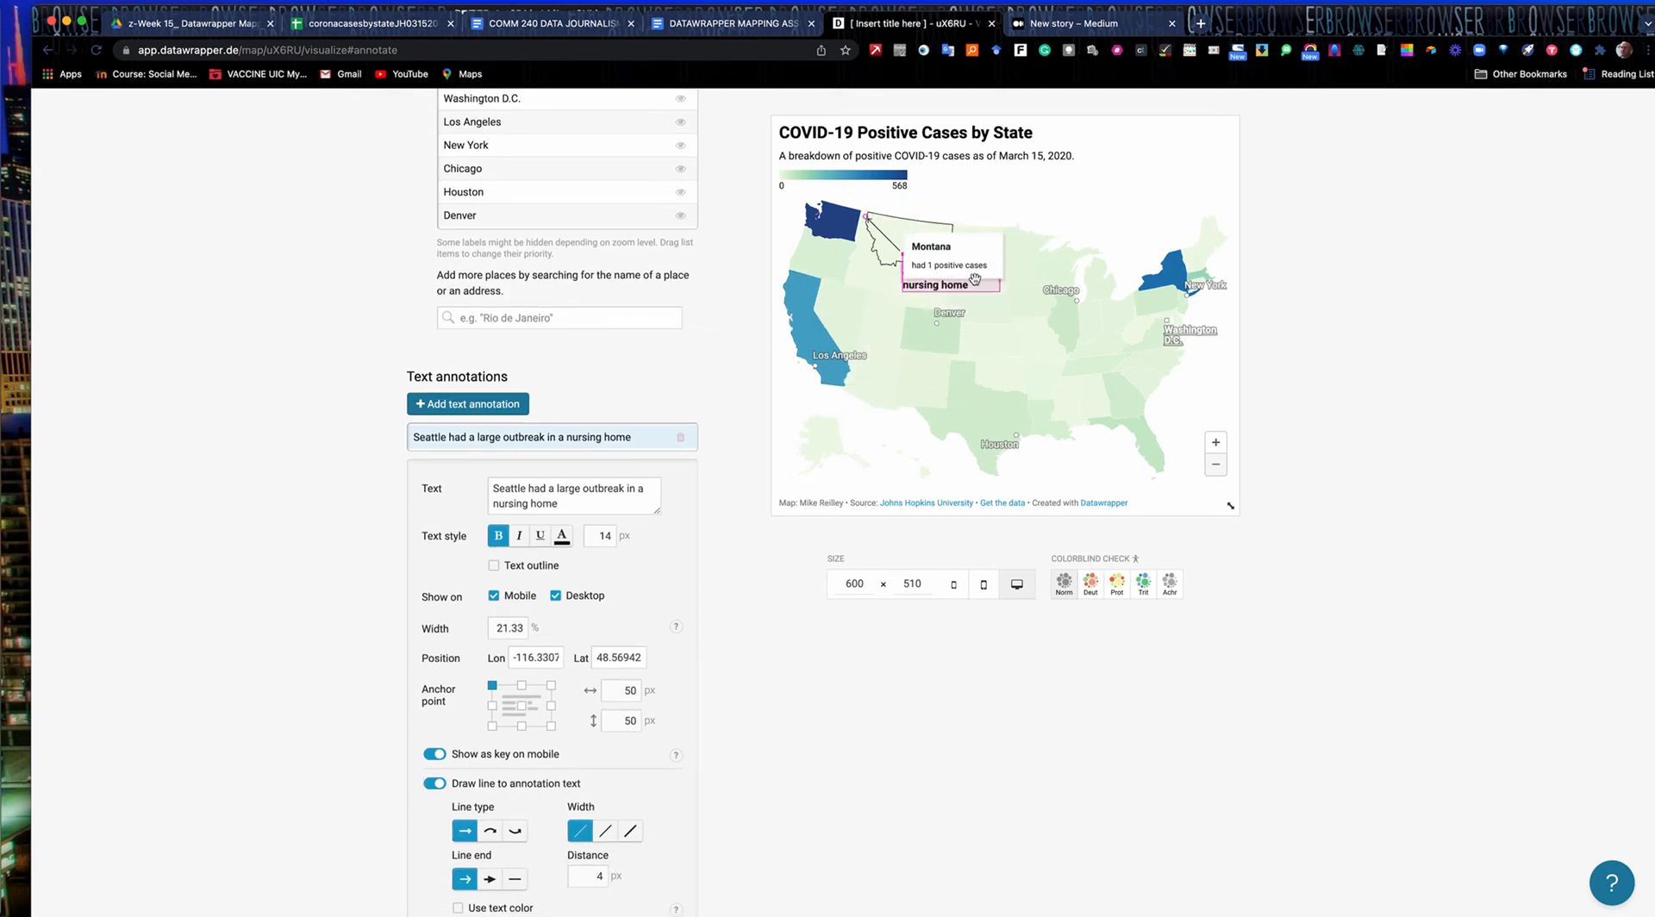
drag(971, 288, 1026, 204)
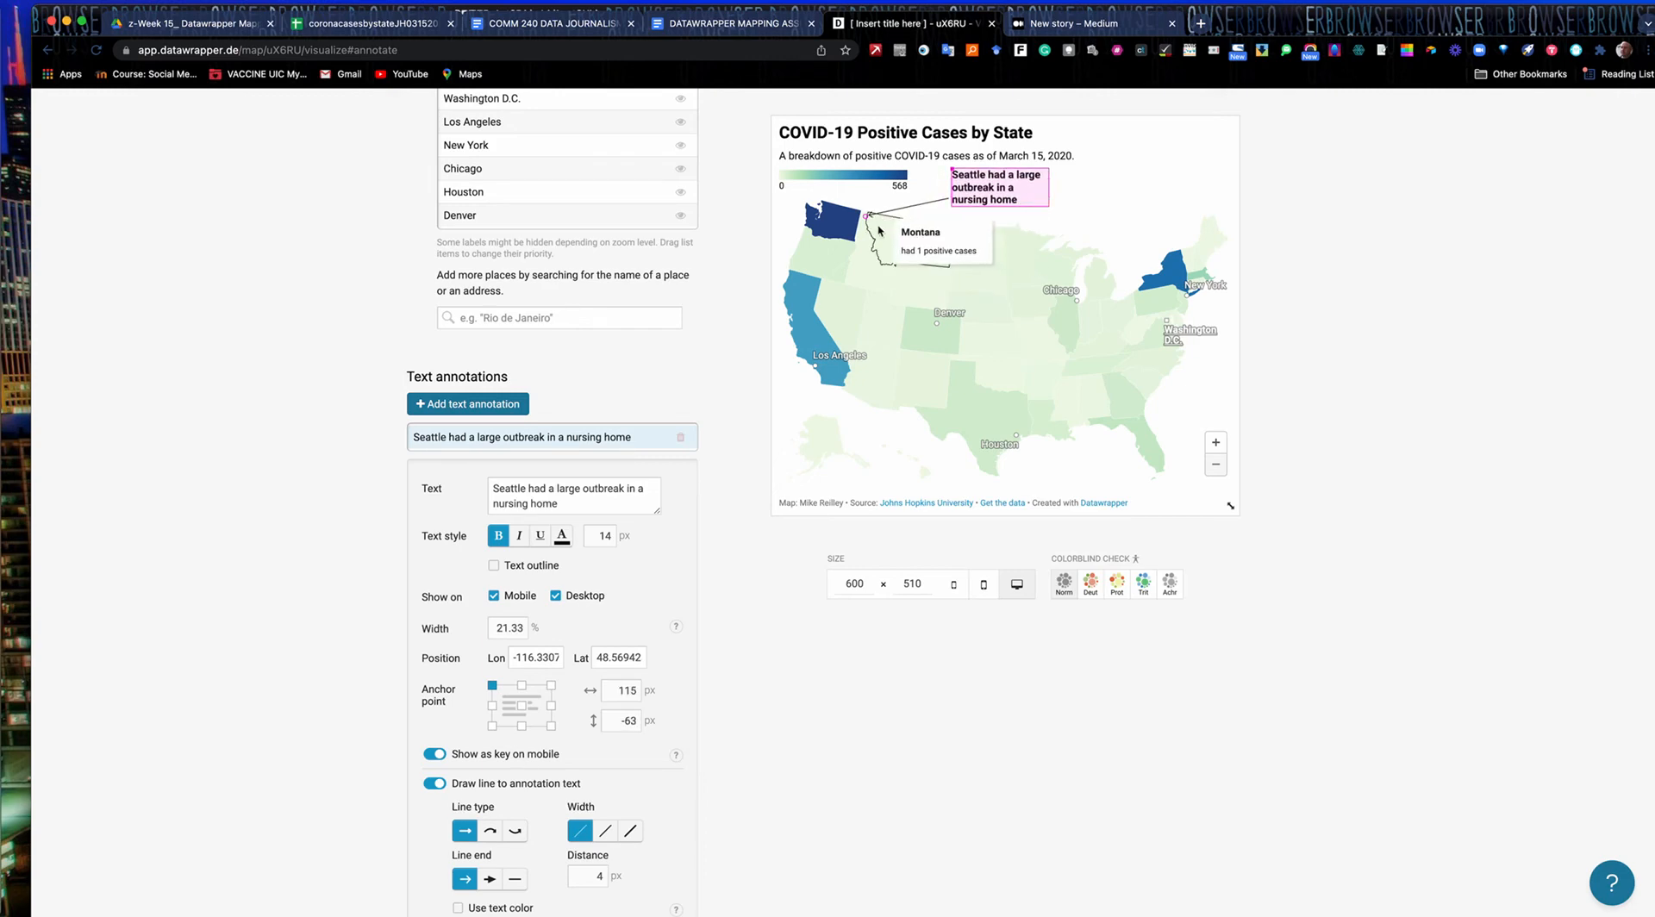
drag(867, 219, 858, 218)
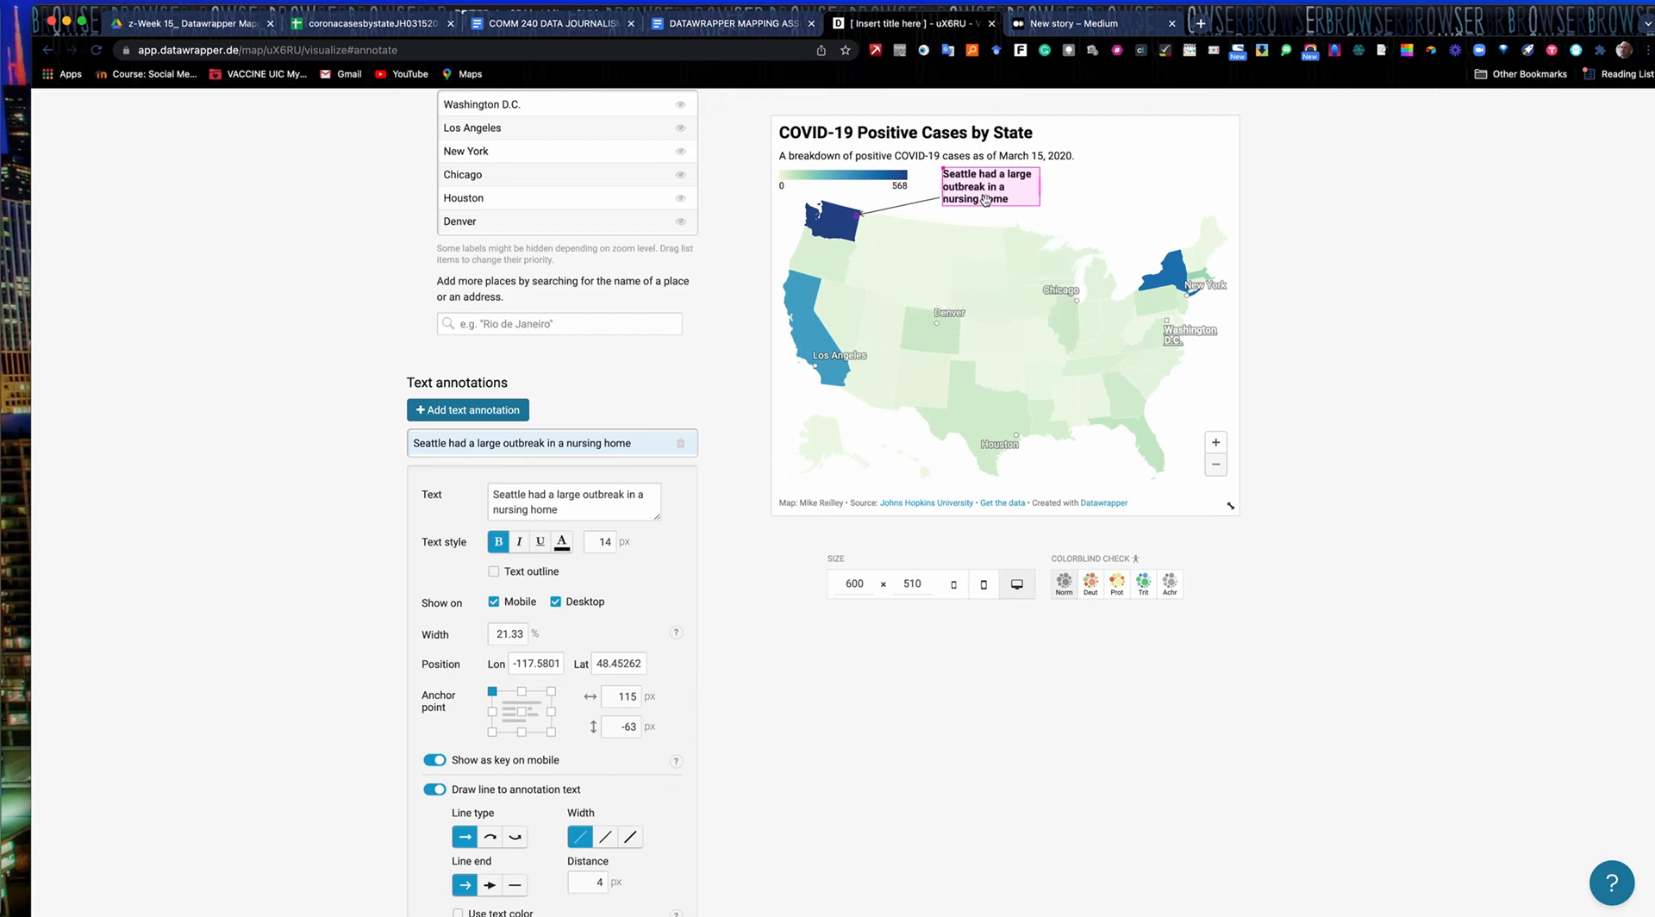
drag(984, 189, 984, 198)
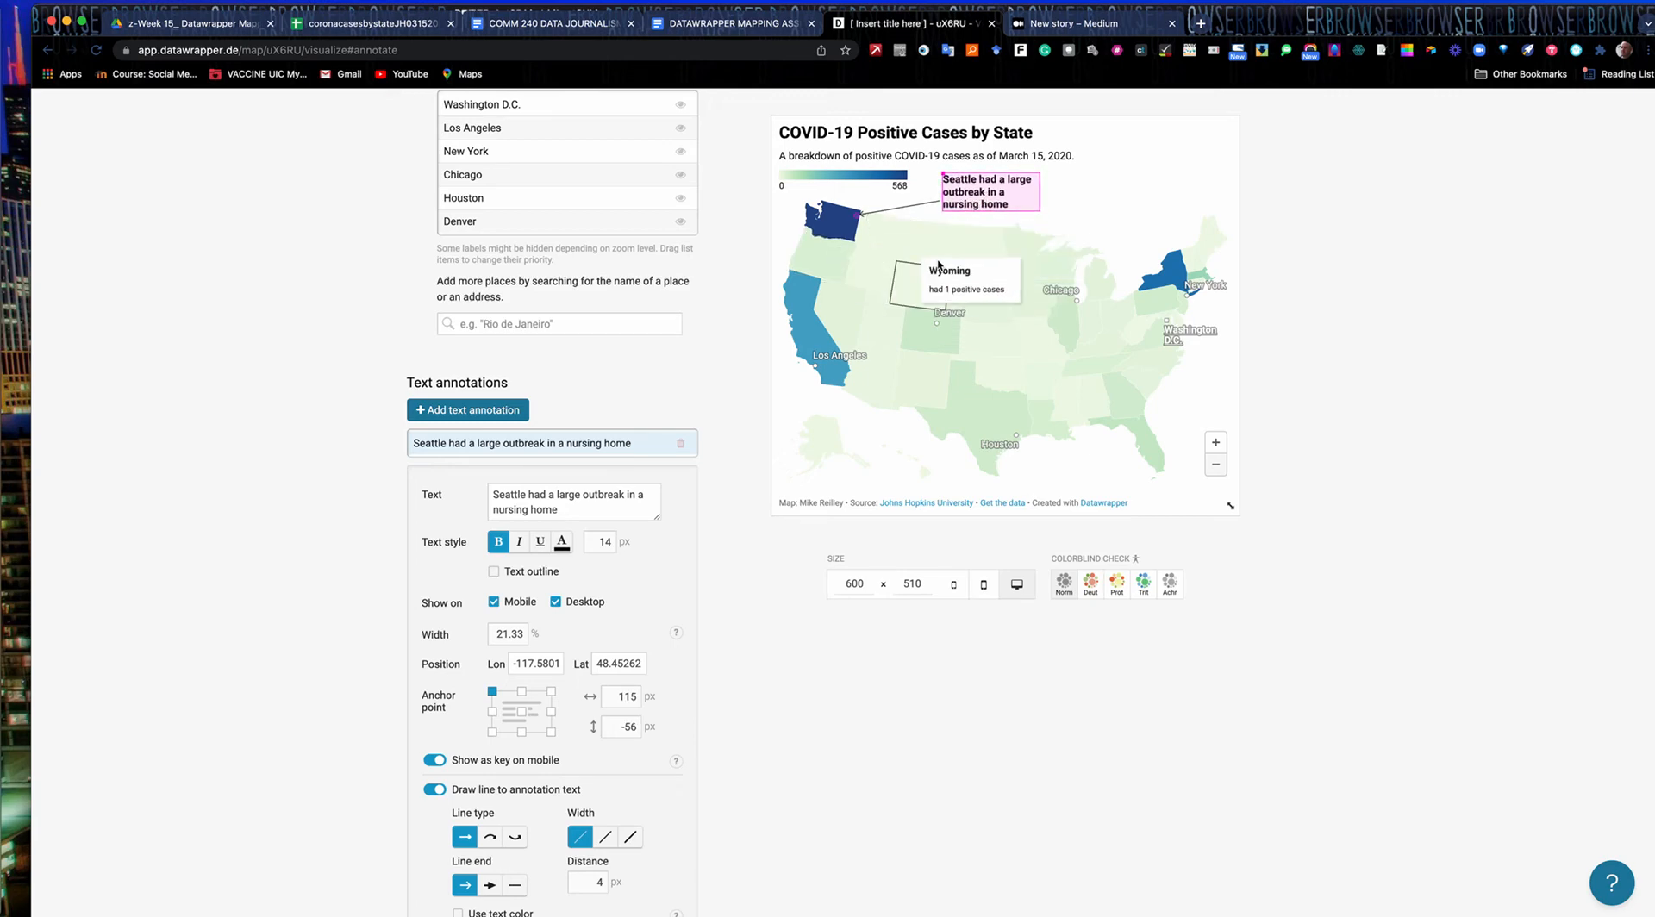
click(1113, 195)
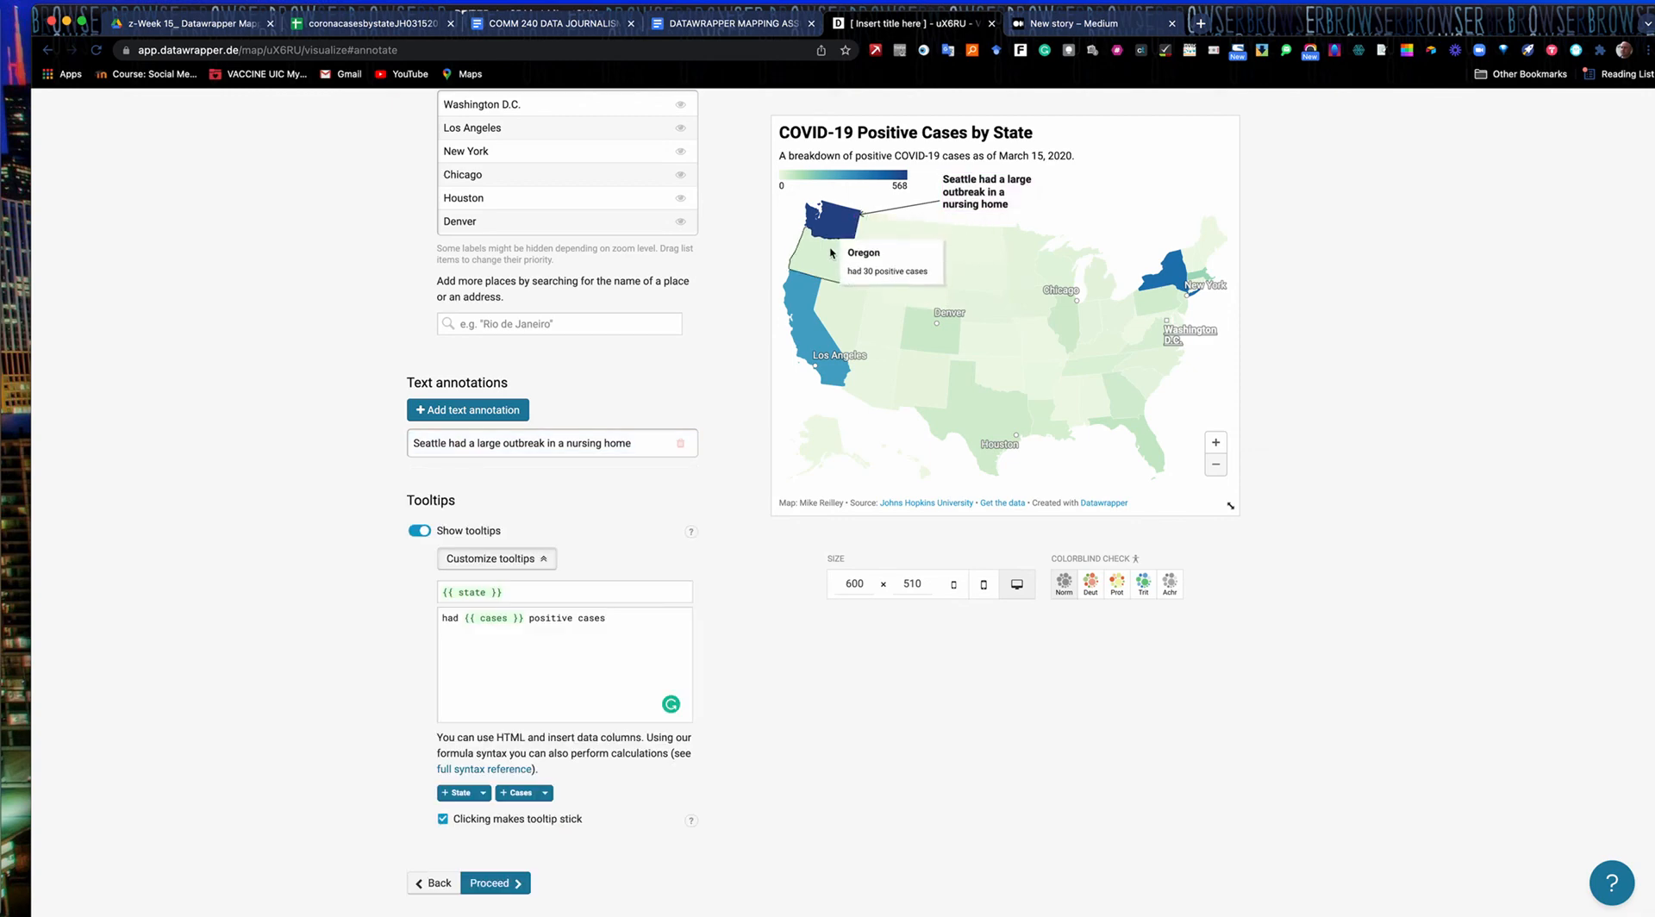
- Enable PNG image download, the embed link and social media share buttons in the map's layout
scroll(696, 700, down, 2)
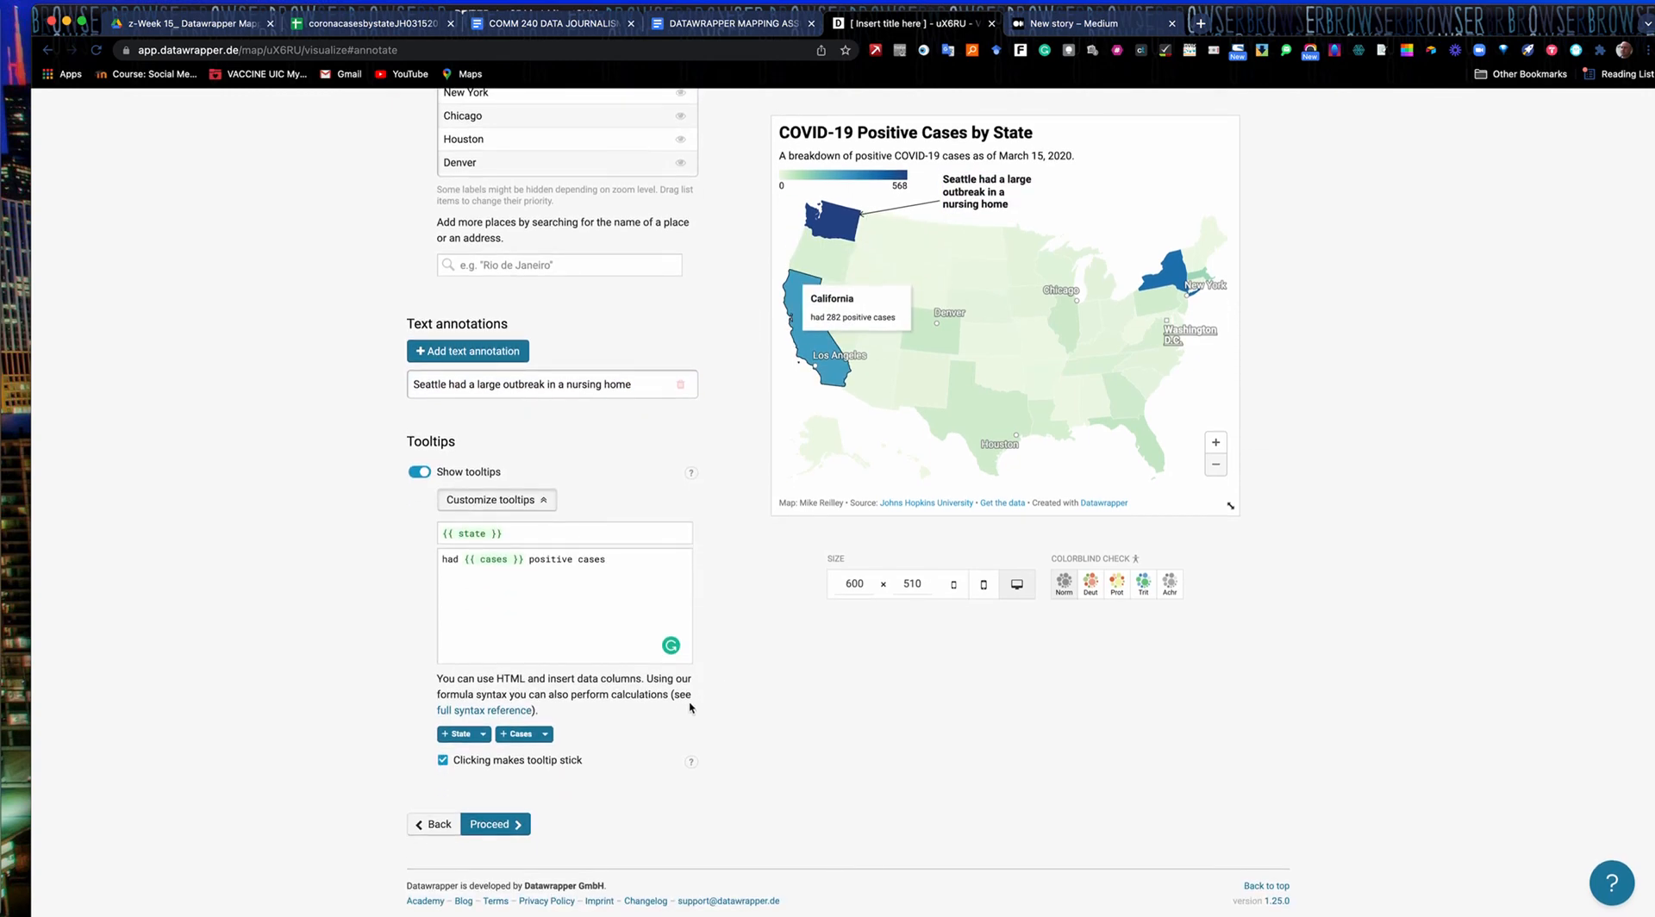
scroll(561, 474, up, 9)
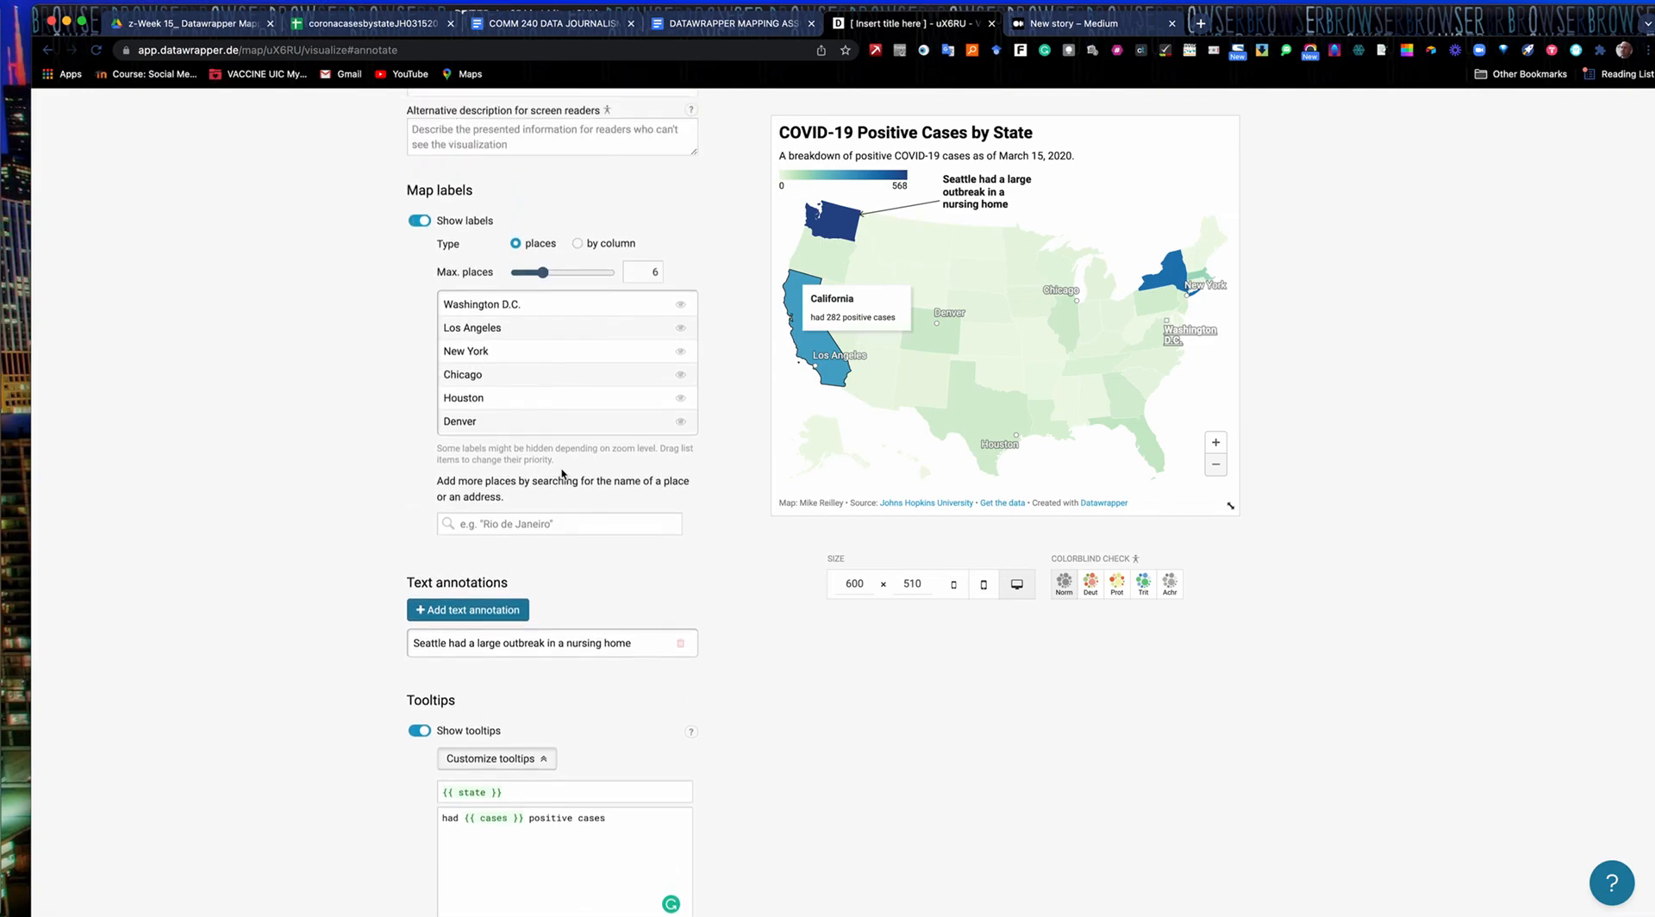
scroll(562, 474, down, 5)
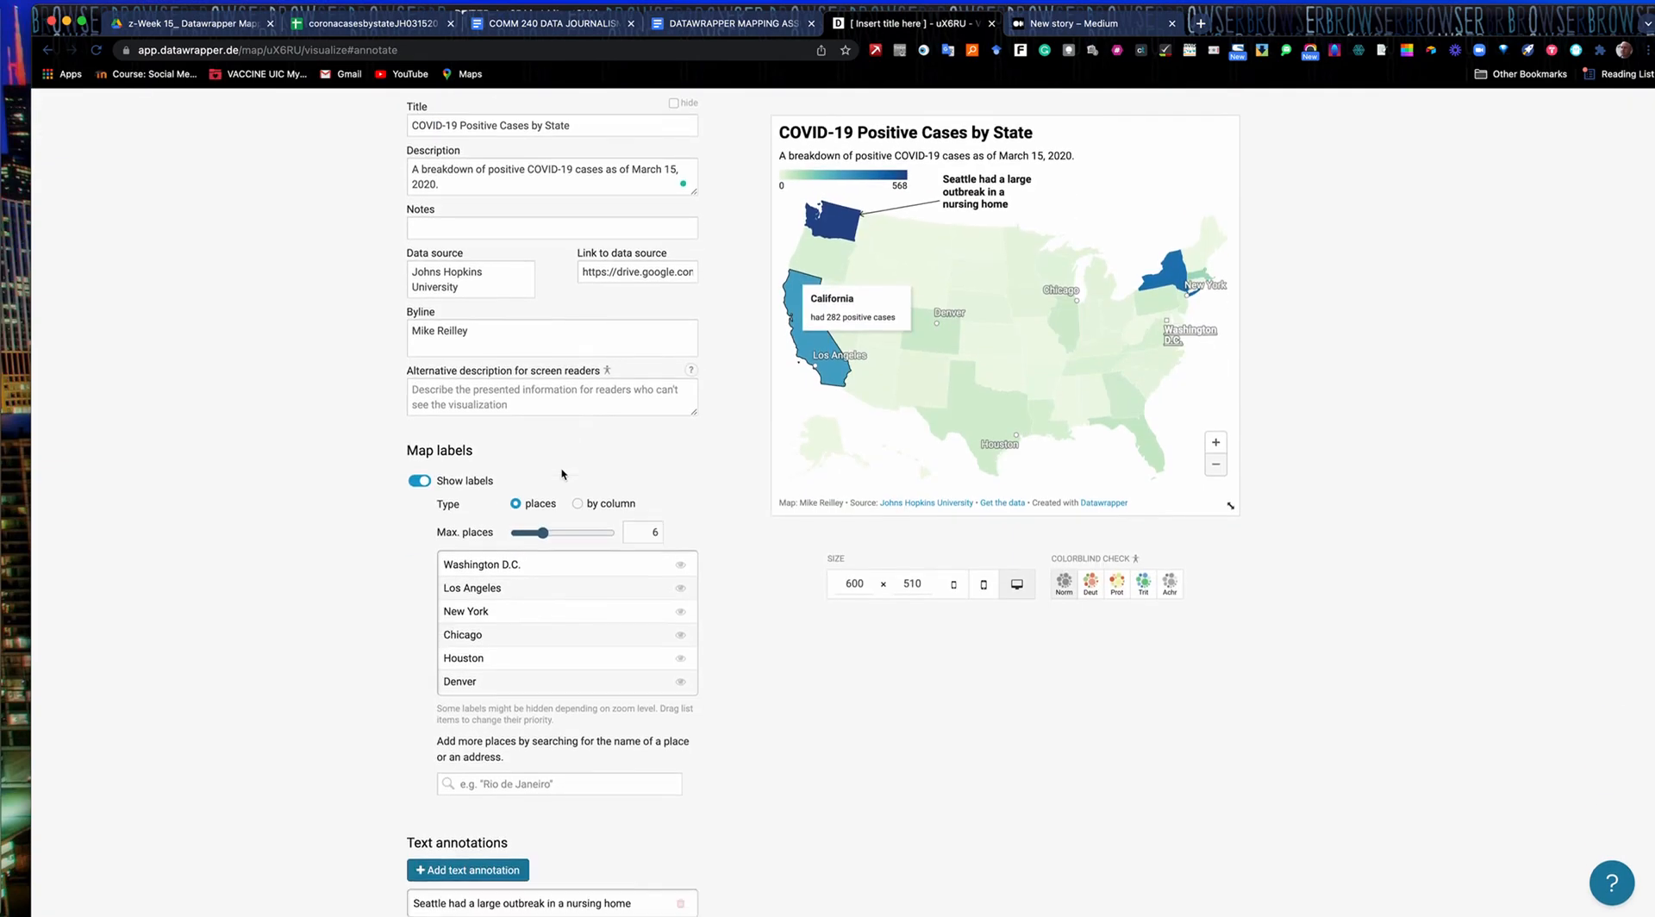
scroll(561, 474, up, 5)
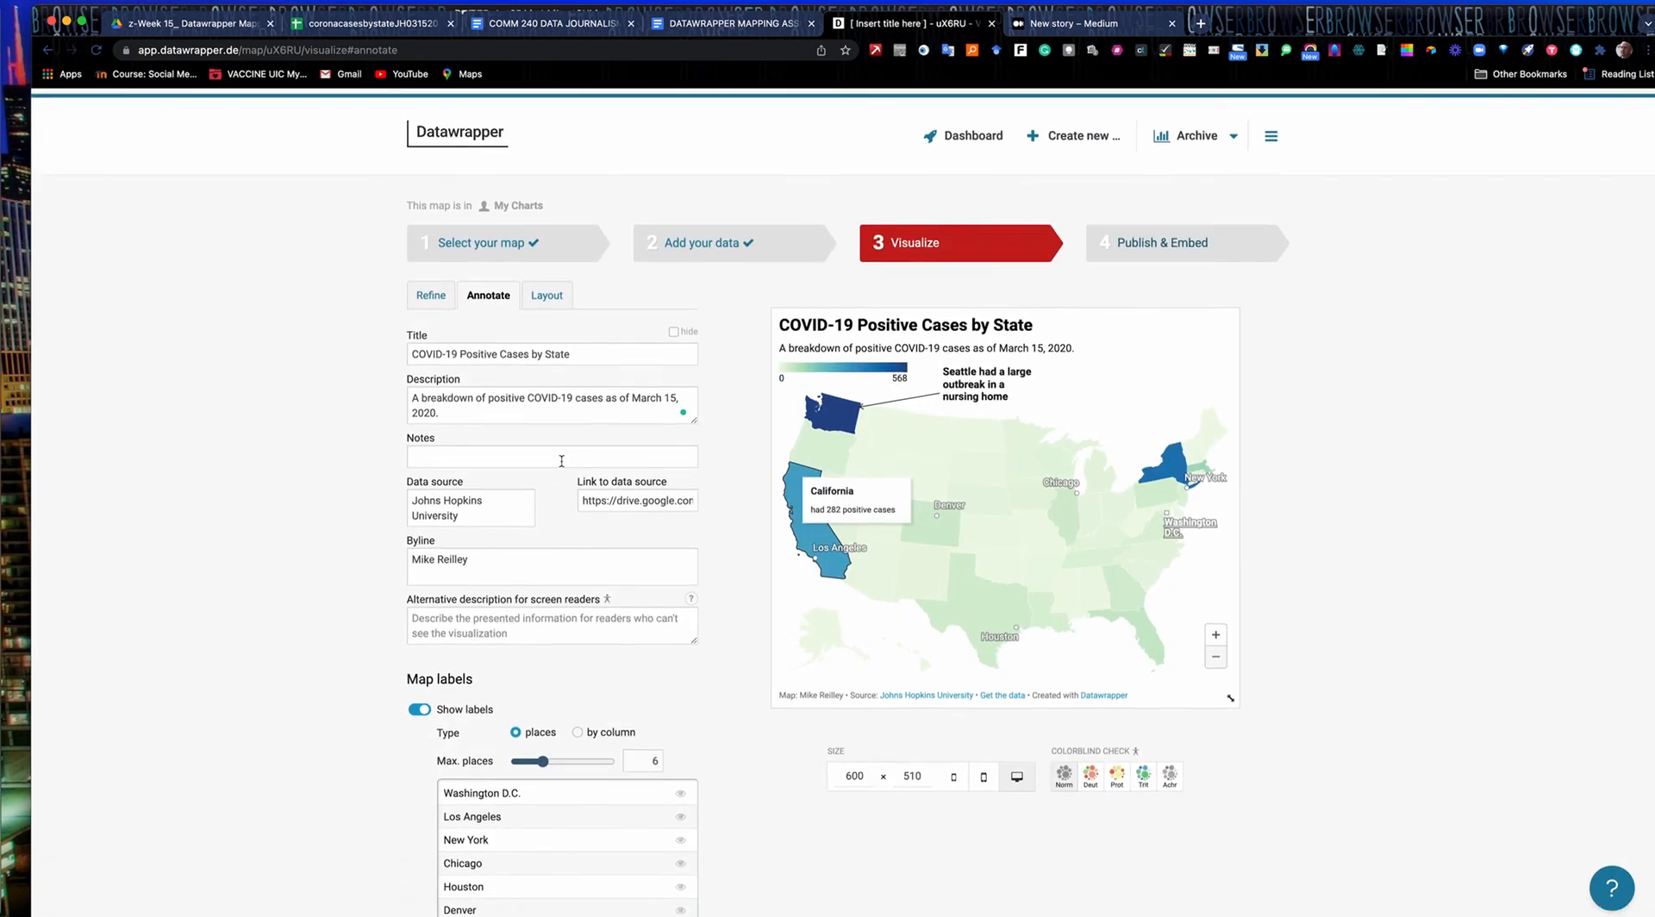
click(550, 293)
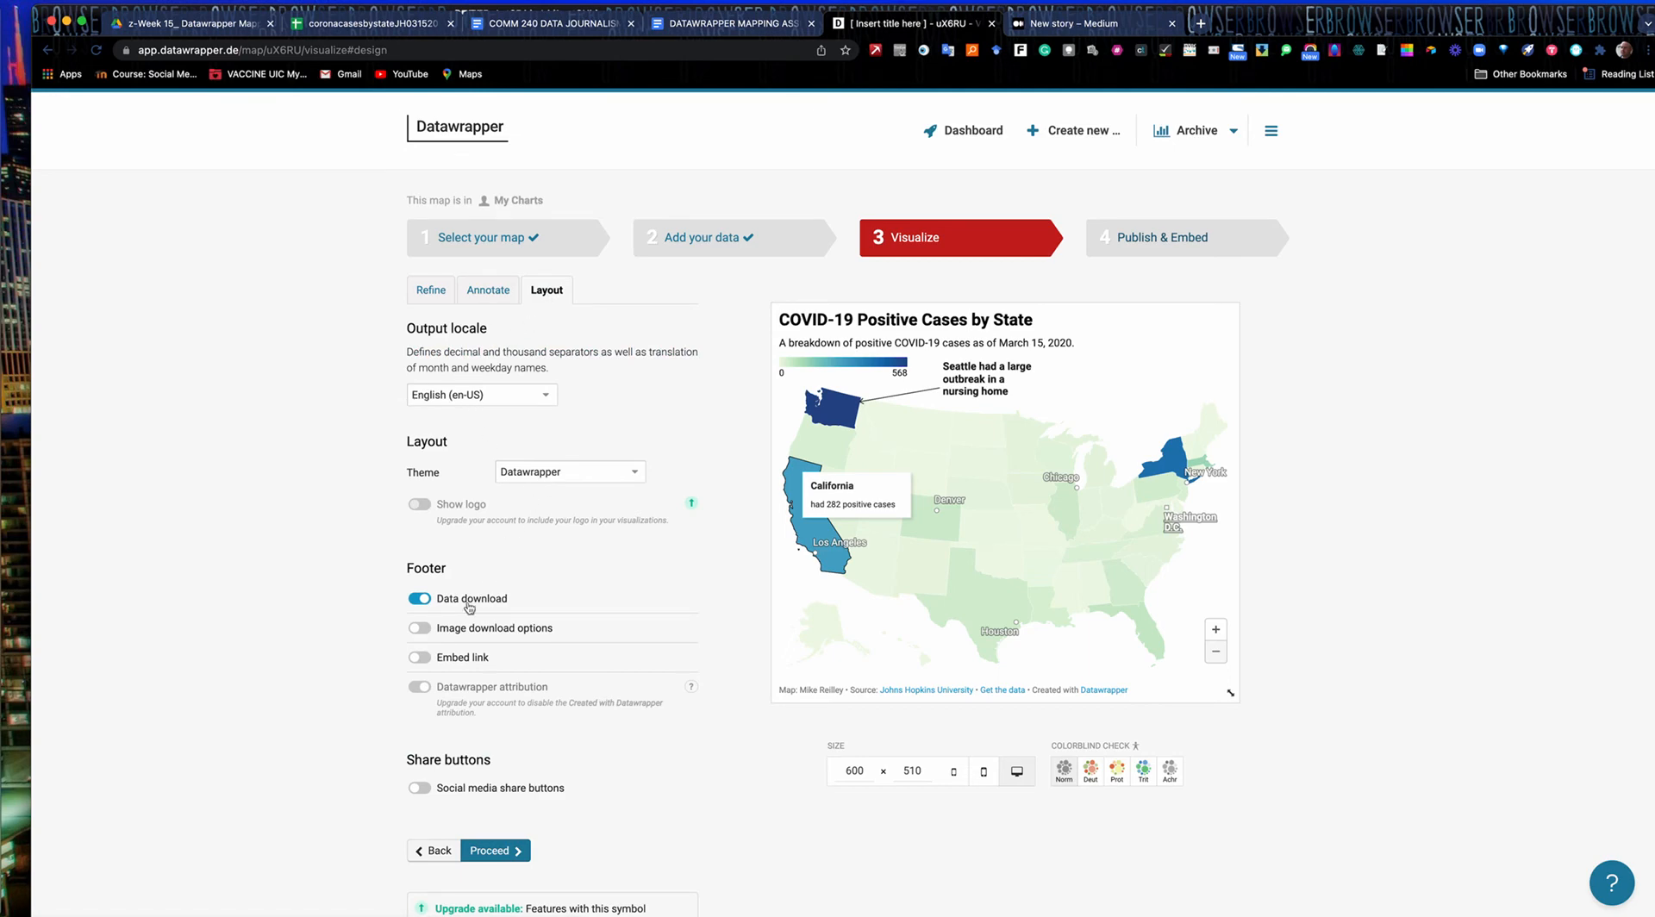
click(421, 628)
click(420, 683)
click(419, 813)
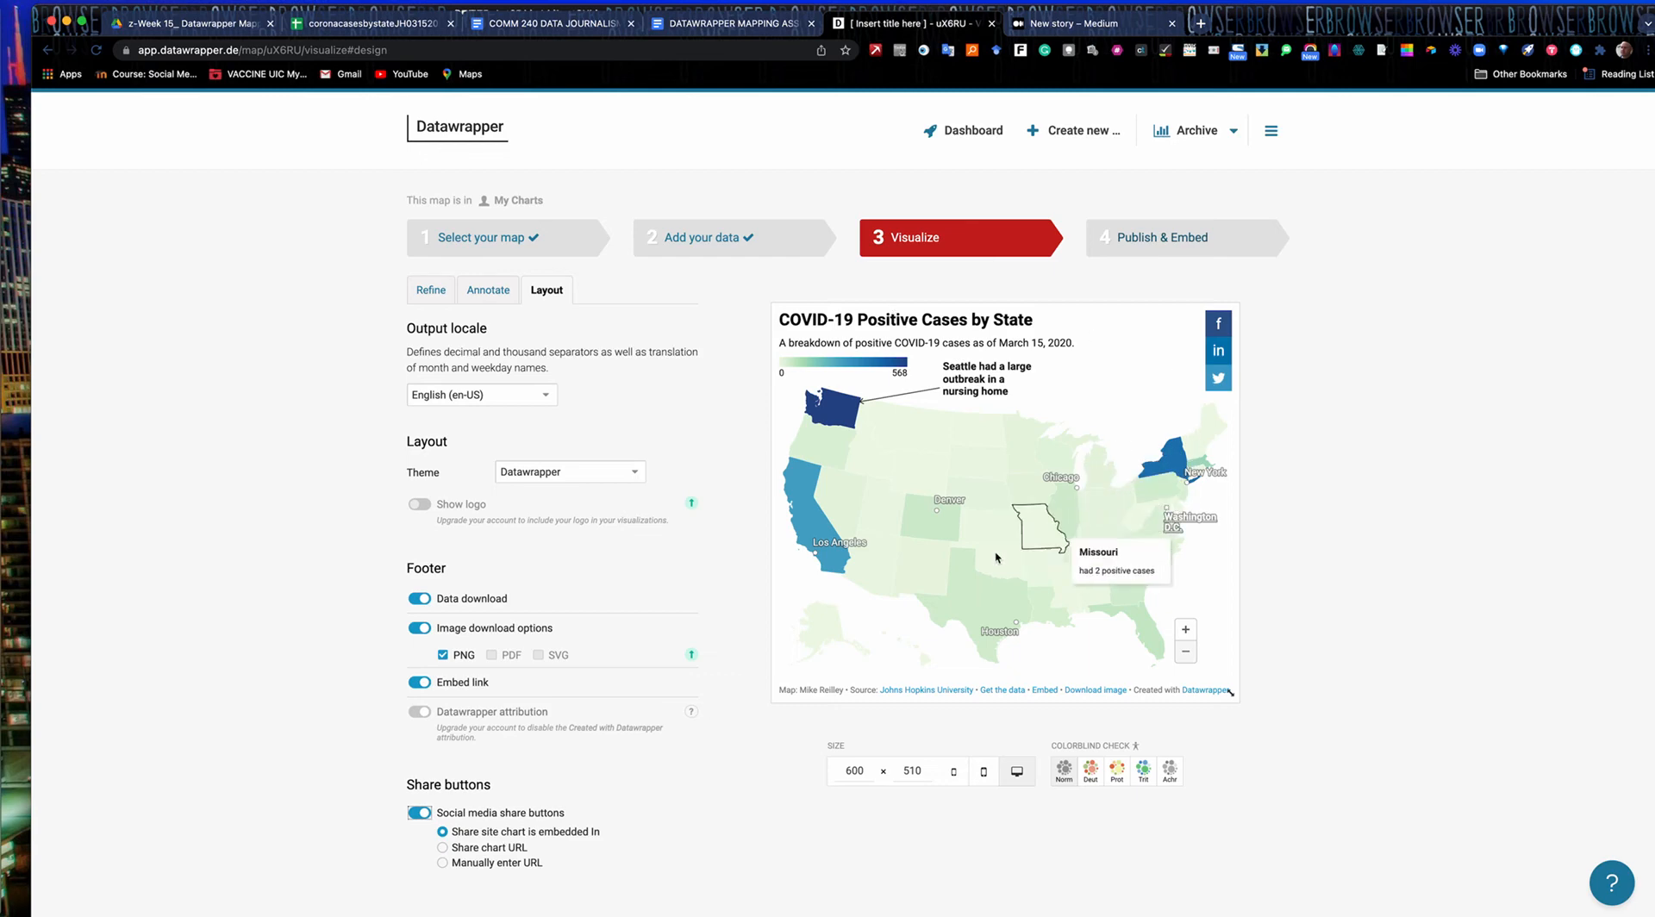
- Publish the COVID-19 Positive Cases by State map
scroll(670, 522, down, 5)
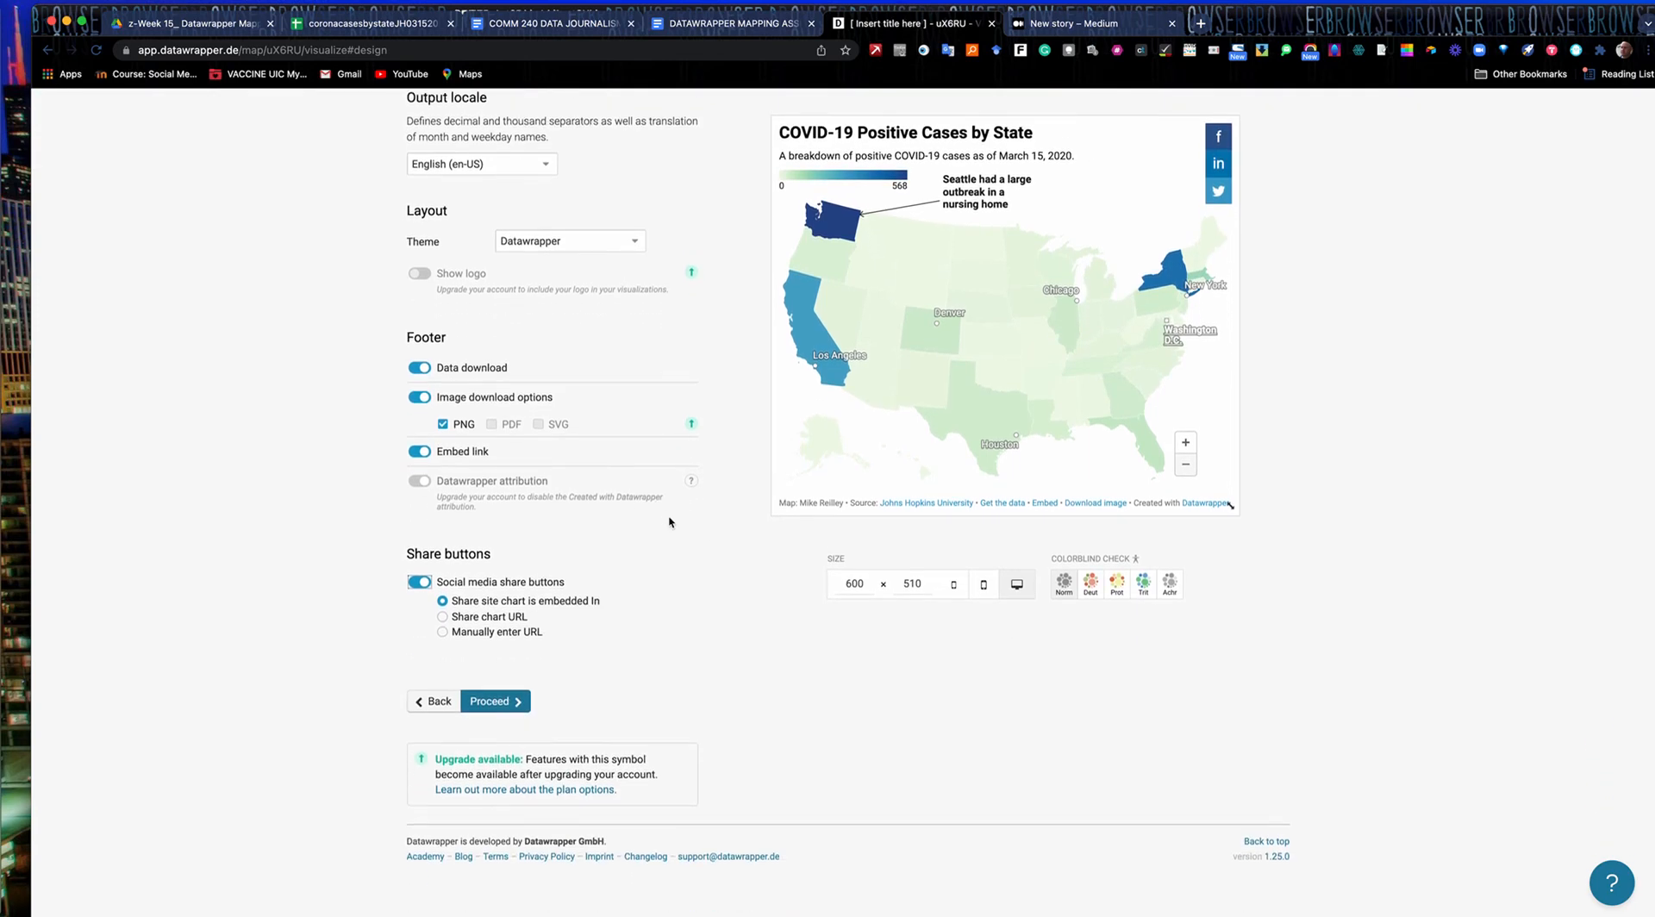
scroll(671, 522, down, 4)
click(505, 483)
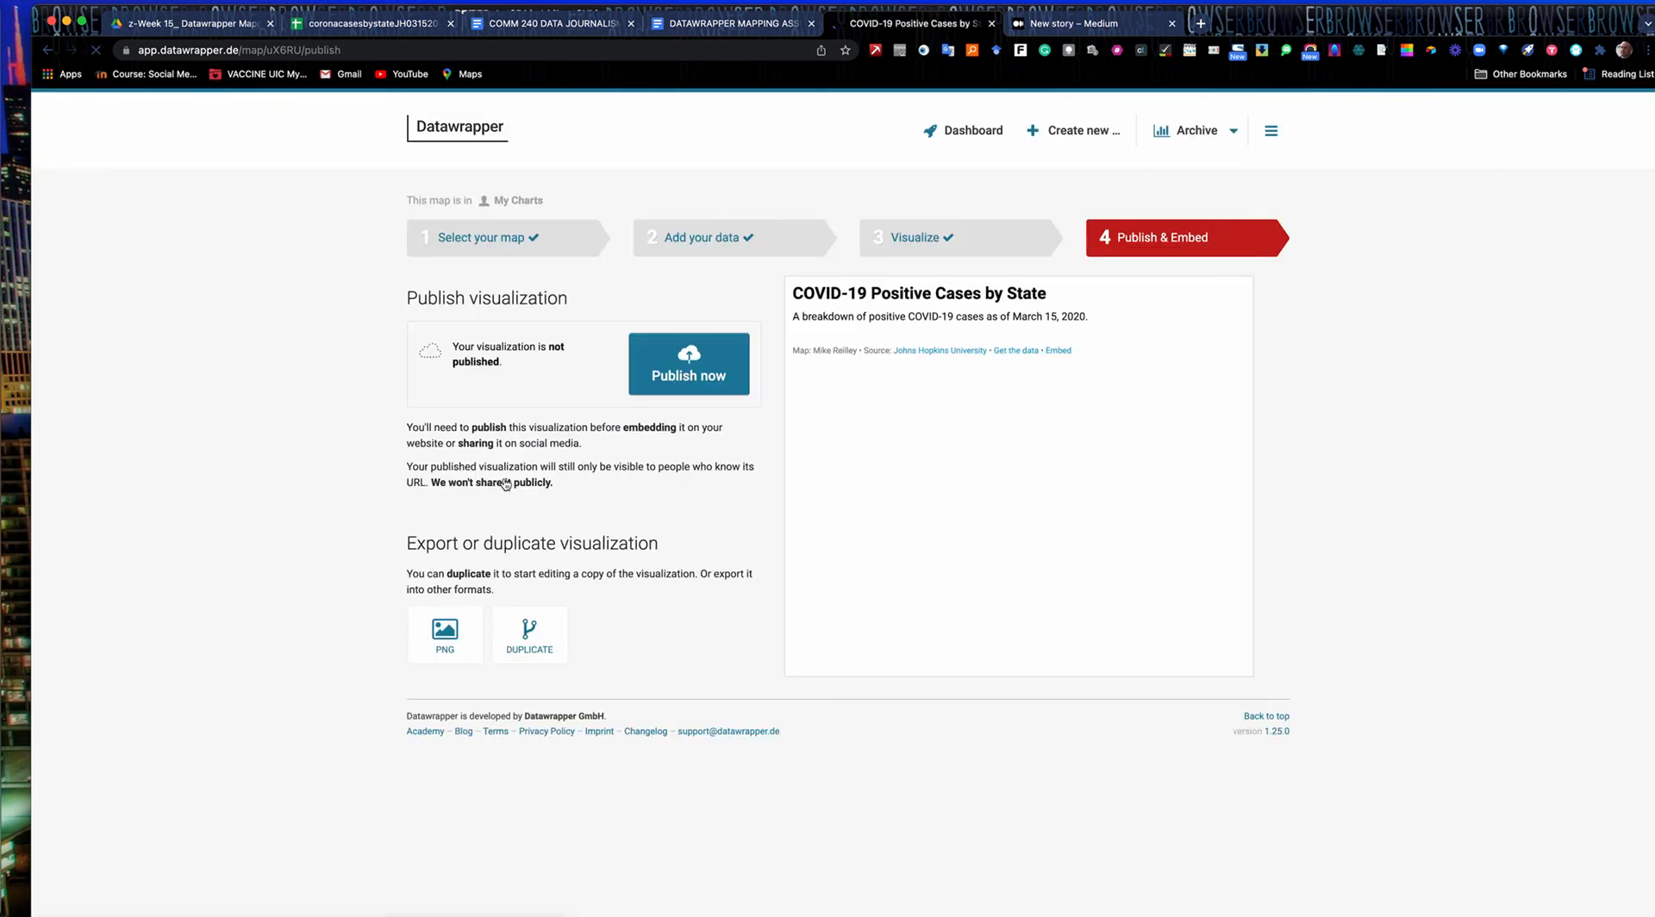
click(707, 365)
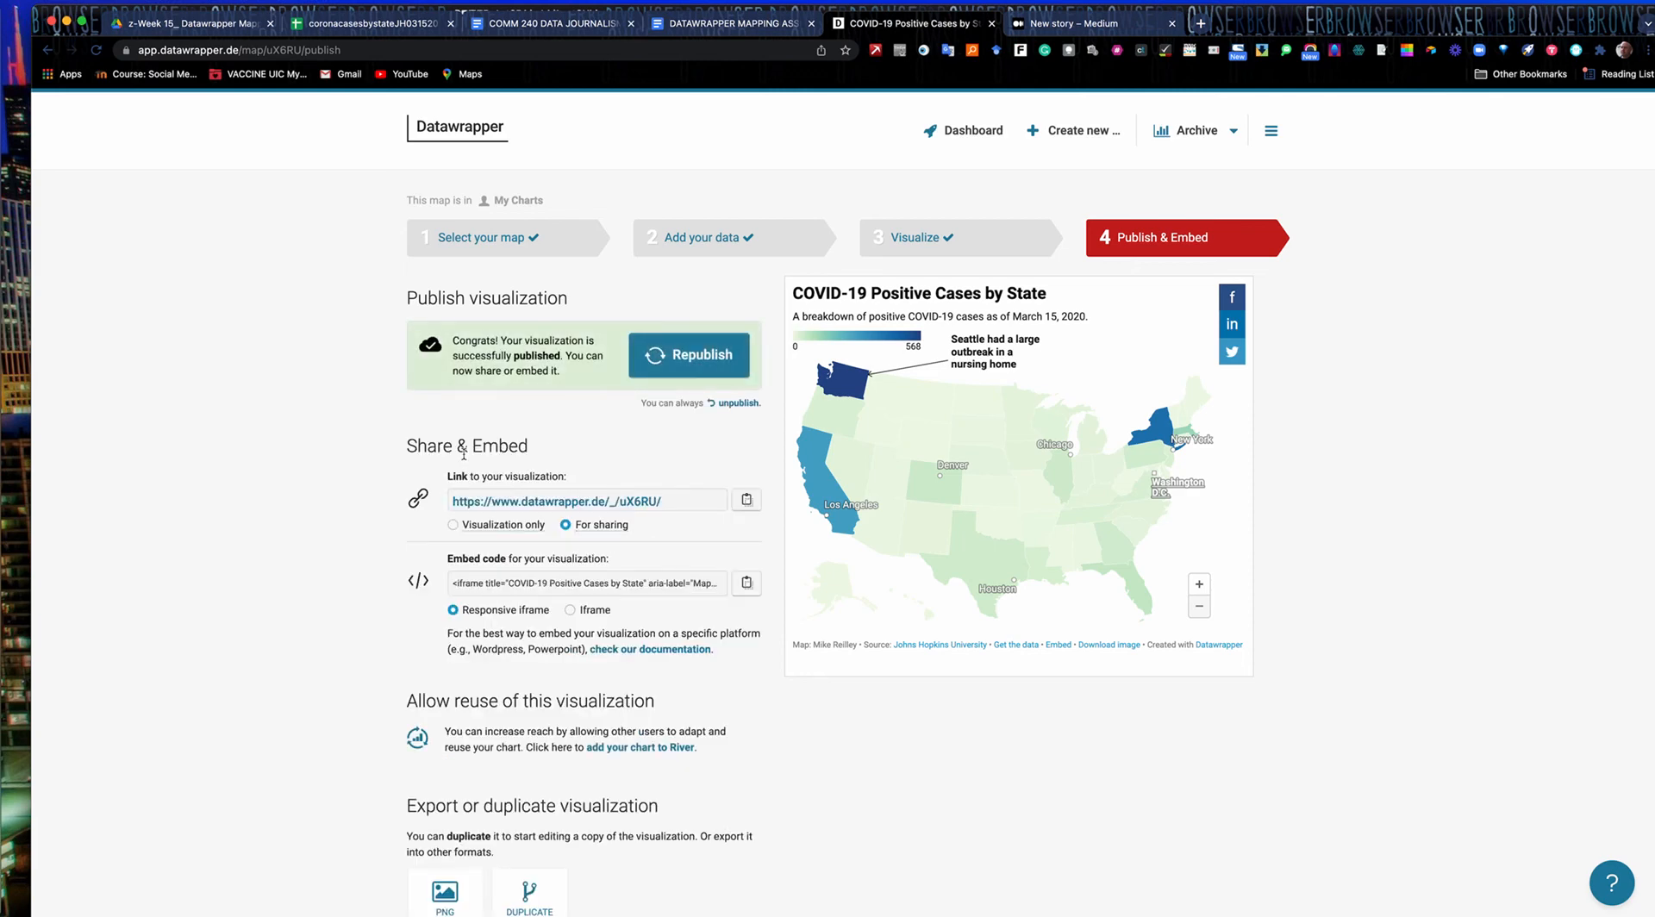
- Copy the map's visualization-only link and embed it in the Medium story below the Willis Tower map
click(487, 525)
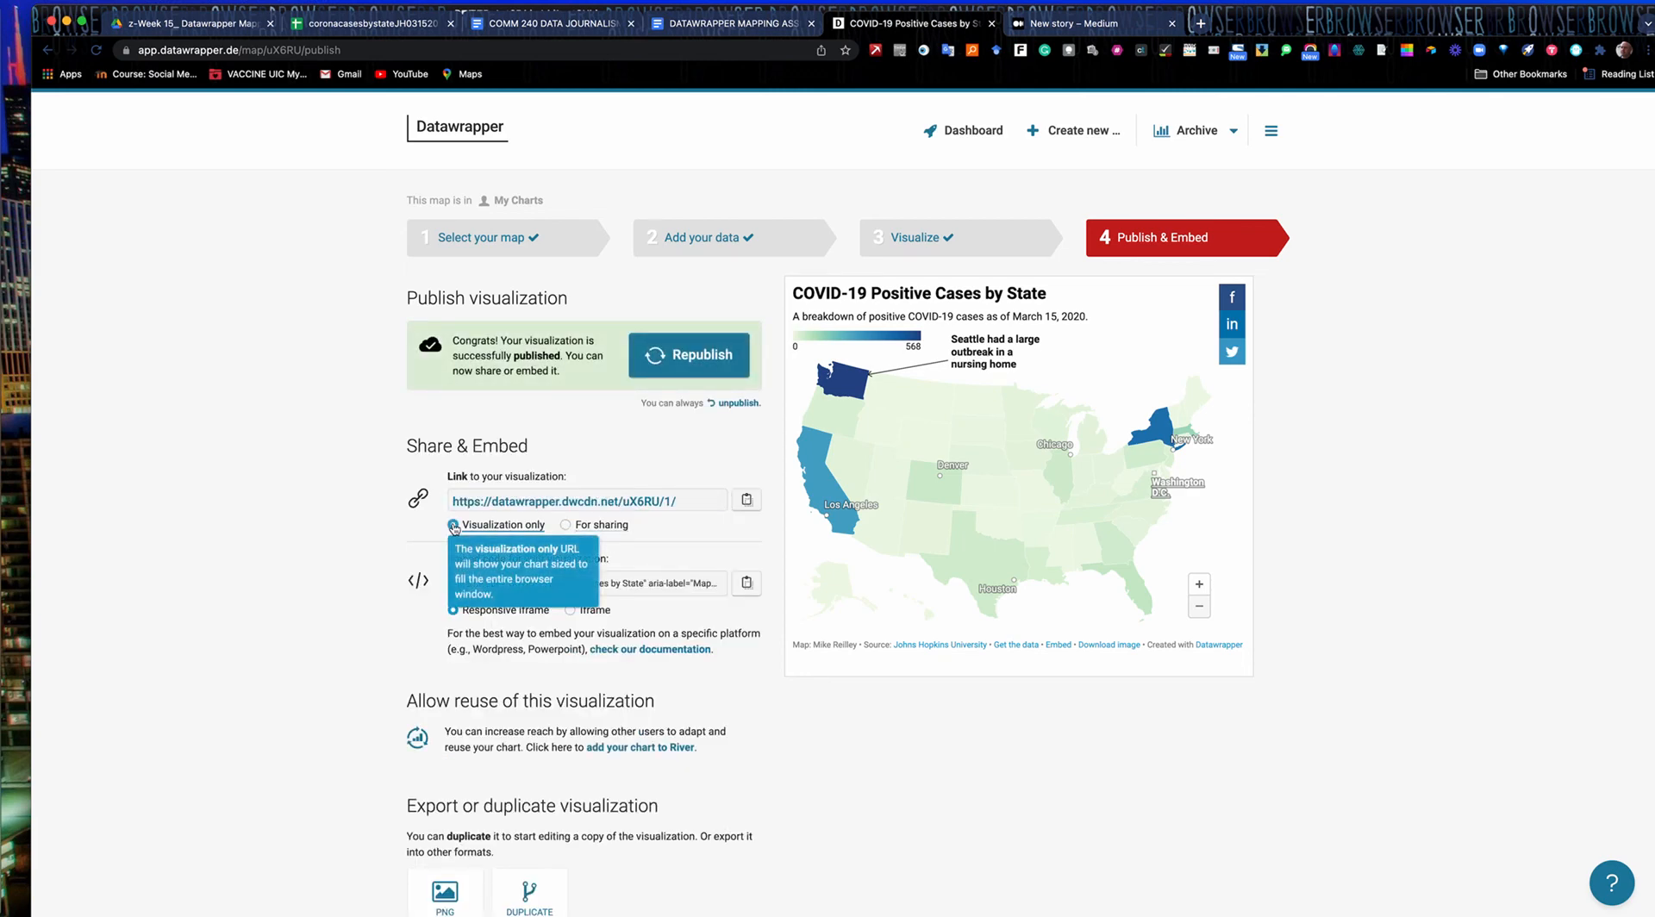
click(747, 502)
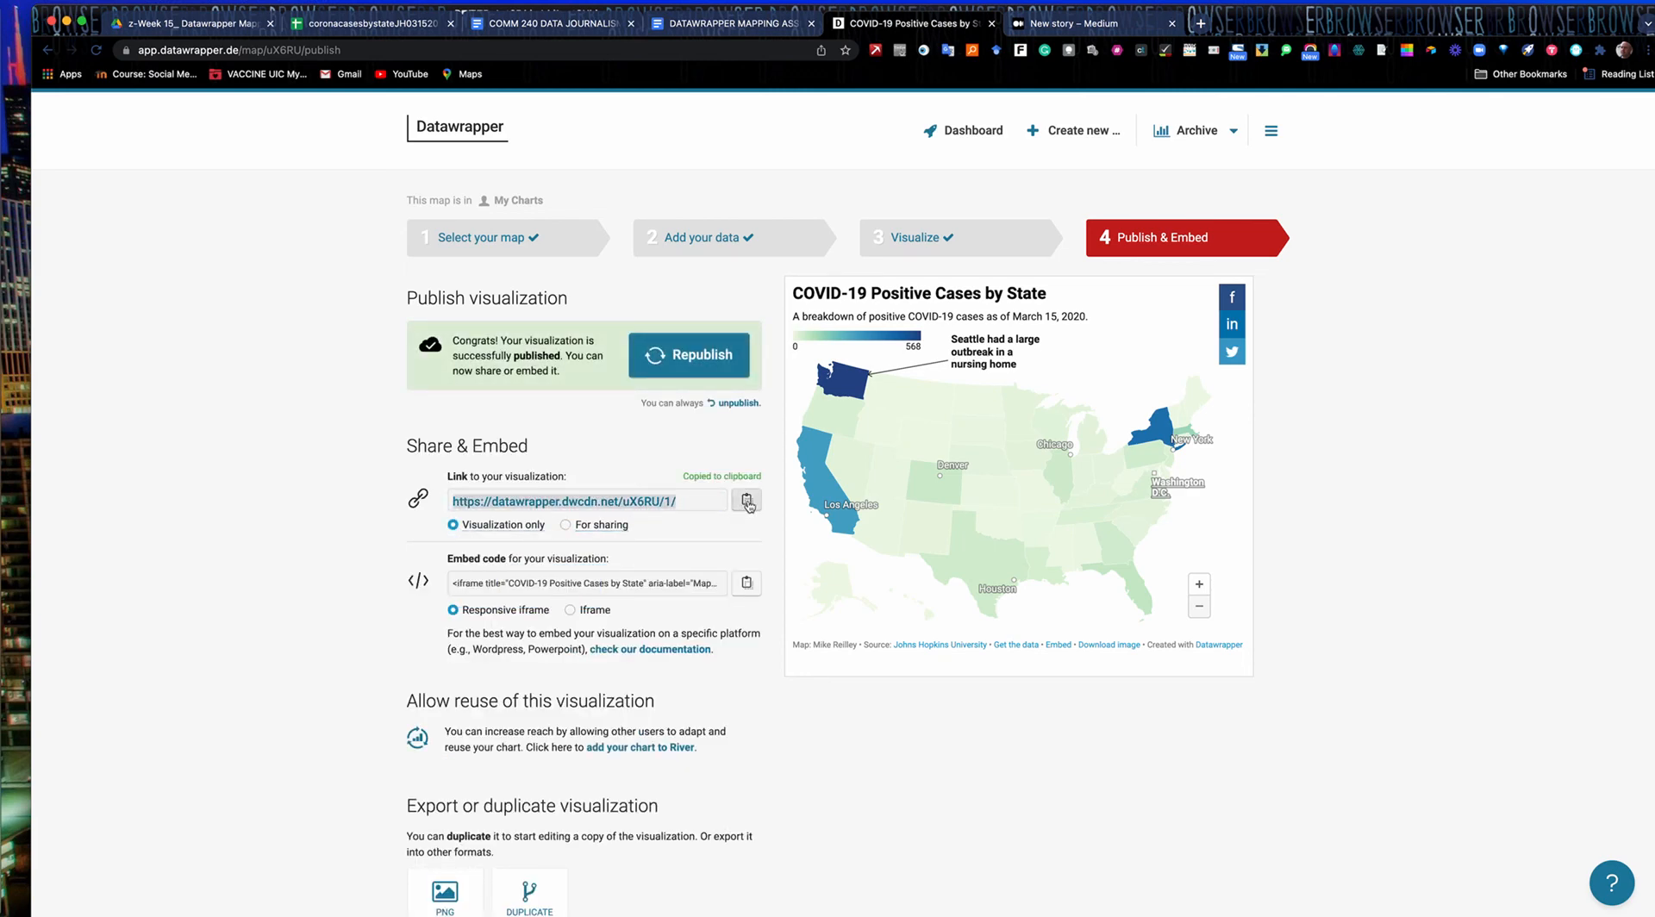
click(1060, 31)
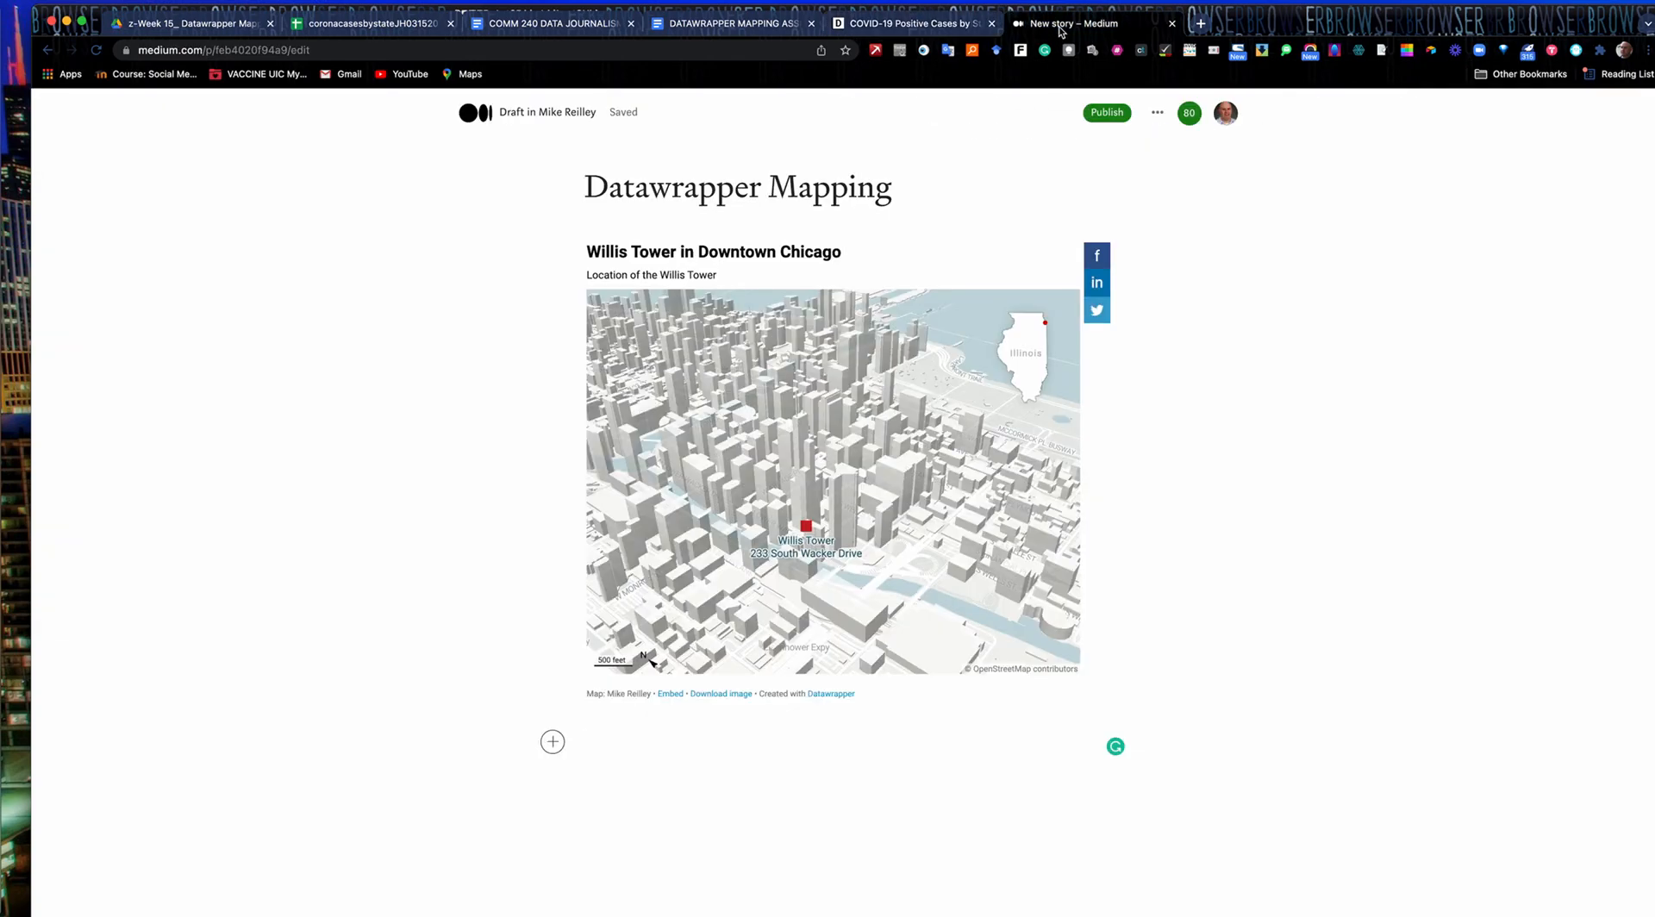
click(559, 745)
click(686, 742)
key(super+v)
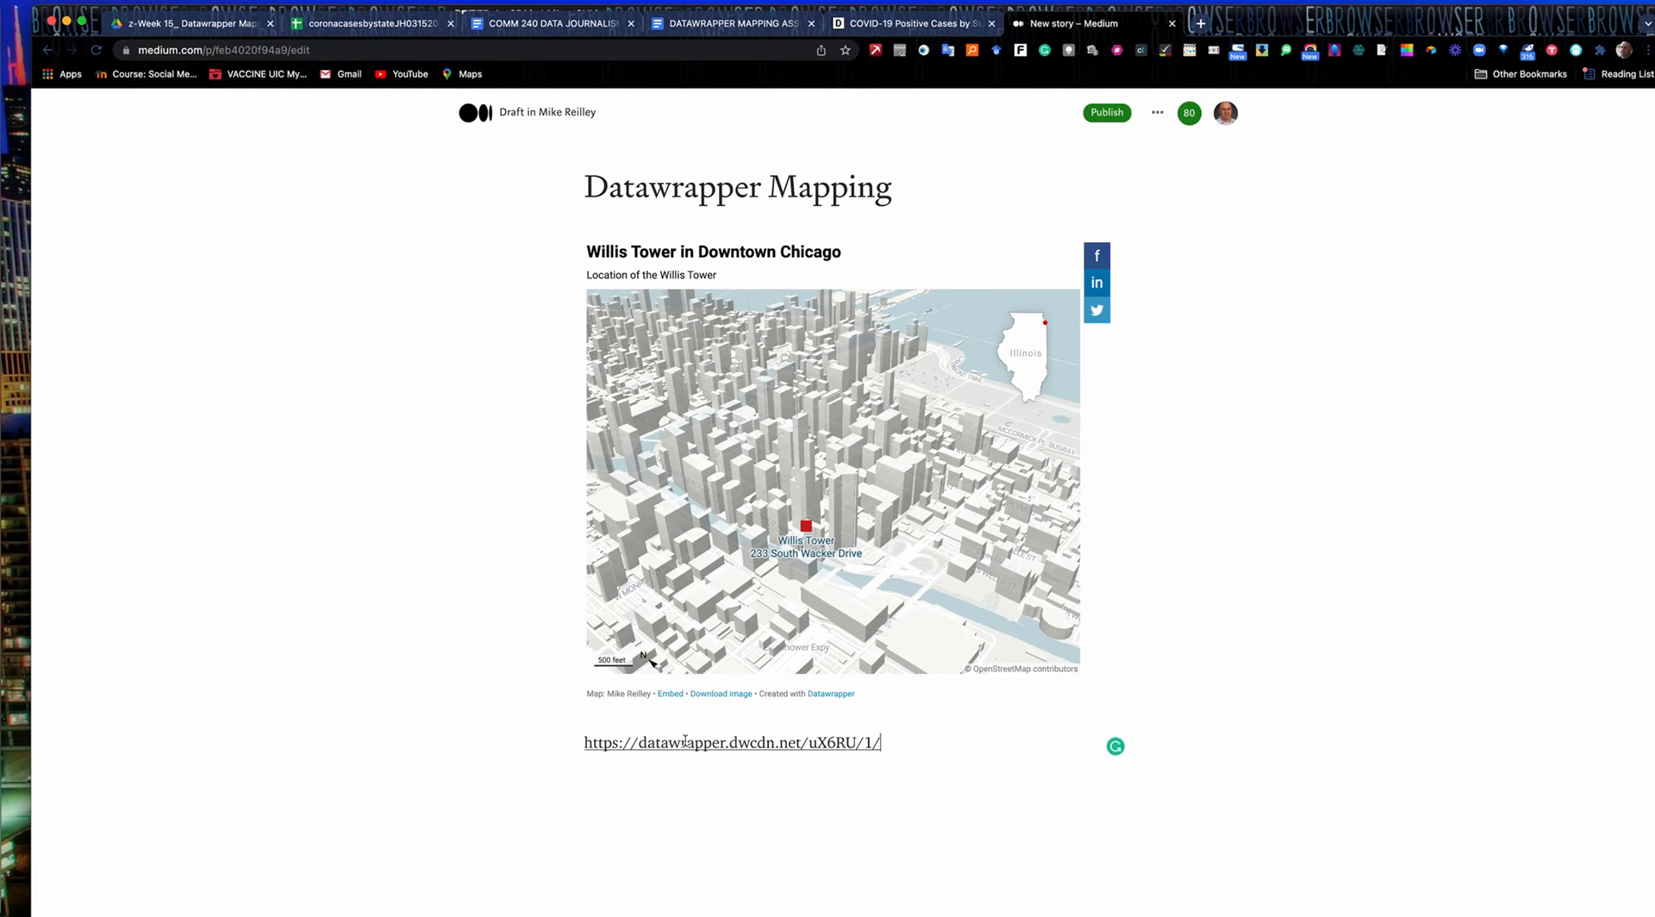
key(Return)
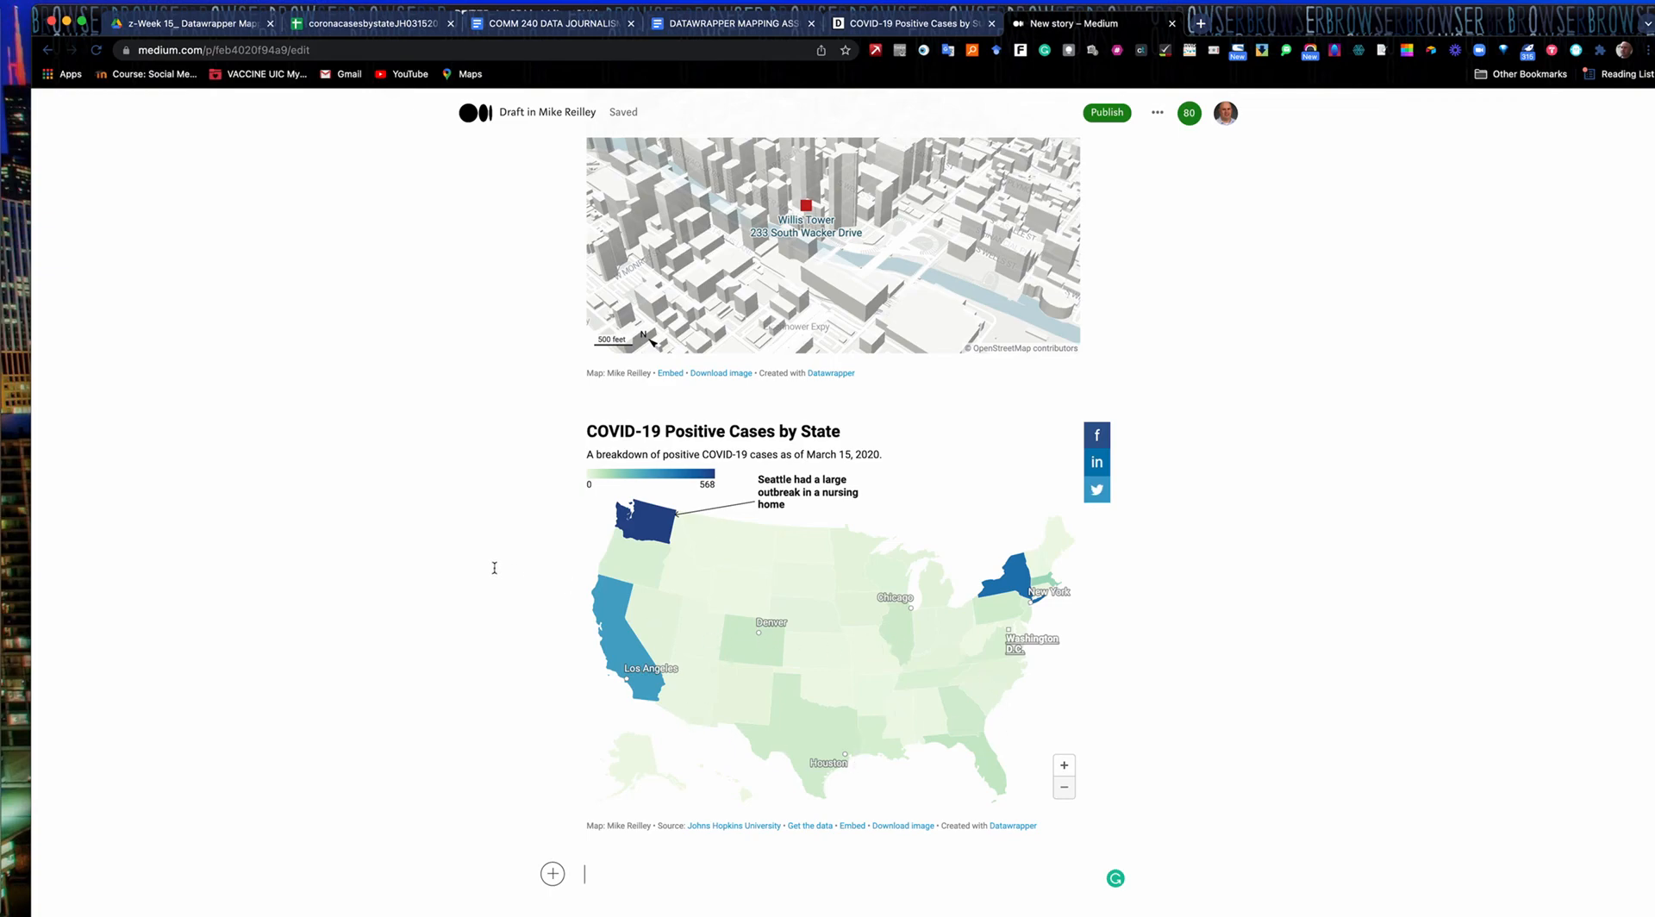
- Publish the "Datawrapper Mapping" story on Medium and dismiss the sharing dialog
scroll(495, 566, up, 4)
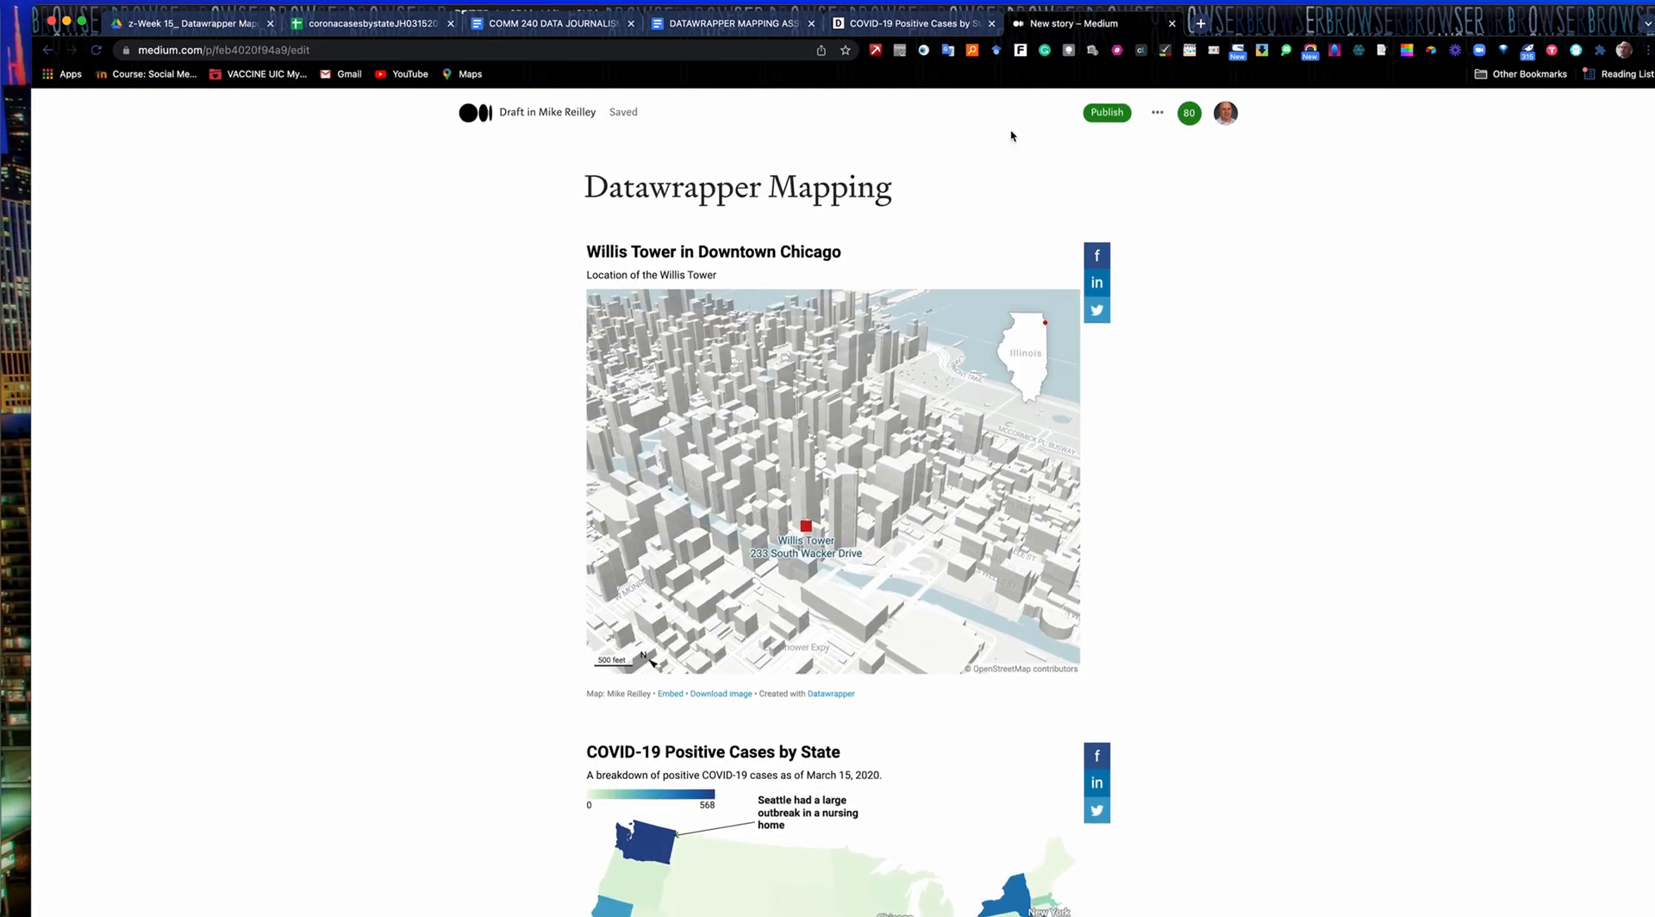
click(1107, 113)
click(941, 509)
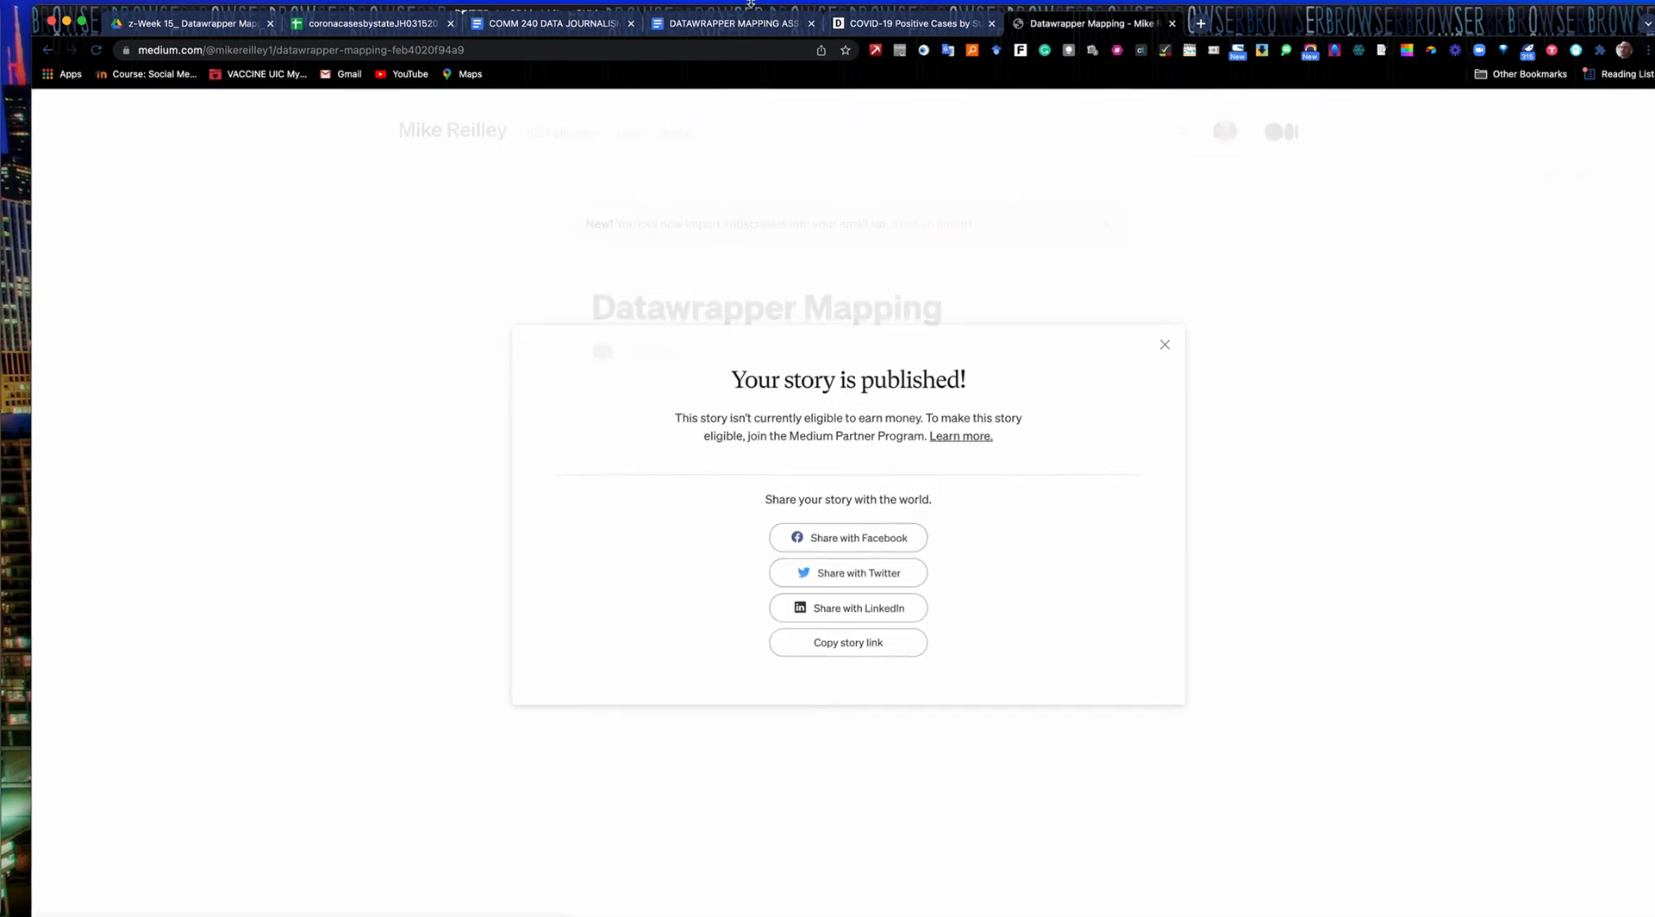
click(1169, 343)
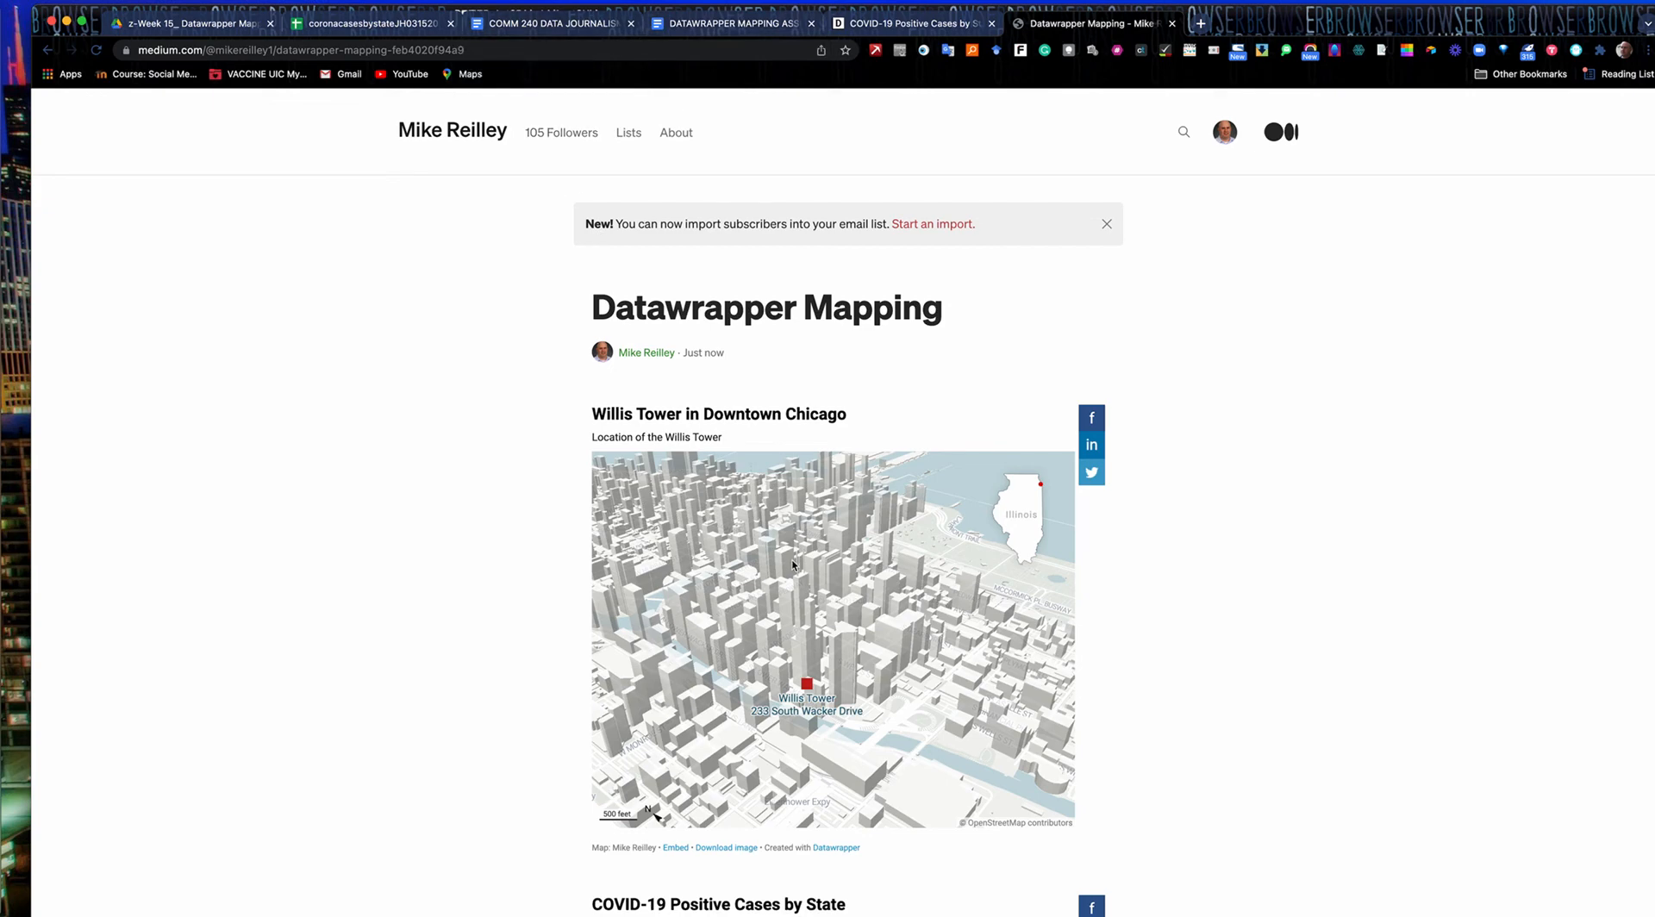
- Review both embedded maps in the published story and switch to the COMM 240 syllabus in Google Docs
scroll(1227, 668, down, 4)
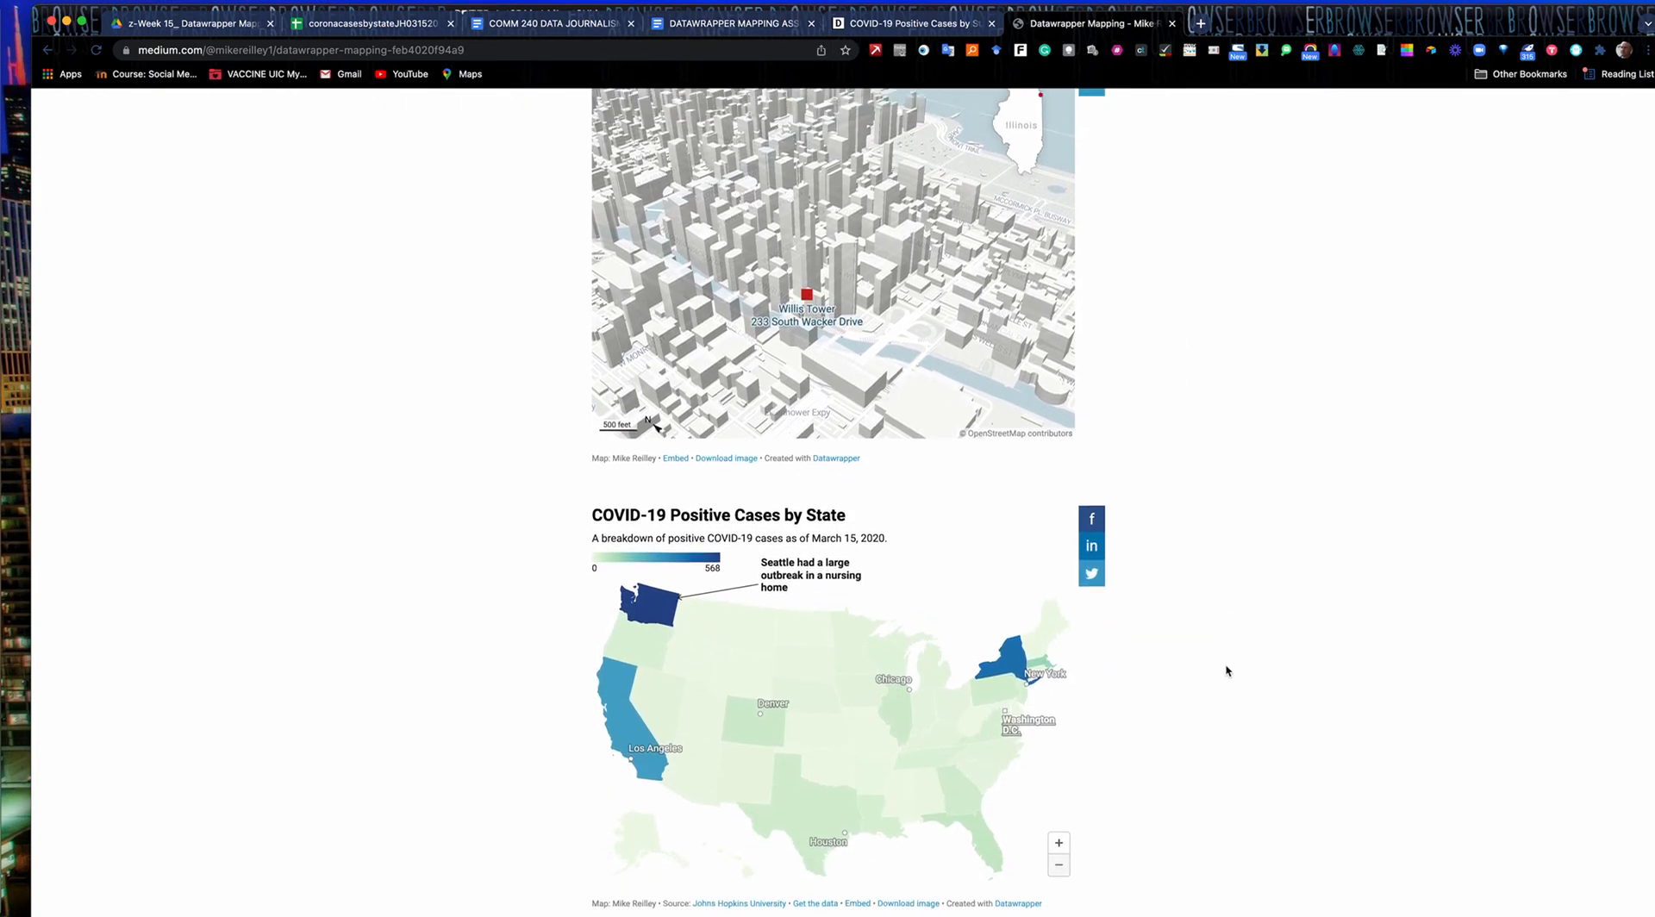
scroll(1228, 670, up, 3)
scroll(791, 583, down, 5)
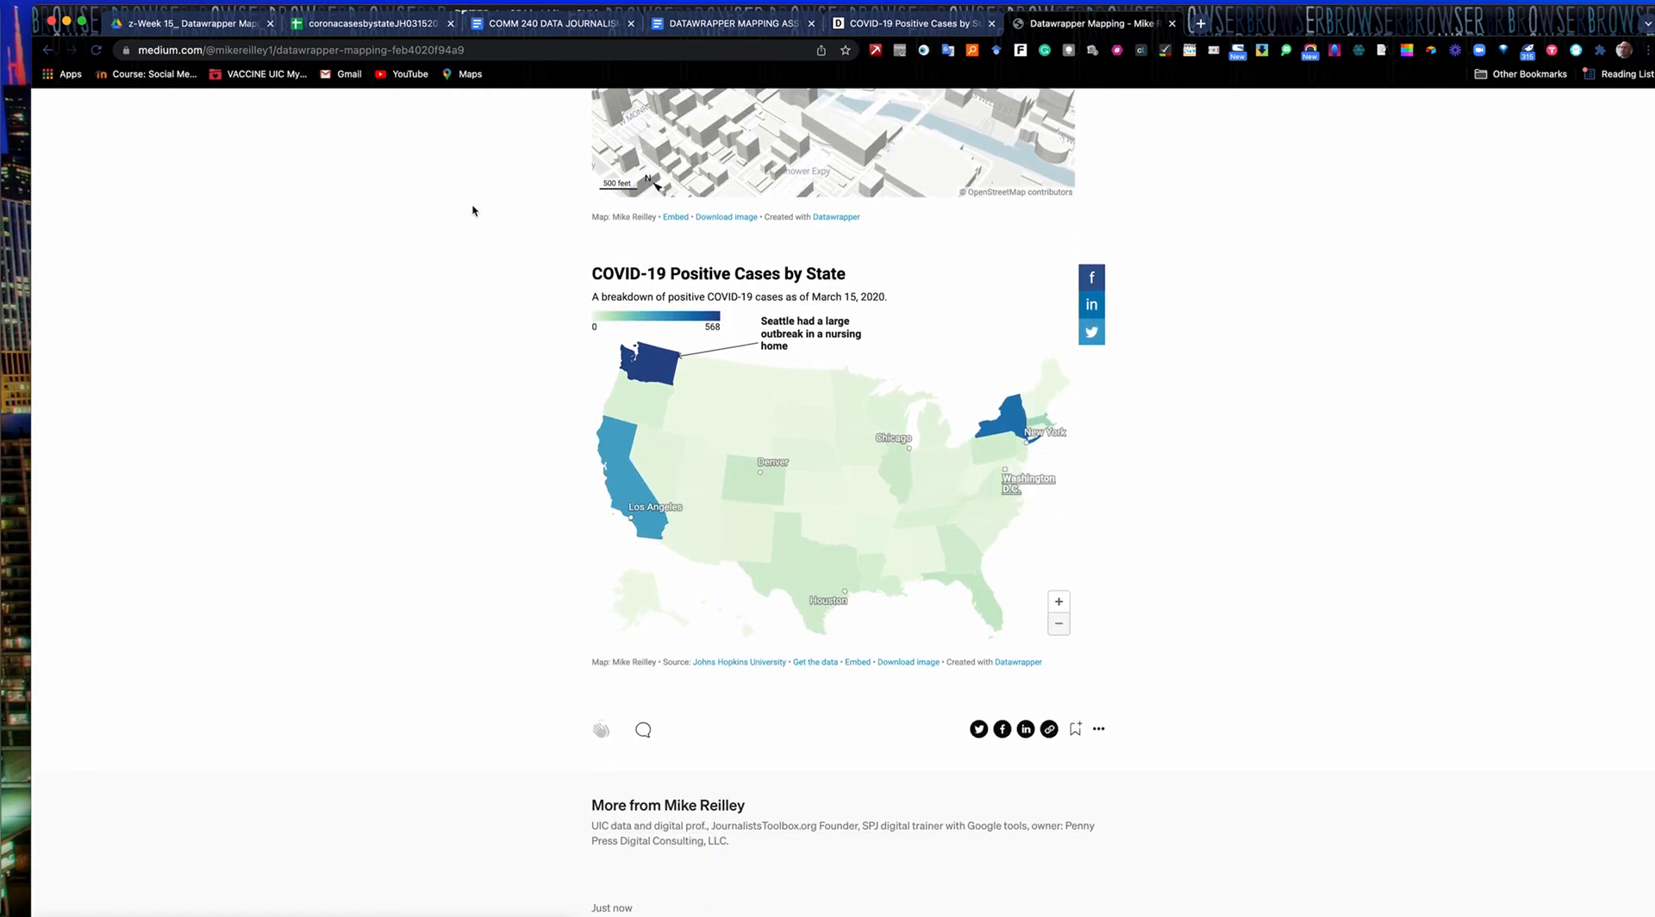
scroll(467, 223, up, 8)
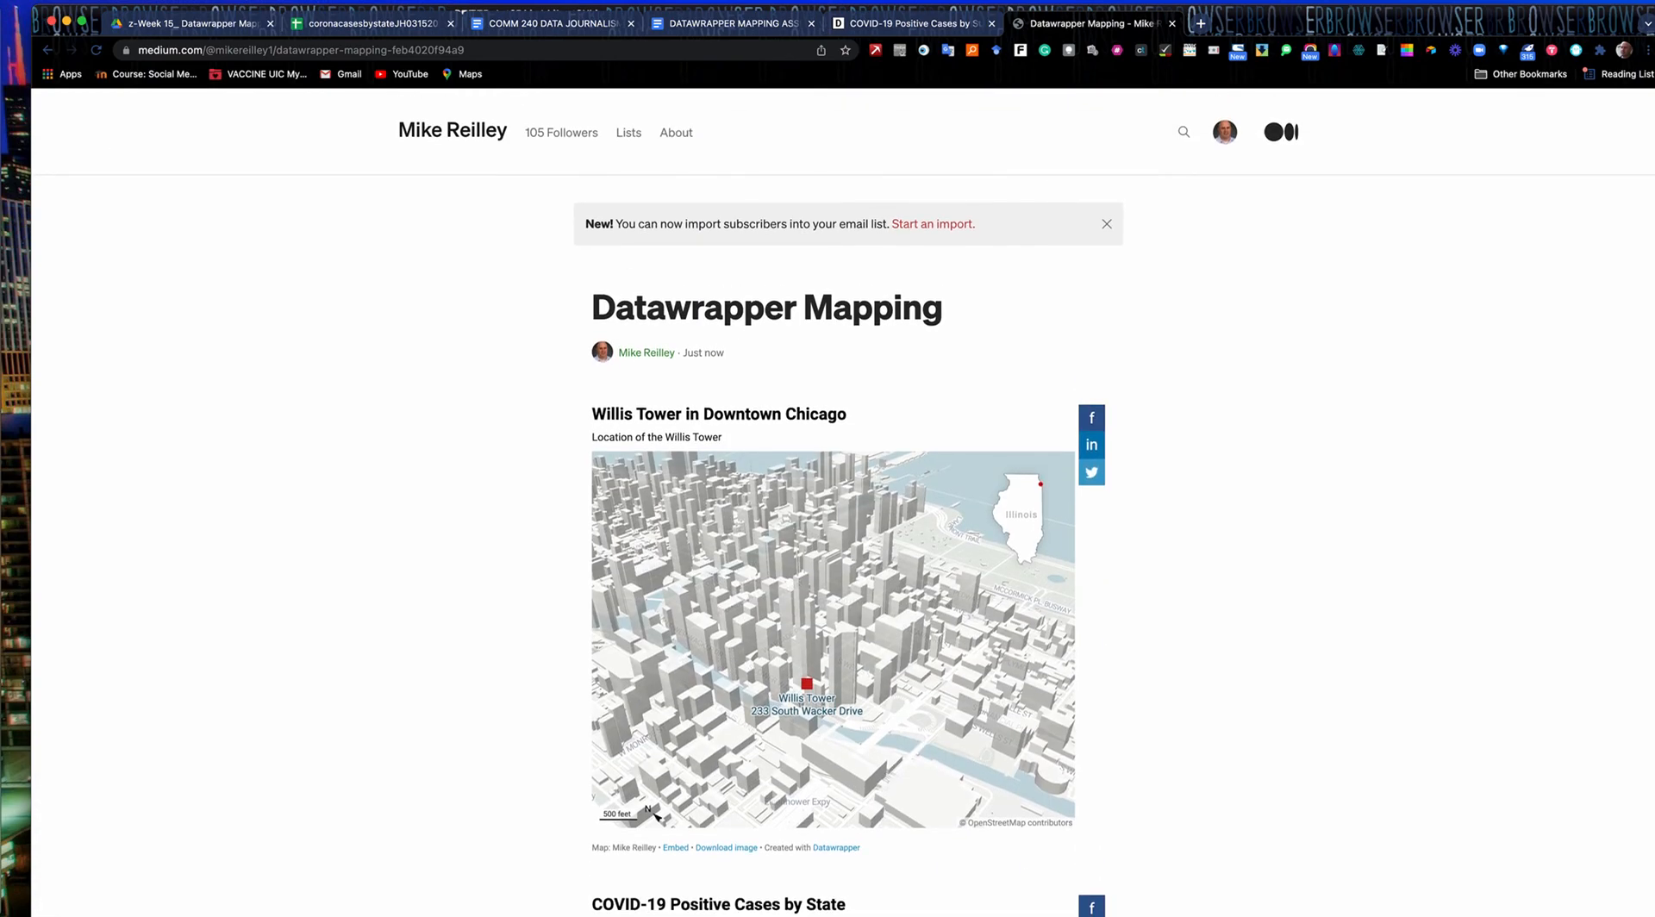
click(579, 26)
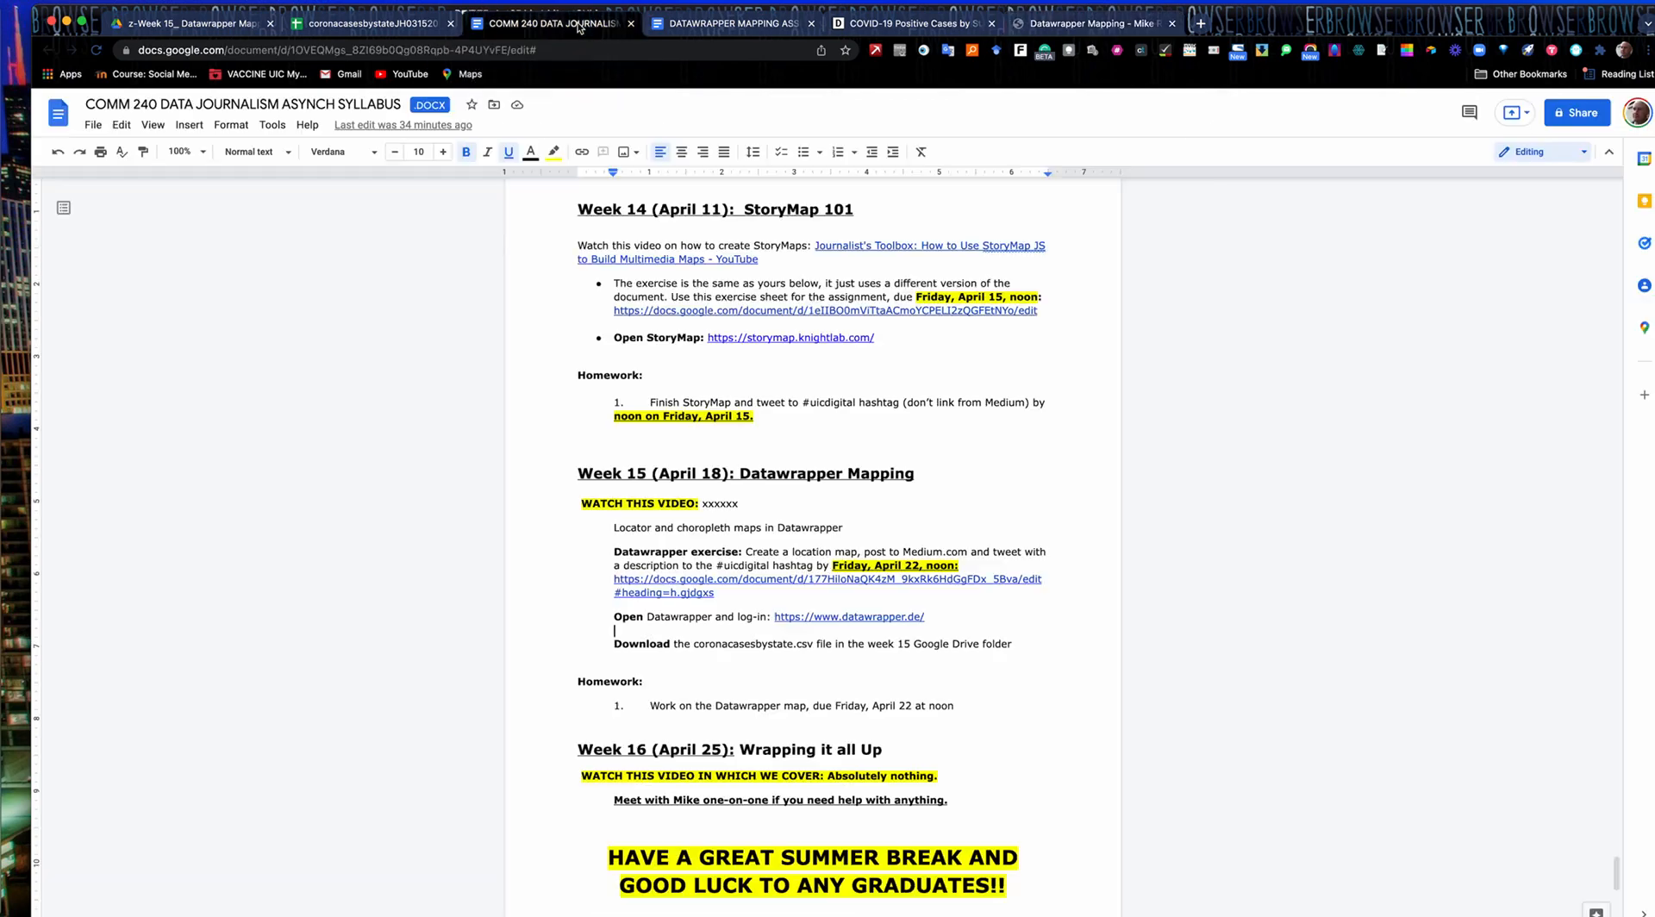
- Switch to the Datawrapper Mapping Assignment document and review its instructions, dataset link, deadline and post-class support links
click(730, 24)
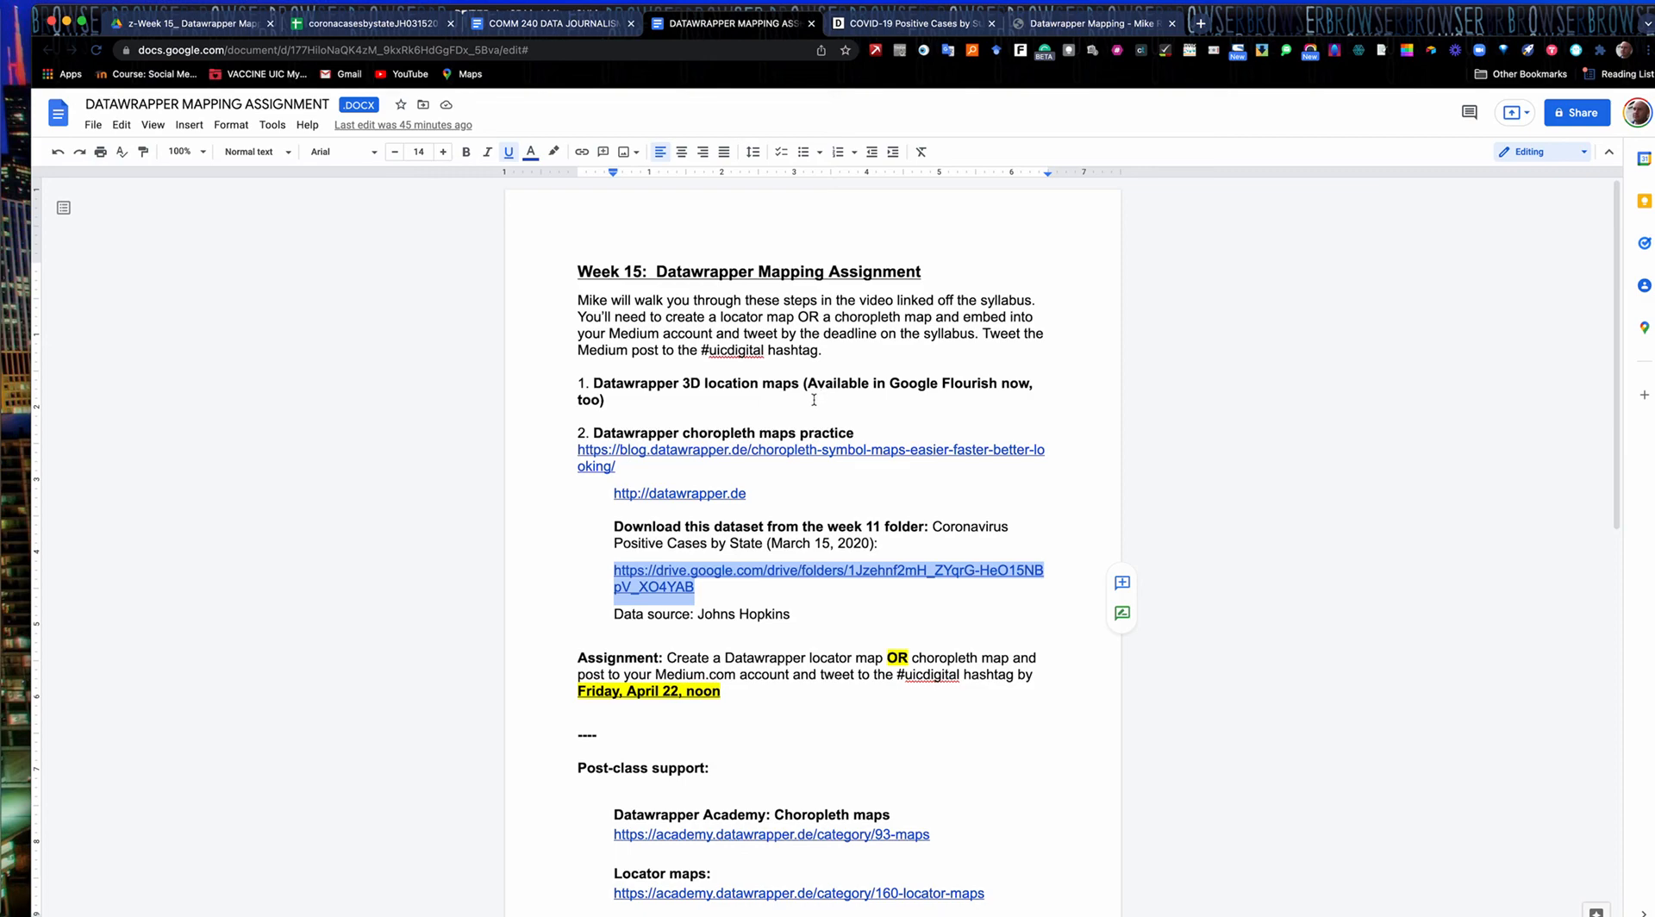
scroll(765, 409, down, 4)
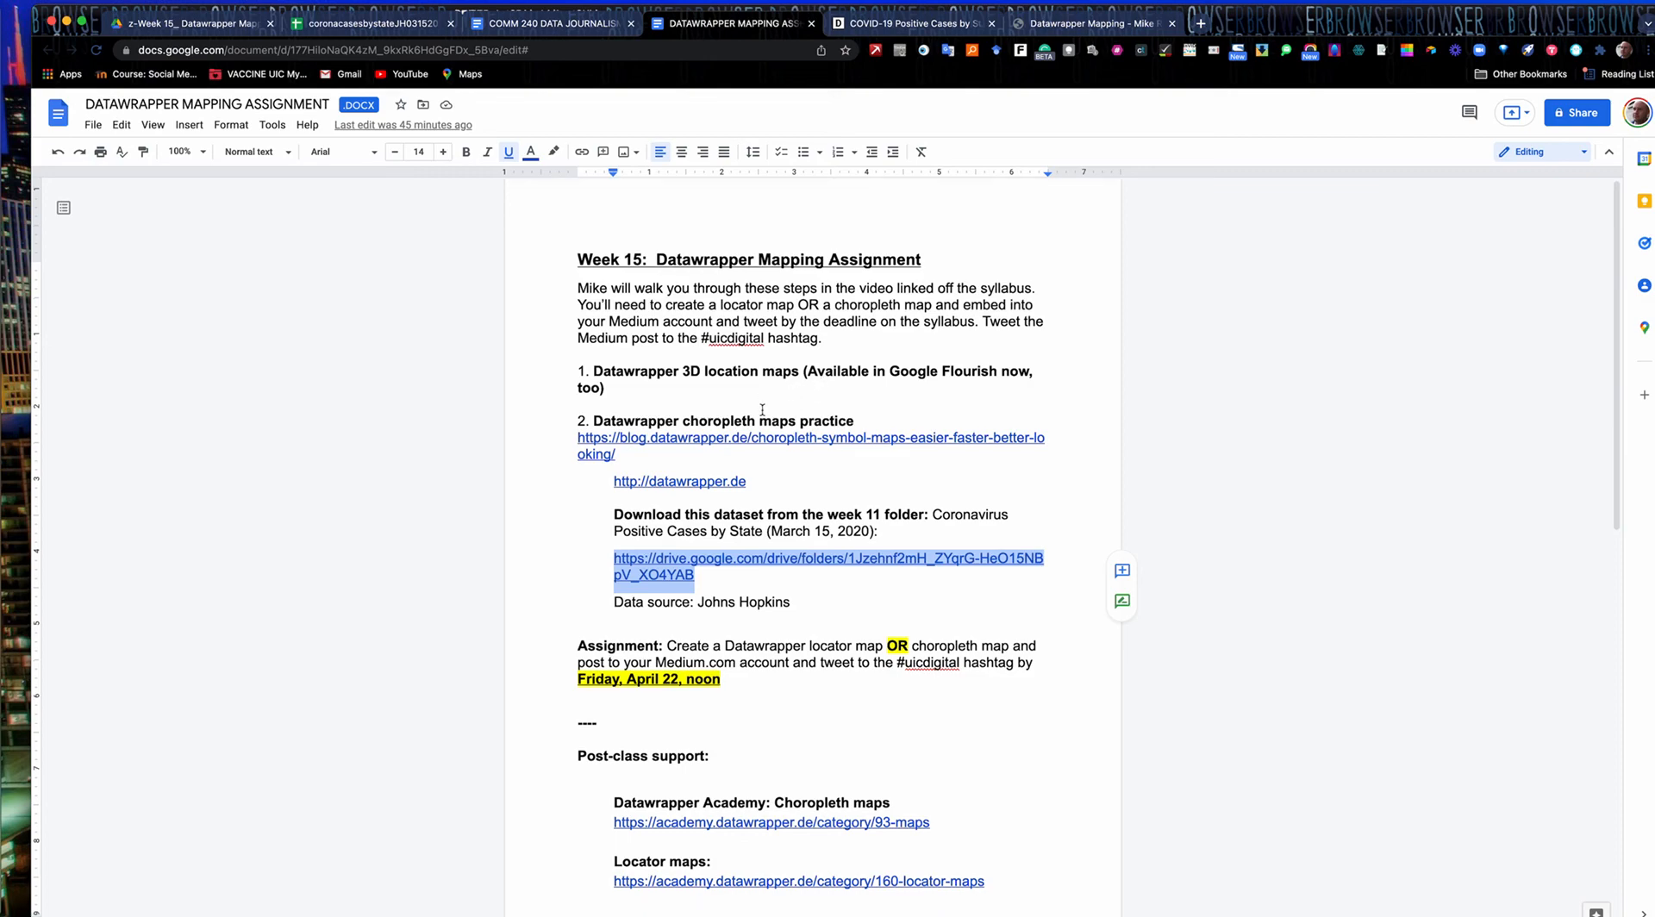
scroll(761, 411, down, 4)
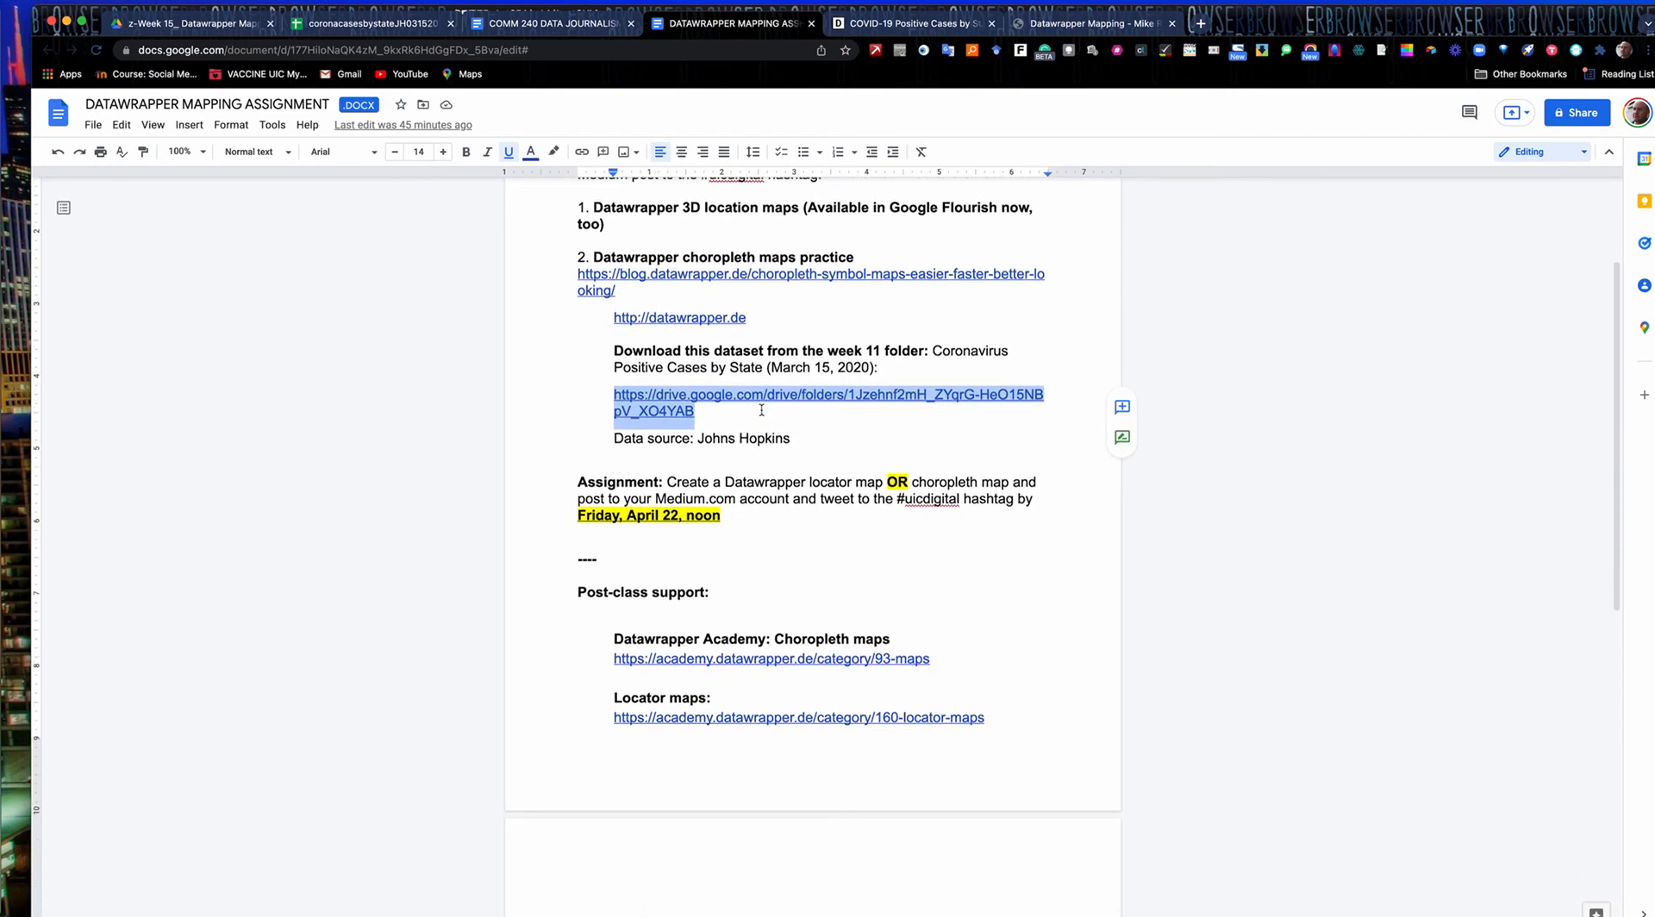
scroll(761, 410, down, 2)
scroll(761, 409, up, 6)
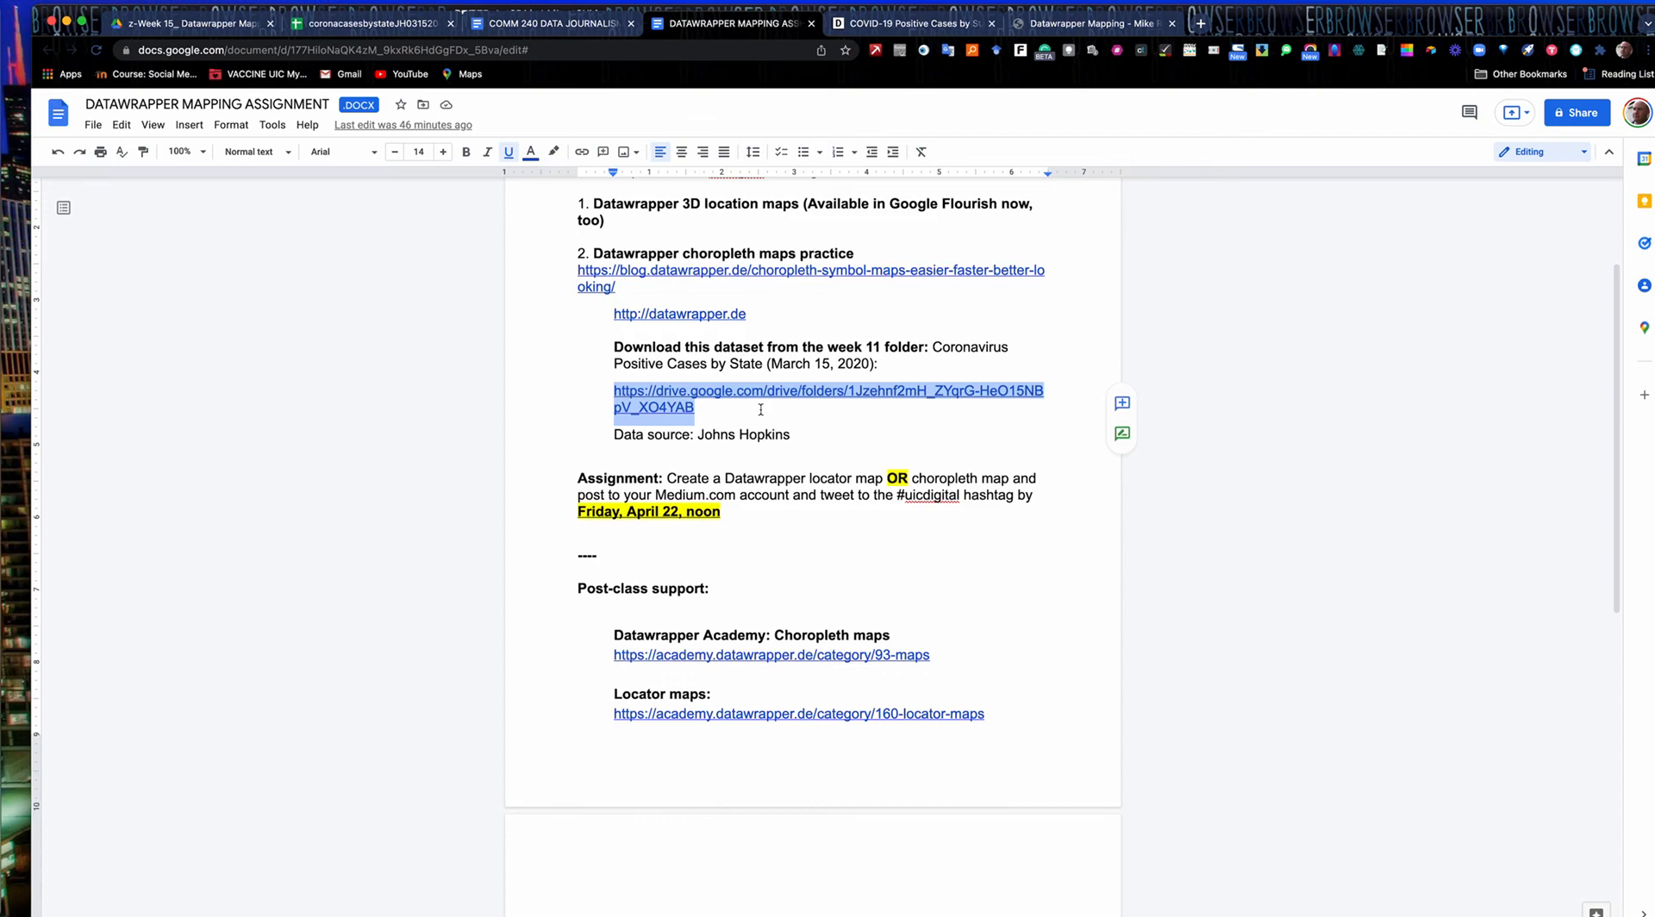
scroll(761, 410, up, 1)
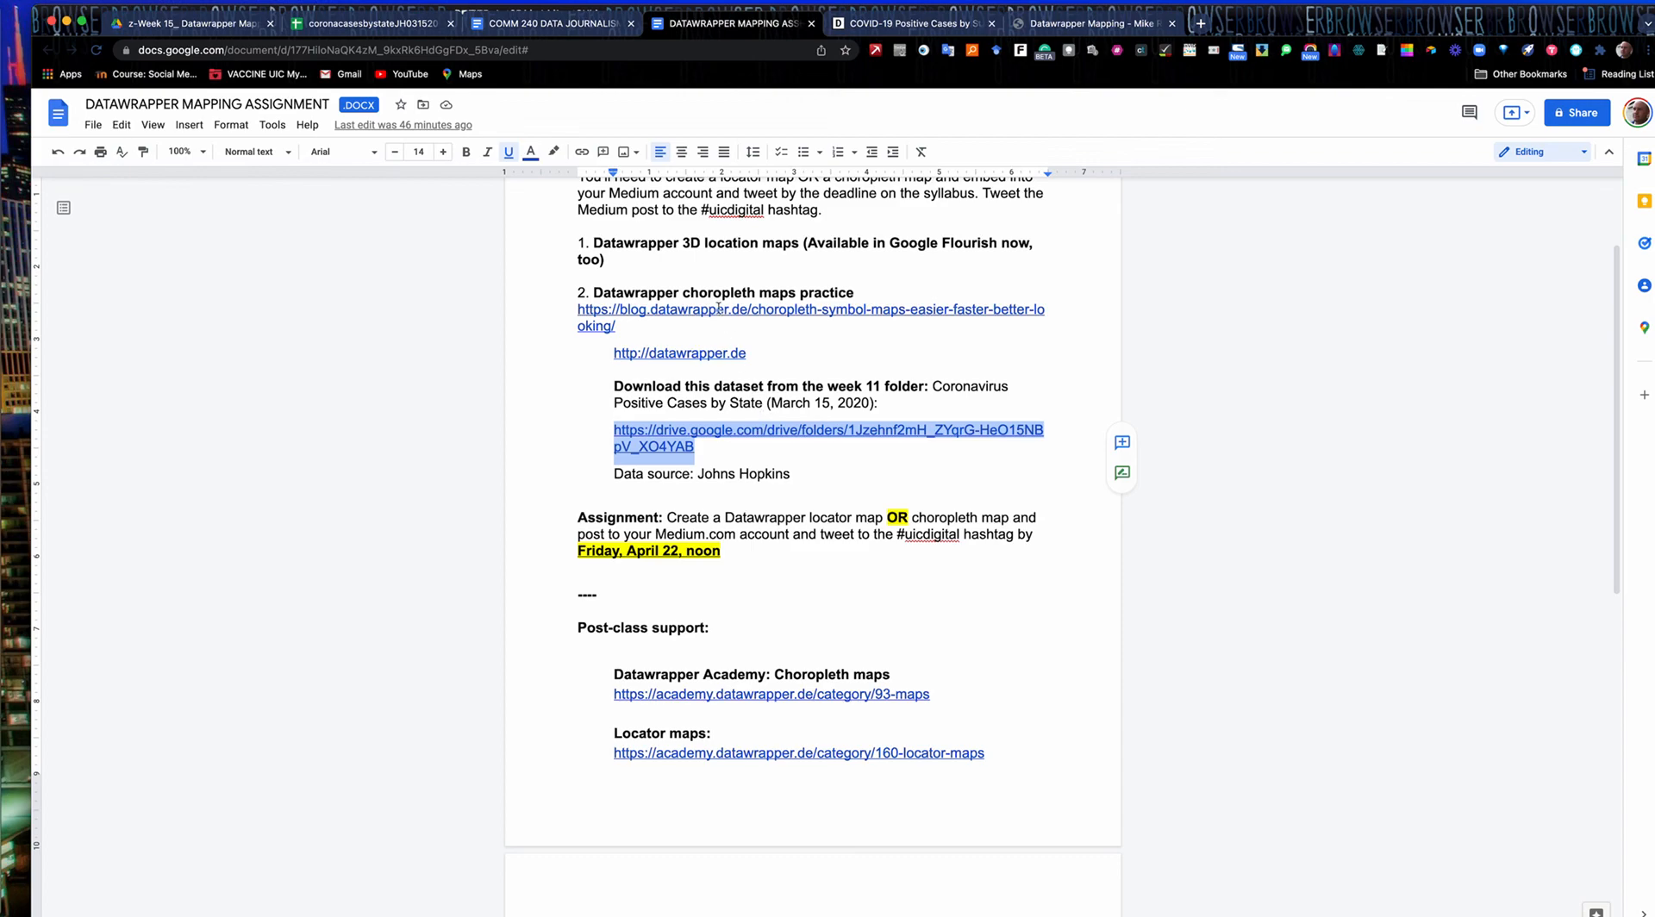
scroll(714, 291, up, 3)
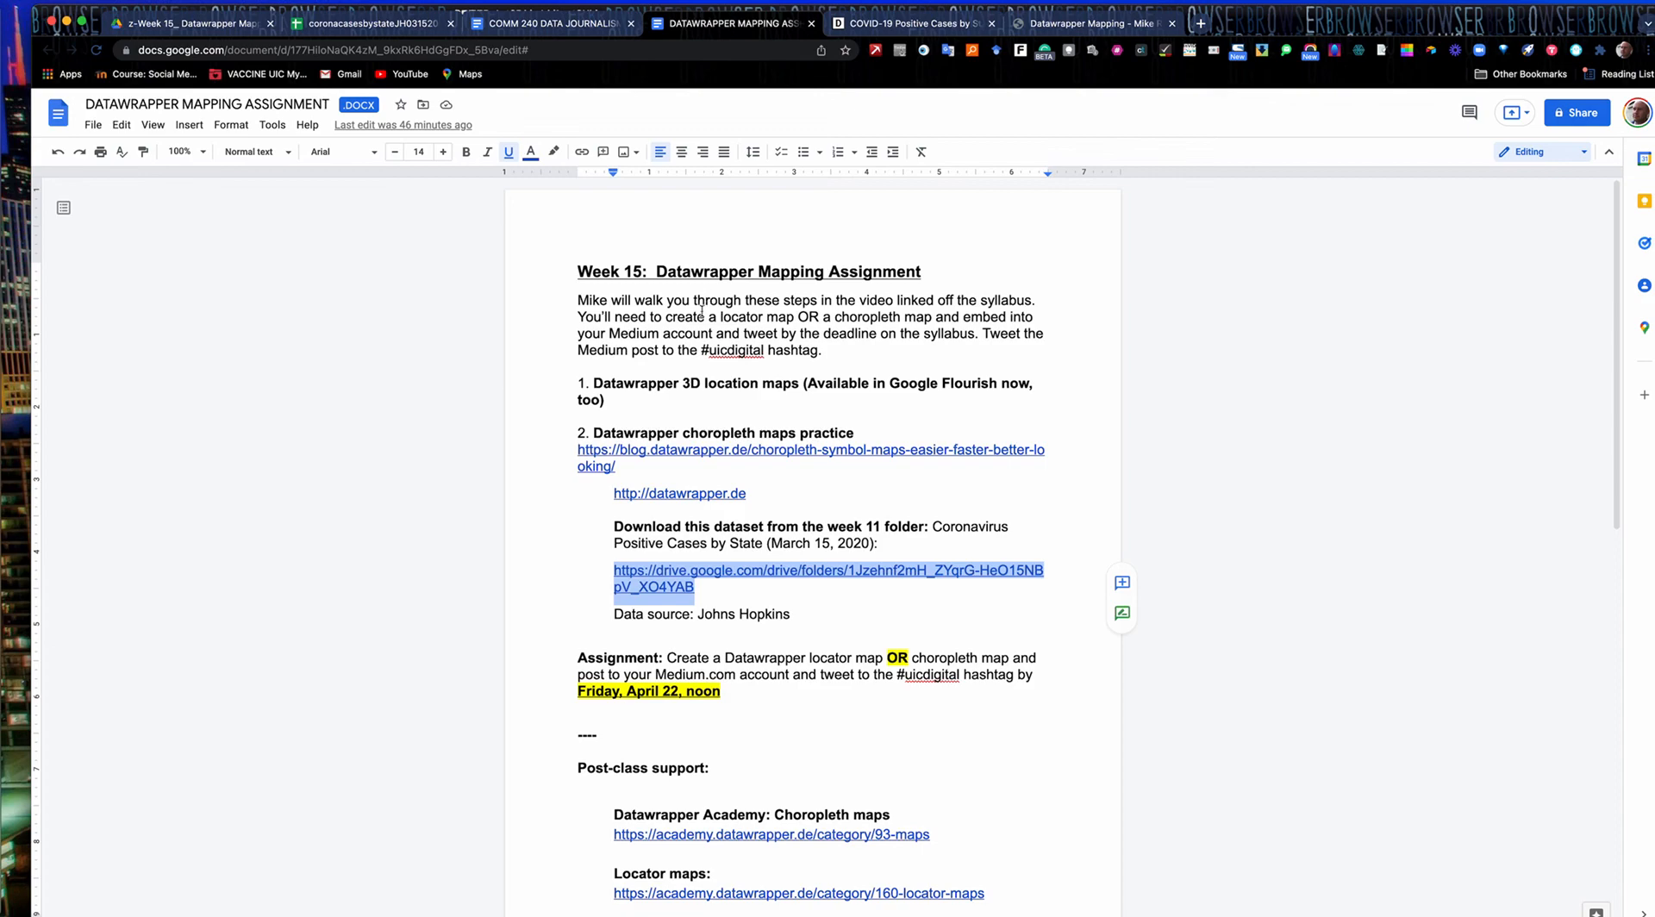
scroll(711, 326, down, 5)
scroll(711, 325, up, 3)
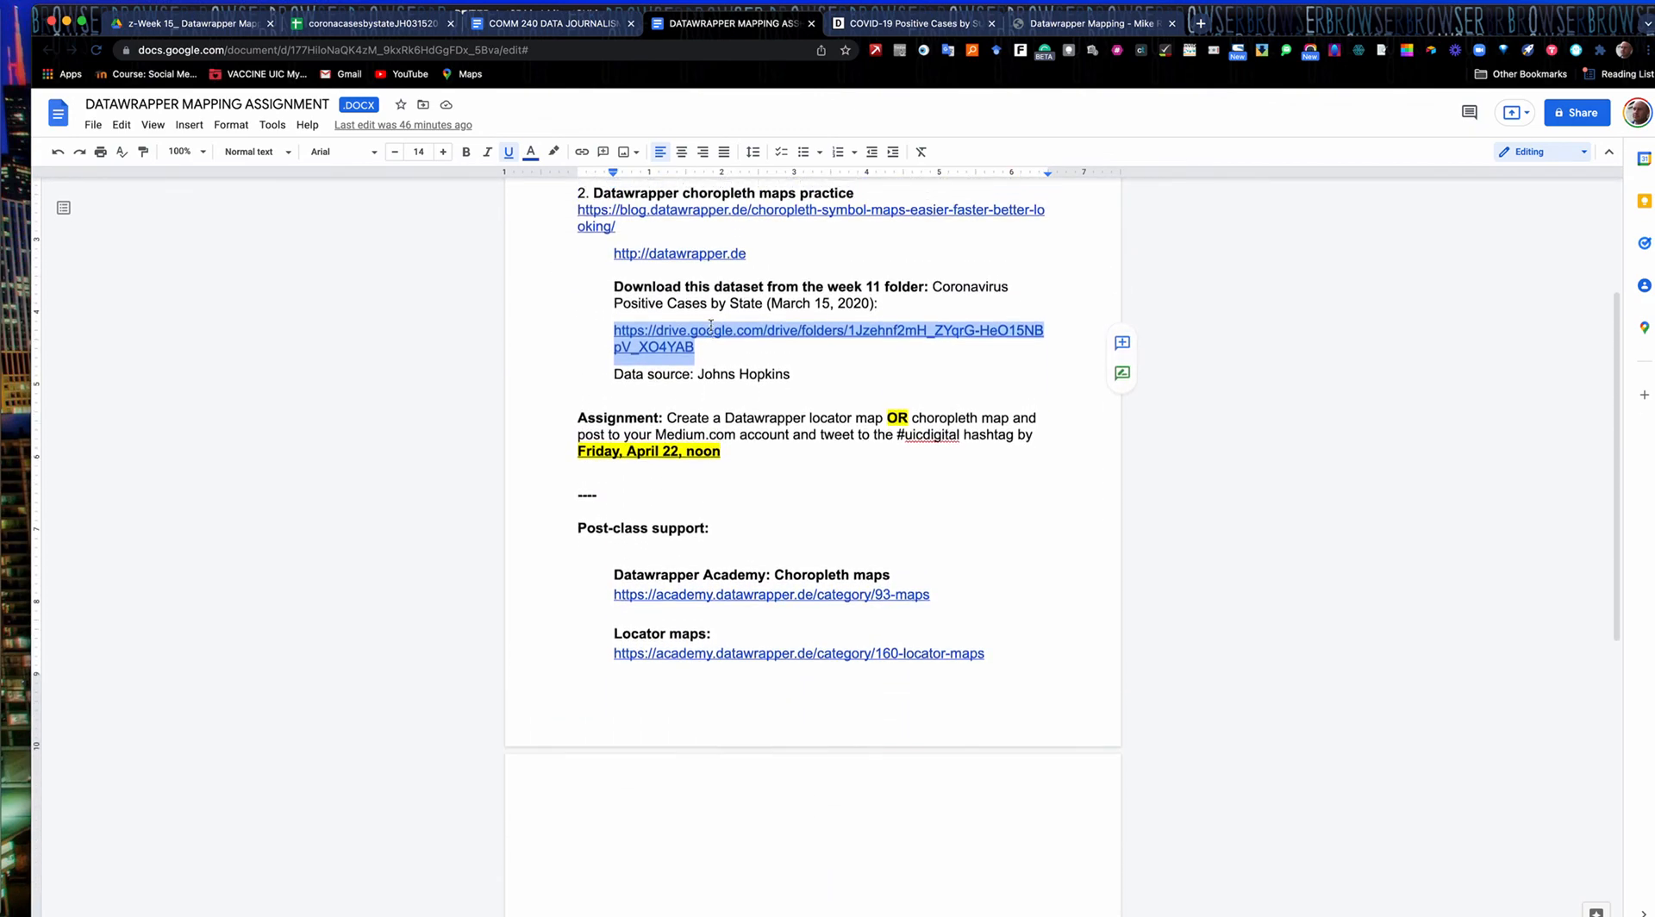
scroll(711, 325, up, 3)
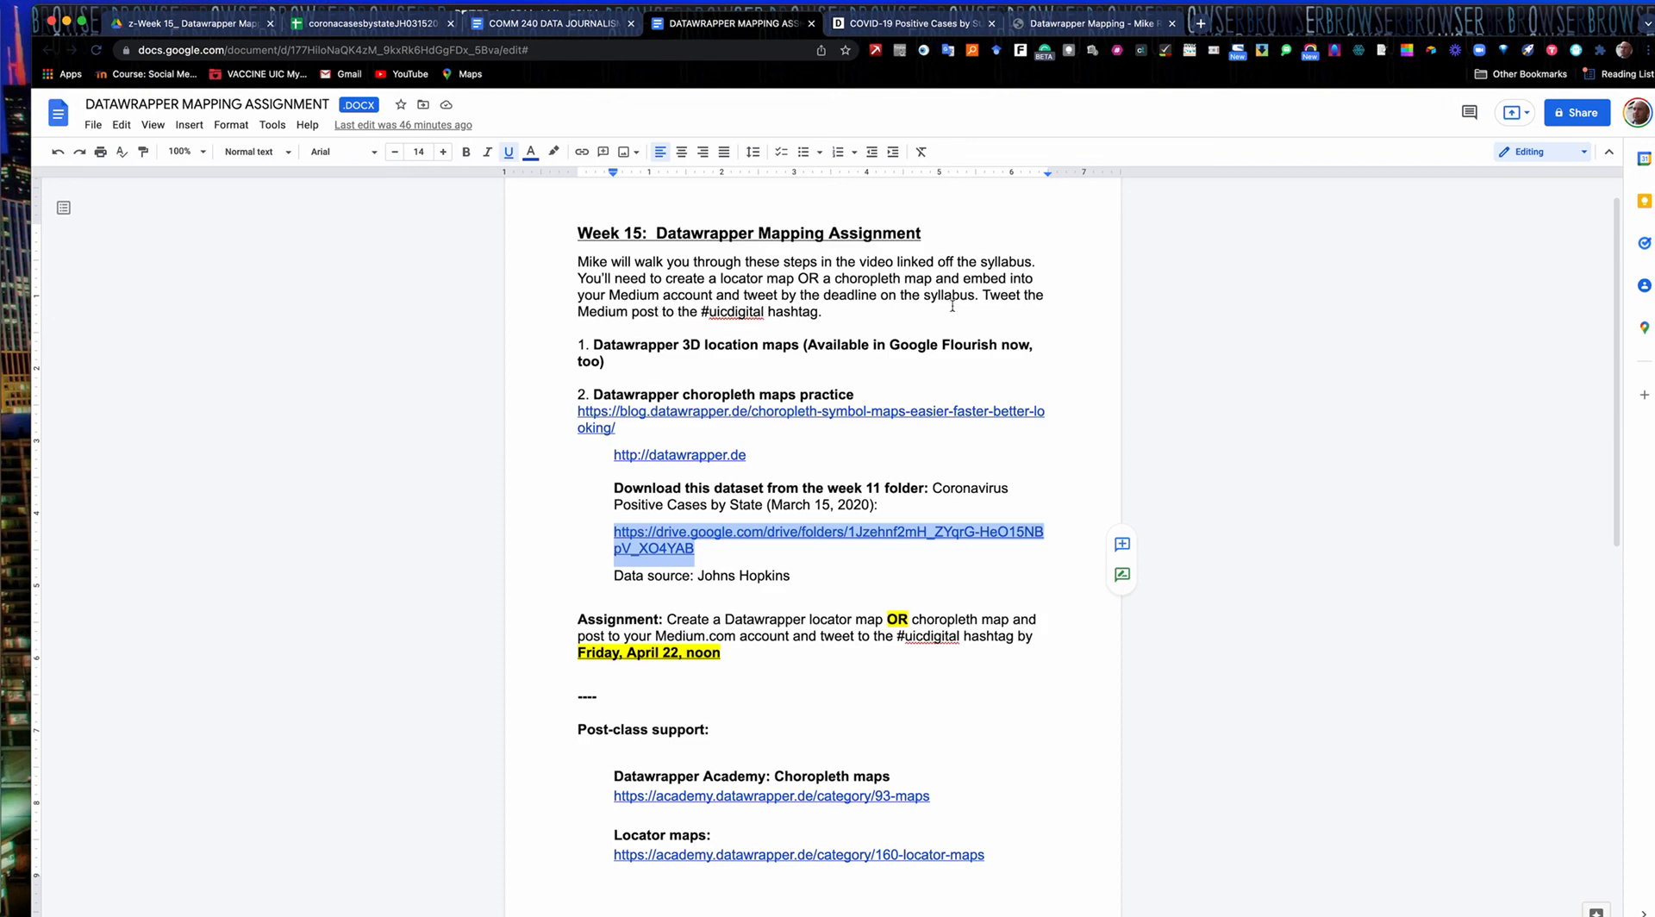
- Insert ", write 200 words about it" after "embed into your Medium account" in the assignment's opening paragraph
click(715, 294)
text(, write )
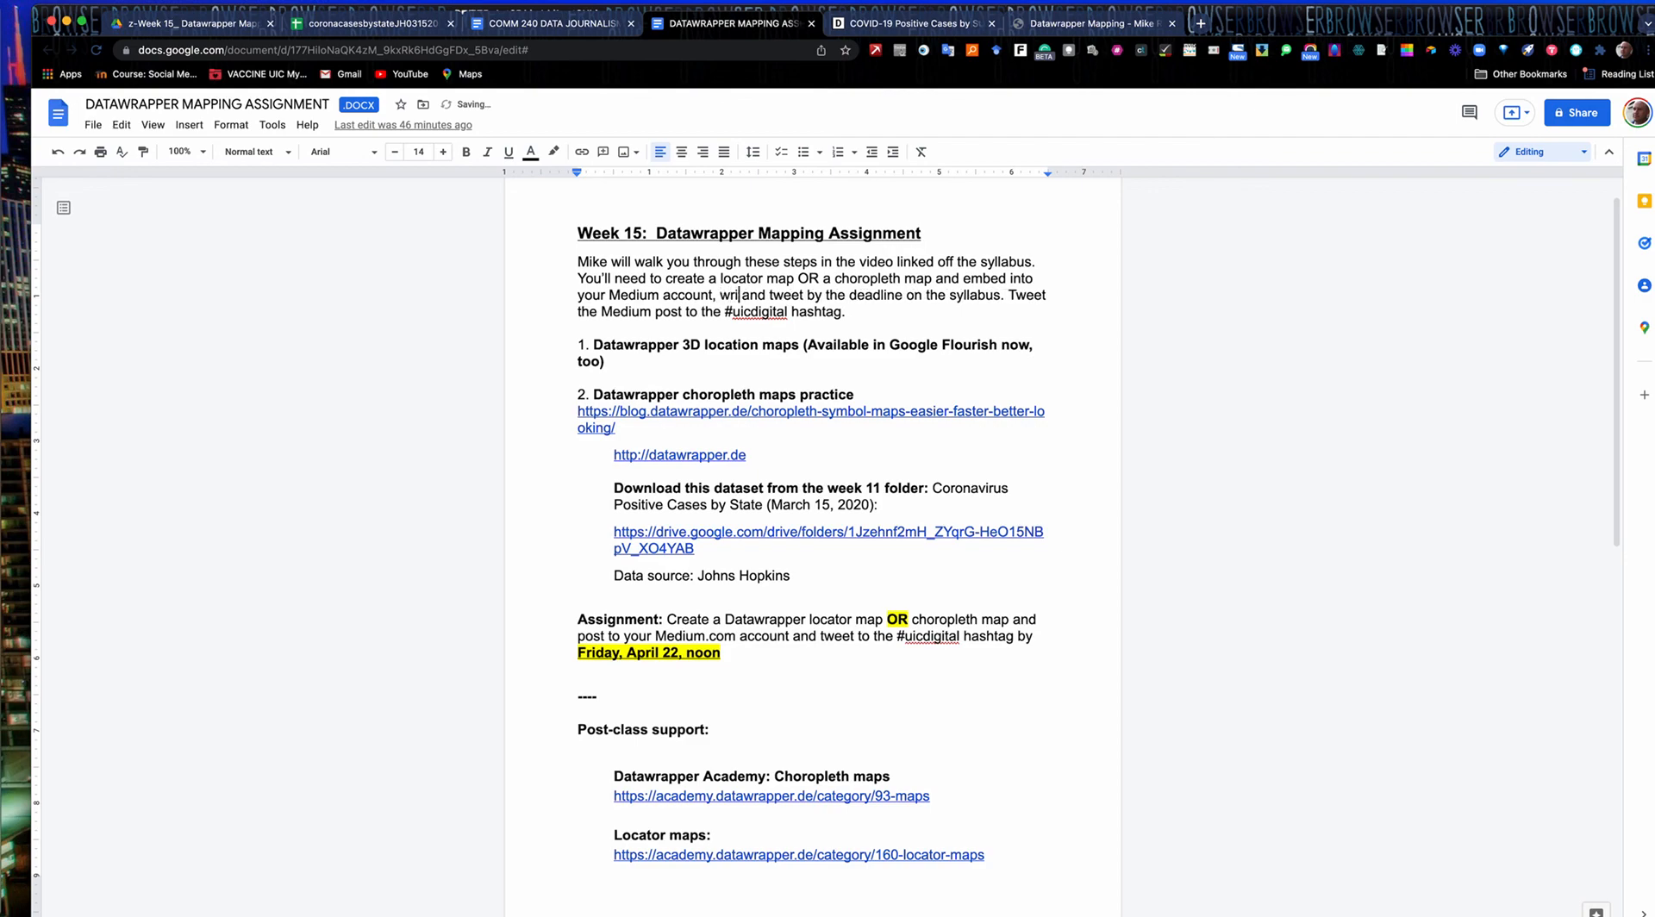
text(200 wor)
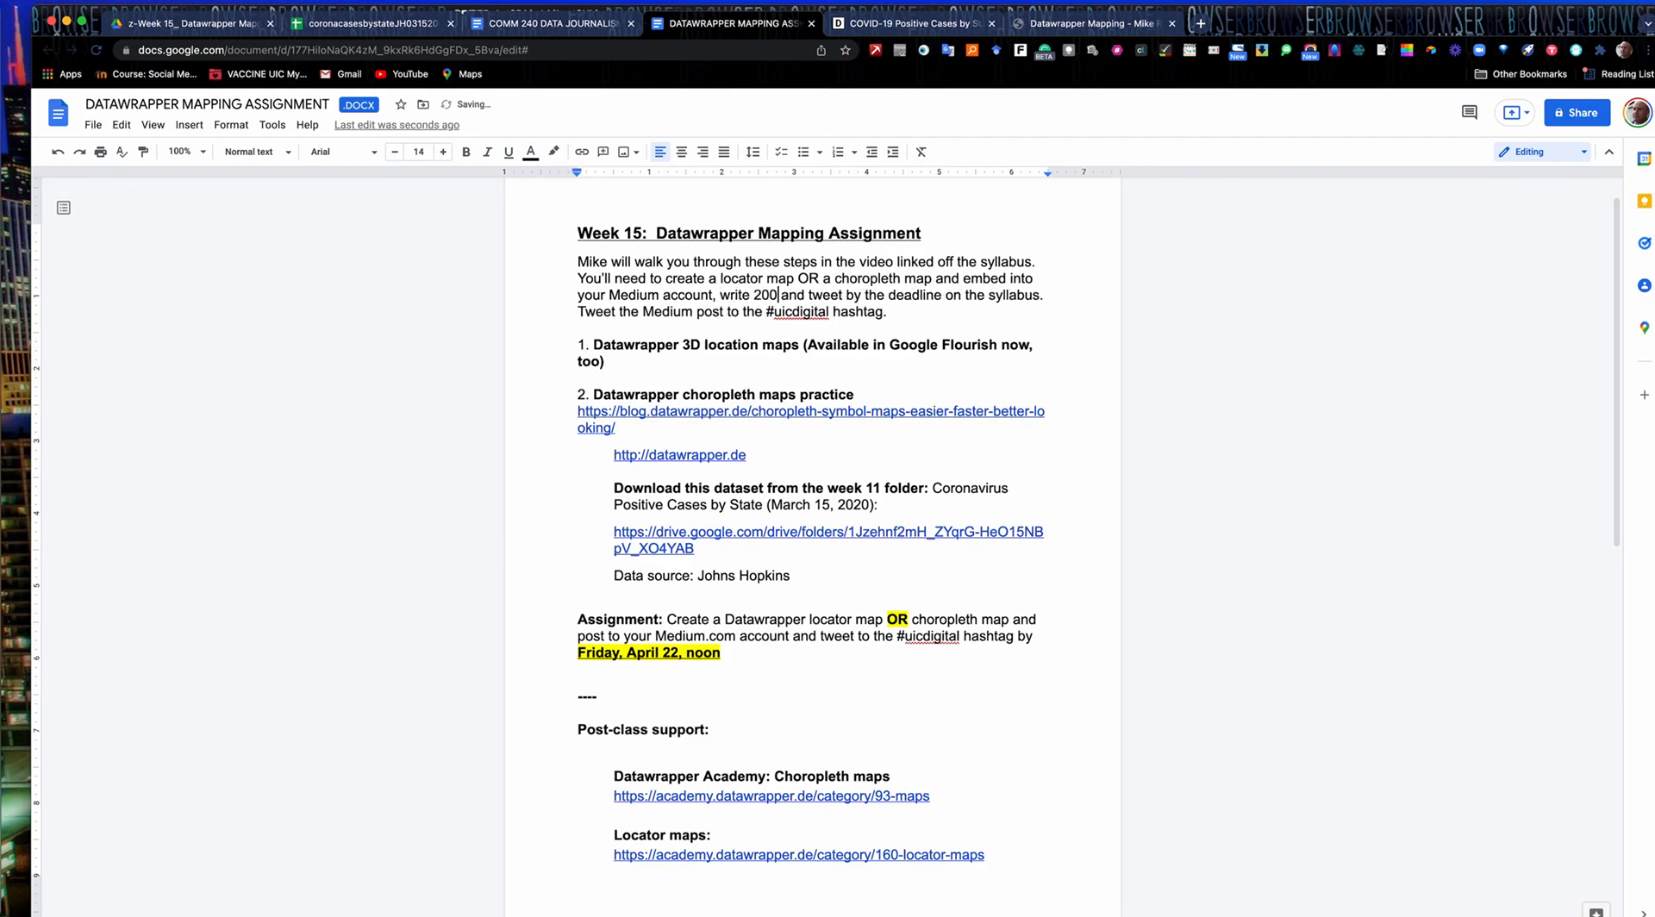
text(ds about )
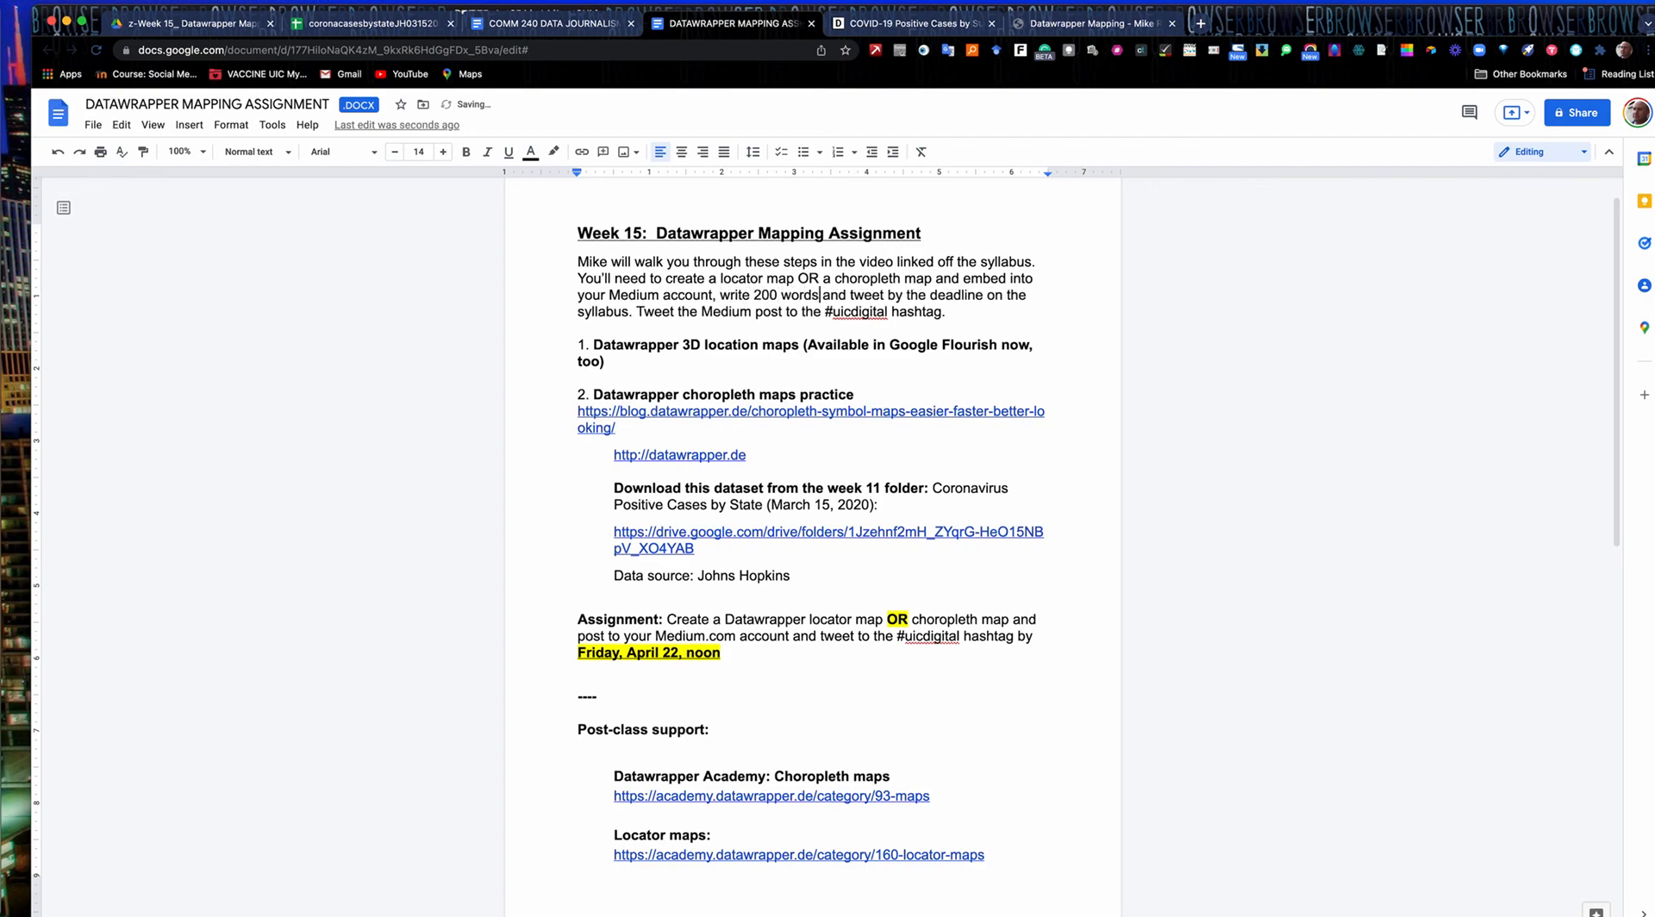
text(it a)
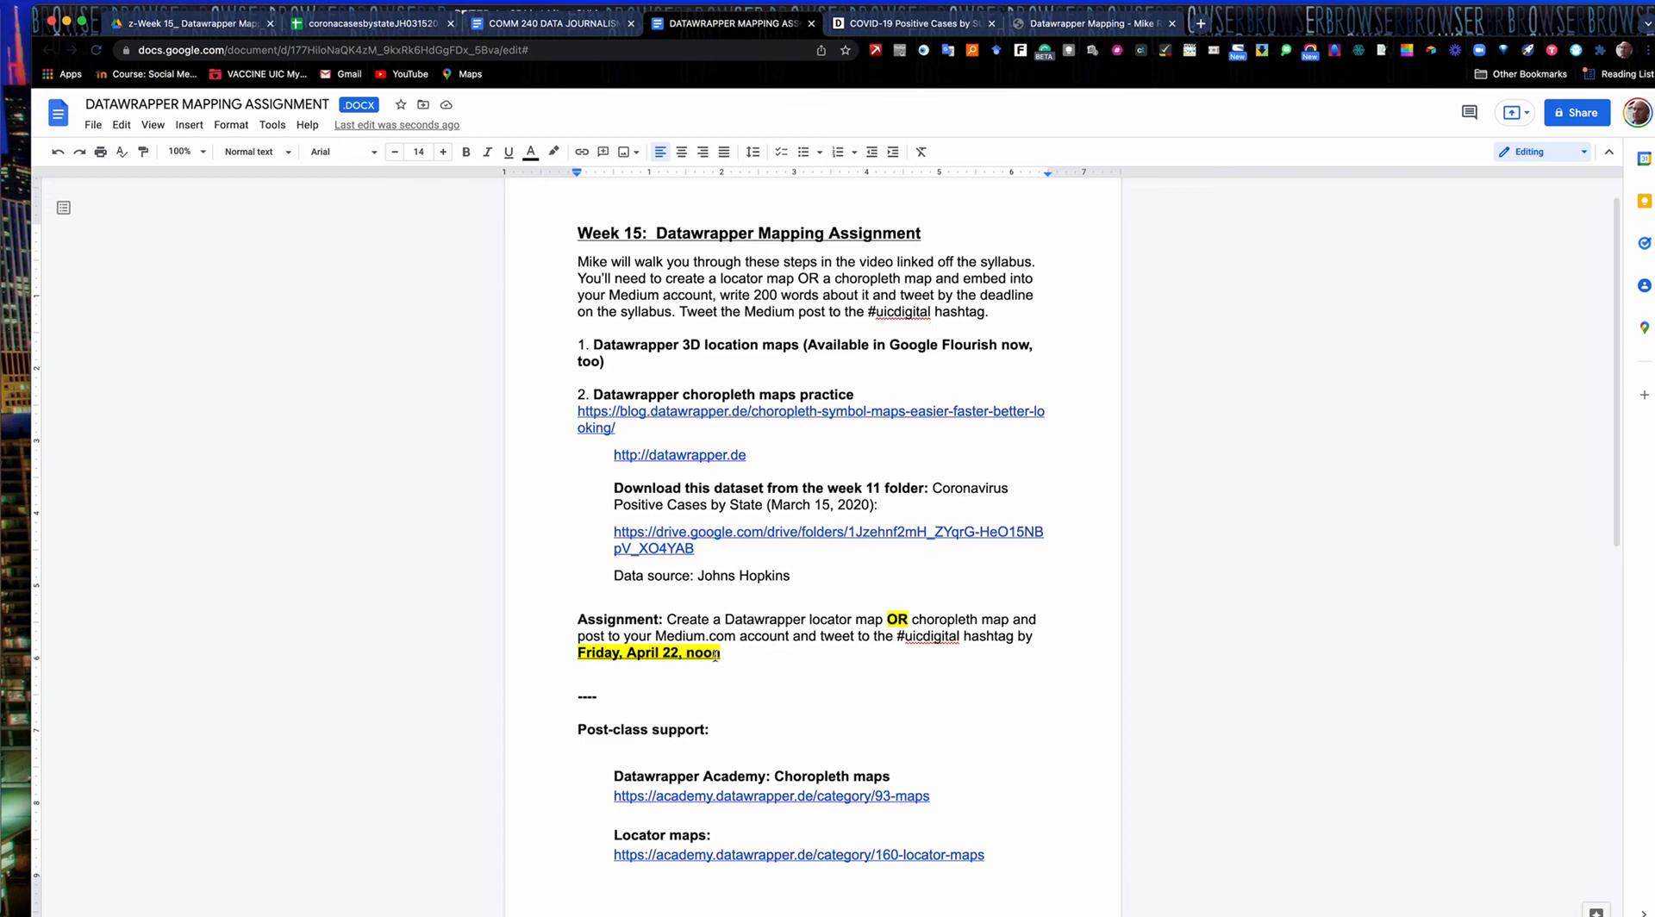
- Return to the COMM 240 syllabus and review the Week 15 homework and the Week 16 wrap-up notes
click(555, 25)
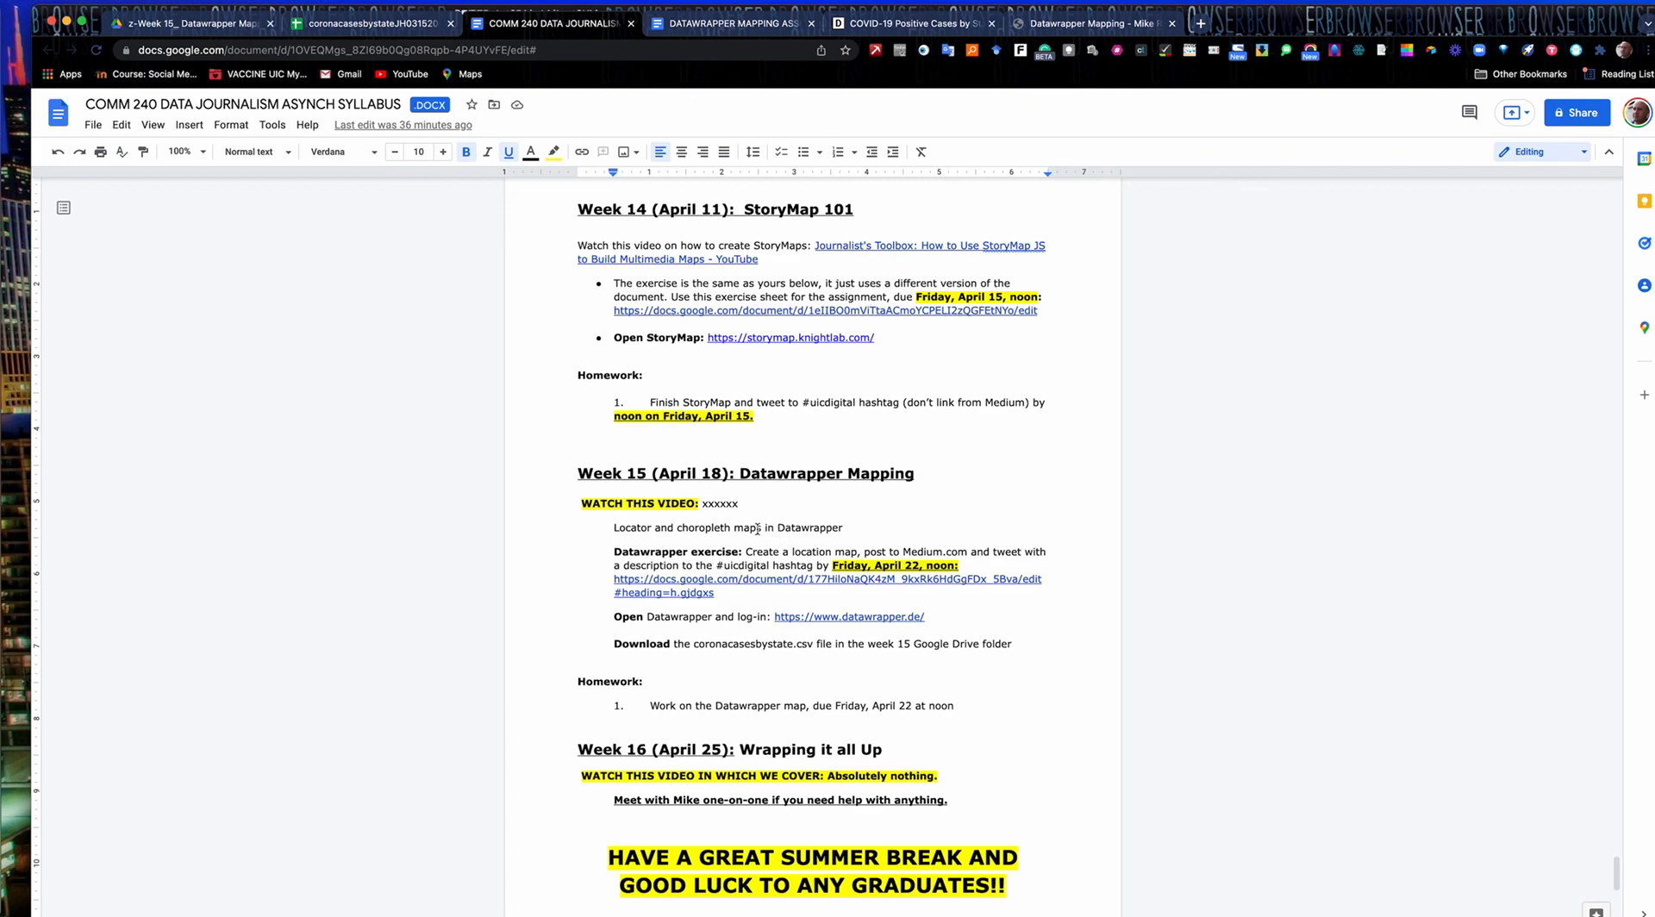
scroll(757, 528, down, 3)
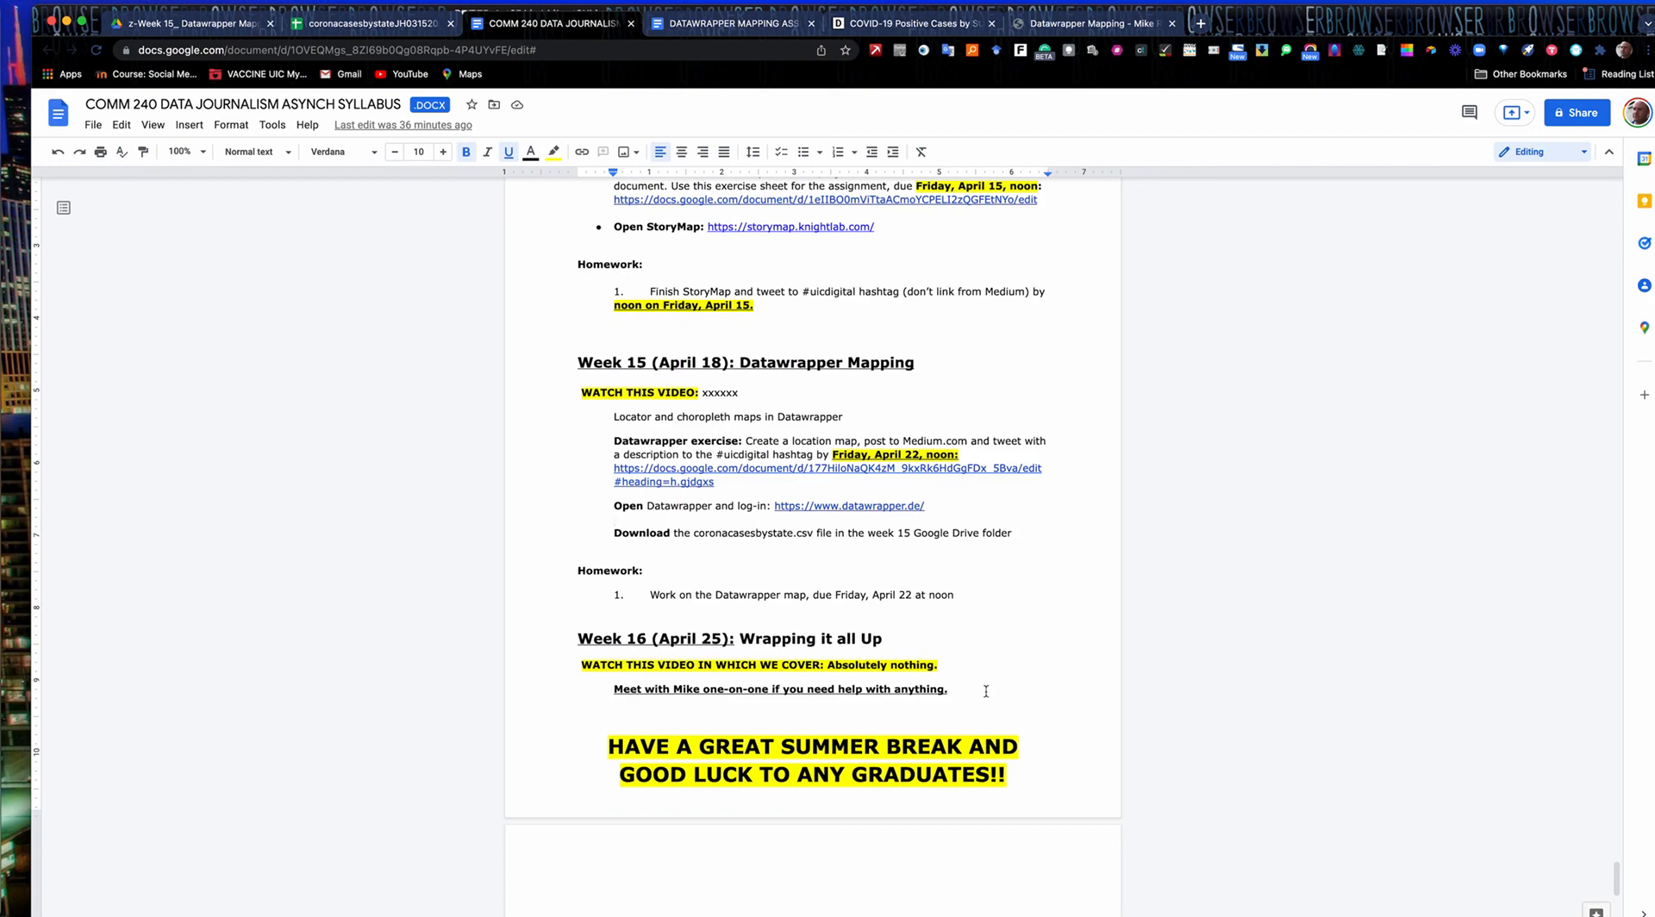
drag(953, 690, 572, 662)
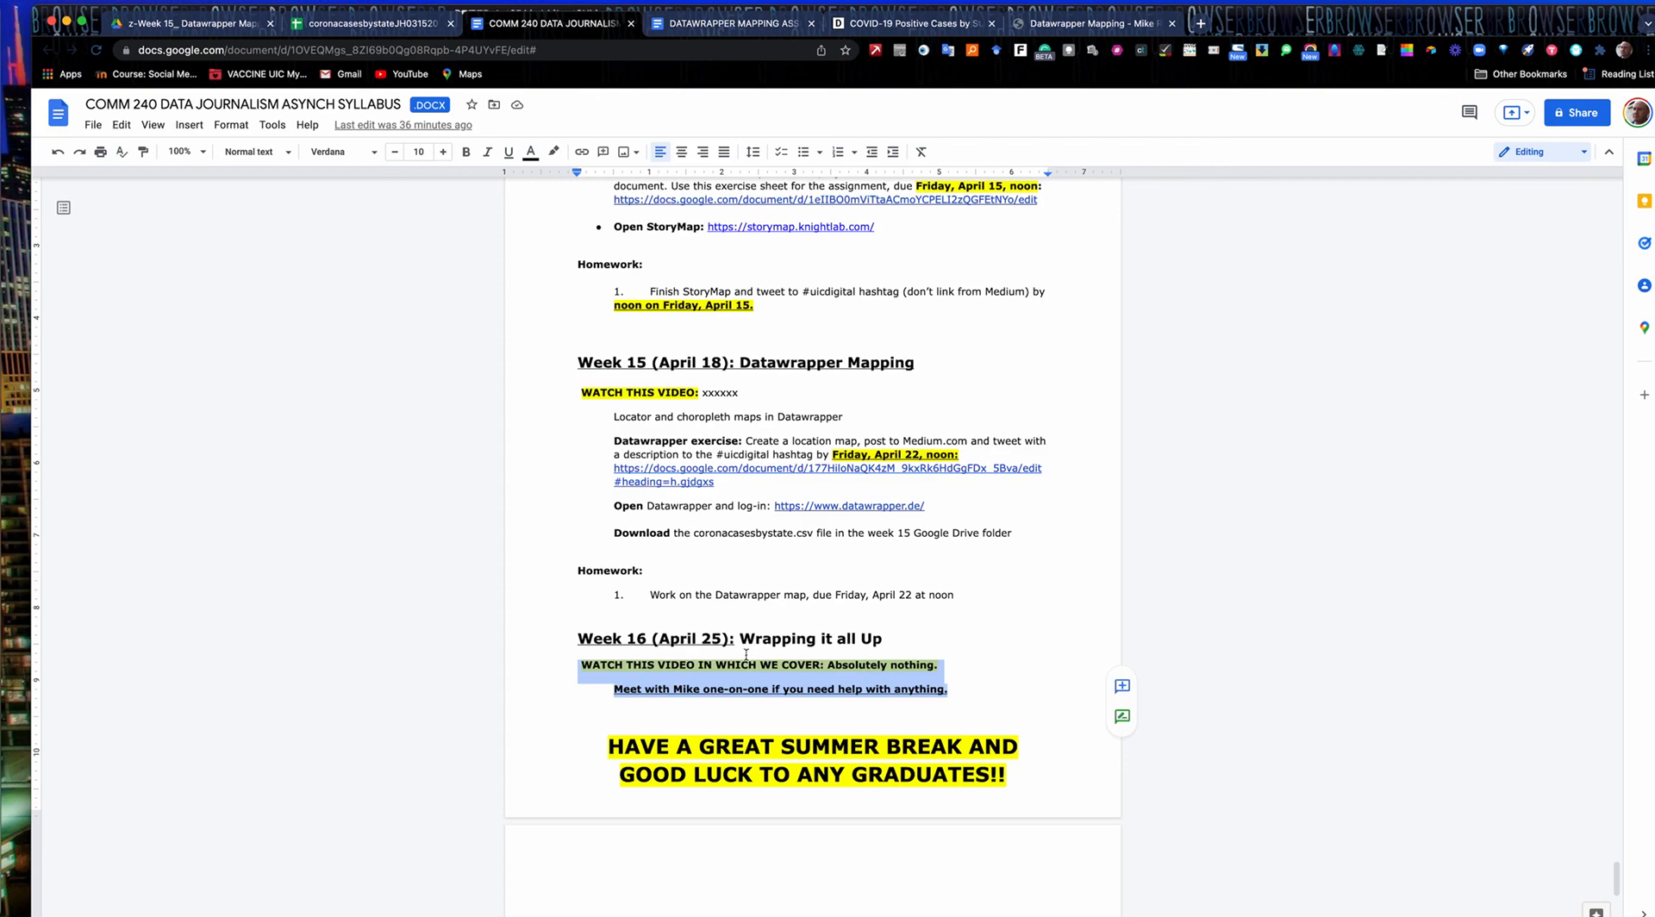
click(829, 622)
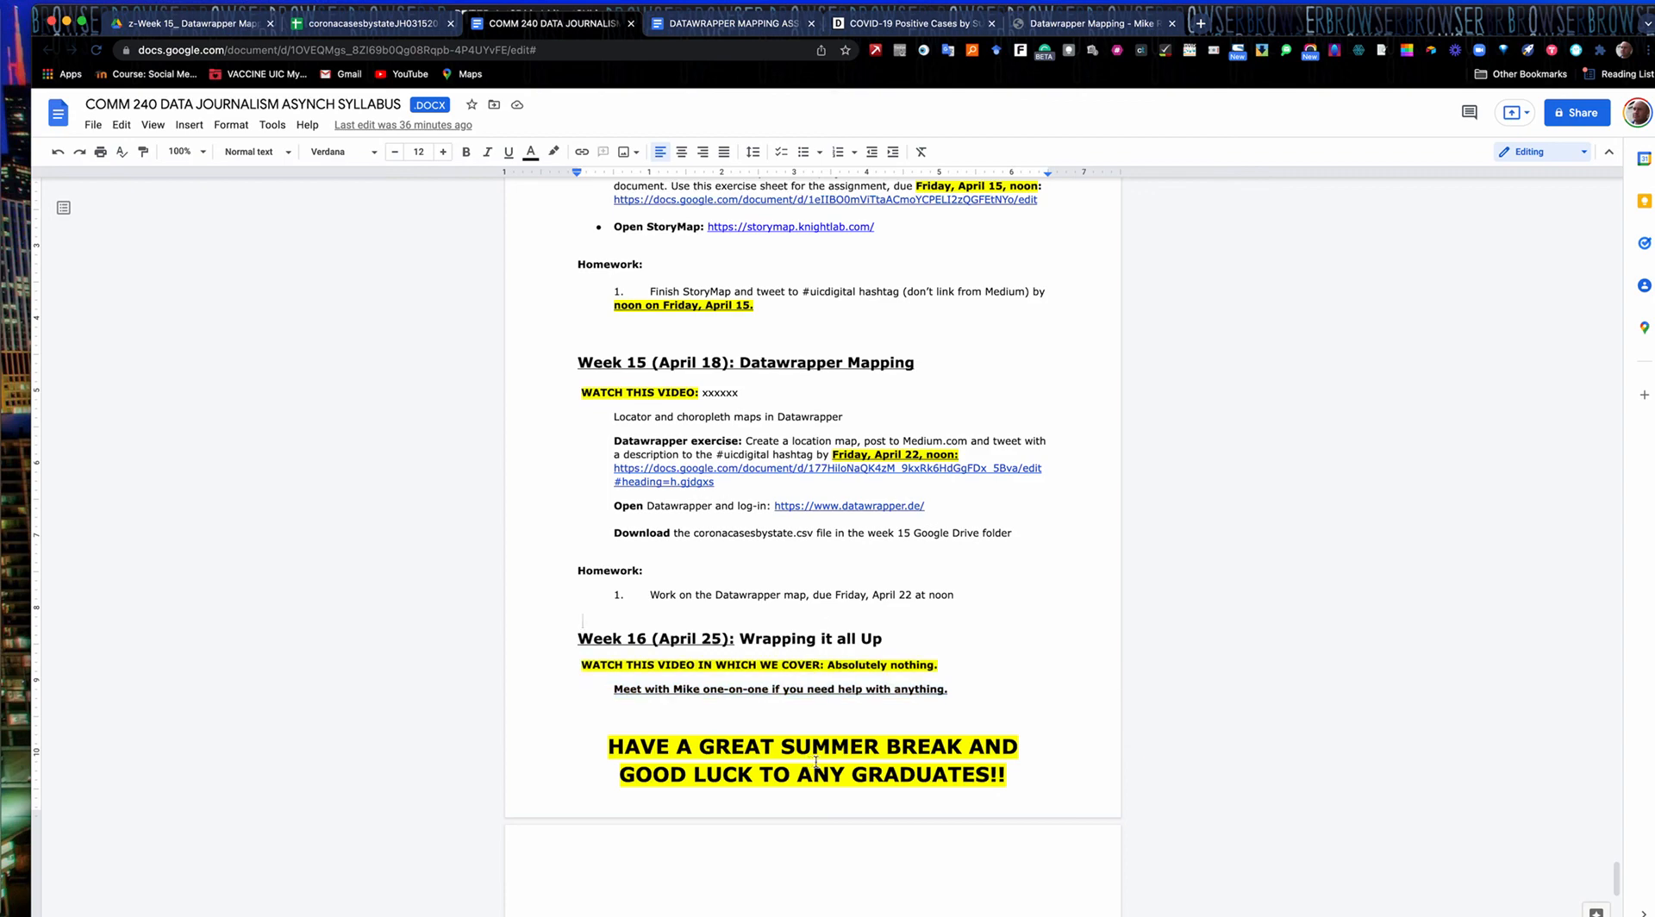